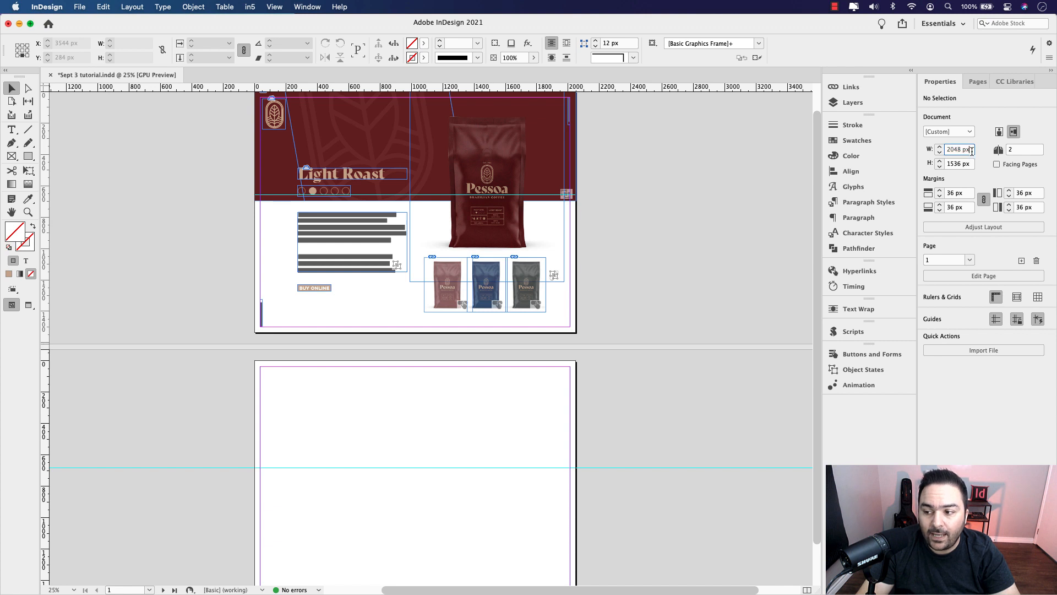
Check the document's width and height settings and open the Tutorial Content library
{"action": "left_click", "coordinate": [970, 164]}
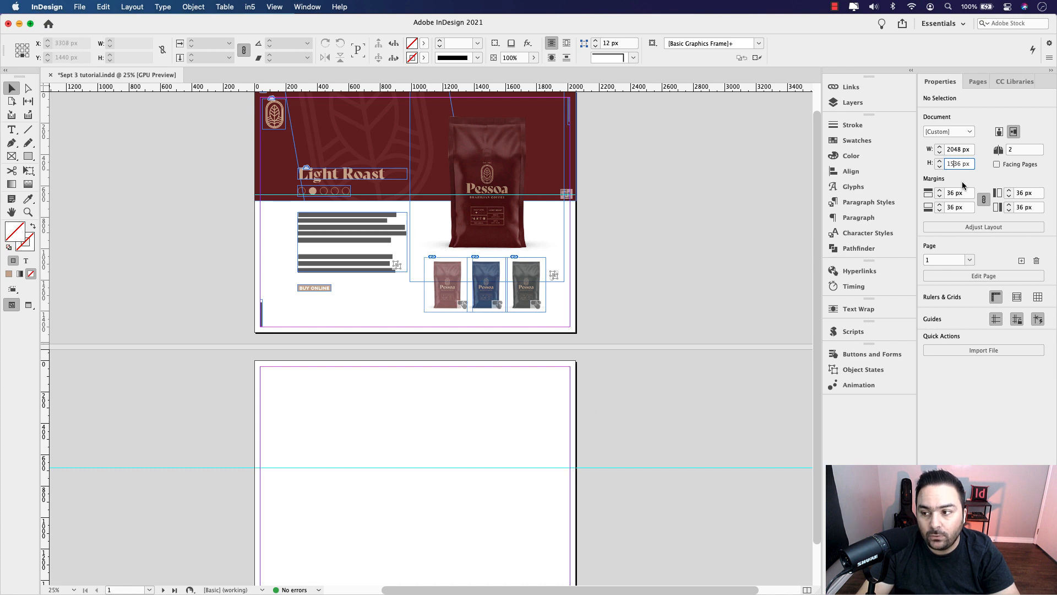
{"action": "left_click", "coordinate": [1012, 82]}
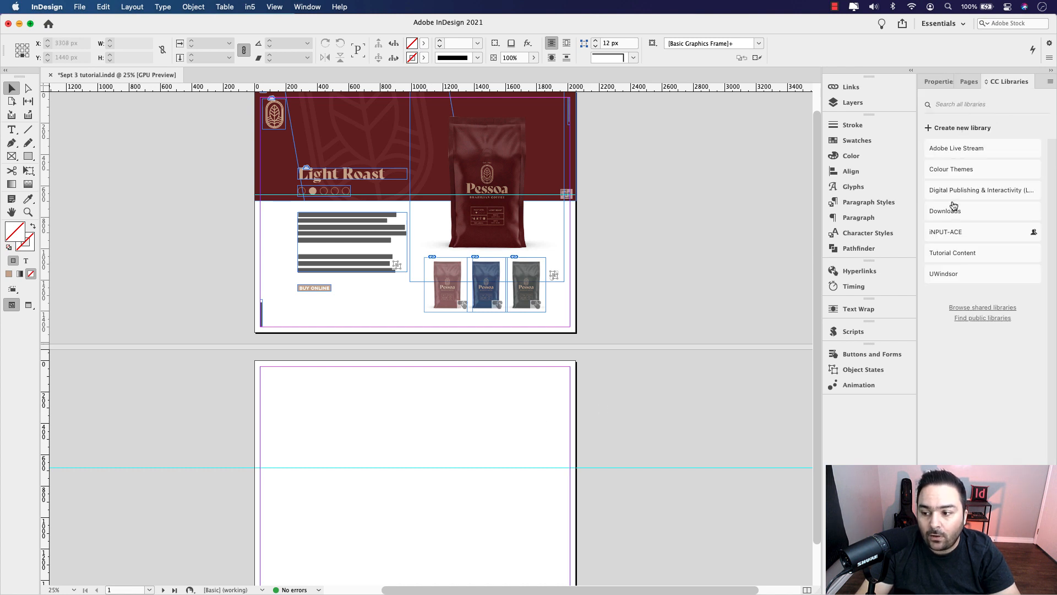
{"action": "left_click", "coordinate": [948, 253]}
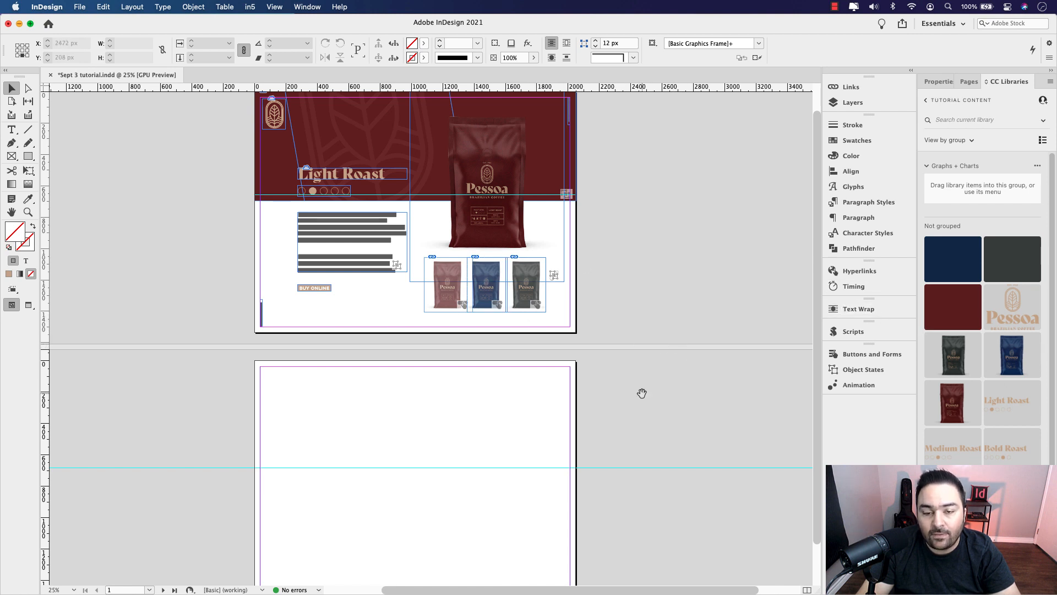
Draw a 2048 × 685 px rectangle frame across the upper part of page 2 and fill it with the library colour #651F1F
{"action": "scroll", "coordinate": [642, 393], "scroll_direction": "down", "scroll_amount": 2}
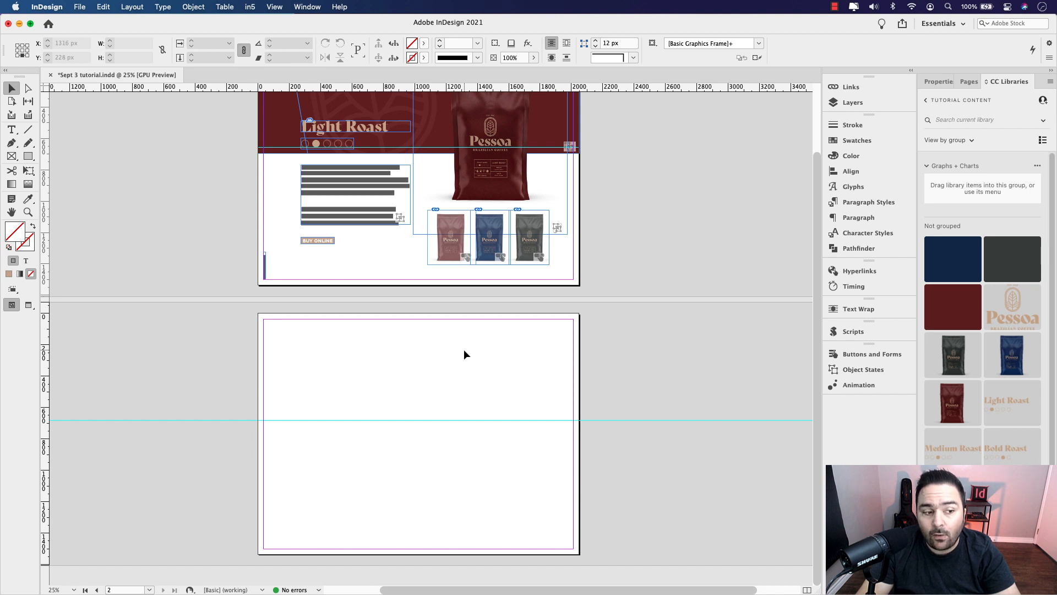
{"action": "scroll", "coordinate": [463, 355], "scroll_direction": "up", "scroll_amount": 3}
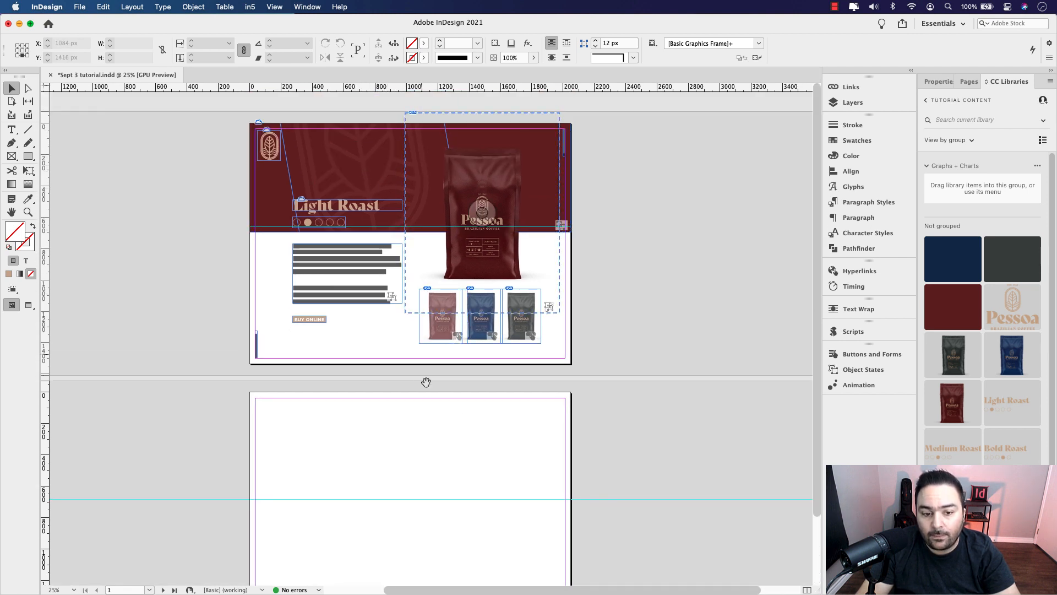
{"action": "scroll", "coordinate": [426, 382], "scroll_direction": "down", "scroll_amount": 3}
{"action": "left_click", "coordinate": [12, 157]}
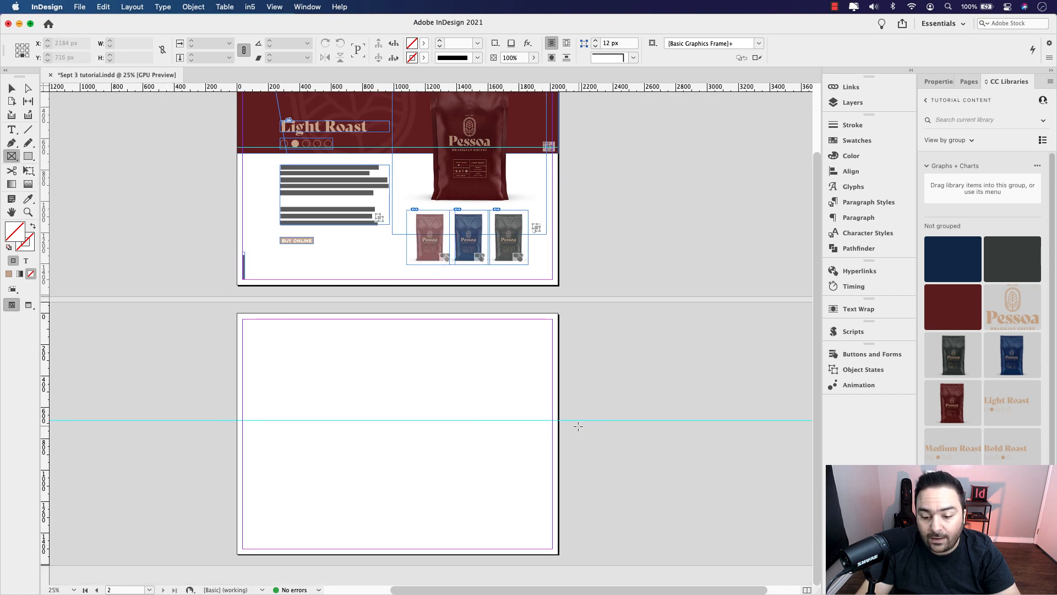
{"action": "mouse_move", "coordinate": [237, 313]}
{"action": "left_mouse_down"}
{"action": "mouse_move", "coordinate": [378, 405]}
{"action": "mouse_move", "coordinate": [448, 420]}
{"action": "mouse_move", "coordinate": [558, 421]}
{"action": "left_mouse_up"}
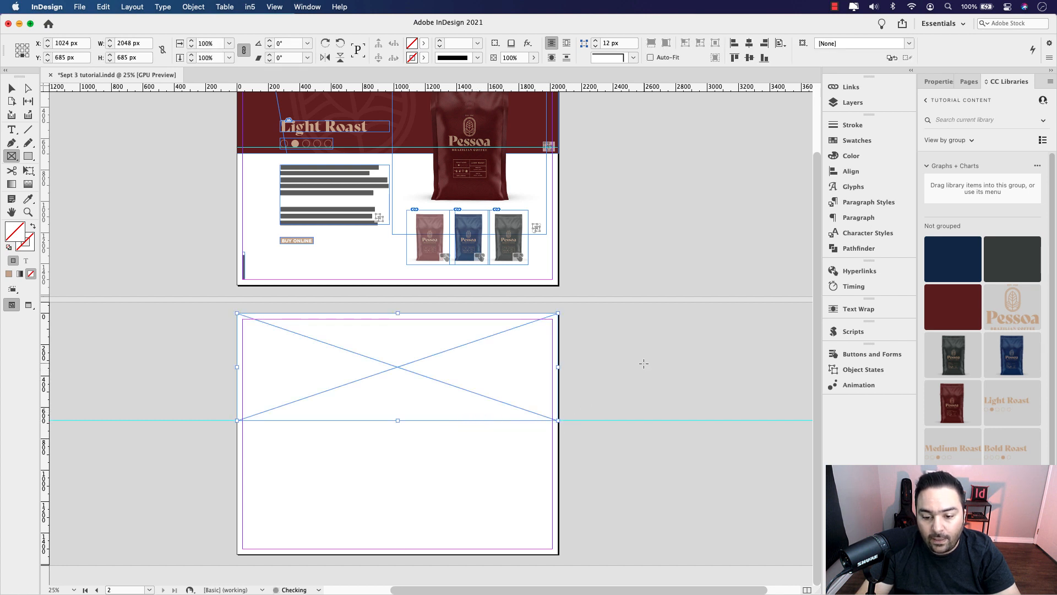
{"action": "left_click", "coordinate": [950, 307]}
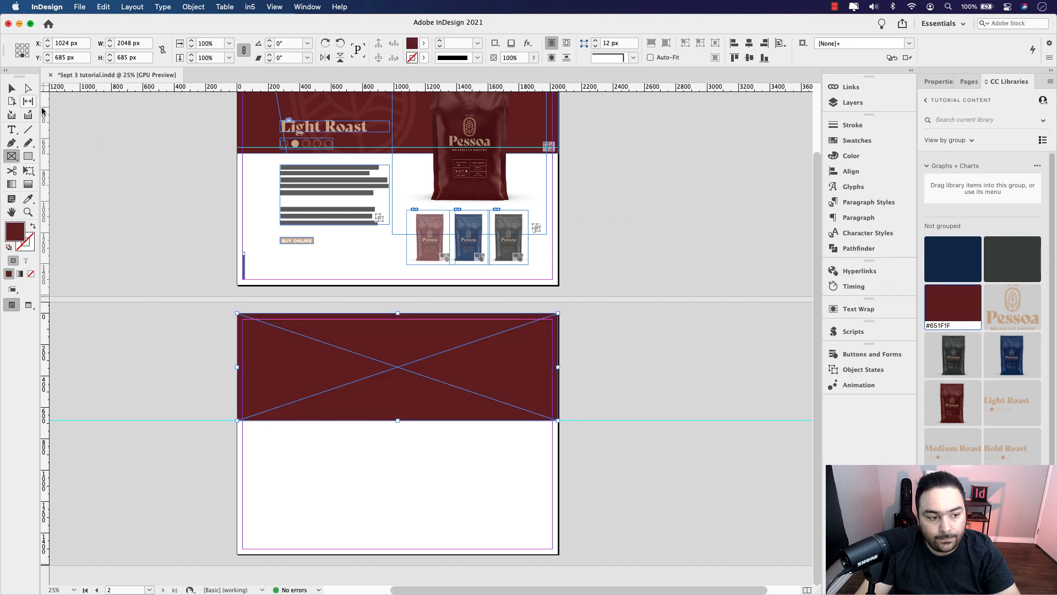
Duplicate the red frame twice, placing one copy below it on page 2 and one on the pasteboard beside the page
{"action": "left_click", "coordinate": [11, 88]}
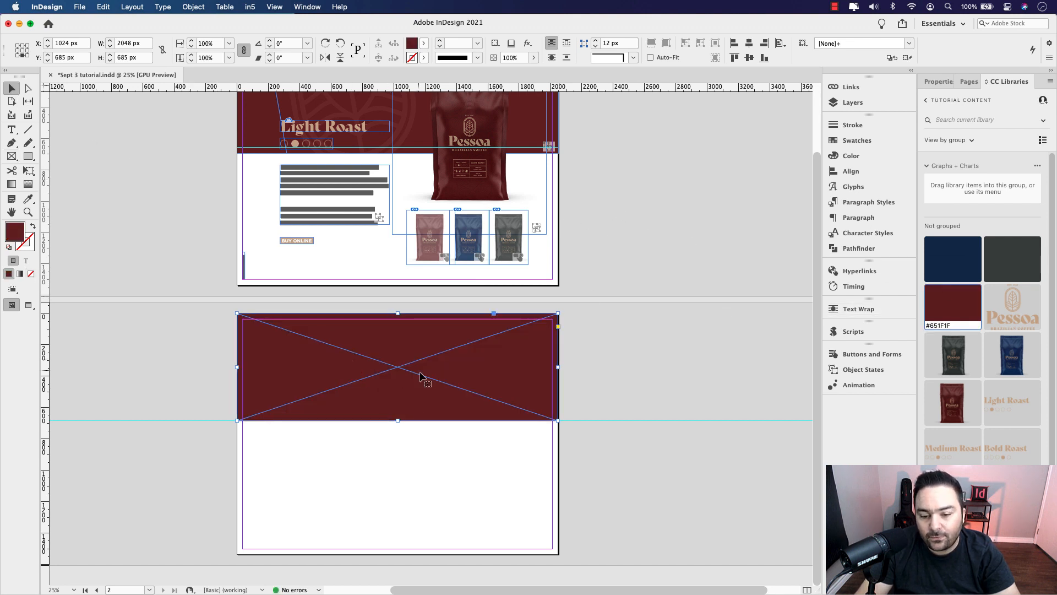
{"action": "left_click_drag", "start_coordinate": [417, 368], "coordinate": [683, 467]}
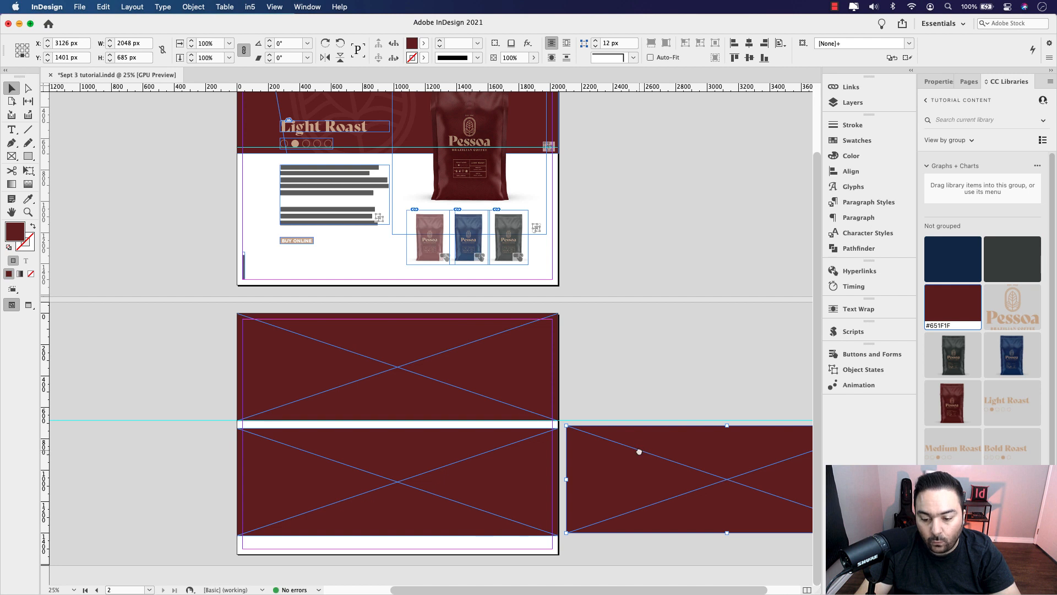
{"action": "scroll", "coordinate": [627, 451], "scroll_direction": "right", "scroll_amount": 1}
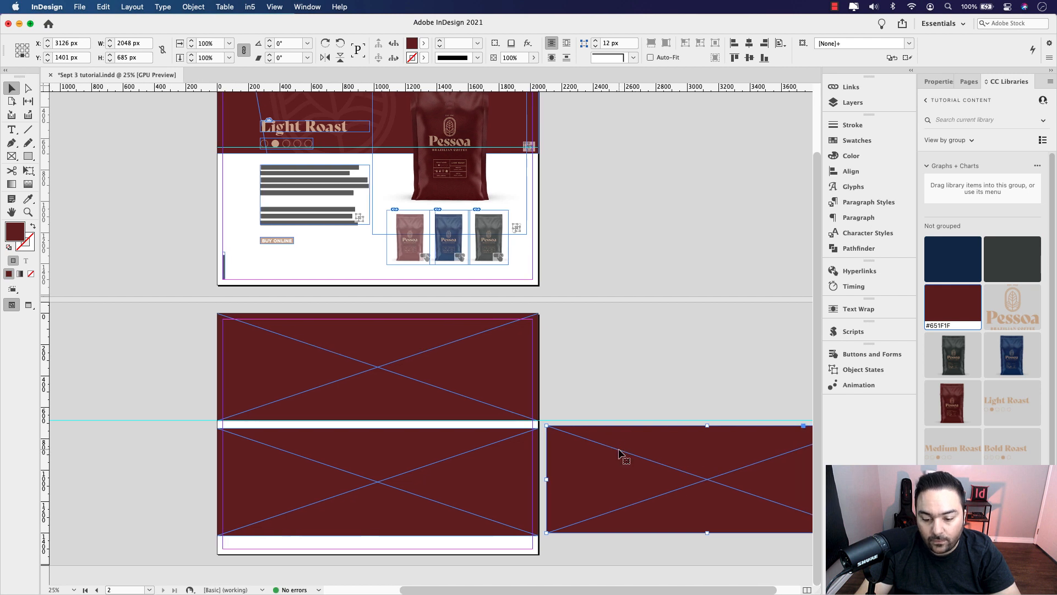
Fill the lower frame with the library colour #0D2B4C and the pasteboard frame with #3F4342
{"action": "left_click", "coordinate": [495, 448]}
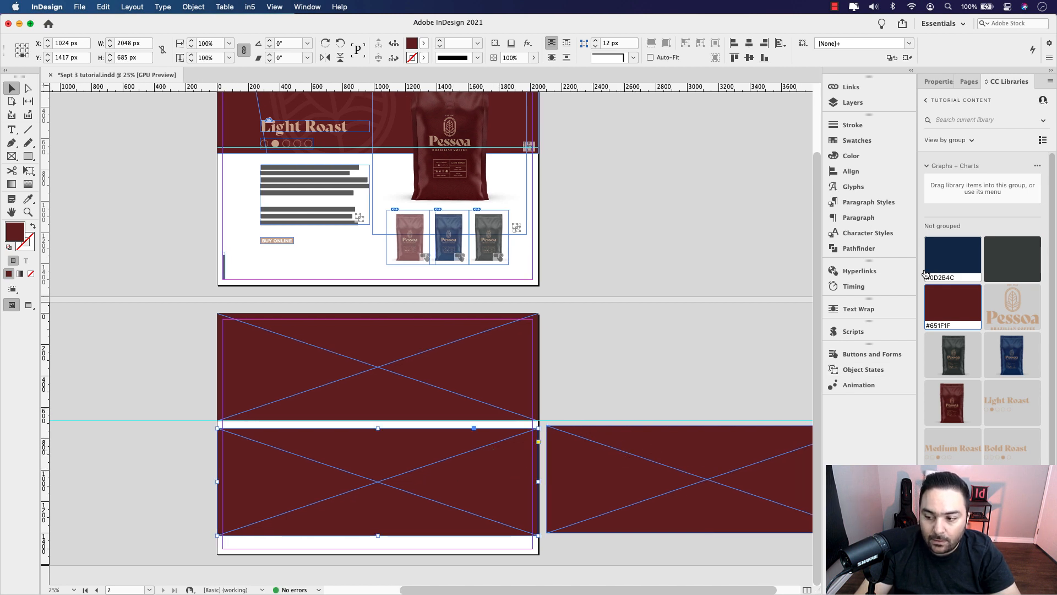
{"action": "left_click", "coordinate": [945, 264]}
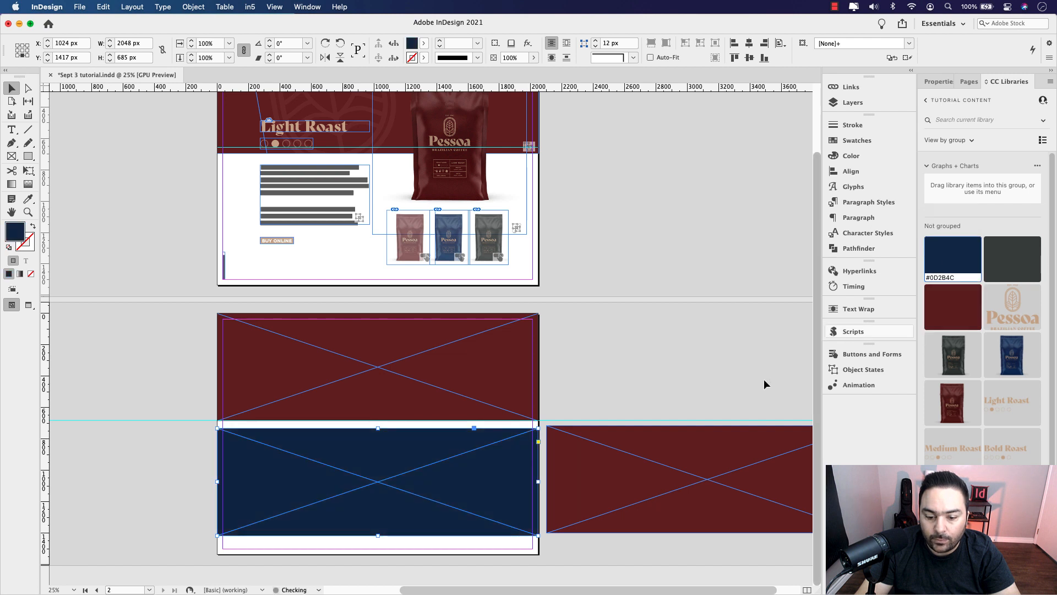
{"action": "left_click", "coordinate": [642, 454]}
{"action": "left_click", "coordinate": [1002, 268]}
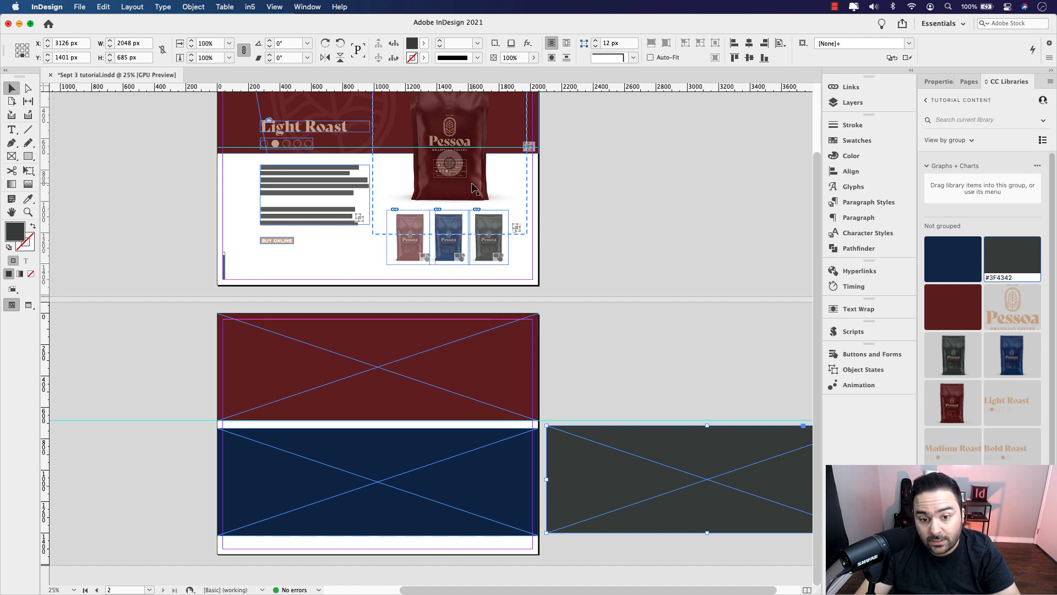
Move the dark grey frame up on the pasteboard so it sits beside the red frame
{"action": "left_click_drag", "start_coordinate": [491, 177], "coordinate": [496, 223]}
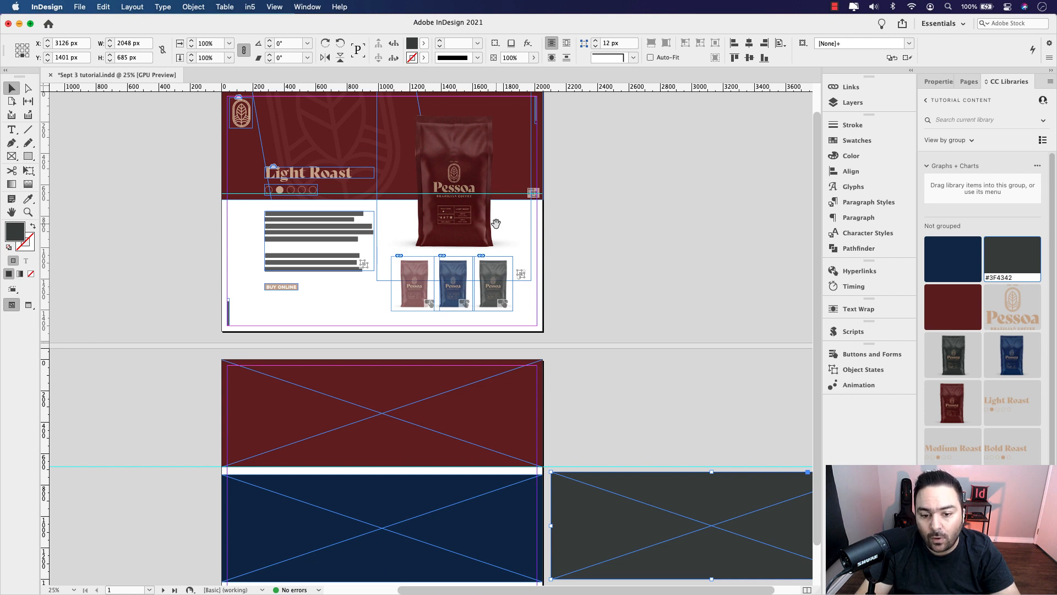
{"action": "scroll", "coordinate": [501, 286], "scroll_direction": "down", "scroll_amount": 2}
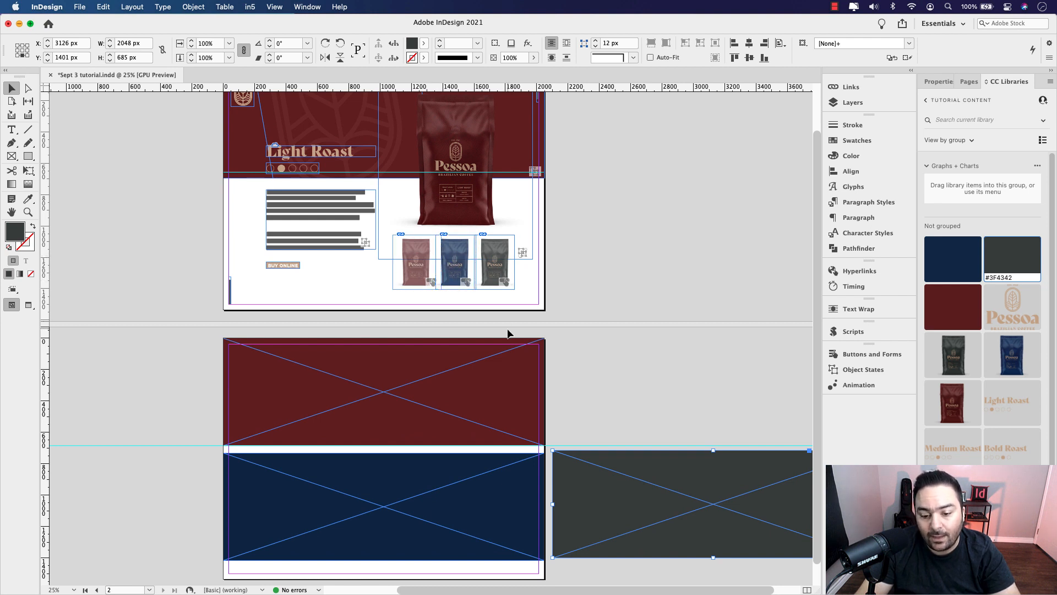
{"action": "left_click", "coordinate": [465, 391]}
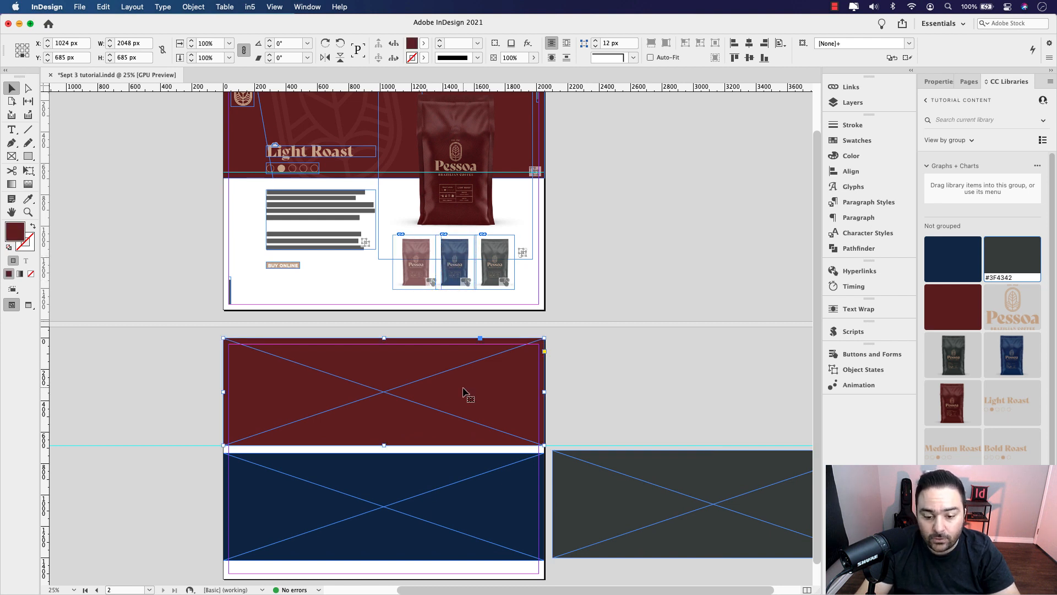
{"action": "left_click", "coordinate": [476, 494]}
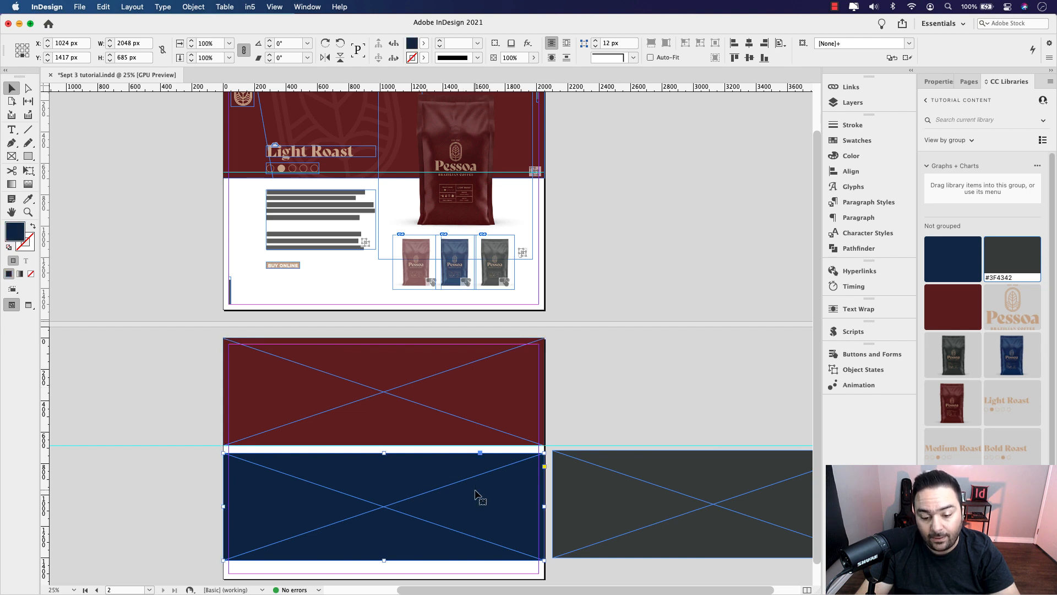
{"action": "left_click", "coordinate": [586, 501]}
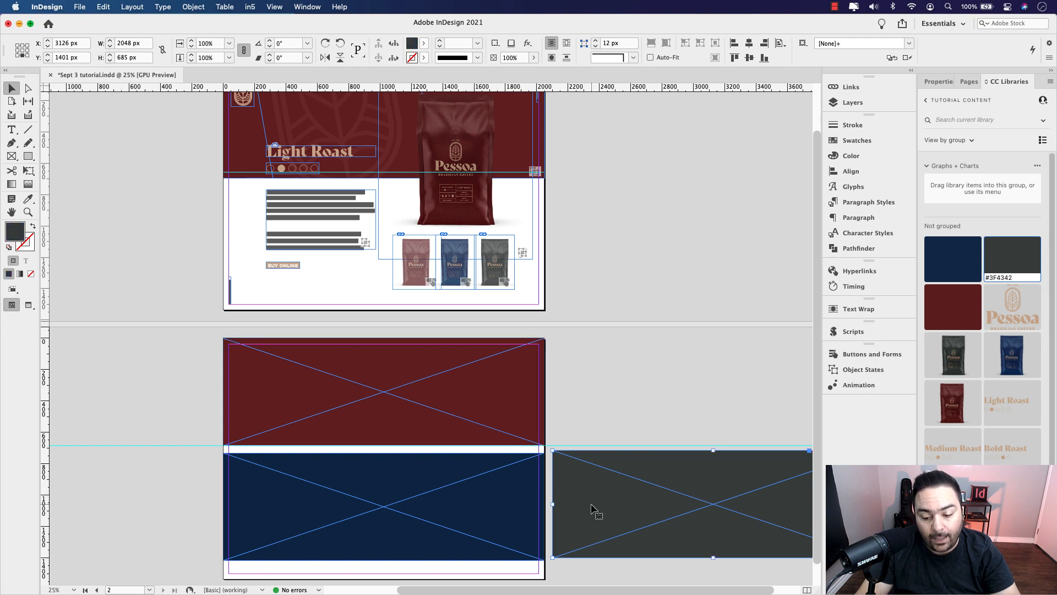
{"action": "left_click_drag", "start_coordinate": [595, 510], "coordinate": [602, 382]}
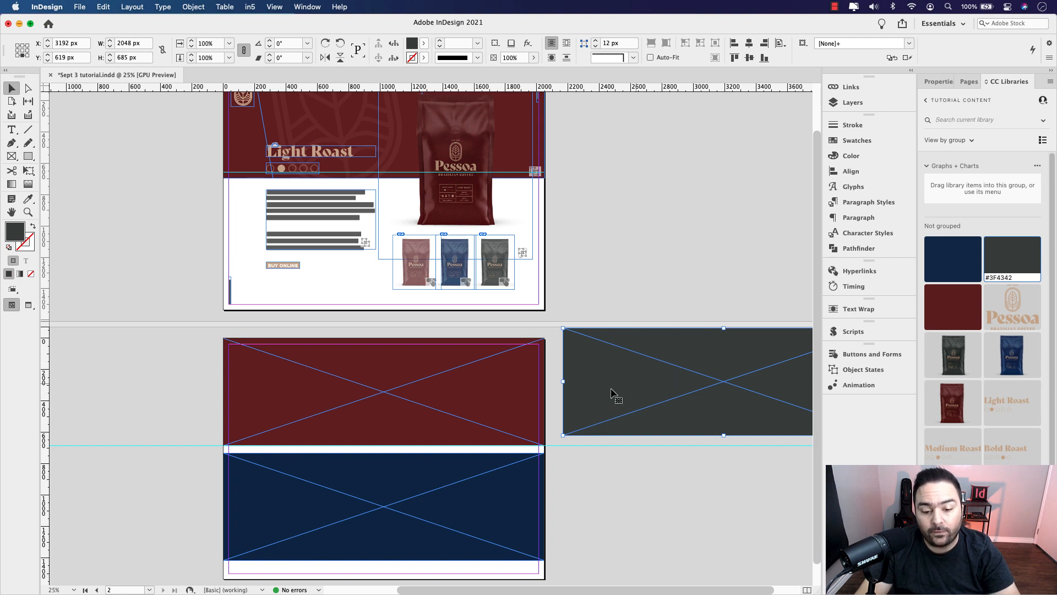
Place the leaf logo Artwork 24 from the library onto the red frame on page 2
{"action": "left_click", "coordinate": [414, 358]}
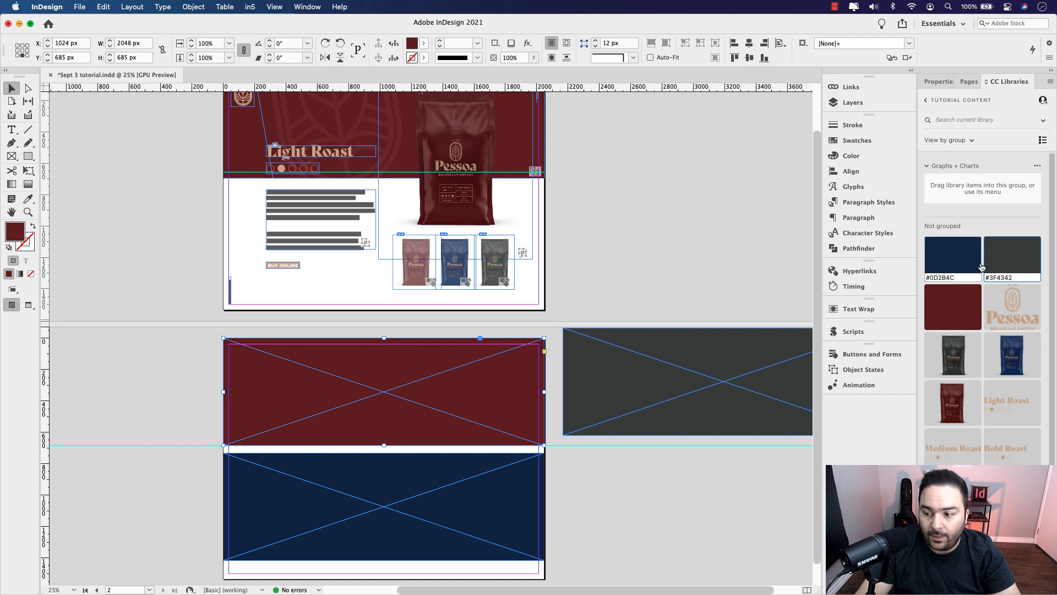
{"action": "scroll", "coordinate": [986, 270], "scroll_direction": "down", "scroll_amount": 3}
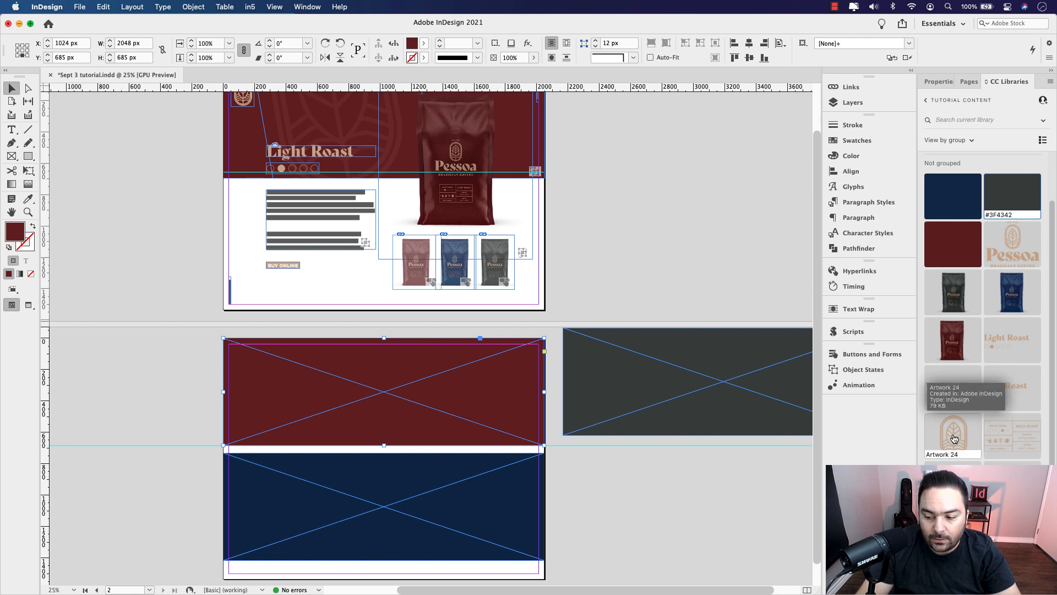
{"action": "left_click_drag", "start_coordinate": [954, 437], "coordinate": [370, 397]}
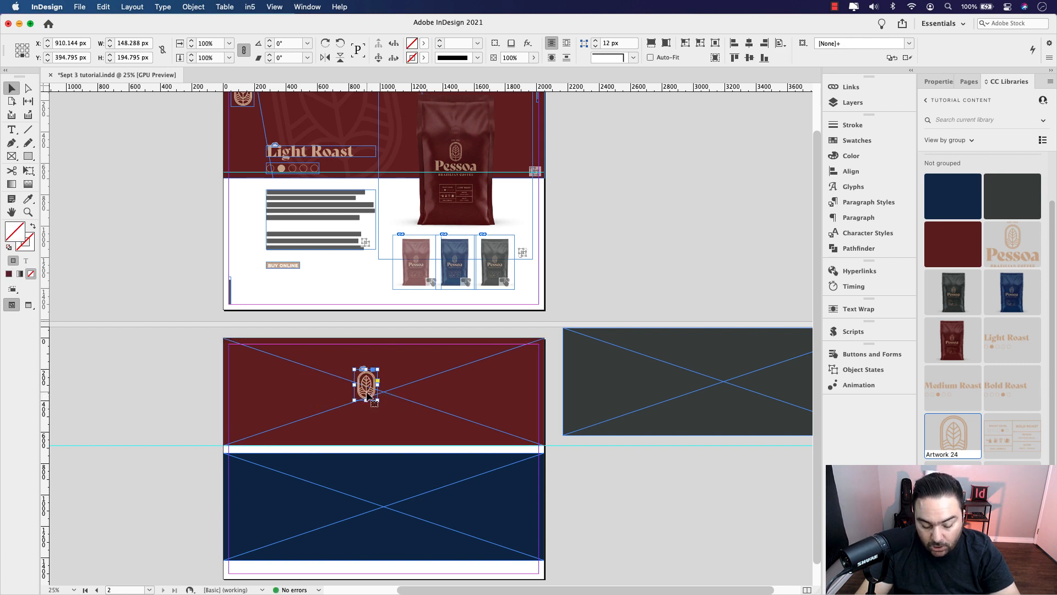
Cut the leaf logo and paste it into the red frame
{"action": "key", "text": "Delete"}
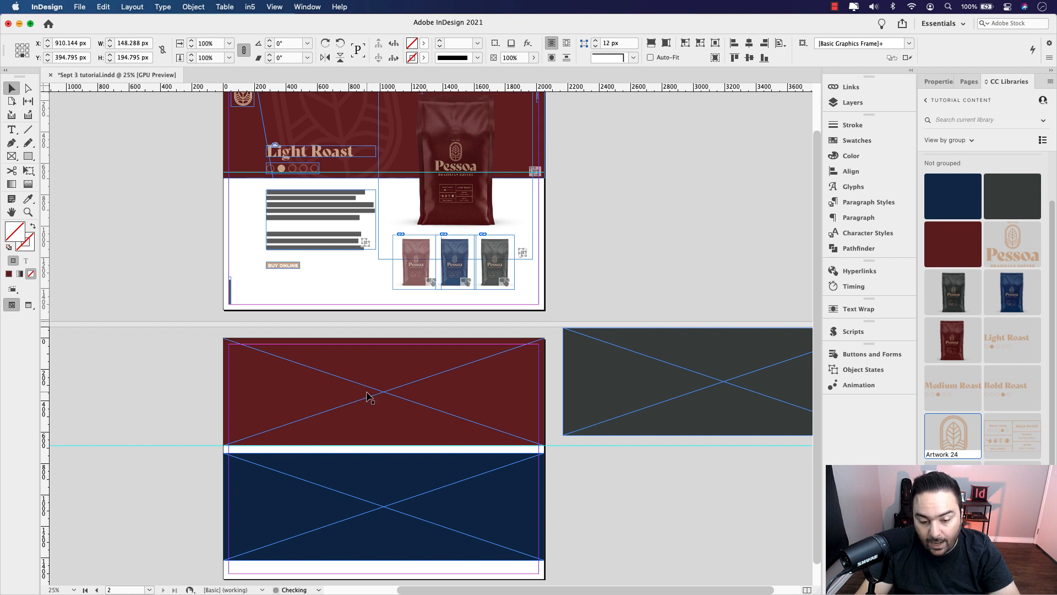
{"action": "left_click", "coordinate": [341, 386]}
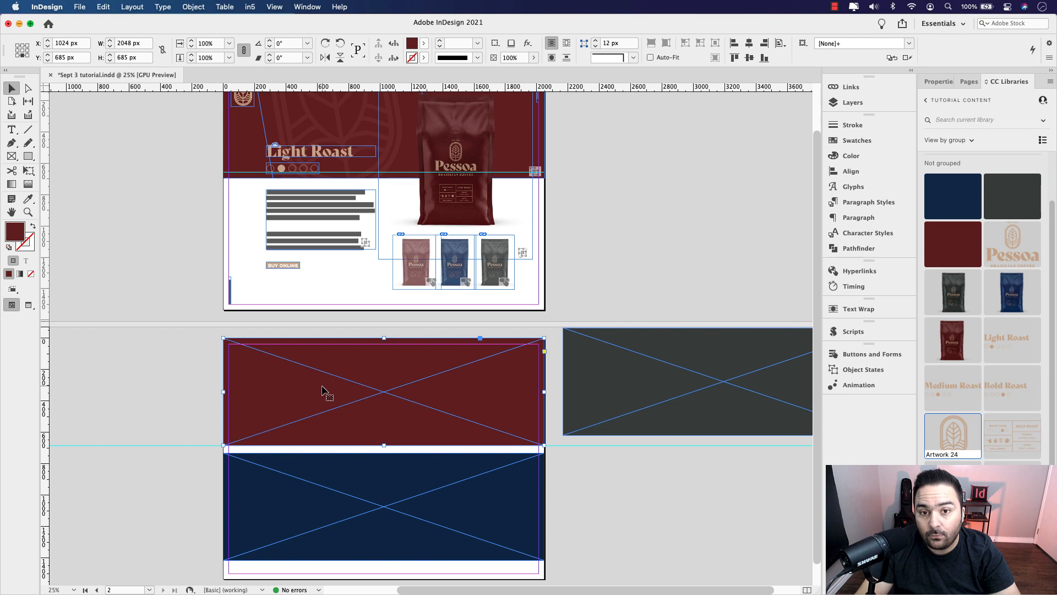
{"action": "right_click", "coordinate": [322, 390]}
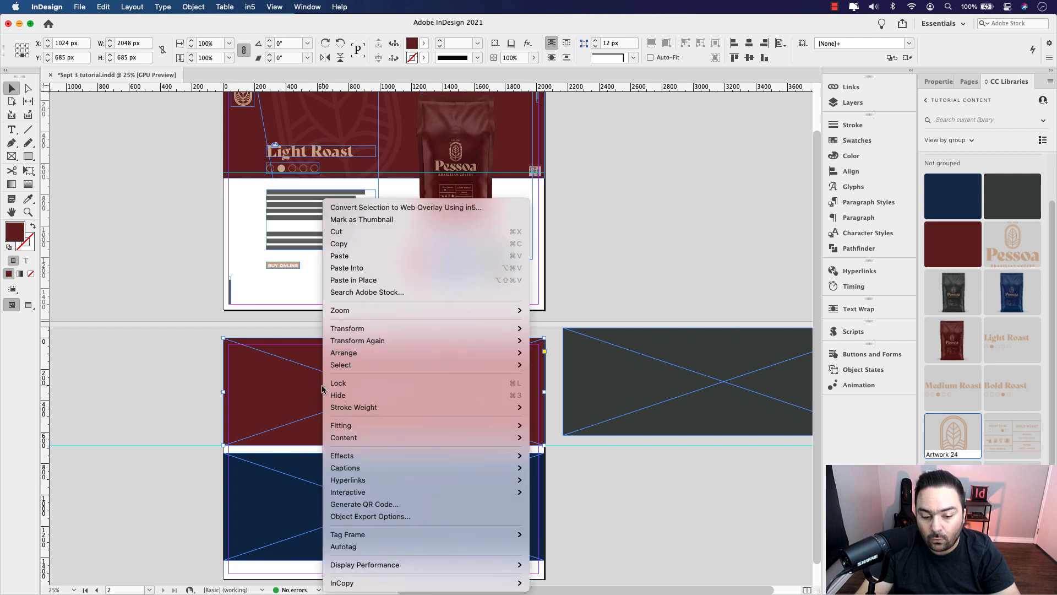
{"action": "left_click", "coordinate": [369, 269]}
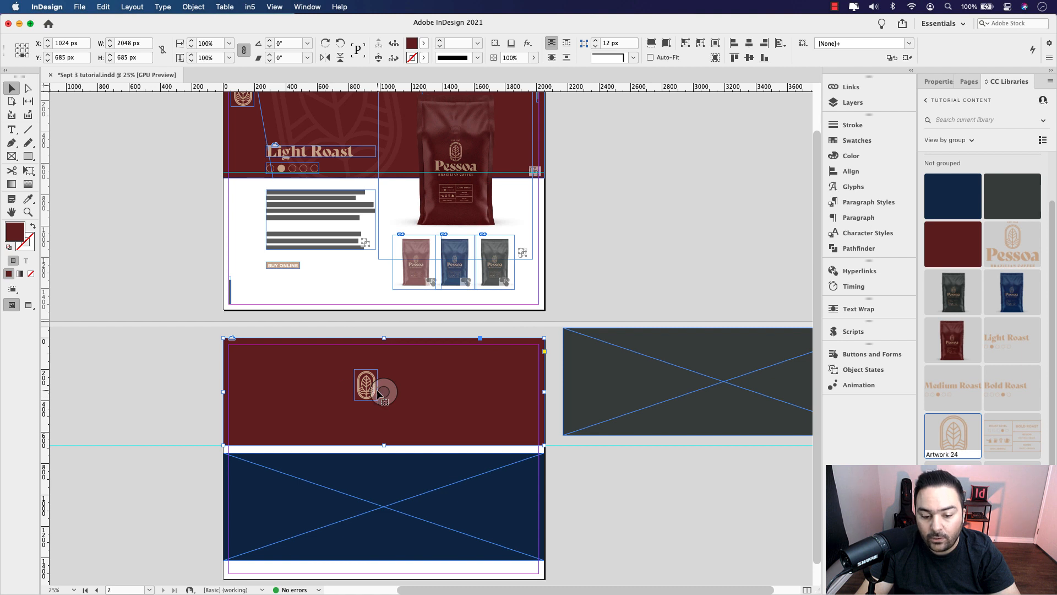
Scale the logo nested inside the red frame up to about 630 × 828 px
{"action": "left_click", "coordinate": [379, 391]}
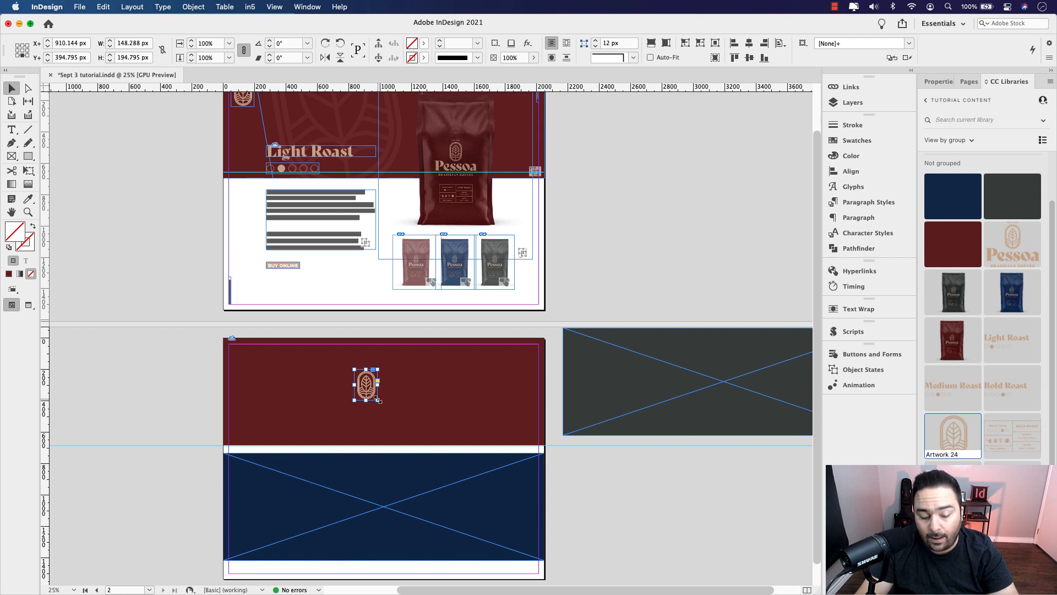
{"action": "left_click_drag", "start_coordinate": [378, 399], "coordinate": [453, 484]}
{"action": "double_click", "coordinate": [434, 431]}
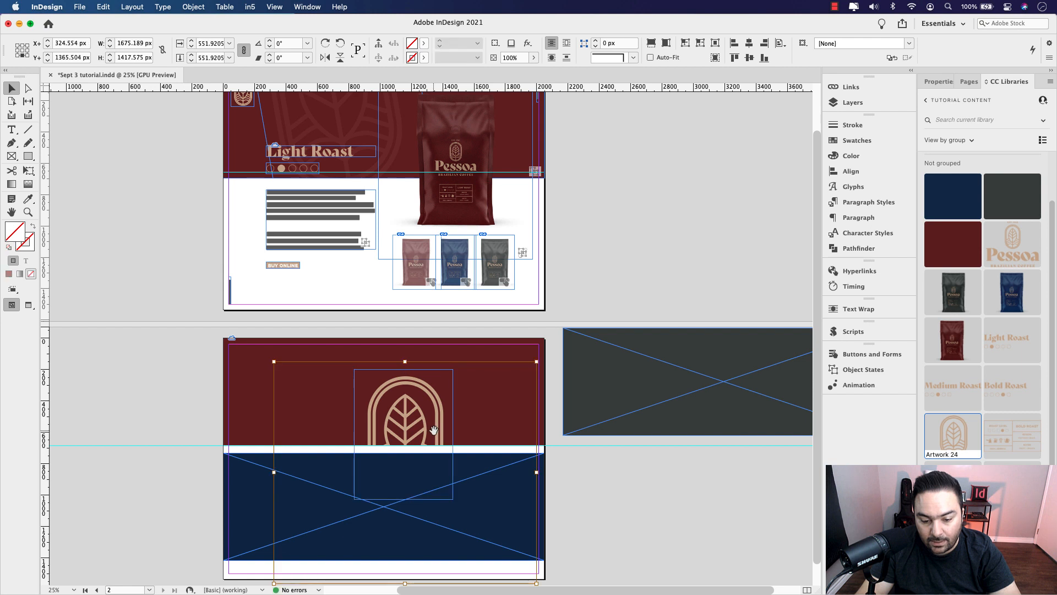
Move the enlarged logo left of centre so it spans the red frame's height, and rotate it 8°
{"action": "left_click", "coordinate": [217, 368]}
{"action": "double_click", "coordinate": [279, 381]}
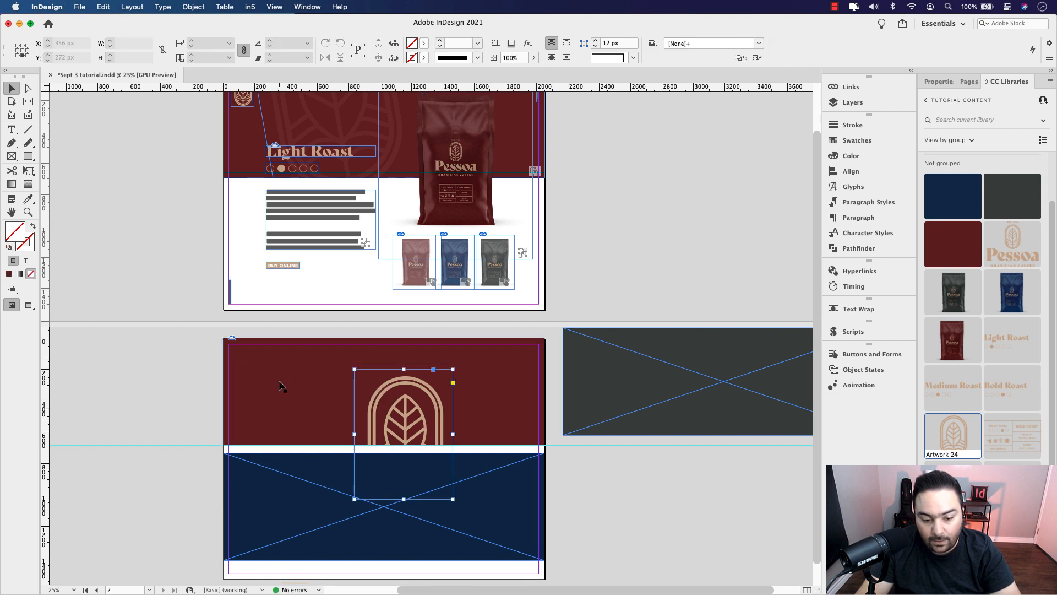
{"action": "left_click", "coordinate": [212, 366]}
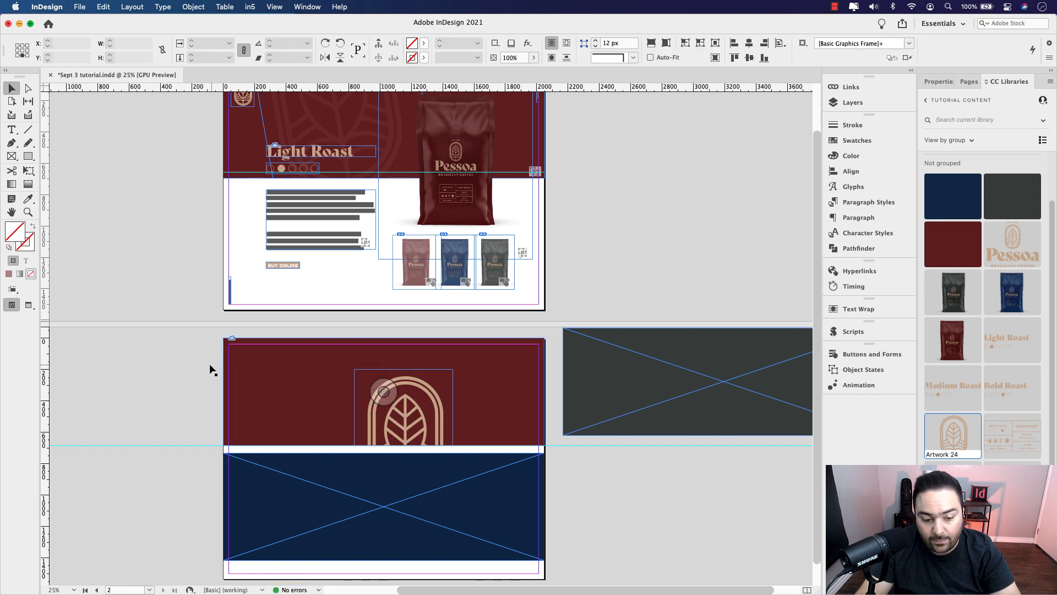
{"action": "left_click_drag", "start_coordinate": [373, 416], "coordinate": [357, 382]}
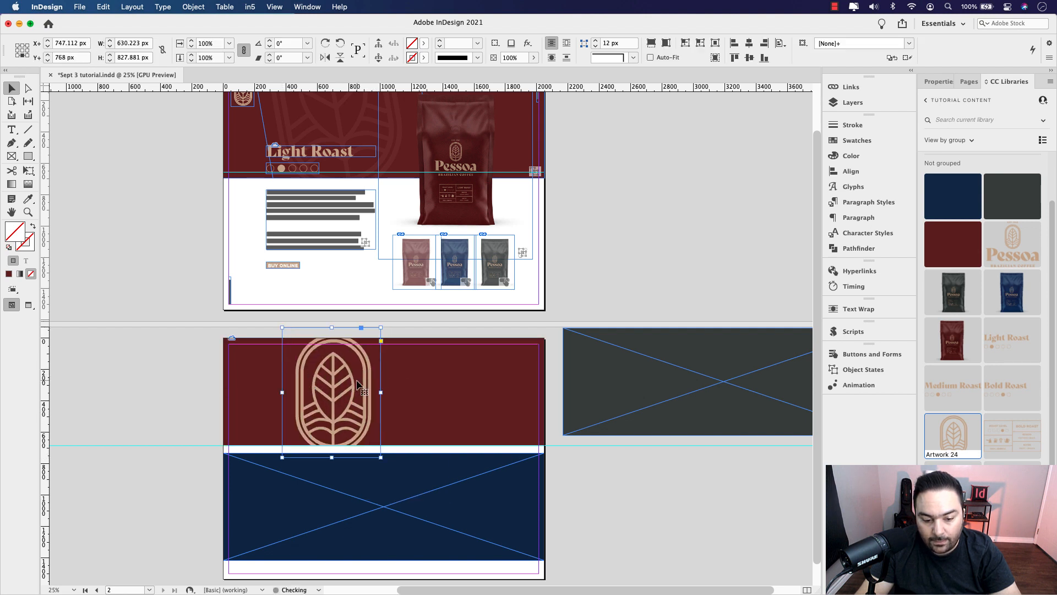
{"action": "left_click_drag", "start_coordinate": [383, 462], "coordinate": [392, 450]}
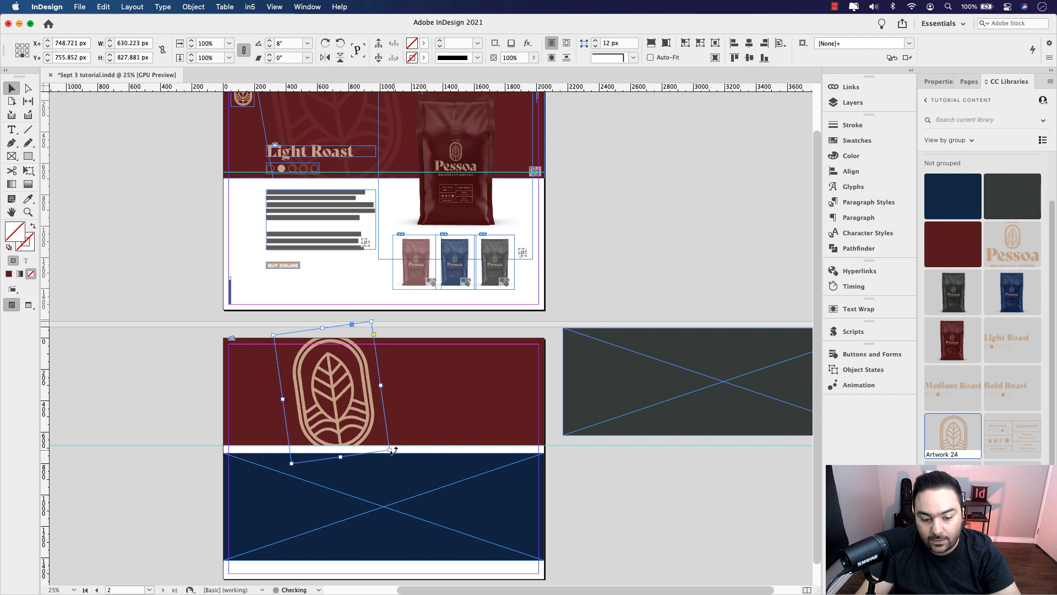
Give the logo nested in the red frame the Luminosity blending mode at 10% opacity
{"action": "left_click", "coordinate": [939, 82]}
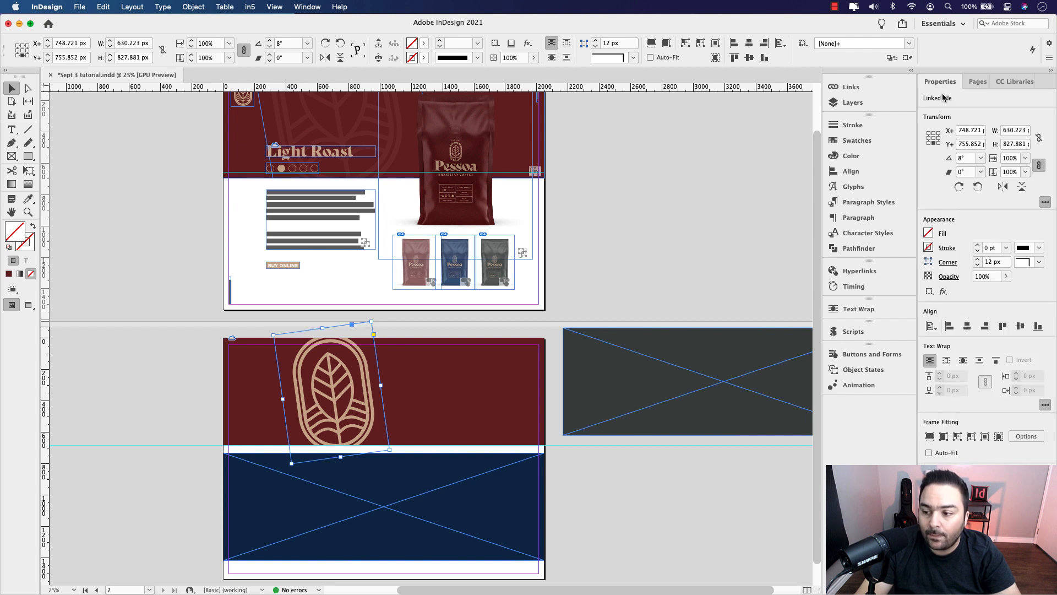
{"action": "left_click", "coordinate": [947, 277]}
{"action": "left_click", "coordinate": [874, 291]}
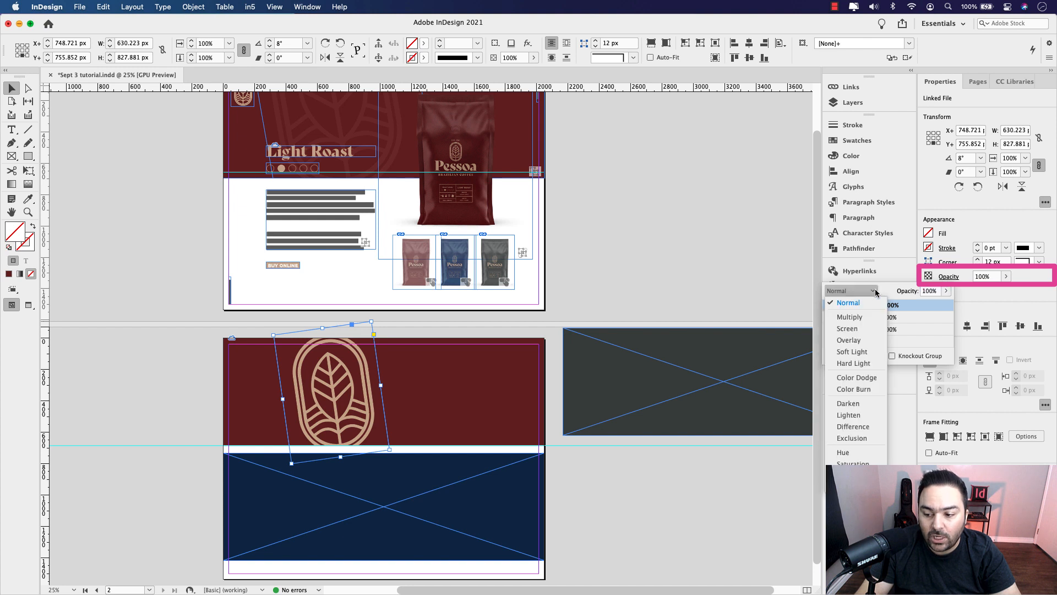
{"action": "left_click", "coordinate": [853, 487]}
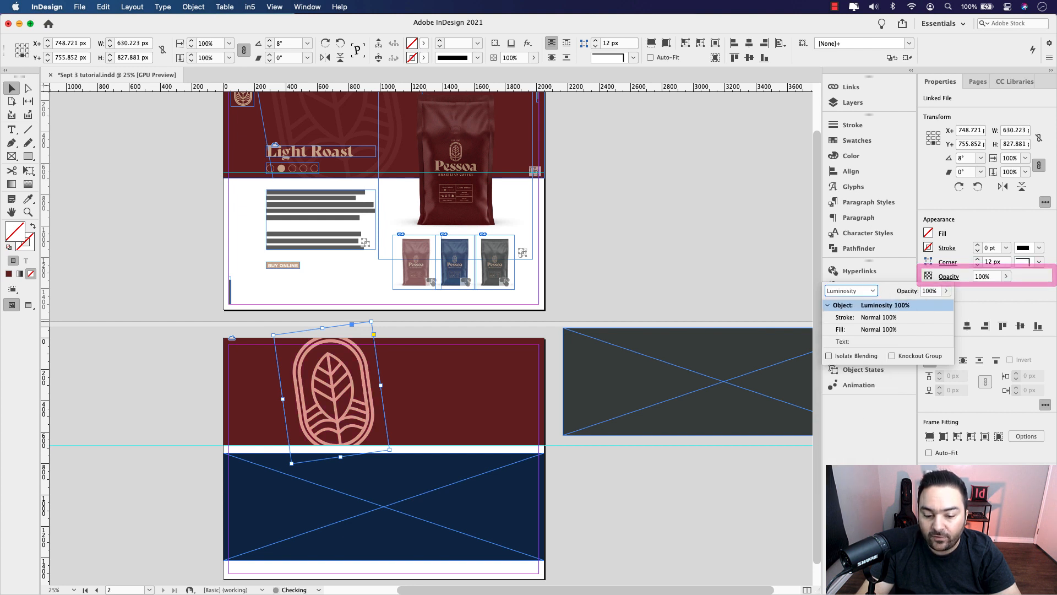
{"action": "left_click_drag", "start_coordinate": [939, 291], "coordinate": [934, 291]}
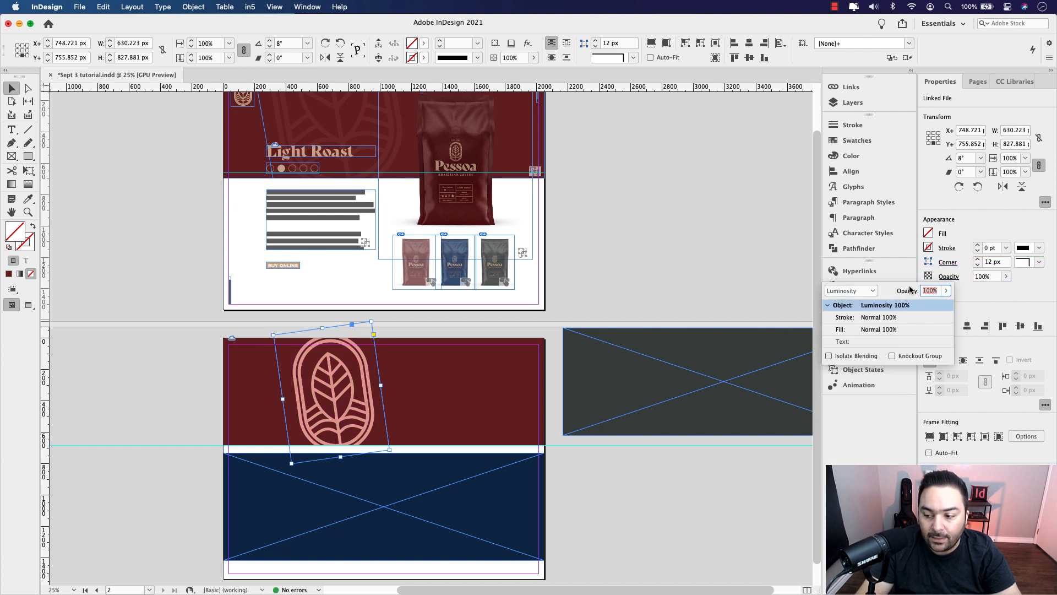
{"action": "type", "text": "10"}
{"action": "key", "text": "Return"}
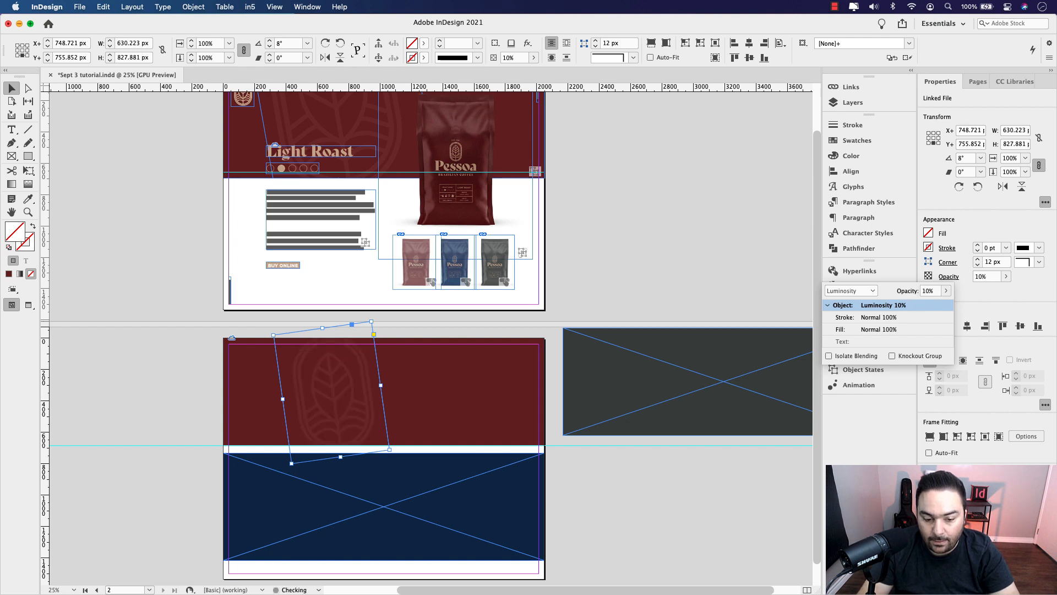
{"action": "scroll", "coordinate": [359, 400], "scroll_direction": "up", "scroll_amount": 4}
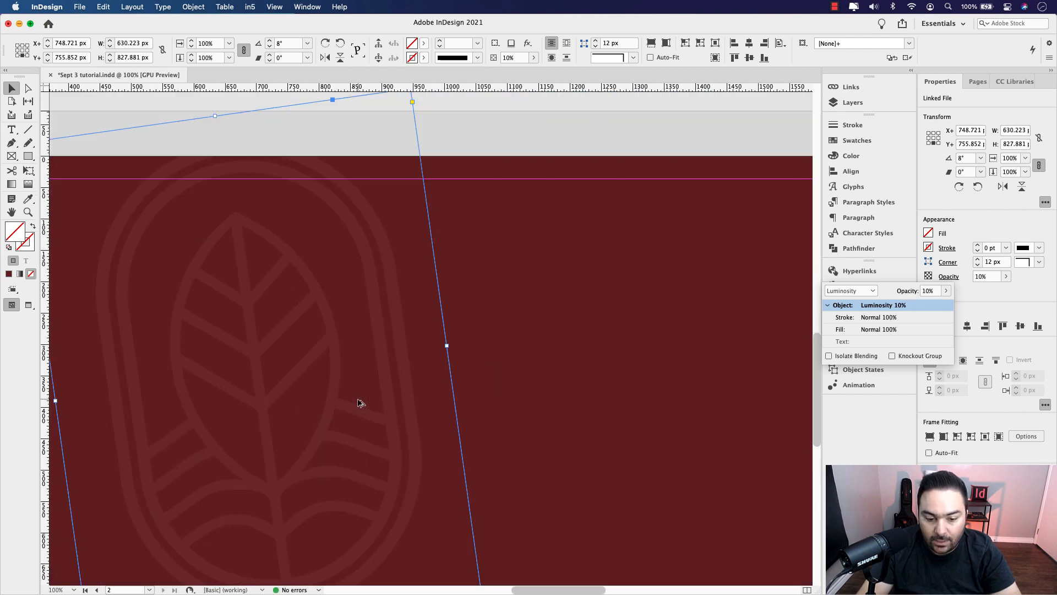
{"action": "scroll", "coordinate": [358, 400], "scroll_direction": "down", "scroll_amount": 1}
{"action": "scroll", "coordinate": [358, 400], "scroll_direction": "down", "scroll_amount": 3}
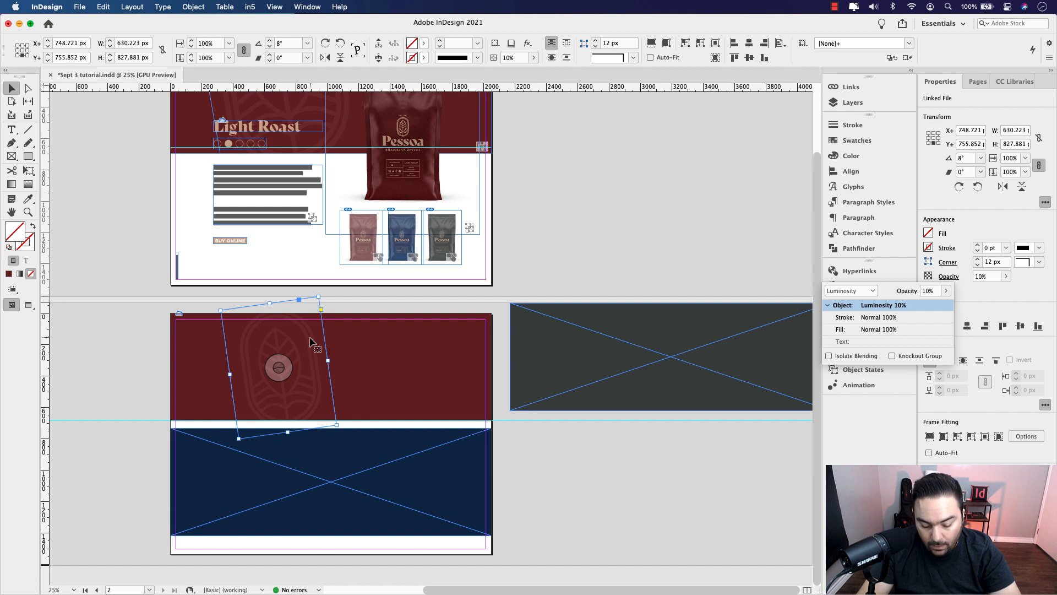
Copy the faded logo from the red frame and paste it into the blue frame below
{"action": "key", "text": "super+x"}
{"action": "key", "text": "super+z"}
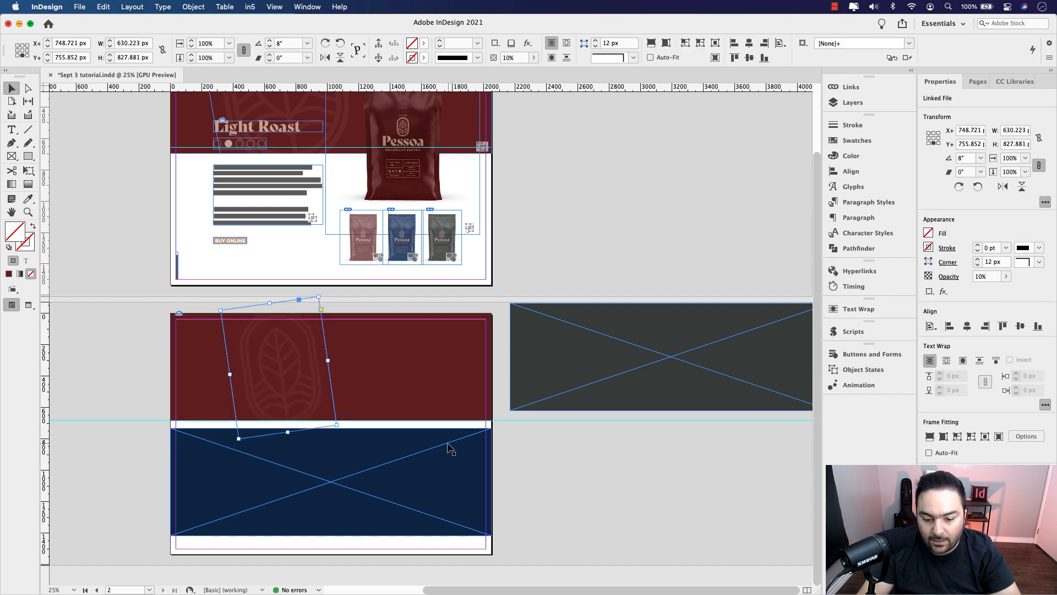
{"action": "left_click", "coordinate": [330, 473]}
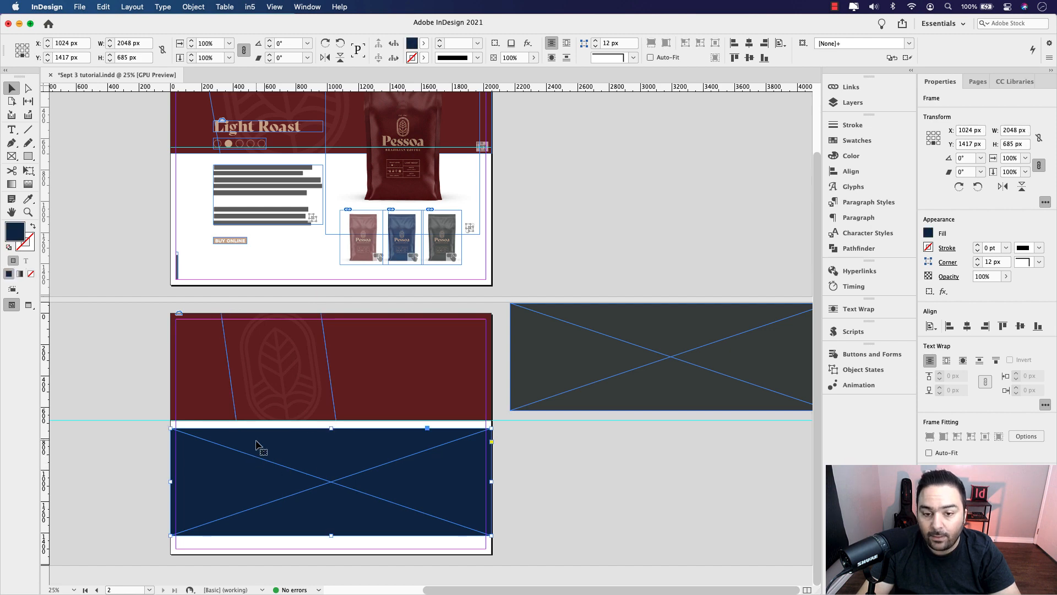
{"action": "right_click", "coordinate": [268, 460]}
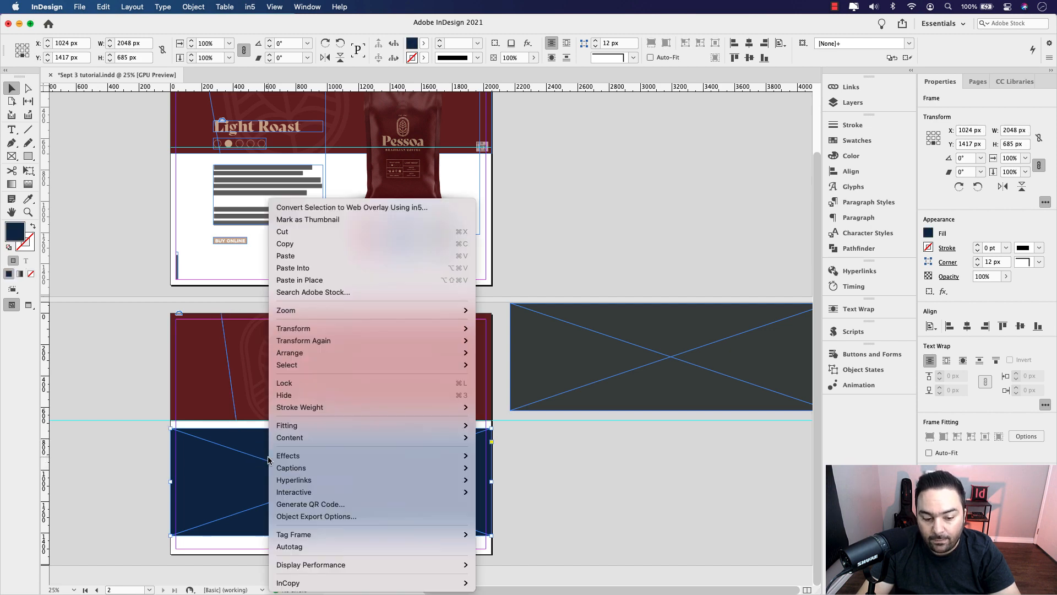
{"action": "left_click", "coordinate": [348, 273]}
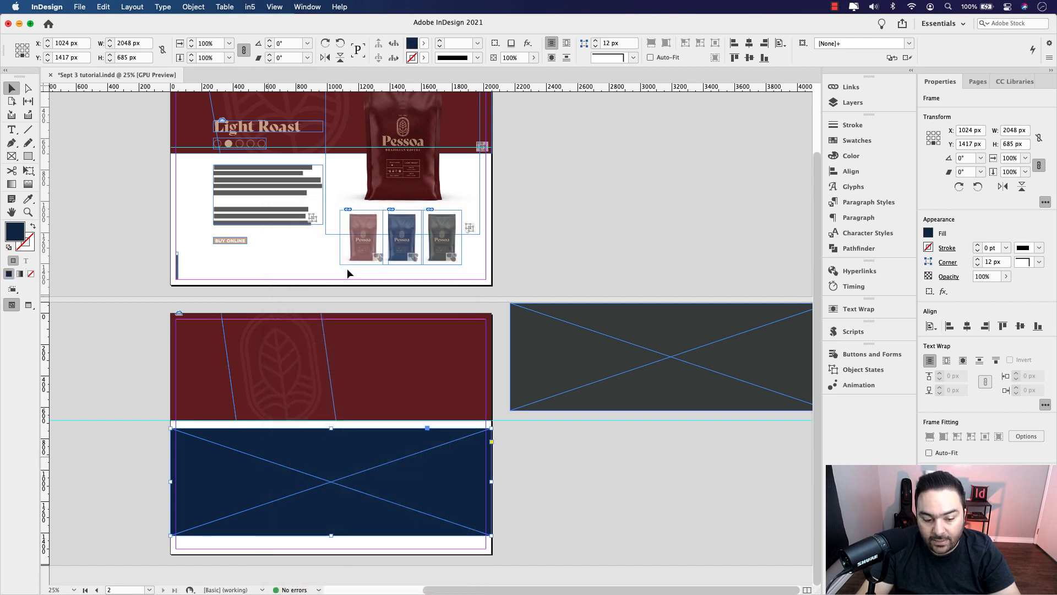
Move the logo nested in the blue frame down until it sits there as in the red frame
{"action": "left_click", "coordinate": [330, 479]}
{"action": "key", "text": "shift+Down"}
{"action": "key", "text": "shift+Down"}
{"action": "key", "text": "shift+Down"}
{"action": "key", "text": "shift+Down"}
{"action": "key", "text": "shift+Down"}
{"action": "key", "text": "shift+Down"}
{"action": "key", "text": "shift+Down"}
{"action": "key", "text": "shift+Down"}
{"action": "key", "text": "shift+Down"}
{"action": "key", "text": "shift+Down"}
{"action": "key", "text": "shift+Down"}
{"action": "key", "text": "shift+Down"}
{"action": "key", "text": "shift+Down"}
{"action": "key", "text": "shift+Down"}
{"action": "key", "text": "shift+Down"}
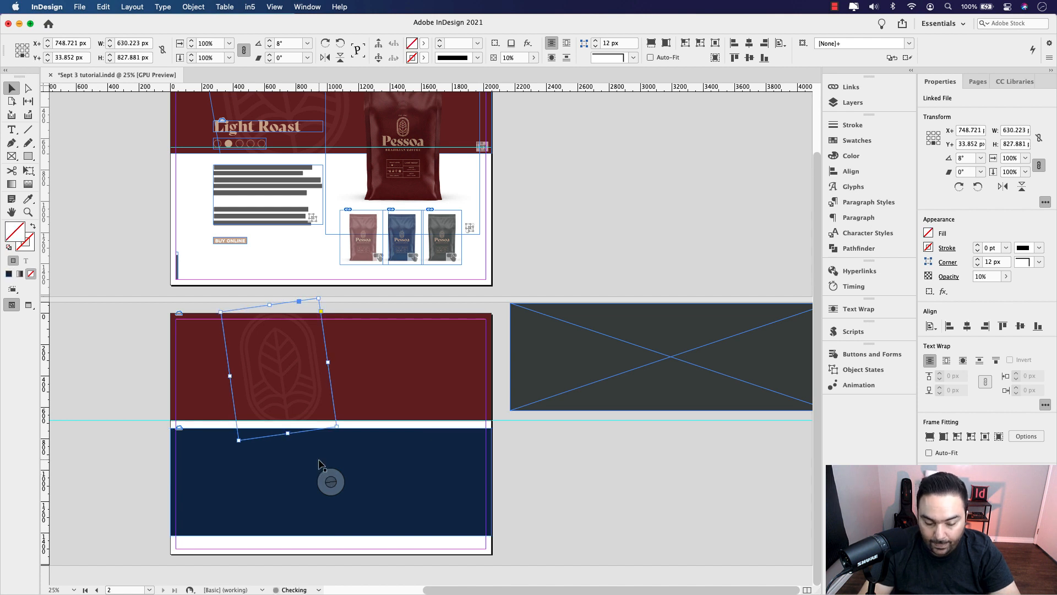
{"action": "key", "text": "shift+Down"}
{"action": "key", "text": "shift+Down"}
{"action": "key", "text": "shift+Down"}
{"action": "key", "text": "shift+Down"}
{"action": "key", "text": "shift+Down"}
{"action": "key", "text": "shift+Down"}
{"action": "key", "text": "shift+Down"}
{"action": "key", "text": "shift+Down"}
{"action": "key", "text": "shift+Down"}
{"action": "key", "text": "shift+Down"}
{"action": "key", "text": "shift+Down"}
{"action": "key", "text": "shift+Down"}
{"action": "key", "text": "shift+Down"}
{"action": "key", "text": "shift+Down"}
{"action": "key", "text": "shift+Down"}
{"action": "key", "text": "shift+Down"}
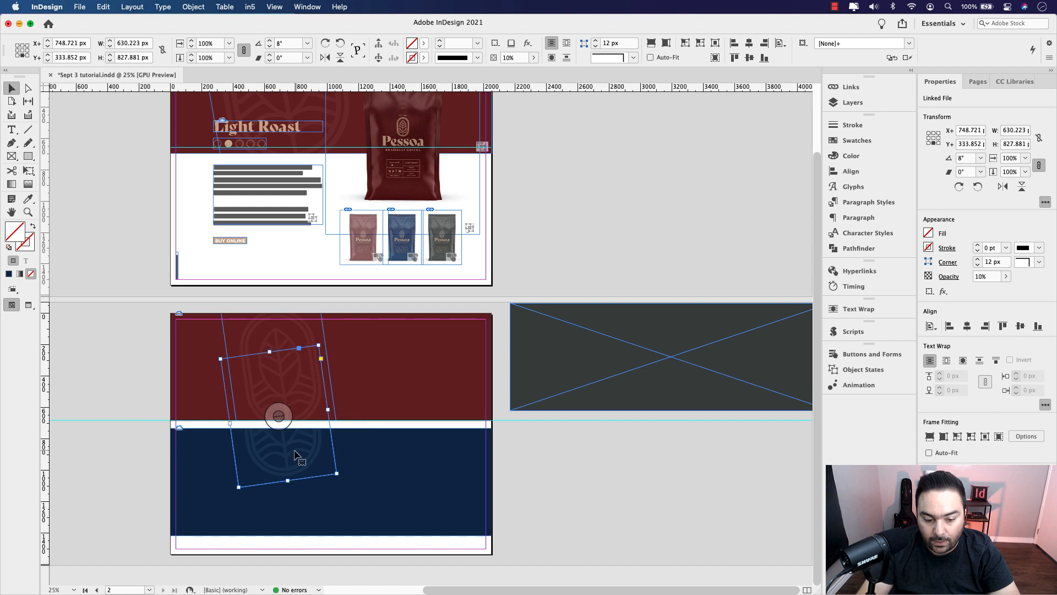
{"action": "left_click_drag", "start_coordinate": [295, 455], "coordinate": [292, 506]}
{"action": "left_click_drag", "start_coordinate": [292, 522], "coordinate": [292, 521]}
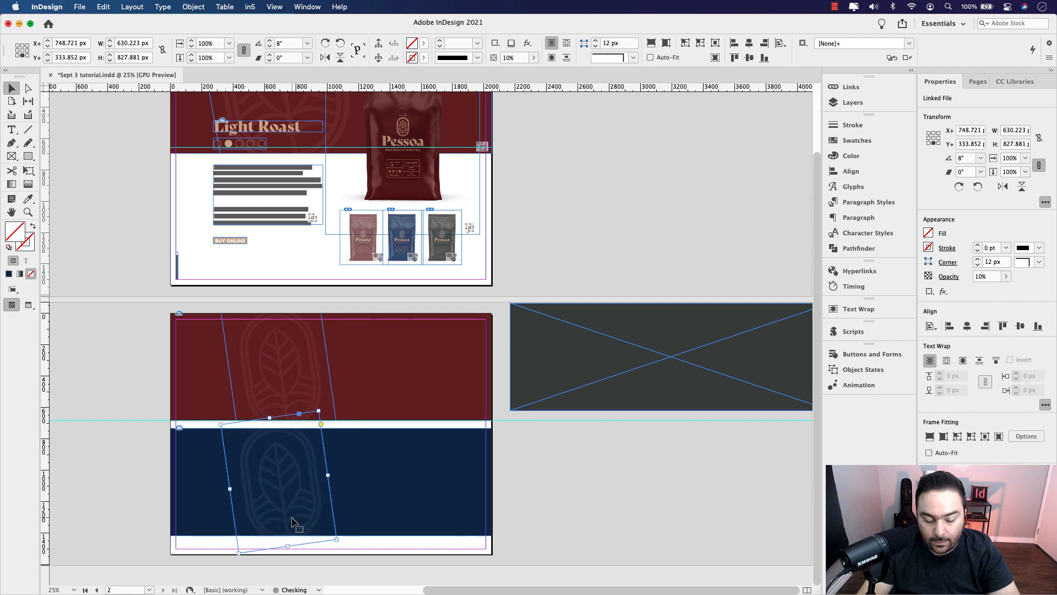
Move the dark grey frame over the red frame to X 1024, Y 685 px, and paste the logo into it
{"action": "left_click", "coordinate": [578, 395]}
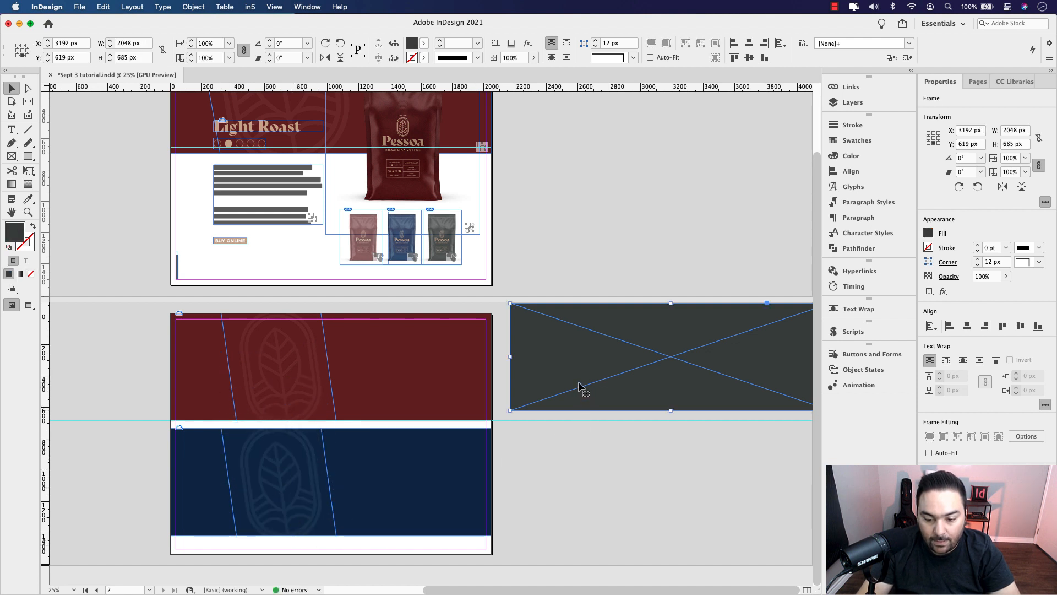
{"action": "left_click_drag", "start_coordinate": [580, 385], "coordinate": [249, 374]}
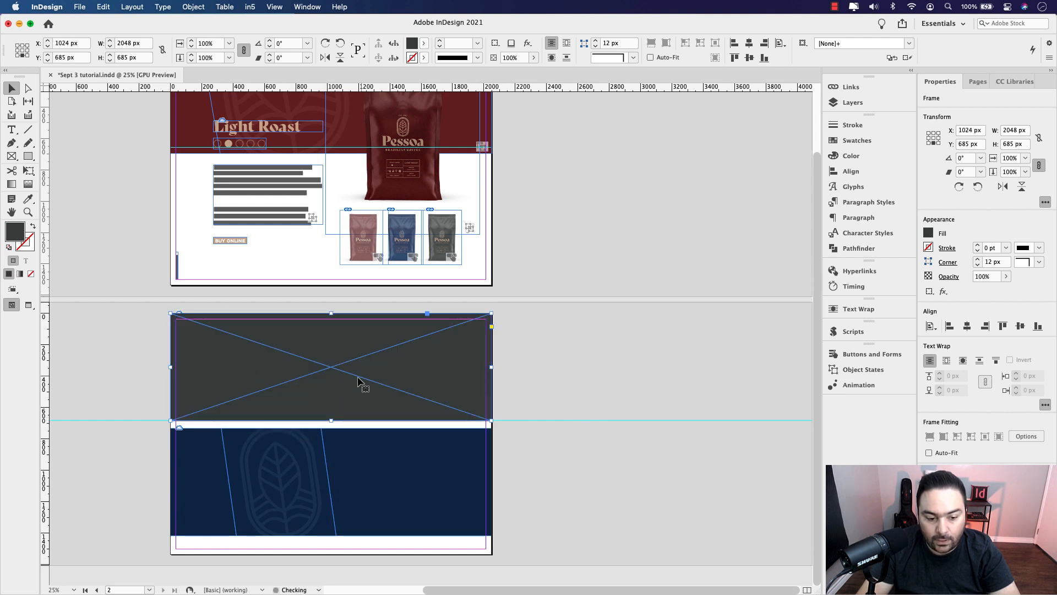
{"action": "right_click", "coordinate": [340, 355]}
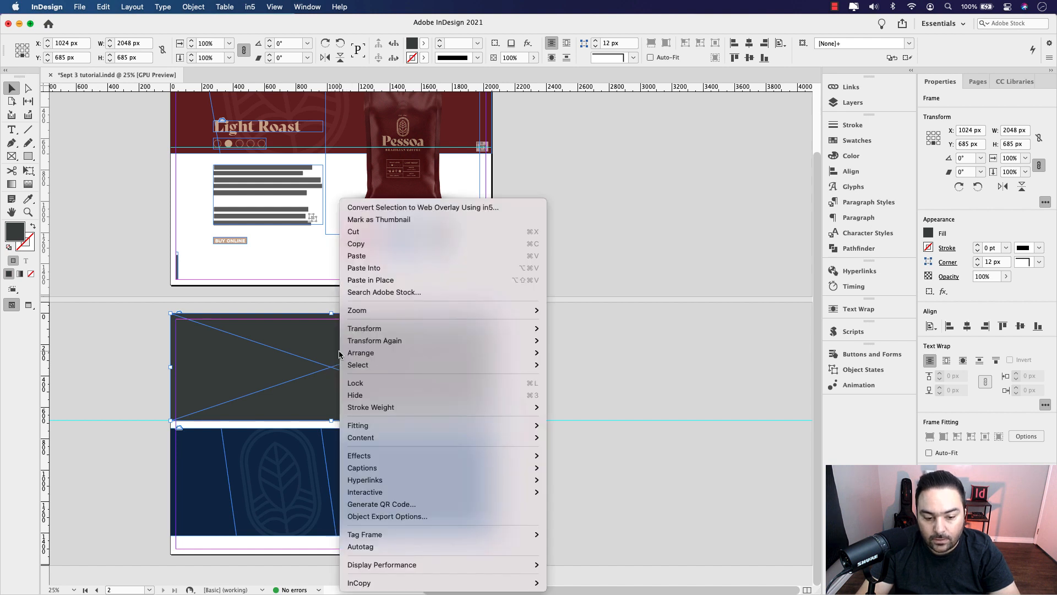
{"action": "left_click", "coordinate": [364, 268]}
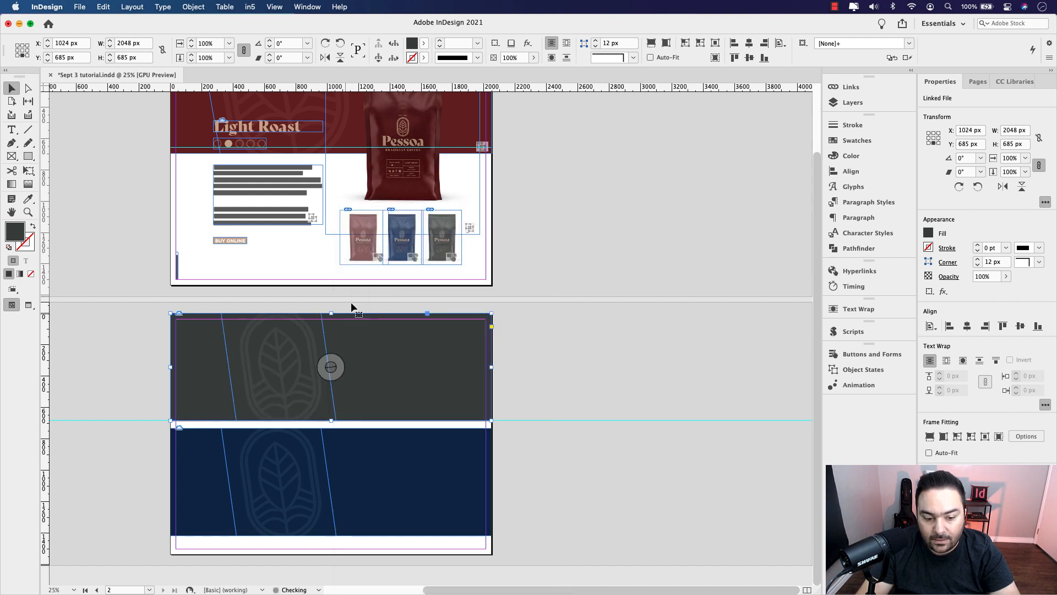
Move the grey frame aside to about X 2536, Y 877 px, and the blue frame down to about Y 1435 px
{"action": "left_click_drag", "start_coordinate": [364, 370], "coordinate": [601, 400]}
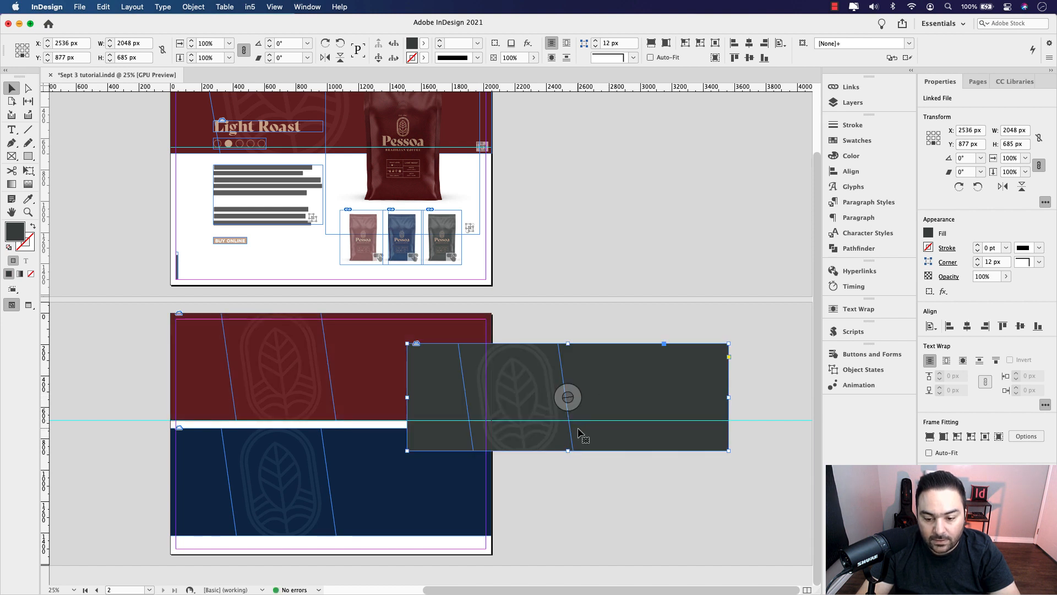
{"action": "mouse_move", "coordinate": [292, 506]}
{"action": "left_mouse_down"}
{"action": "mouse_move", "coordinate": [284, 384]}
{"action": "mouse_move", "coordinate": [281, 516]}
{"action": "left_mouse_up"}
Float the layer list beside page 2 and select the grey and red frames in turn to identify their entries
{"action": "left_click", "coordinate": [852, 103]}
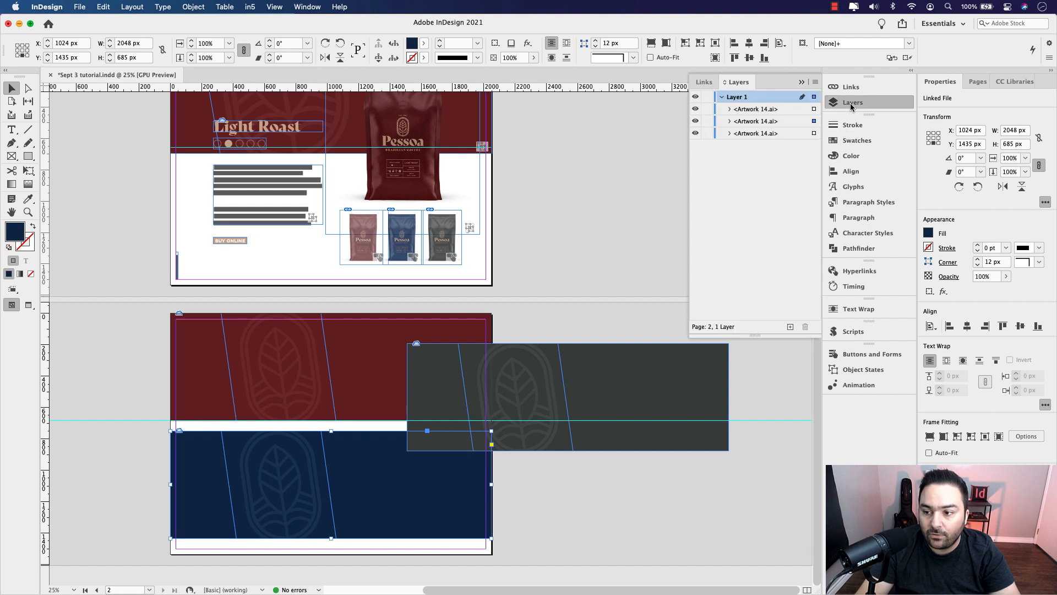
{"action": "left_click_drag", "start_coordinate": [740, 87], "coordinate": [86, 291]}
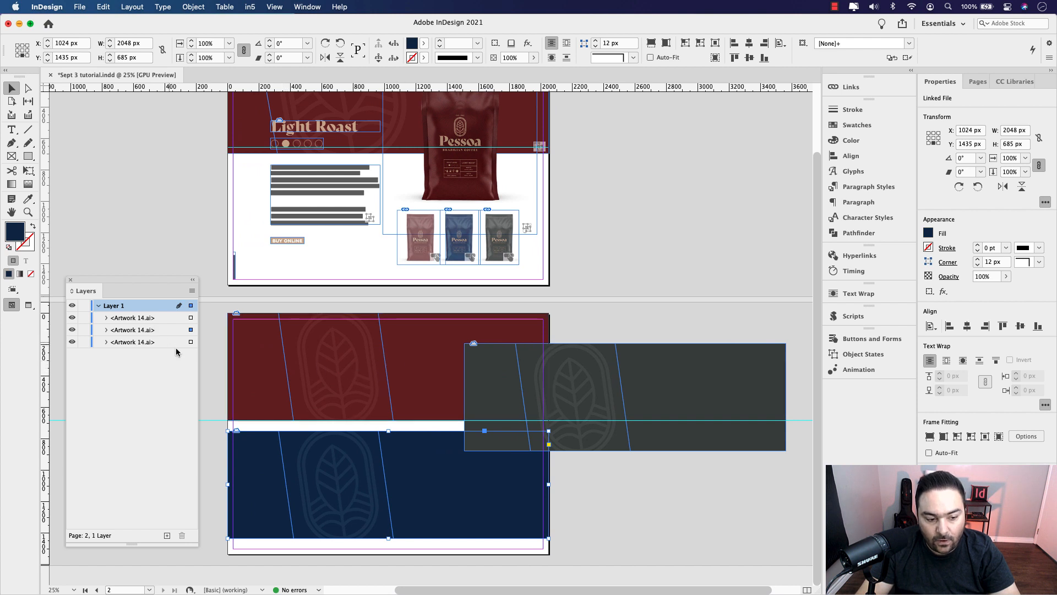
{"action": "left_click", "coordinate": [479, 390]}
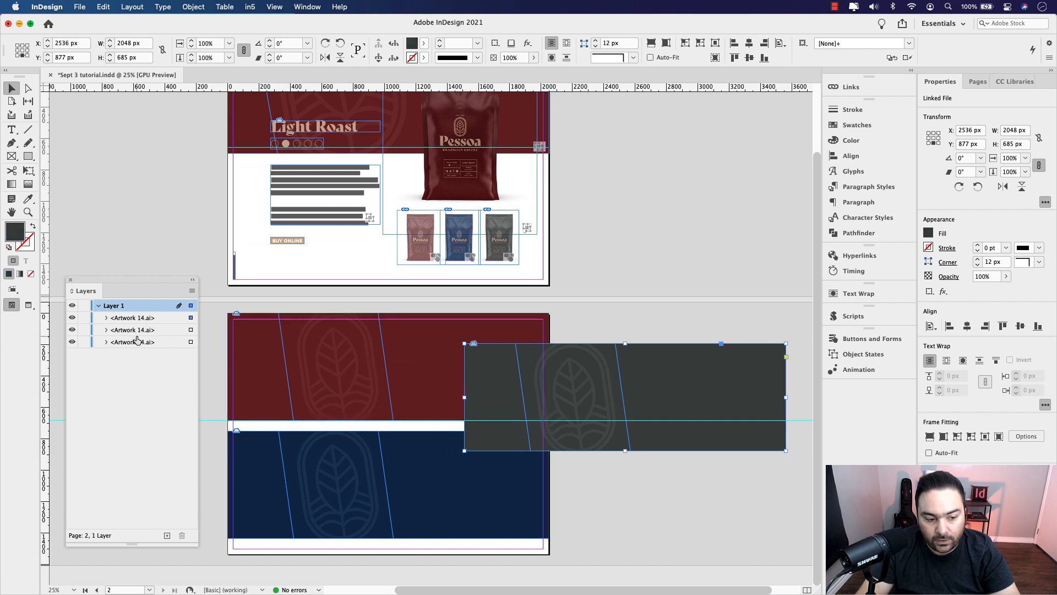
{"action": "left_click", "coordinate": [447, 375]}
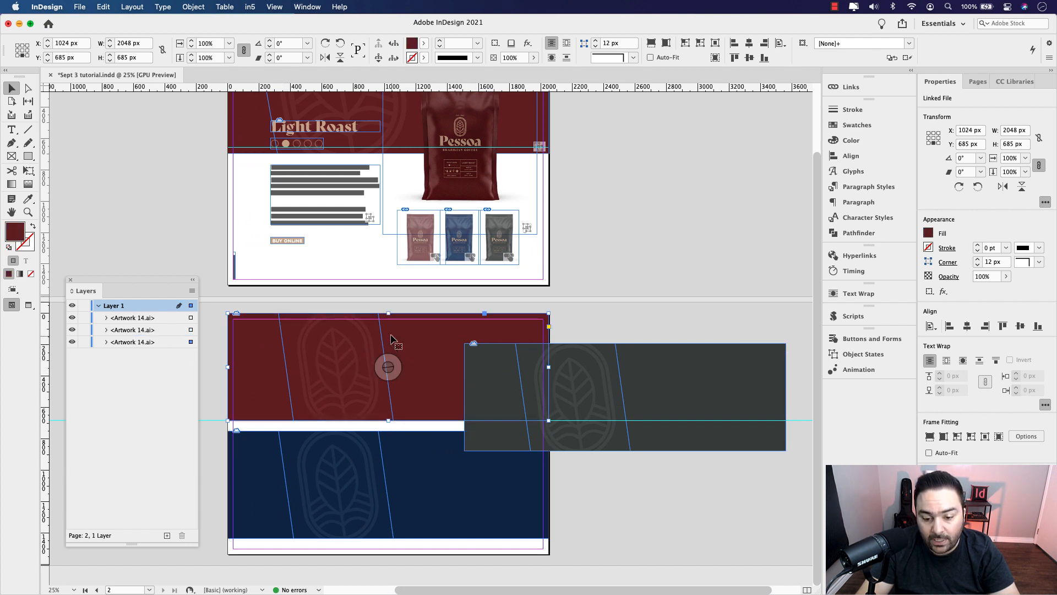
{"action": "left_click", "coordinate": [213, 329]}
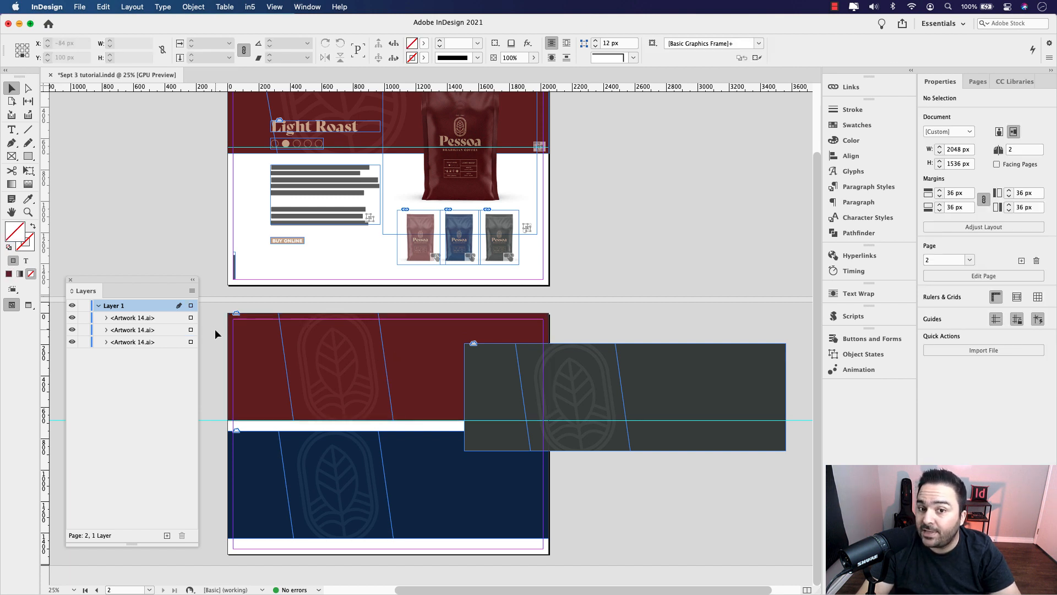
Rename the red frame's layer entry as "Light Roast Background"
{"action": "left_click", "coordinate": [270, 386]}
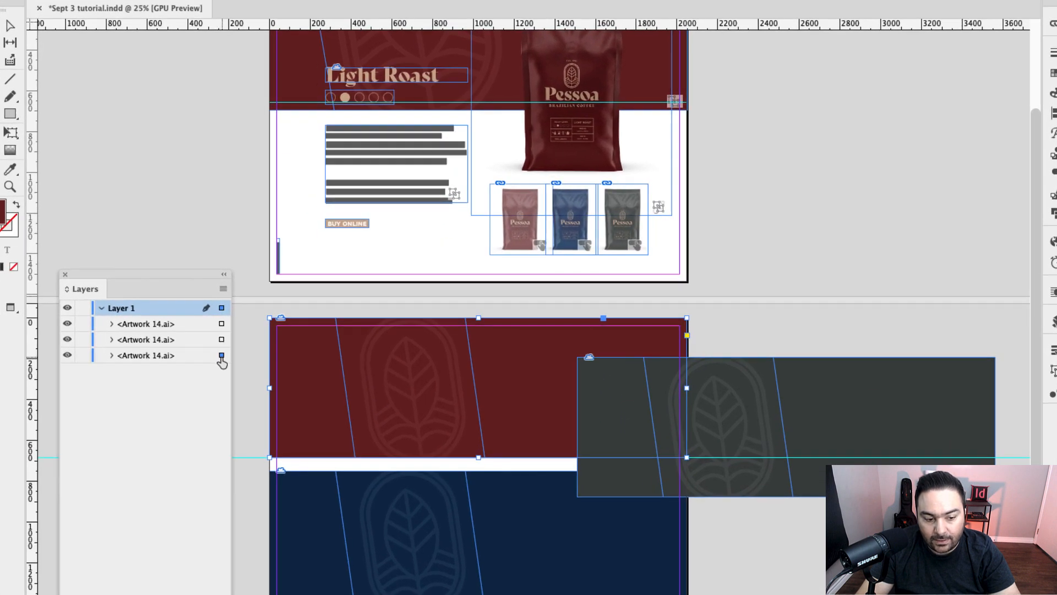
{"action": "left_click", "coordinate": [145, 355]}
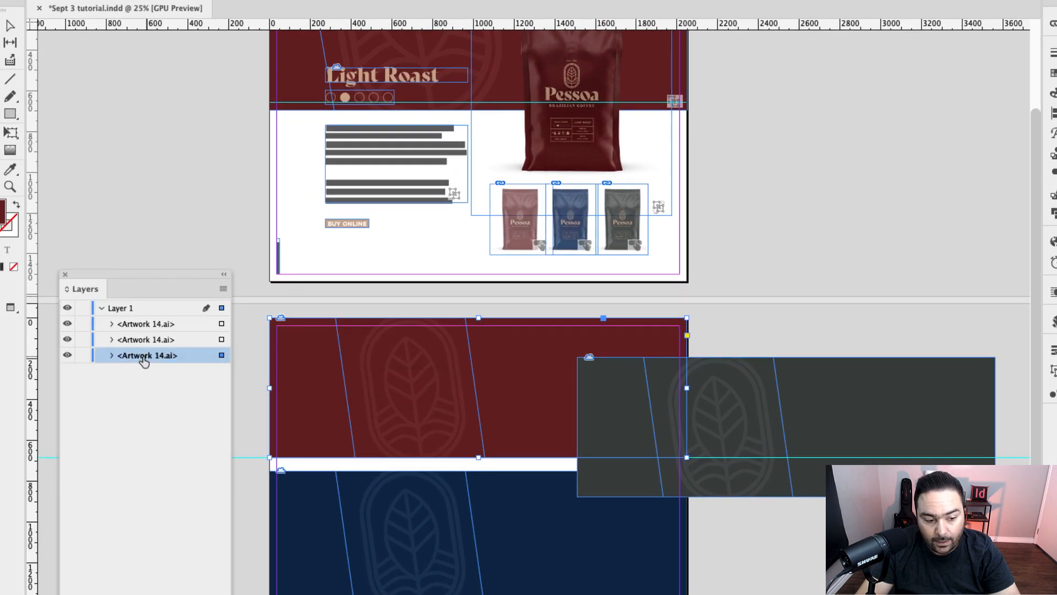
{"action": "left_click", "coordinate": [140, 357]}
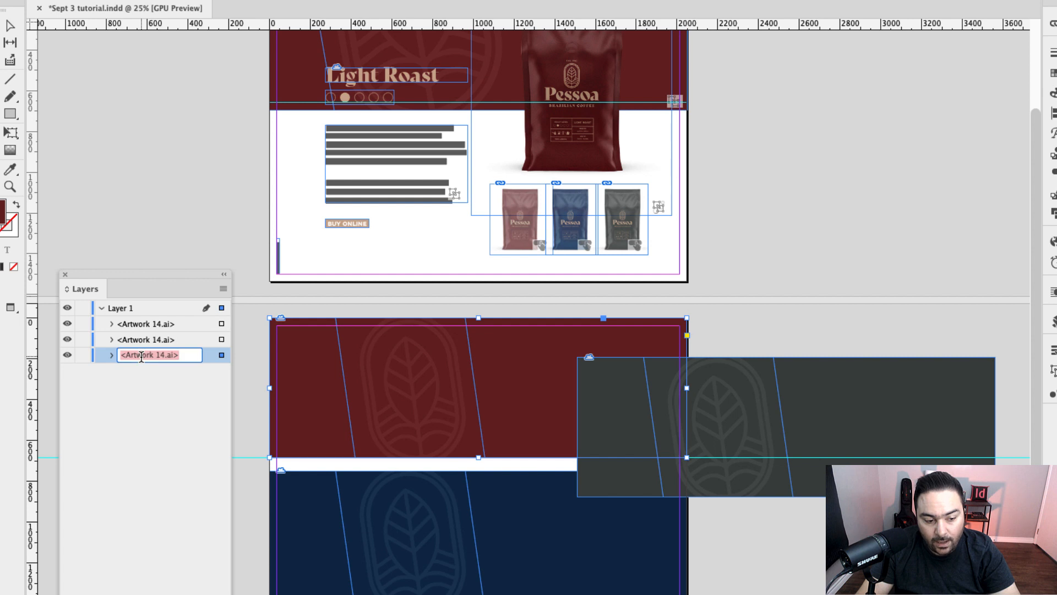
{"action": "type", "text": "4i"}
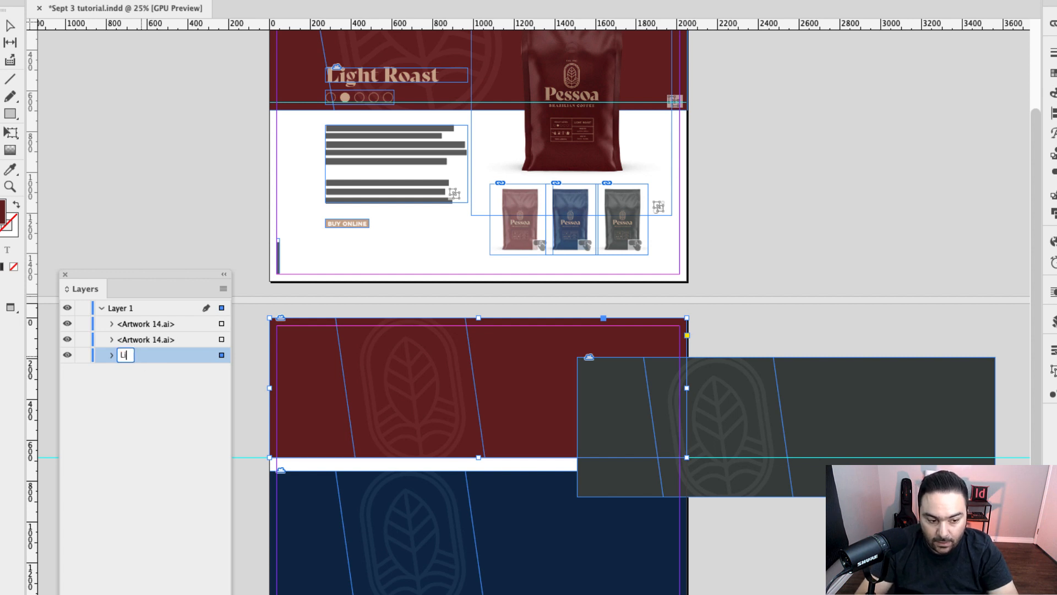
{"action": "type", "text": "ght Roast"}
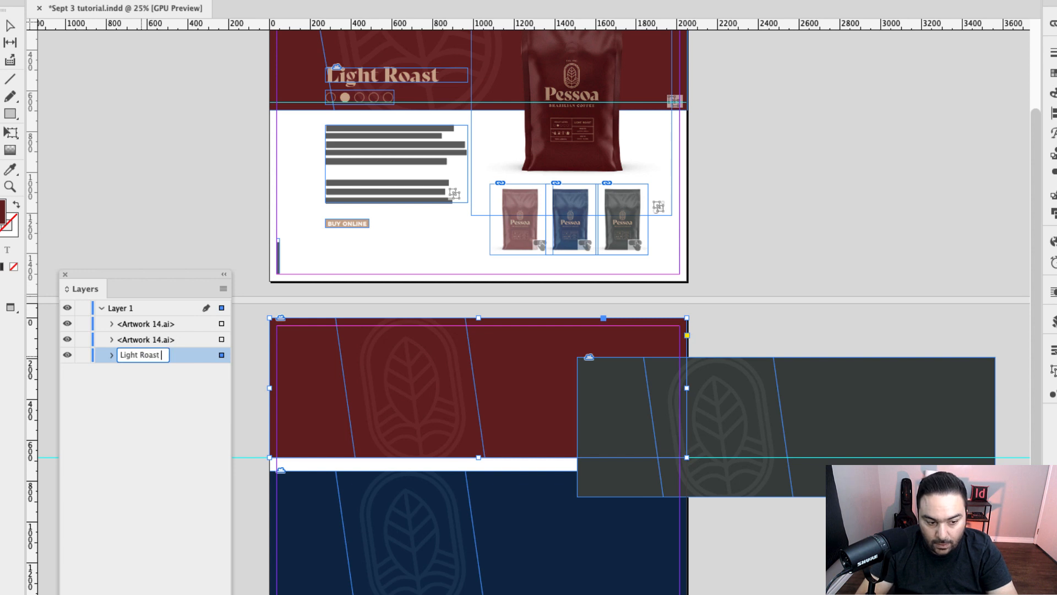
{"action": "type", "text": " Back"}
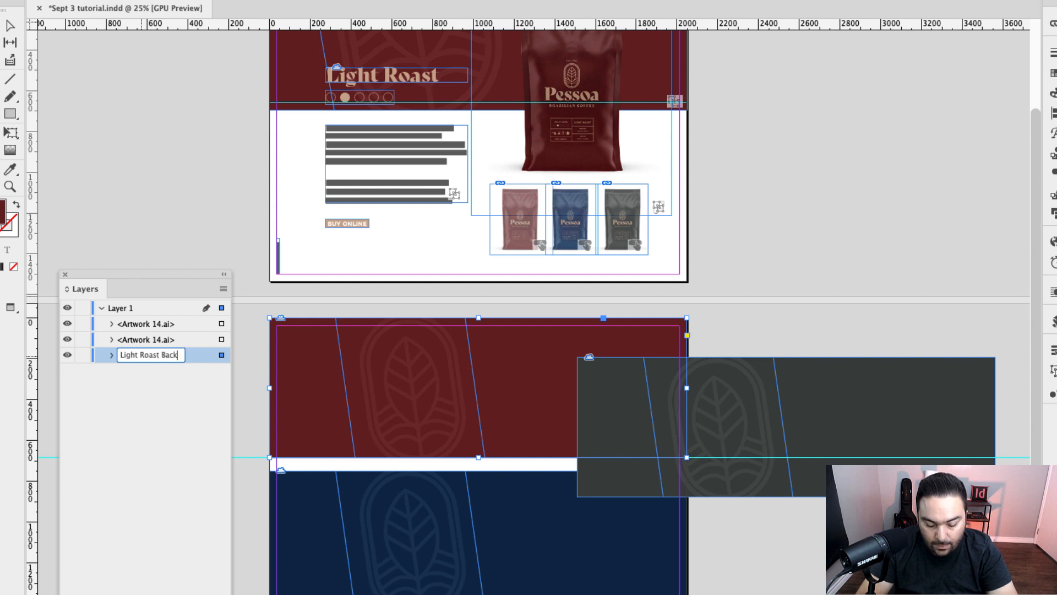
{"action": "type", "text": "ground"}
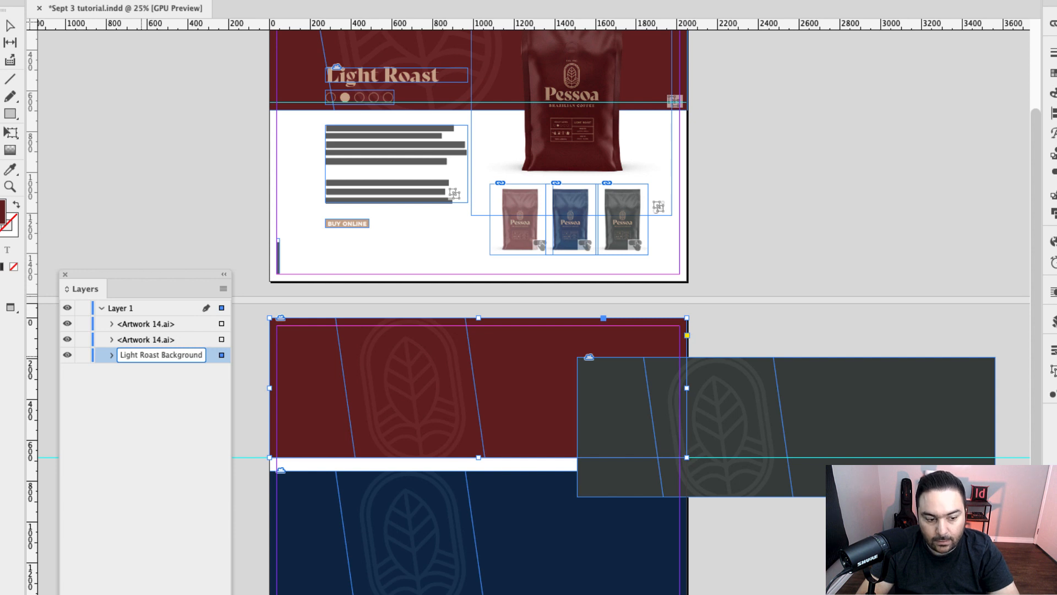
{"action": "key", "text": "Return"}
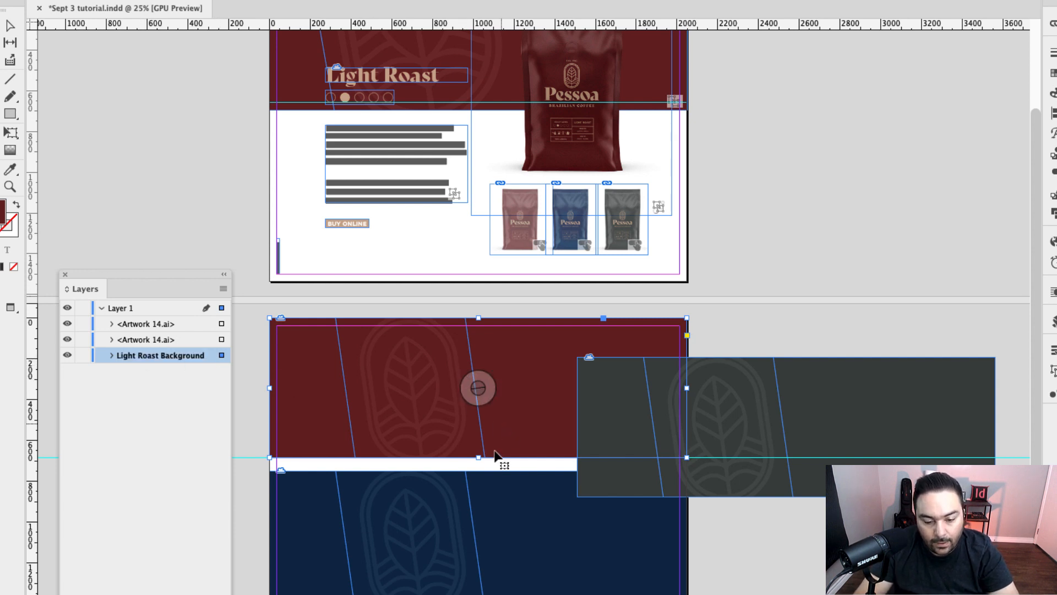
Rename the blue frame's layer entry as "Medium Roast Background"
{"action": "left_click", "coordinate": [477, 501]}
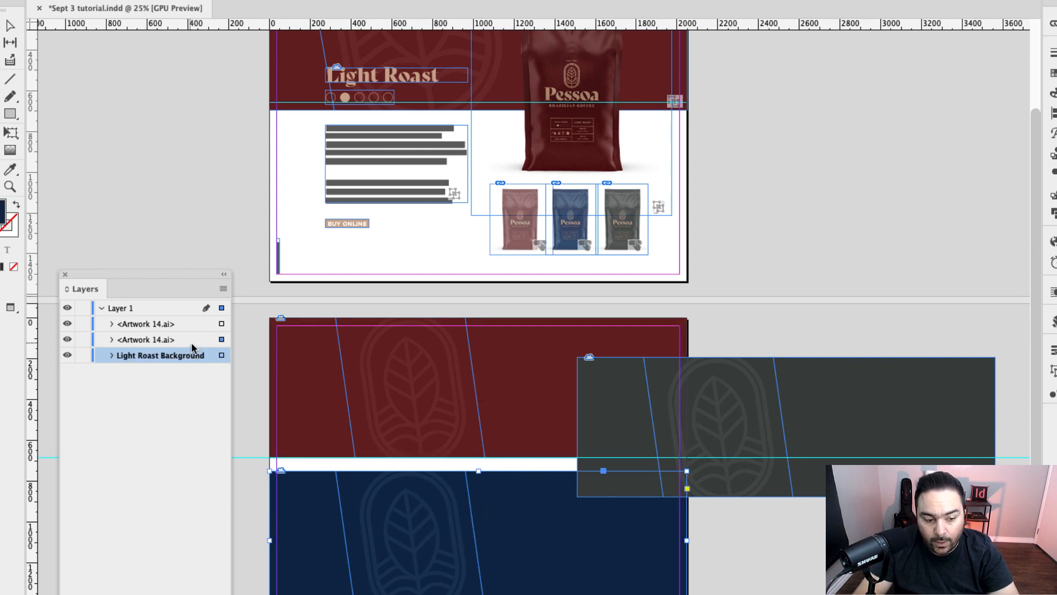
{"action": "left_click", "coordinate": [138, 339]}
{"action": "double_click", "coordinate": [136, 340]}
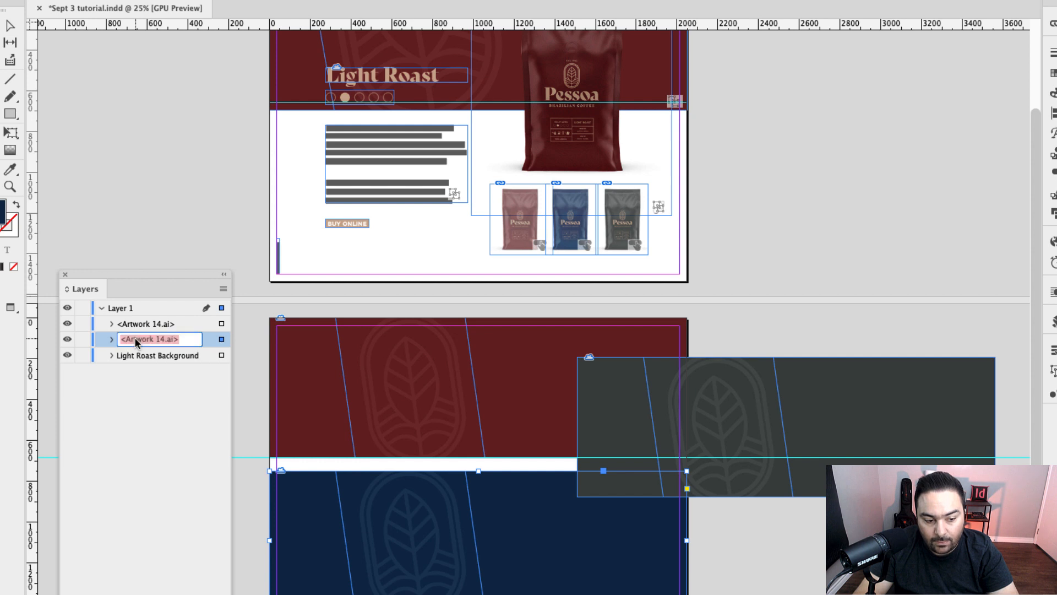
{"action": "type", "text": "Medium Roast Back"}
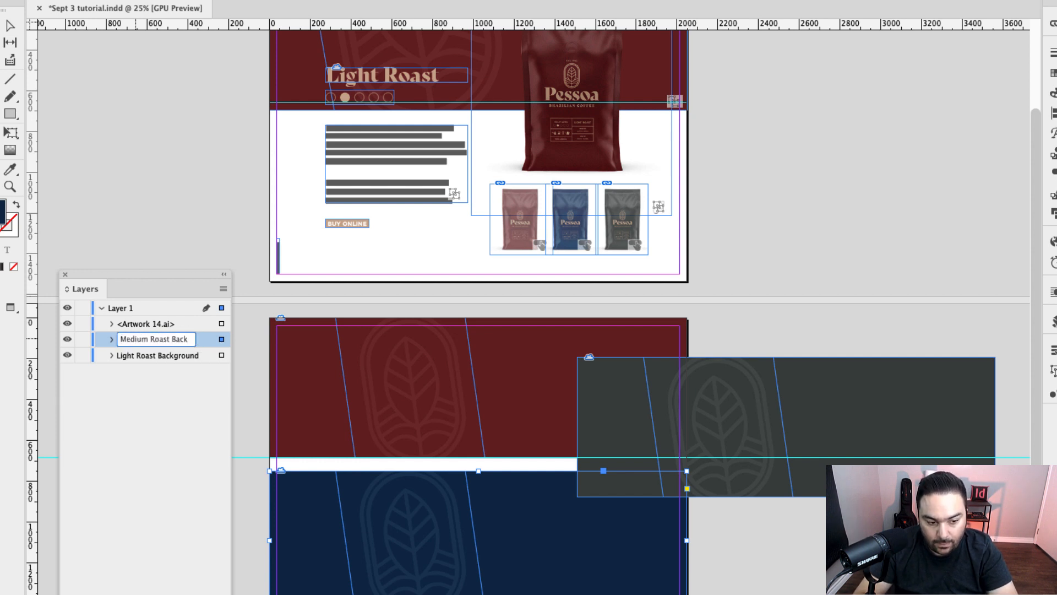
{"action": "type", "text": "ground"}
{"action": "key", "text": "Return"}
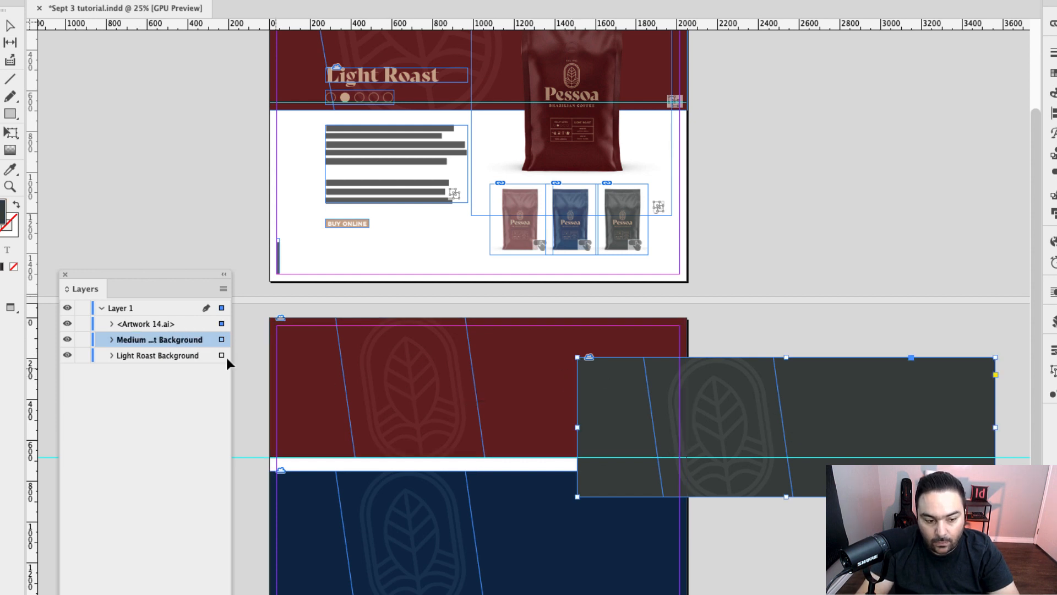
Rename the grey frame's layer entry as "Bold Roast Background"
{"action": "left_click", "coordinate": [143, 324]}
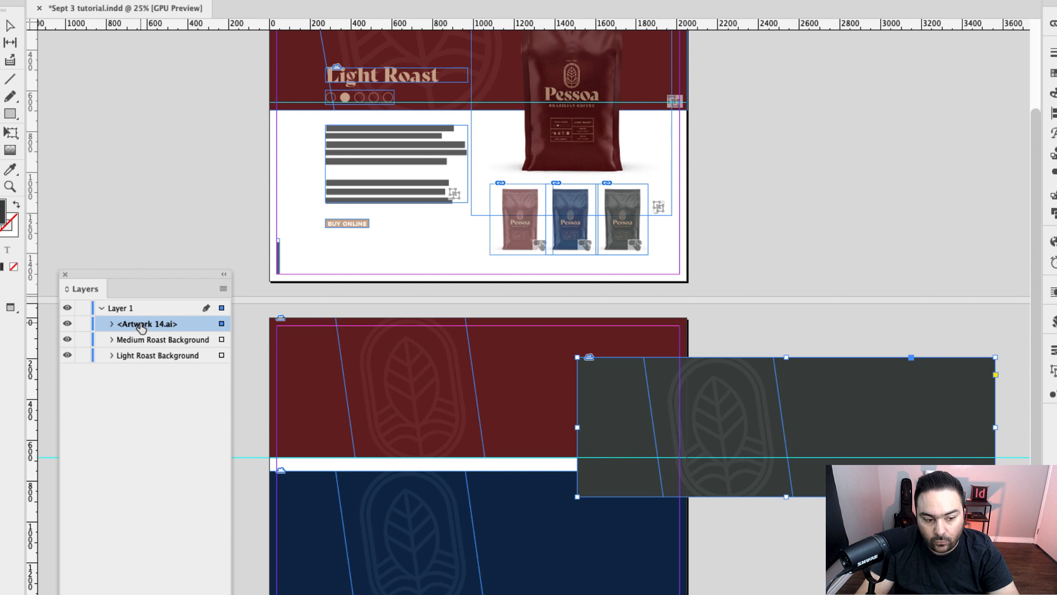
{"action": "double_click", "coordinate": [141, 325]}
{"action": "type", "text": "Bold "}
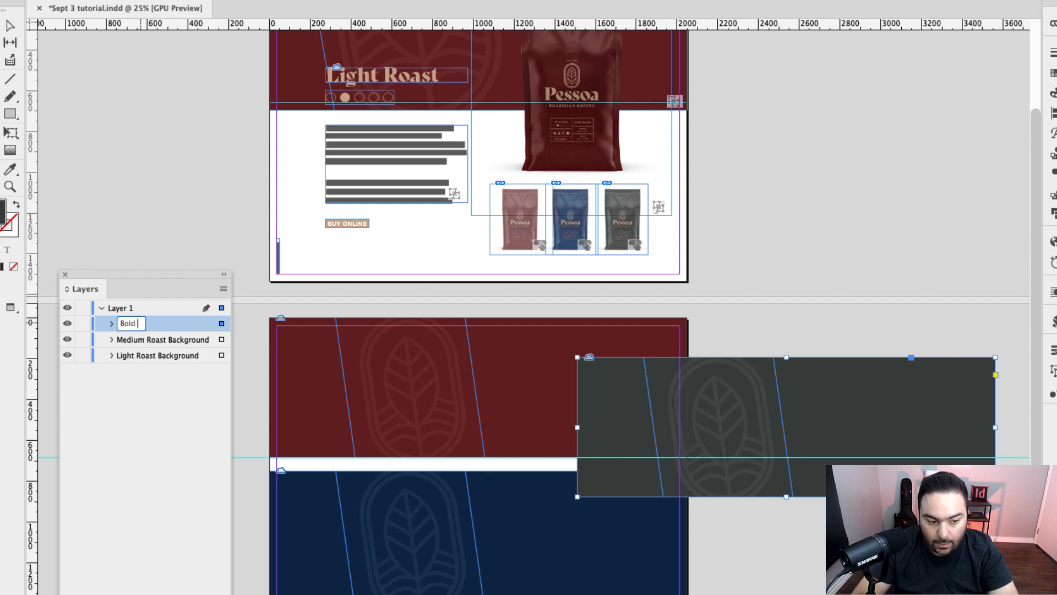
{"action": "type", "text": "Roast"}
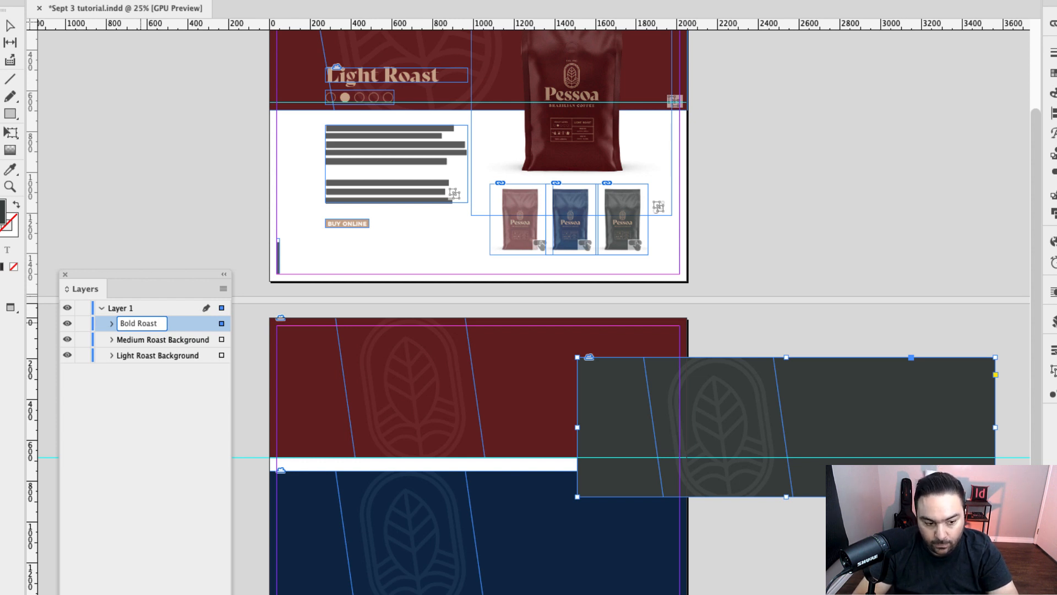
{"action": "type", "text": "Background"}
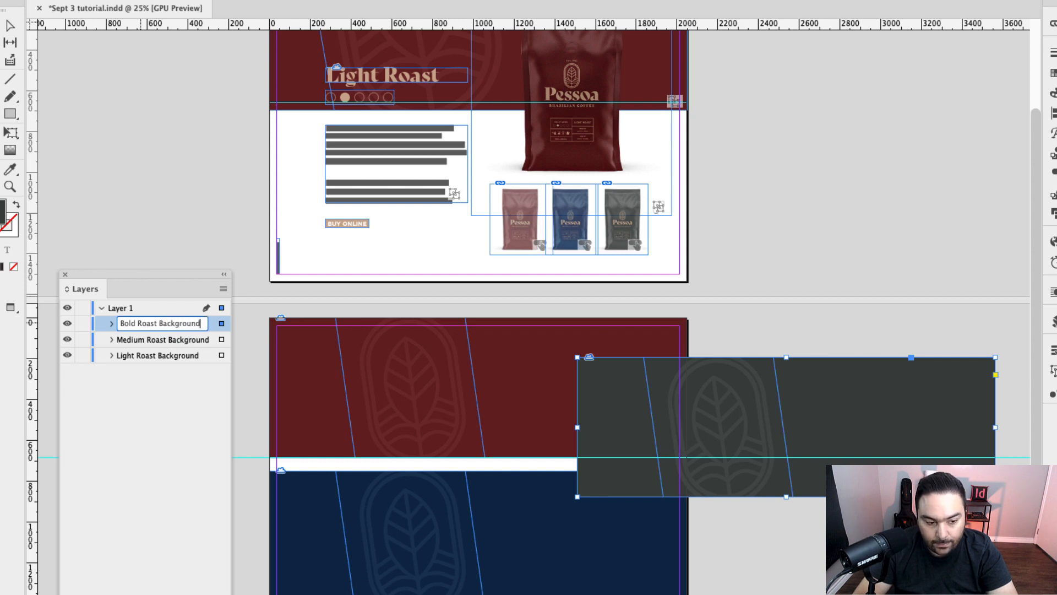
{"action": "key", "text": "Return"}
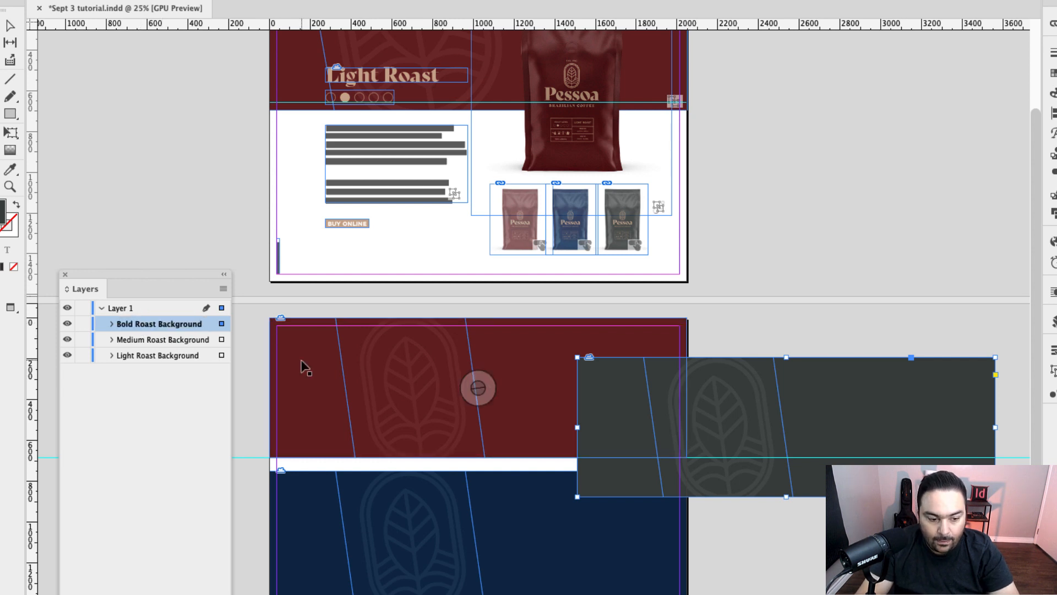
Reorder the background entries so Light Roast is uppermost, Medium Roast is in the middle and Bold Roast is lowest
{"action": "left_click_drag", "start_coordinate": [148, 361], "coordinate": [141, 324]}
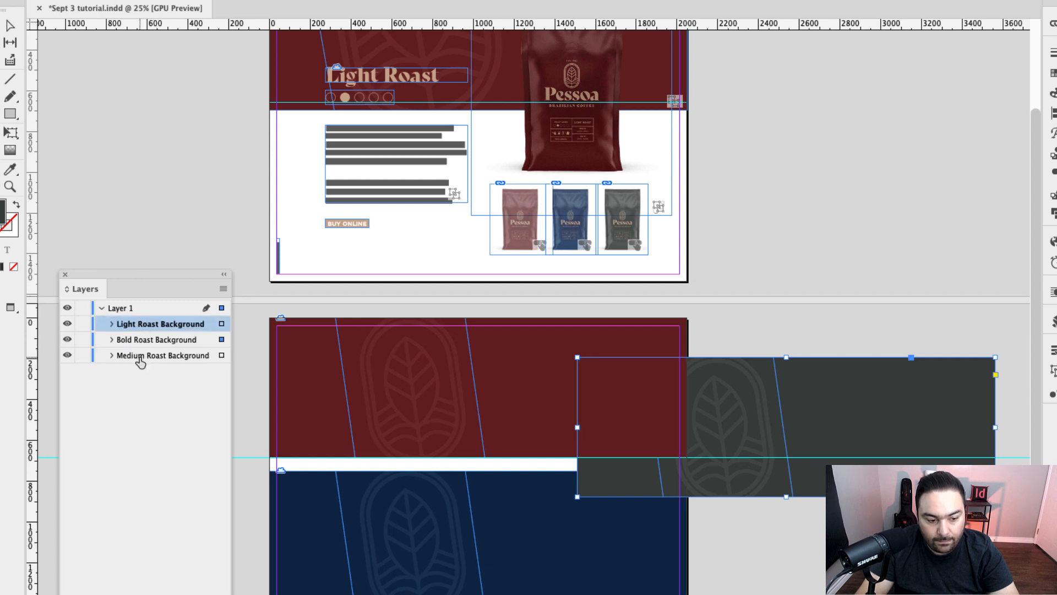
{"action": "left_click_drag", "start_coordinate": [134, 361], "coordinate": [137, 337]}
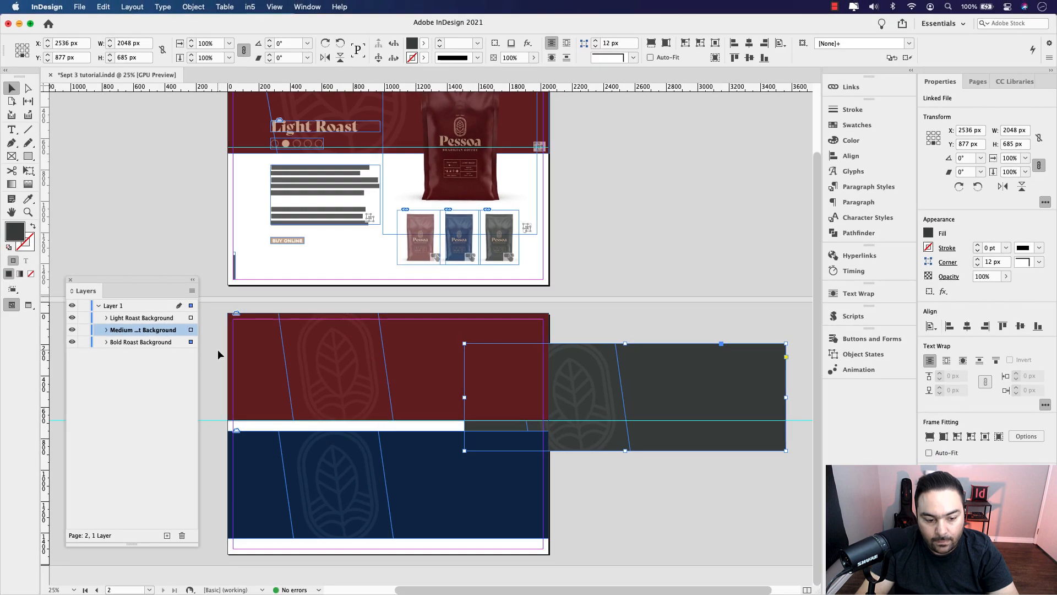
Align the centres of all three banner frames horizontally and vertically, and move the stack to page 2's upper edge at X 1024, Y 685 px
{"action": "left_click_drag", "start_coordinate": [218, 354], "coordinate": [566, 488]}
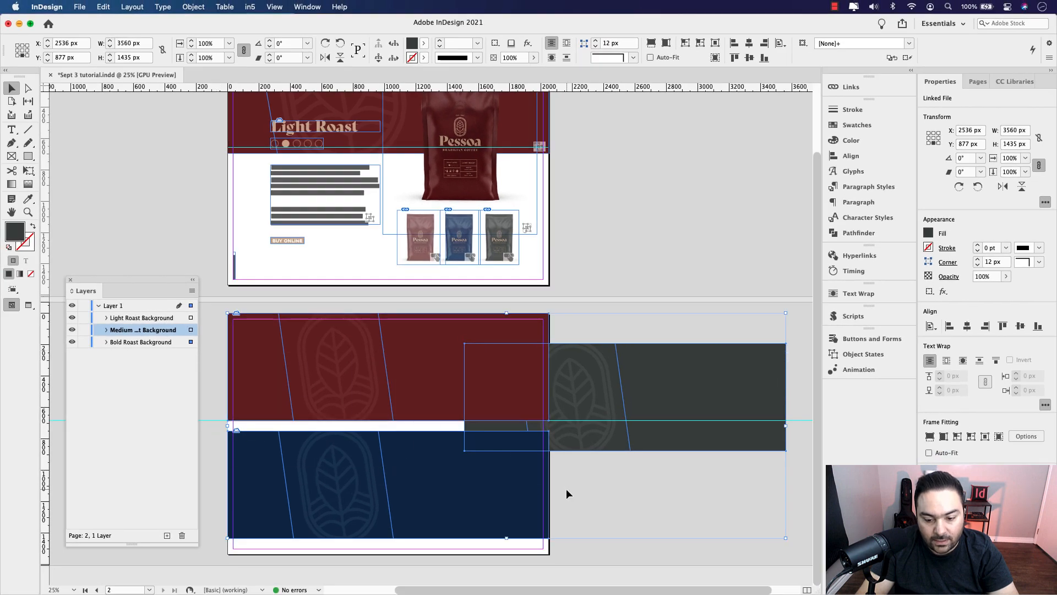
{"action": "left_click", "coordinate": [748, 44]}
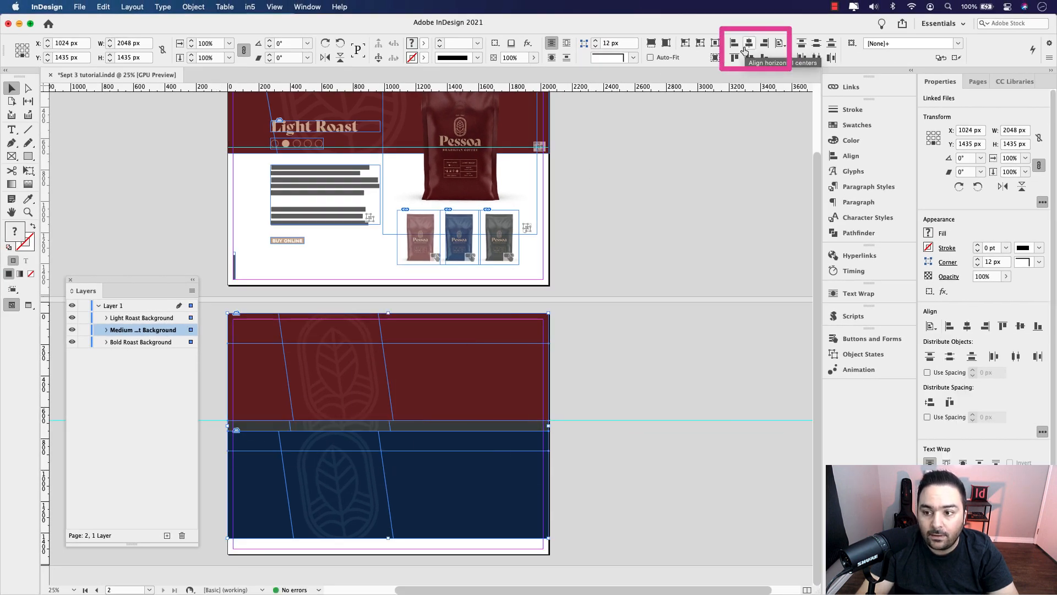
{"action": "left_click", "coordinate": [749, 58]}
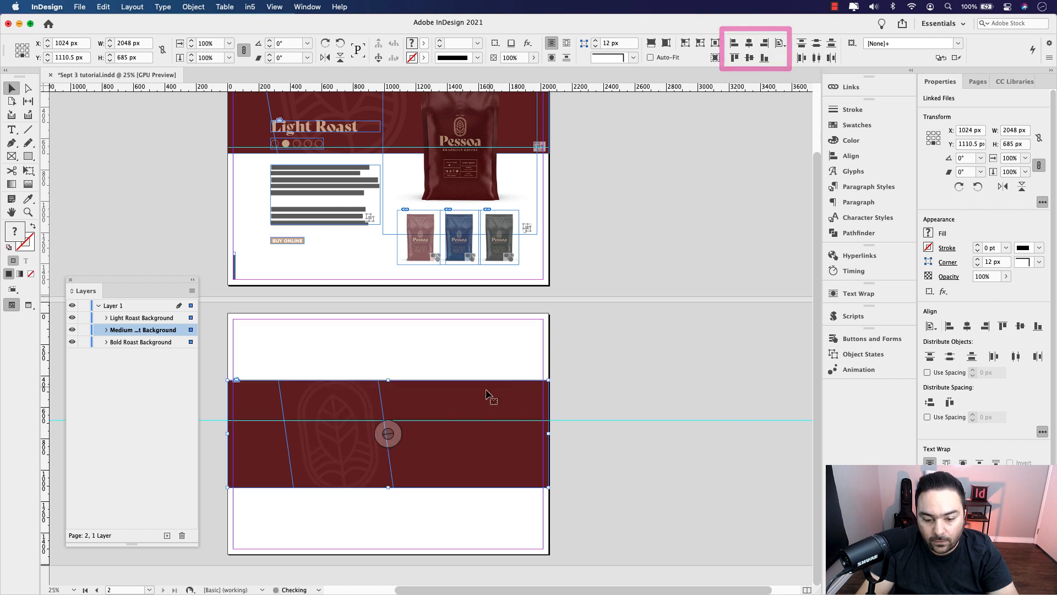
{"action": "left_click_drag", "start_coordinate": [481, 406], "coordinate": [482, 340]}
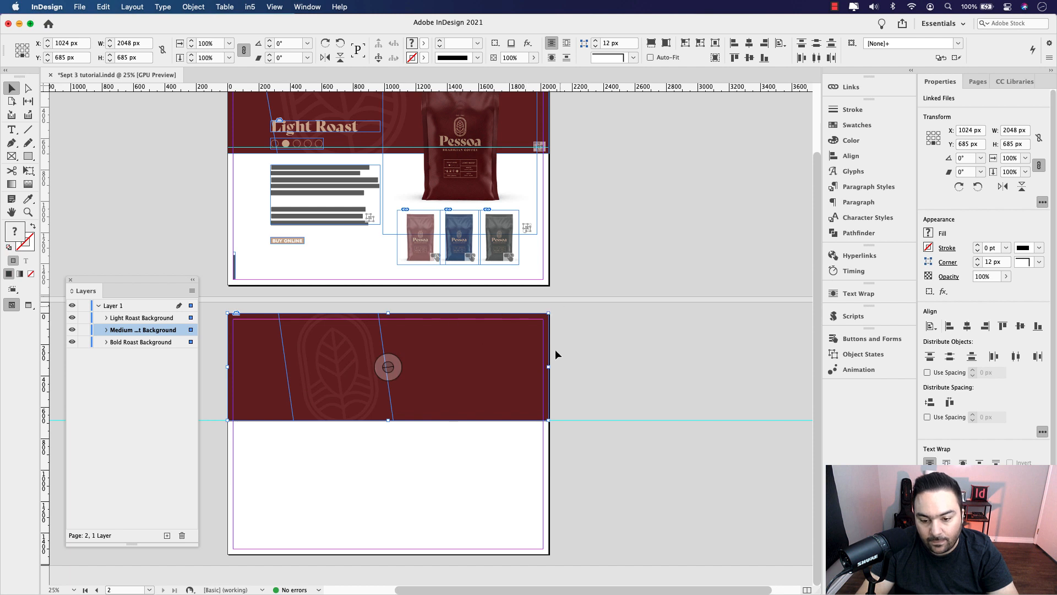
Switch the Medium and Light Roast backgrounds off and on, and inspect the faded logo in the stacked frames up close
{"action": "scroll", "coordinate": [509, 361], "scroll_direction": "left", "scroll_amount": 4}
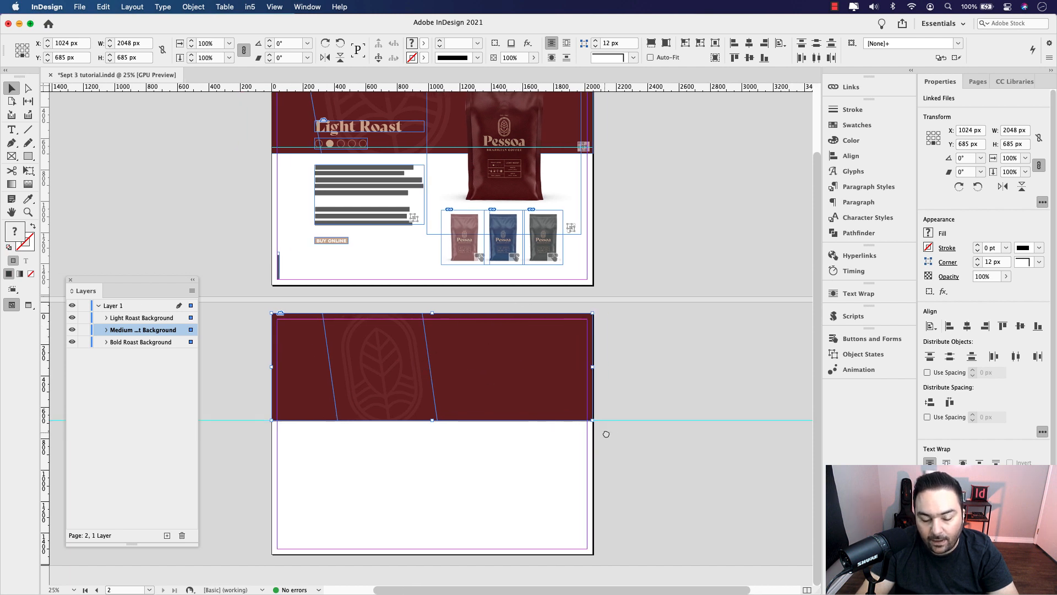
{"action": "left_click", "coordinate": [72, 330]}
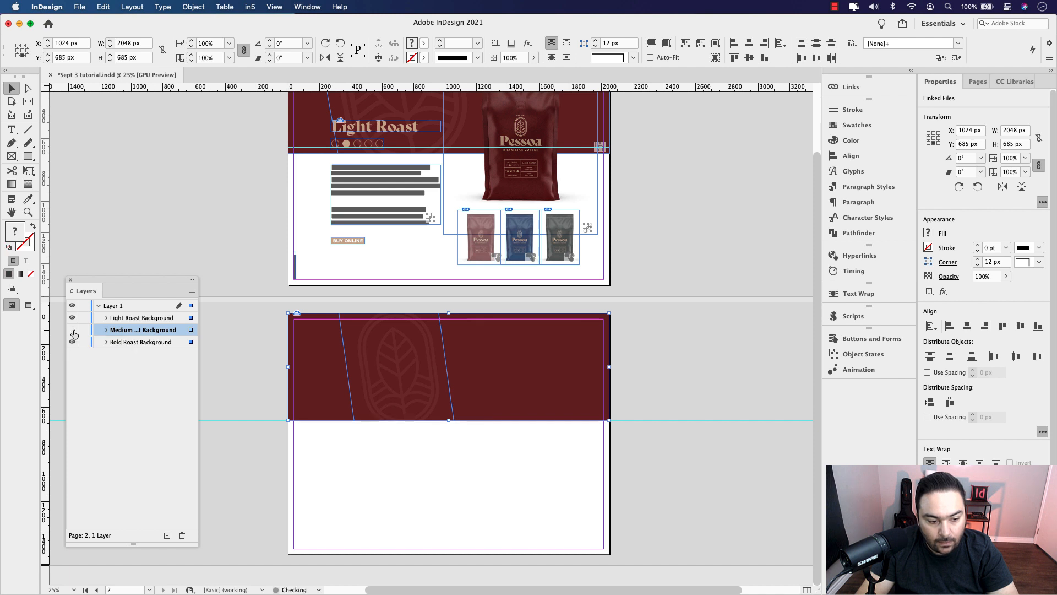
{"action": "left_click", "coordinate": [72, 318]}
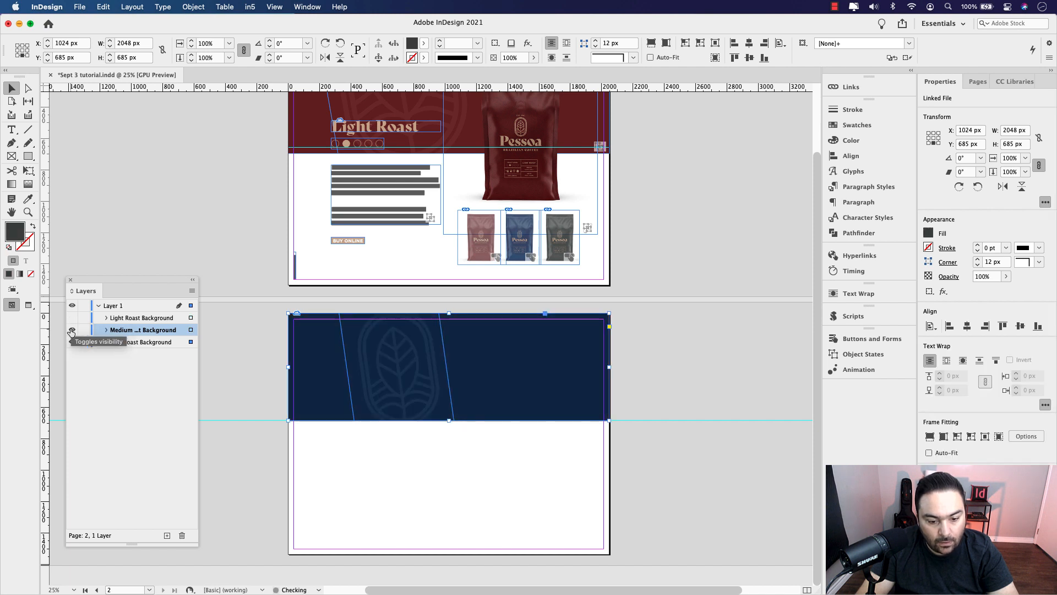
{"action": "left_click", "coordinate": [72, 329]}
{"action": "left_click", "coordinate": [72, 329]}
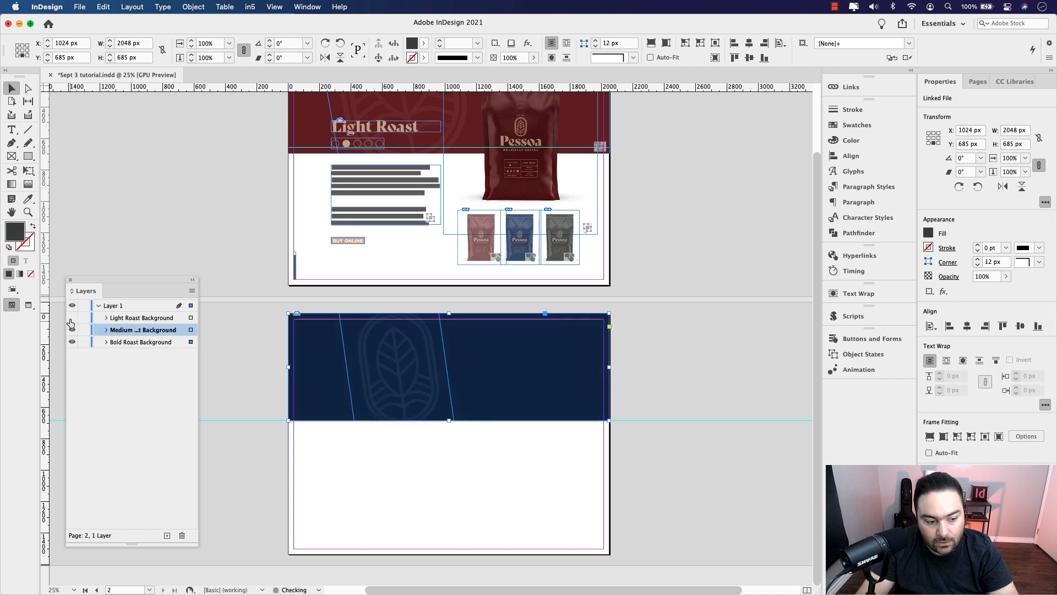
{"action": "left_click", "coordinate": [72, 318]}
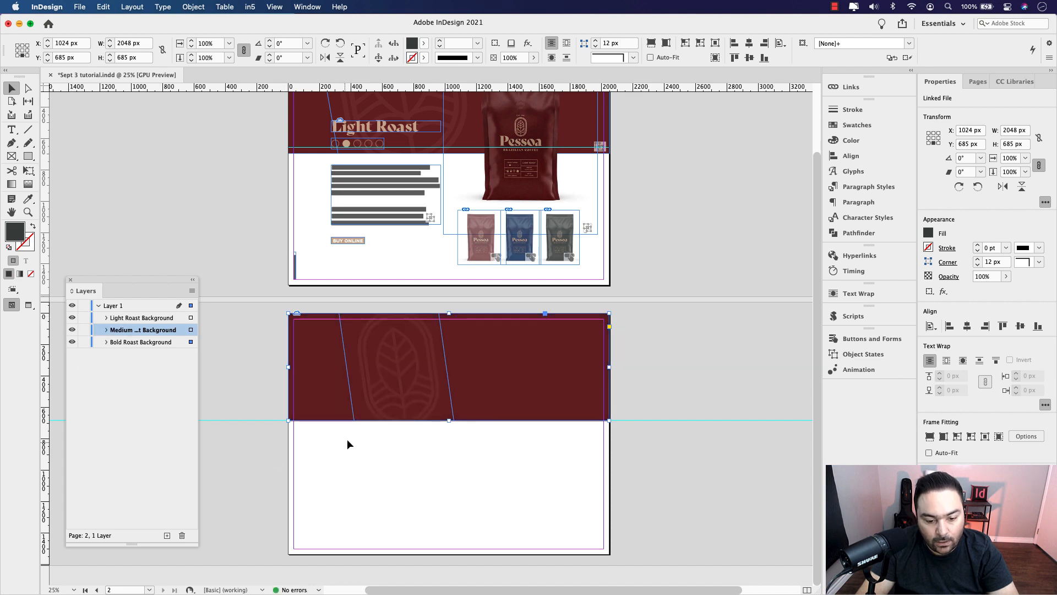
{"action": "scroll", "coordinate": [348, 438], "scroll_direction": "up", "scroll_amount": 3}
{"action": "left_click_drag", "start_coordinate": [507, 328], "coordinate": [421, 487]}
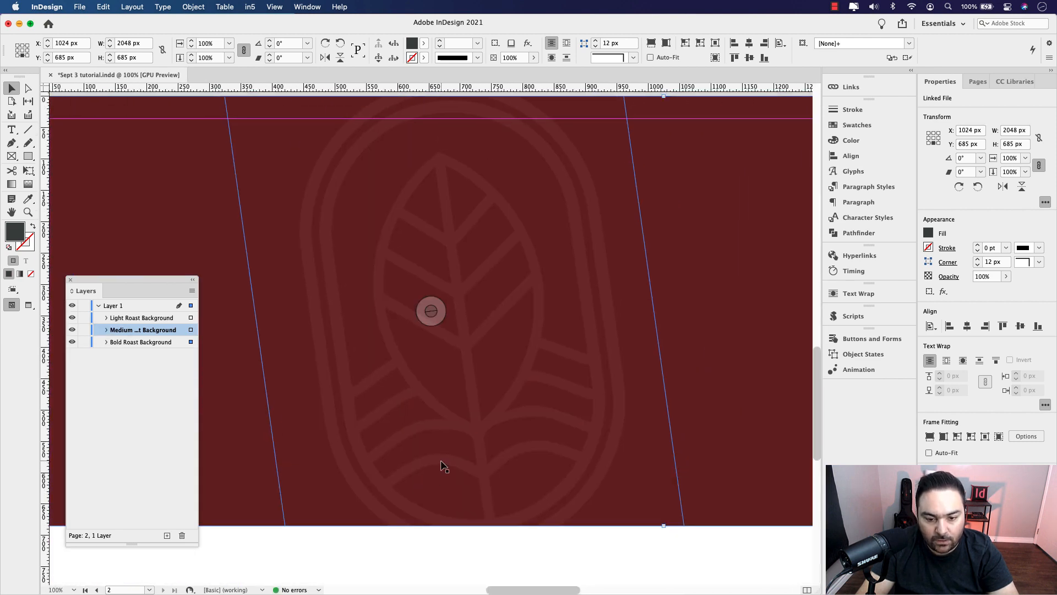
{"action": "scroll", "coordinate": [441, 465], "scroll_direction": "down", "scroll_amount": 2}
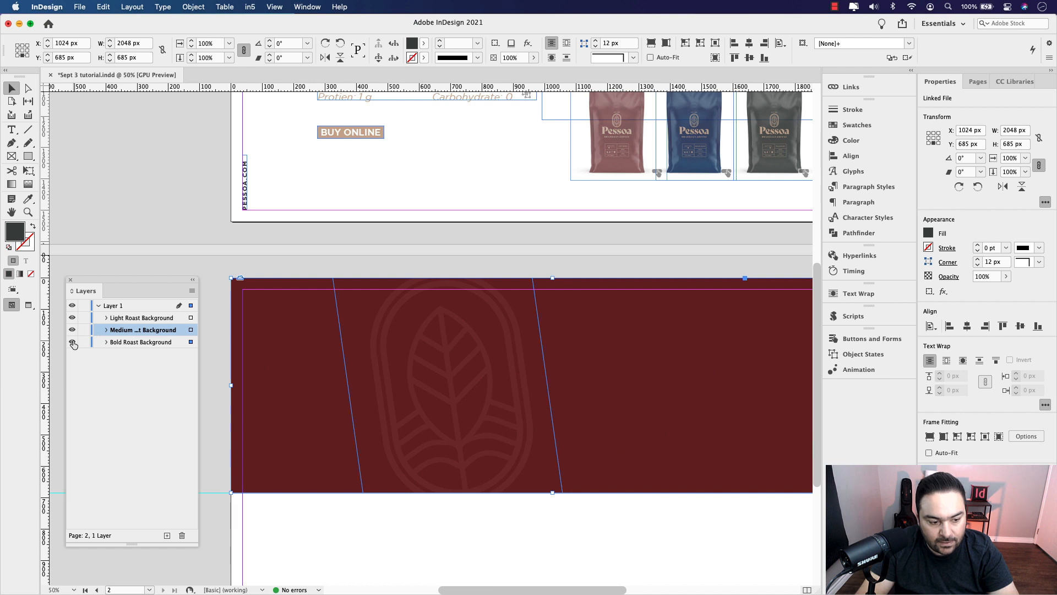
Hide the Bold Roast background and repeatedly toggle the Light Roast background to compare its logo position with the Medium Roast one
{"action": "left_click", "coordinate": [72, 342]}
{"action": "left_click", "coordinate": [72, 330]}
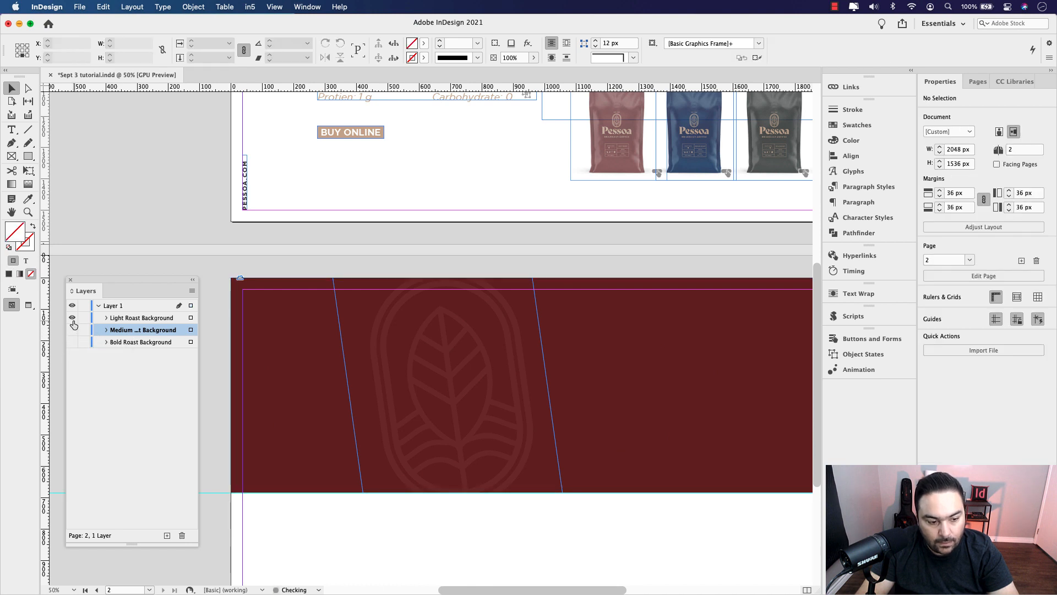
{"action": "left_click", "coordinate": [72, 317]}
{"action": "left_click", "coordinate": [72, 318]}
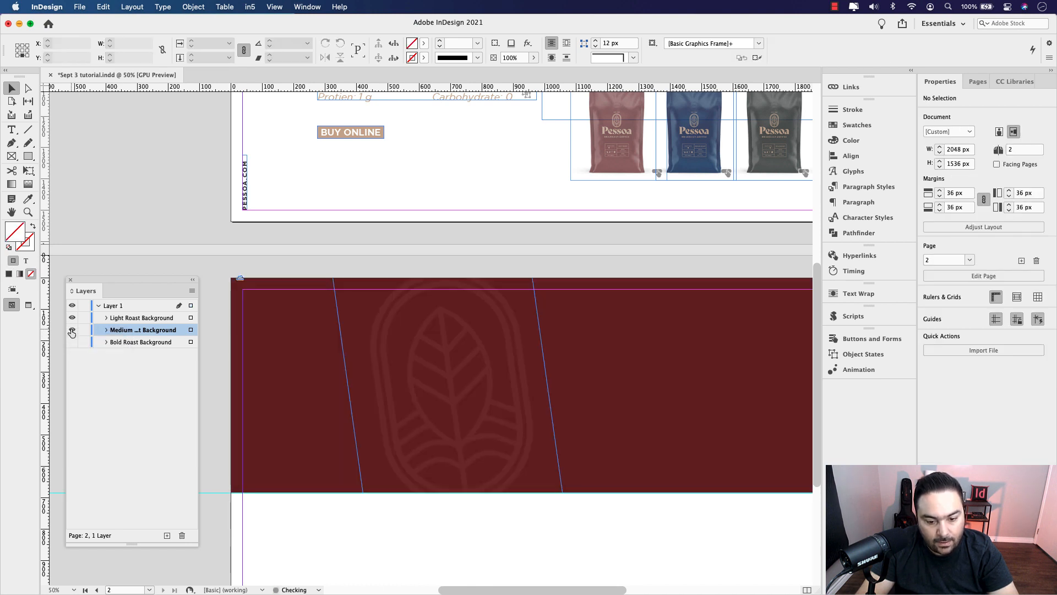
{"action": "left_click", "coordinate": [72, 331]}
{"action": "left_click", "coordinate": [72, 317]}
{"action": "left_click", "coordinate": [72, 318]}
{"action": "left_click", "coordinate": [72, 318]}
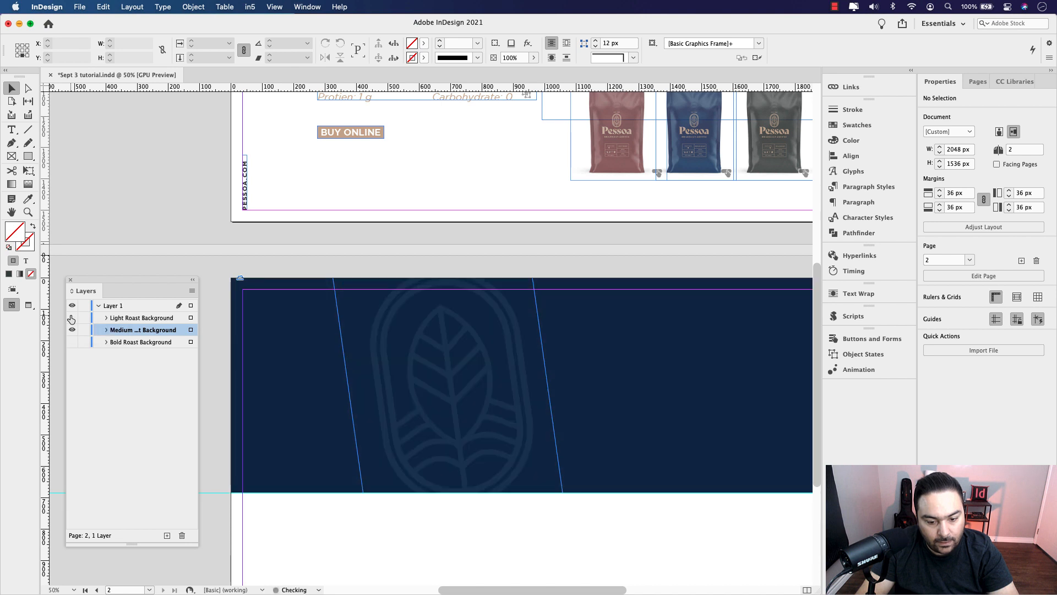
{"action": "left_click", "coordinate": [73, 318]}
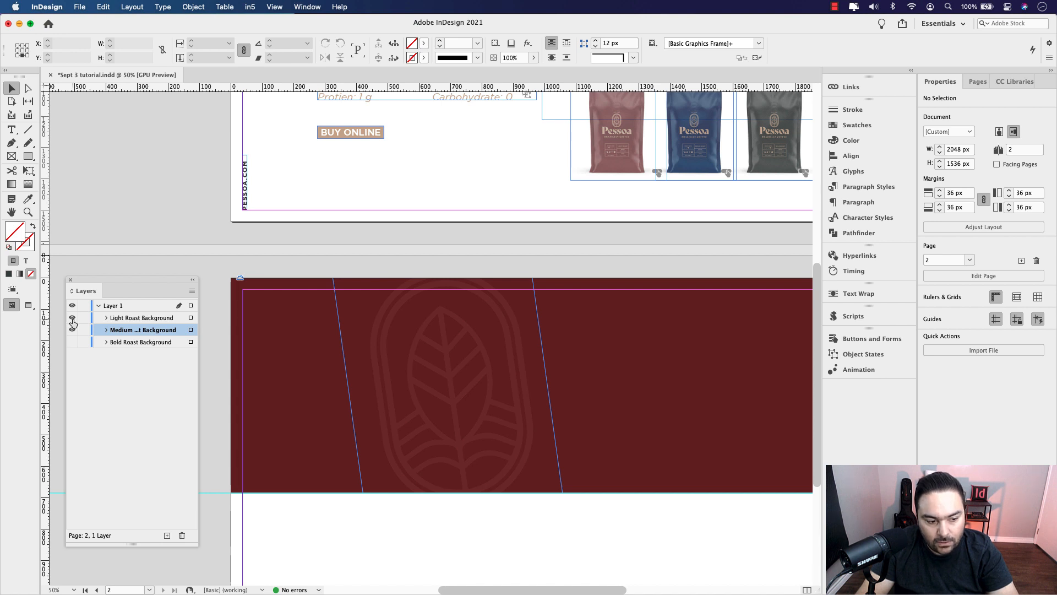
{"action": "left_click", "coordinate": [73, 319]}
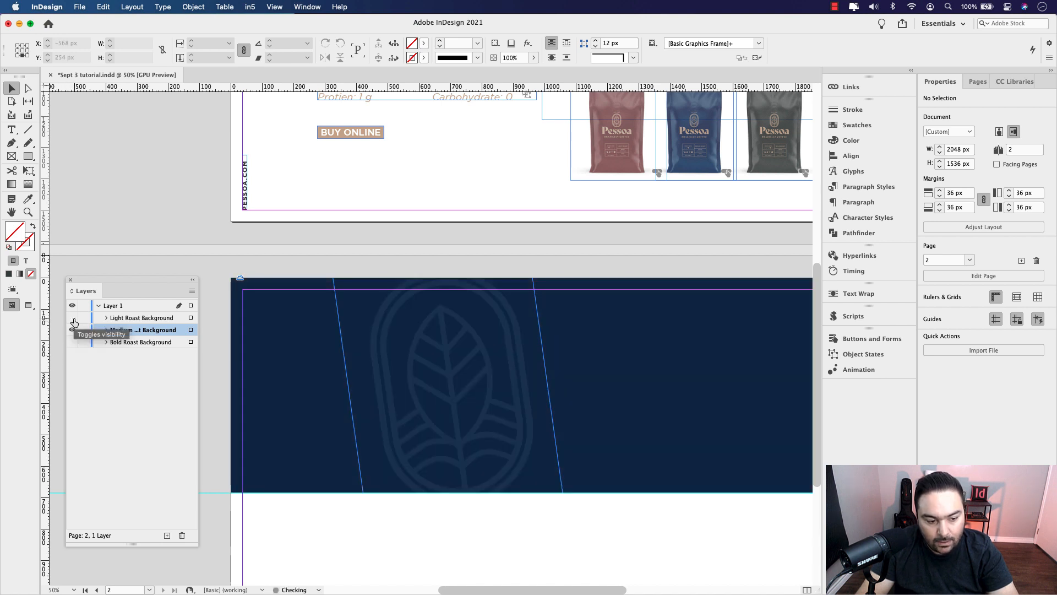
{"action": "left_click", "coordinate": [73, 318]}
Copy the red frame's logo, remove the blue frame's logo, and paste the copy into the blue Medium Roast frame
{"action": "left_click", "coordinate": [451, 368]}
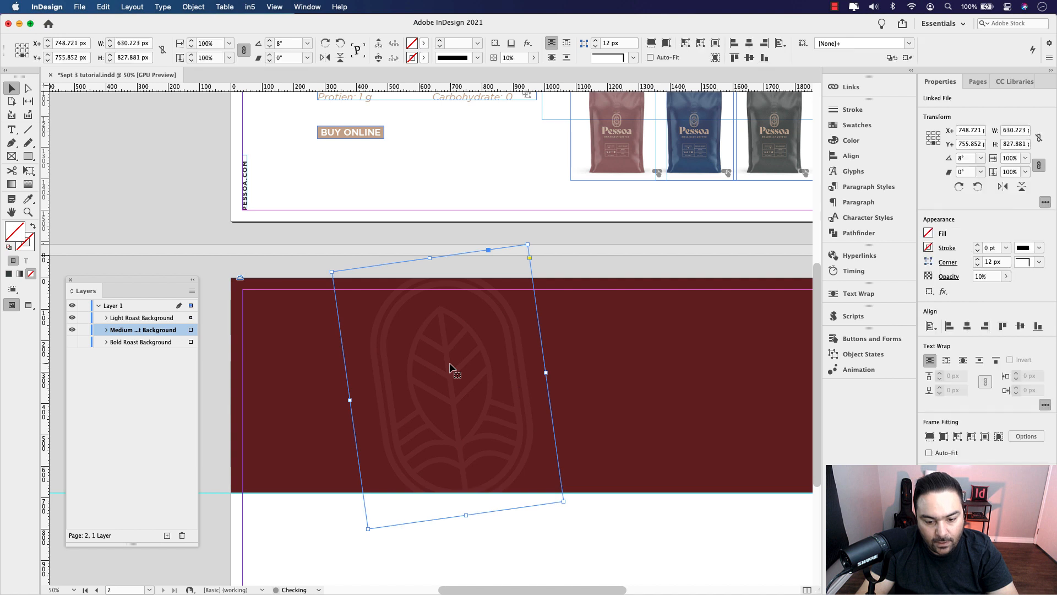
{"action": "left_click", "coordinate": [73, 330], "text": "alt"}
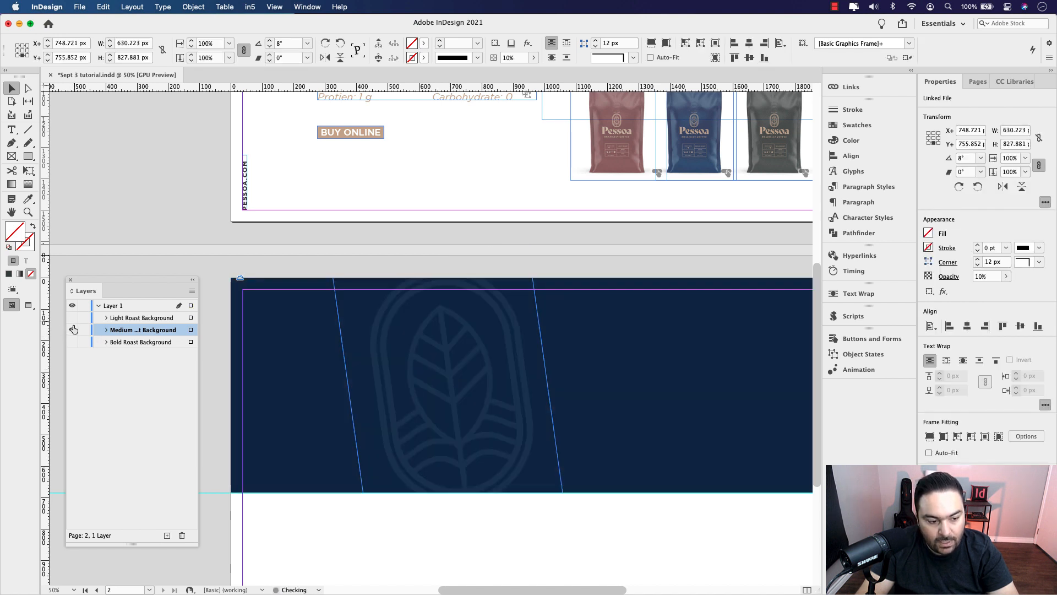
{"action": "left_click", "coordinate": [121, 330]}
{"action": "left_click", "coordinate": [522, 385]}
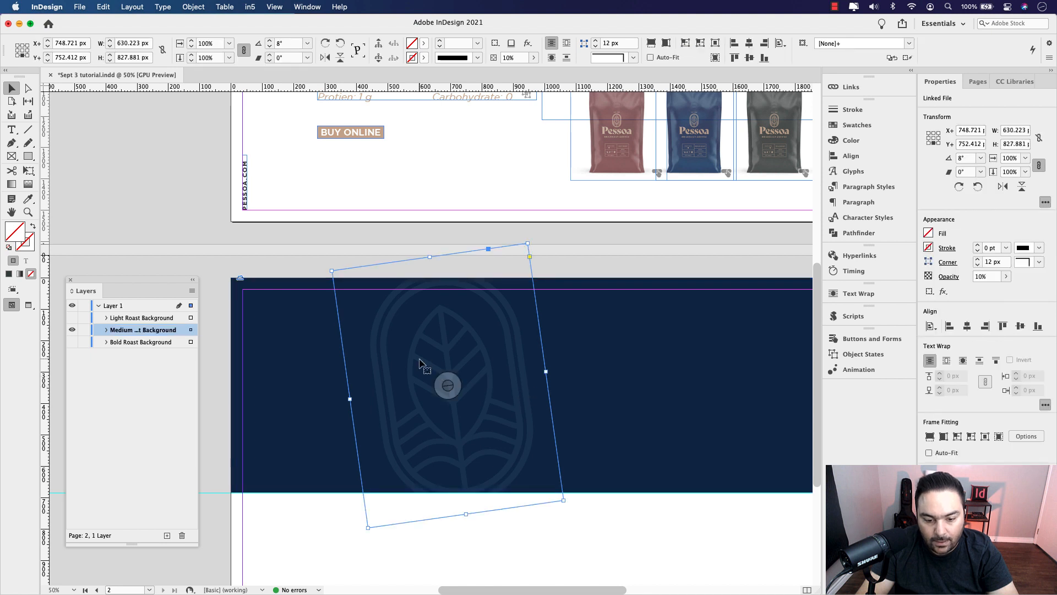
{"action": "left_click", "coordinate": [420, 363]}
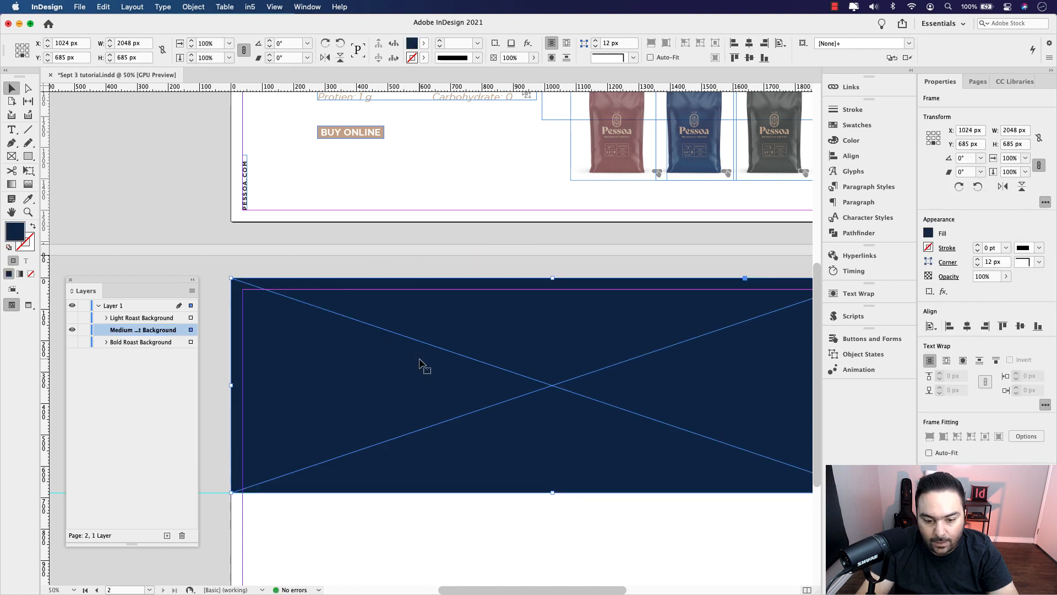
{"action": "right_click", "coordinate": [419, 363]}
{"action": "left_click", "coordinate": [443, 256]}
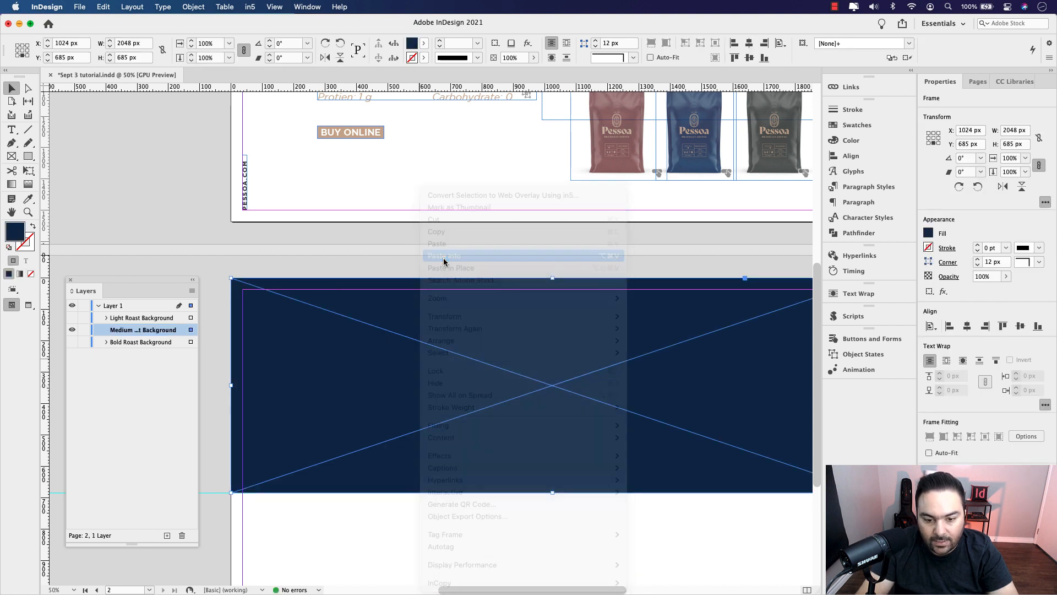
Toggle the Light Roast background off and on to check that its logo lines up with the pasted Medium Roast logo
{"action": "left_click", "coordinate": [73, 318]}
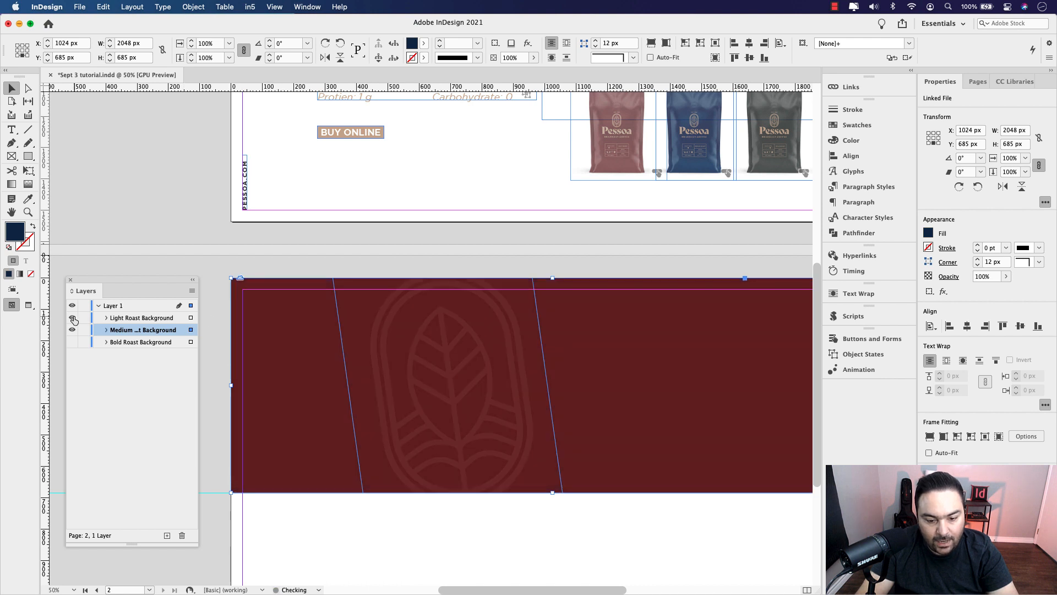
{"action": "left_click", "coordinate": [73, 318]}
{"action": "left_click", "coordinate": [72, 318]}
{"action": "left_click", "coordinate": [73, 318]}
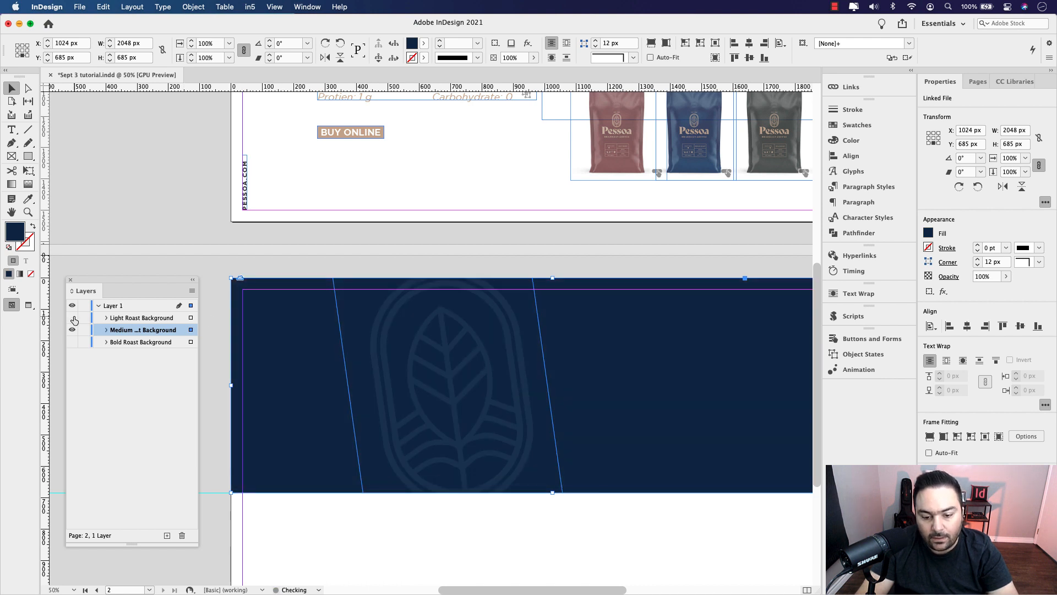
{"action": "left_click", "coordinate": [73, 319]}
{"action": "left_click", "coordinate": [72, 318]}
{"action": "left_click", "coordinate": [73, 318]}
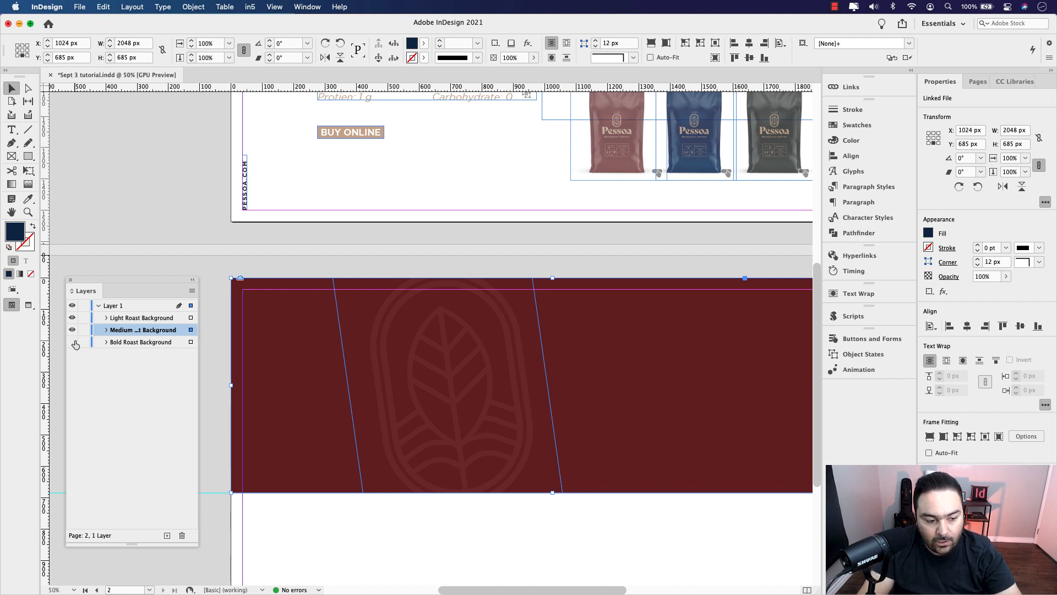
Place the grey, blue and red bag artwork (Artwork 28, 30 and 29) from the Tutorial Content library on the white area below the banner
{"action": "left_click", "coordinate": [372, 511]}
{"action": "left_click_drag", "start_coordinate": [580, 517], "coordinate": [513, 391]}
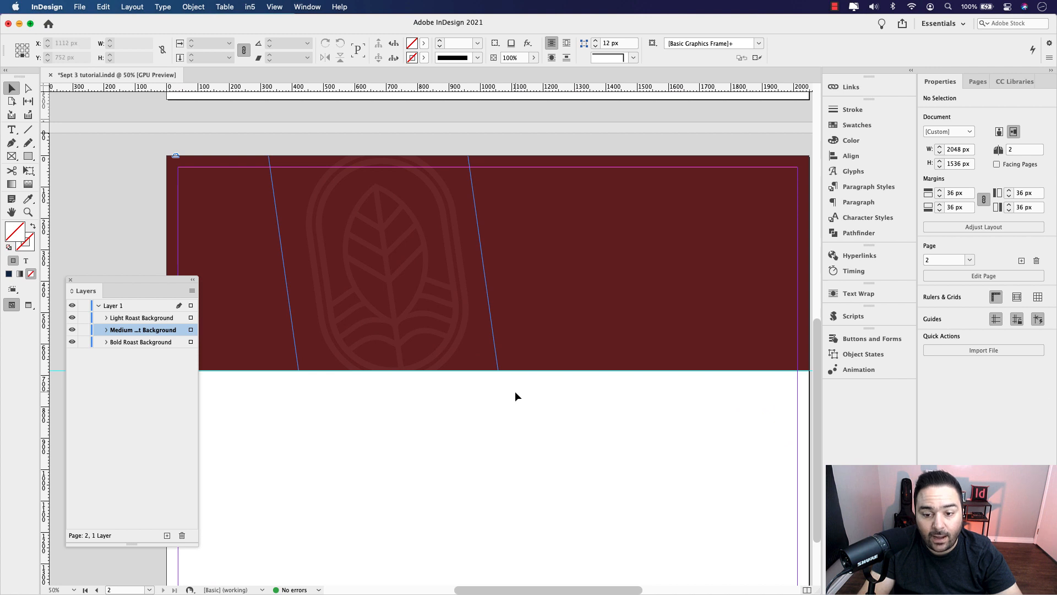
{"action": "key", "text": "super+minus"}
{"action": "left_click_drag", "start_coordinate": [549, 454], "coordinate": [533, 420]}
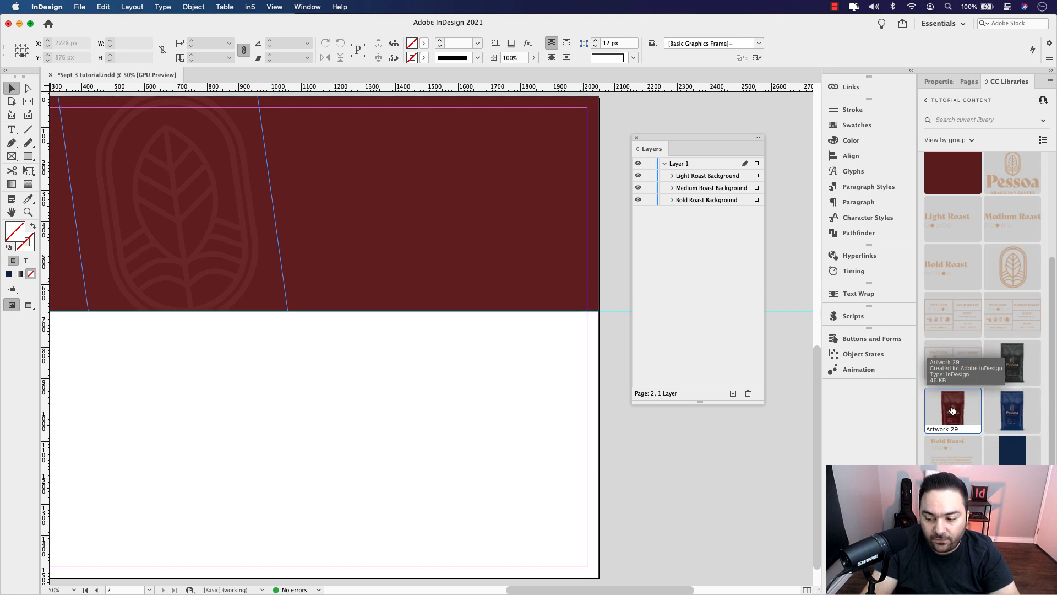
{"action": "left_click", "coordinate": [1009, 409], "text": "super"}
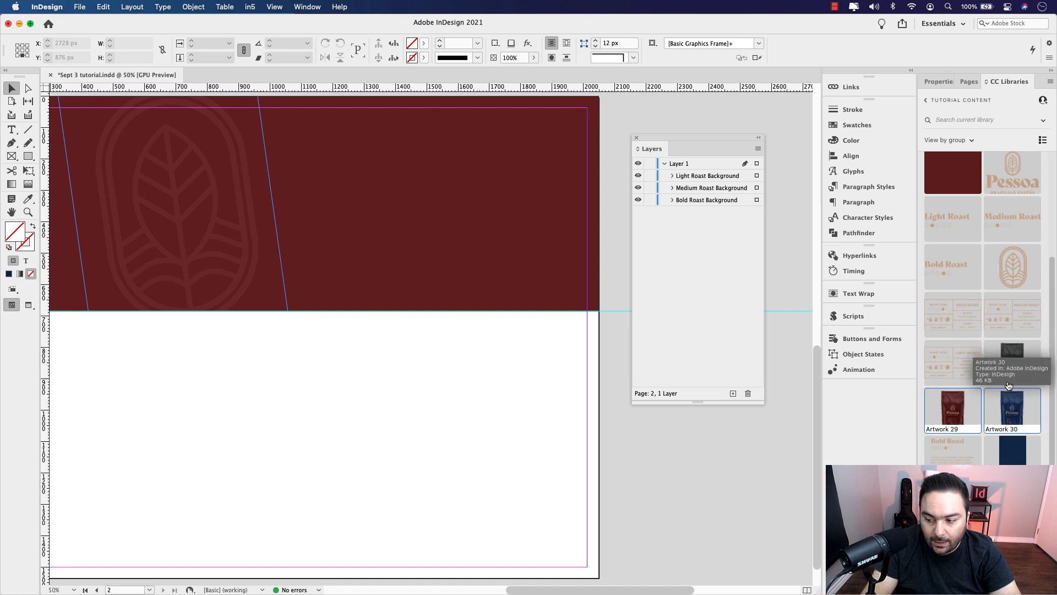
{"action": "left_click", "coordinate": [1009, 368], "text": "super"}
{"action": "left_click_drag", "start_coordinate": [1009, 368], "coordinate": [406, 369]}
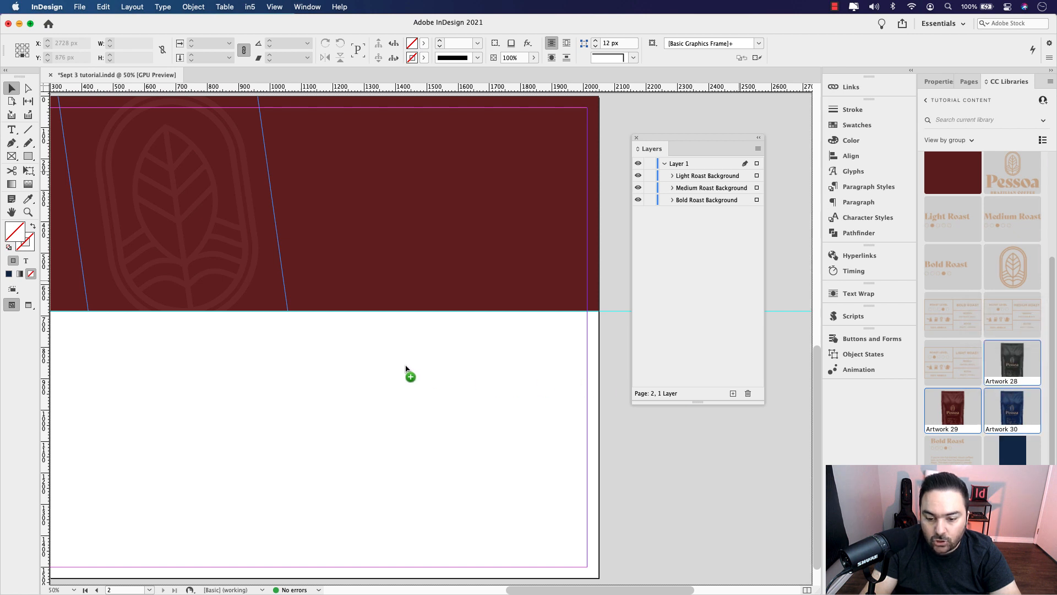
{"action": "left_click", "coordinate": [374, 338]}
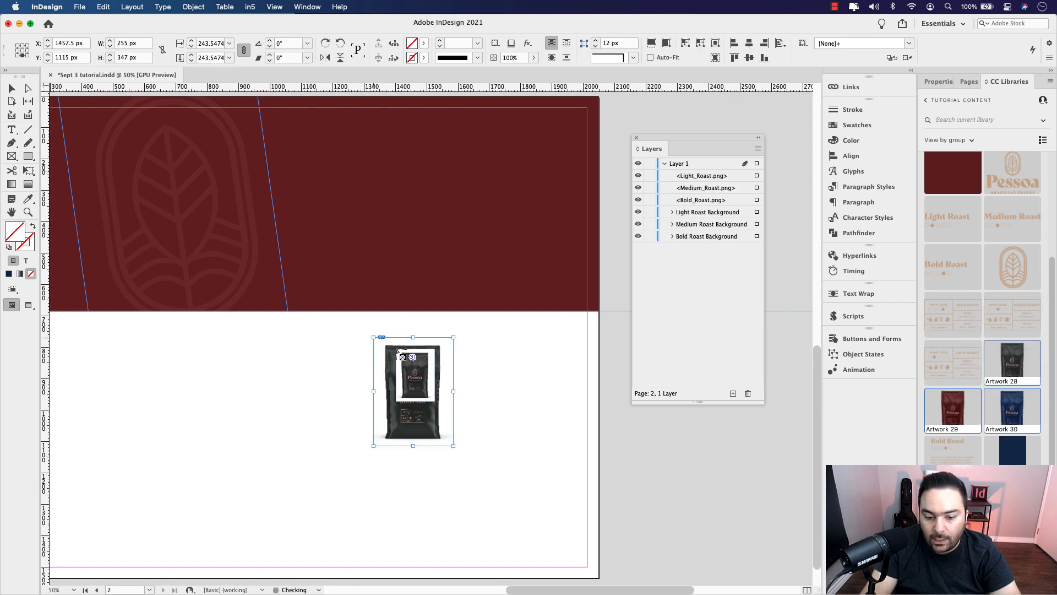
{"action": "left_click", "coordinate": [485, 359]}
{"action": "left_click", "coordinate": [320, 358]}
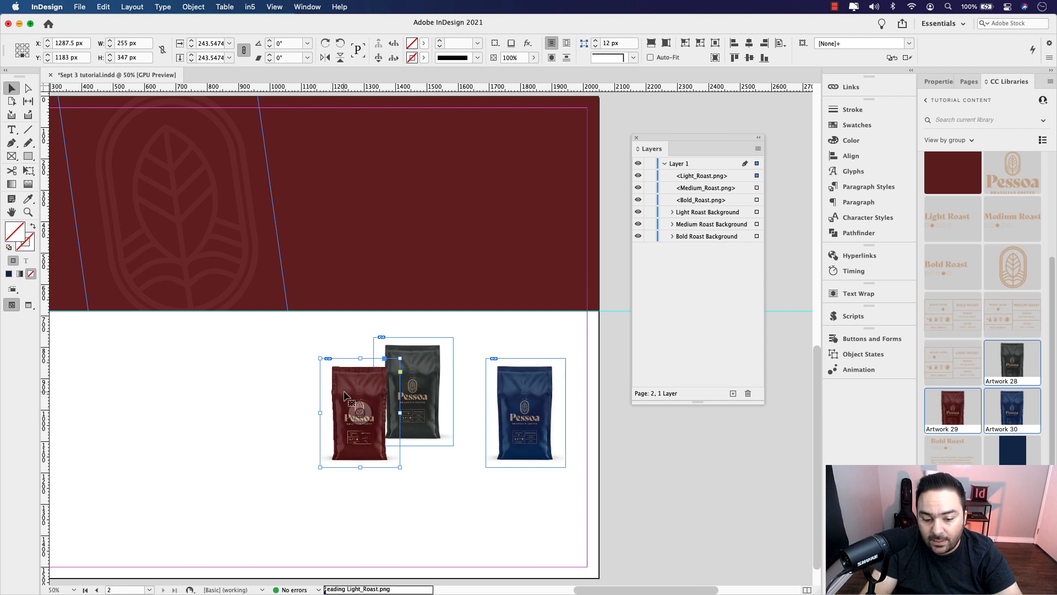
Arrange the three placed bags in an evenly spaced row below the banner in the order red, blue, grey
{"action": "left_click_drag", "start_coordinate": [344, 395], "coordinate": [295, 389]}
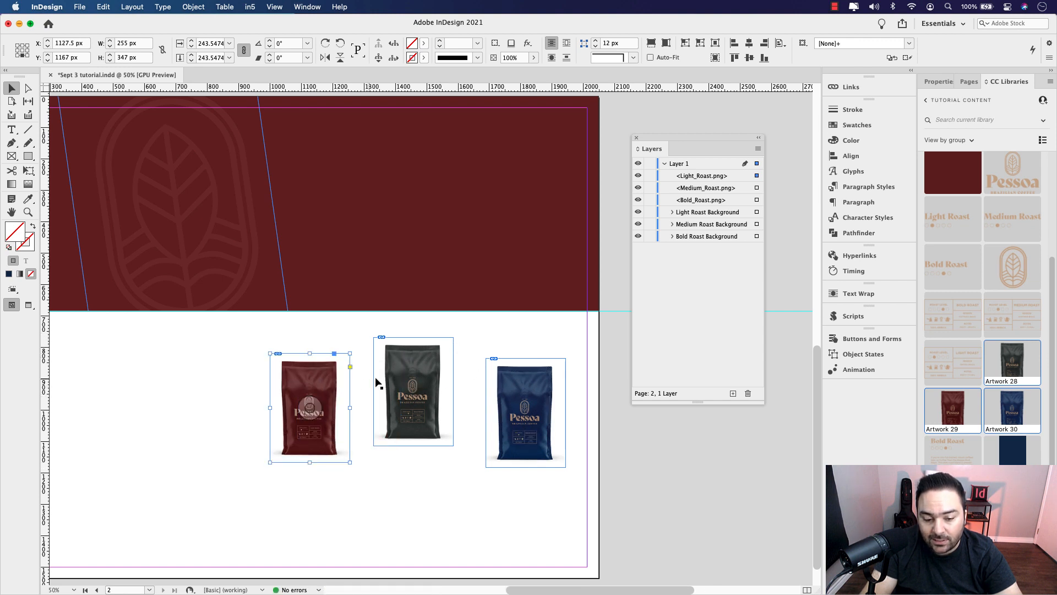
{"action": "left_click_drag", "start_coordinate": [542, 360], "coordinate": [390, 377]}
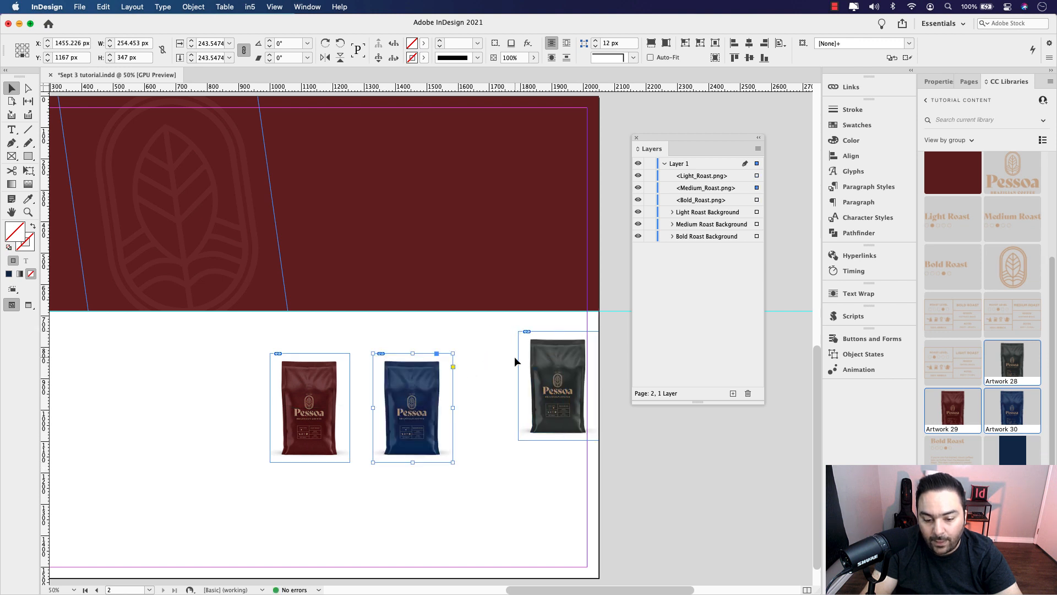
{"action": "left_click_drag", "start_coordinate": [537, 349], "coordinate": [494, 372]}
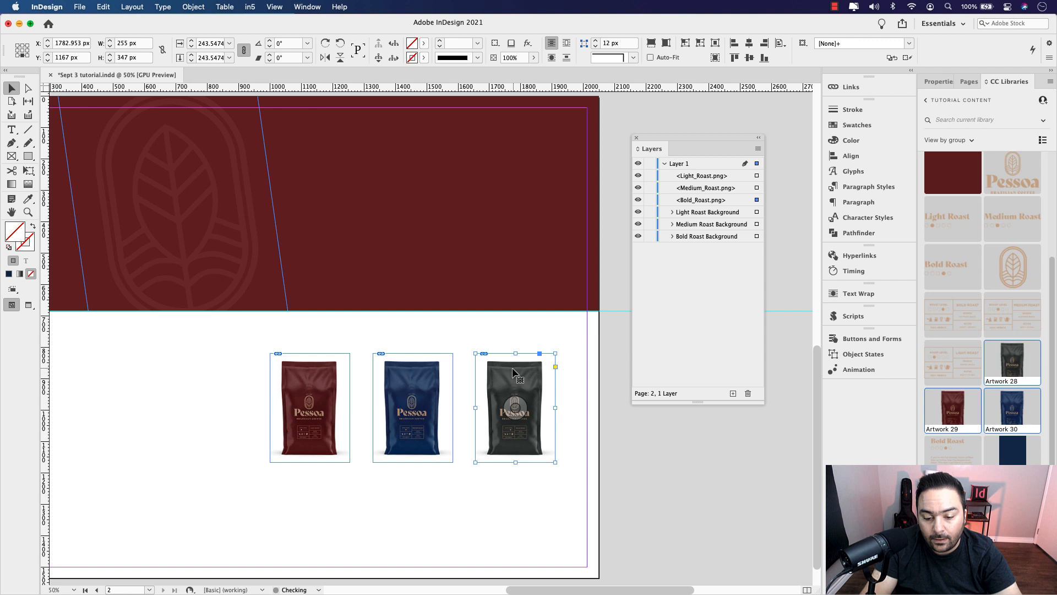
{"action": "left_click", "coordinate": [470, 332]}
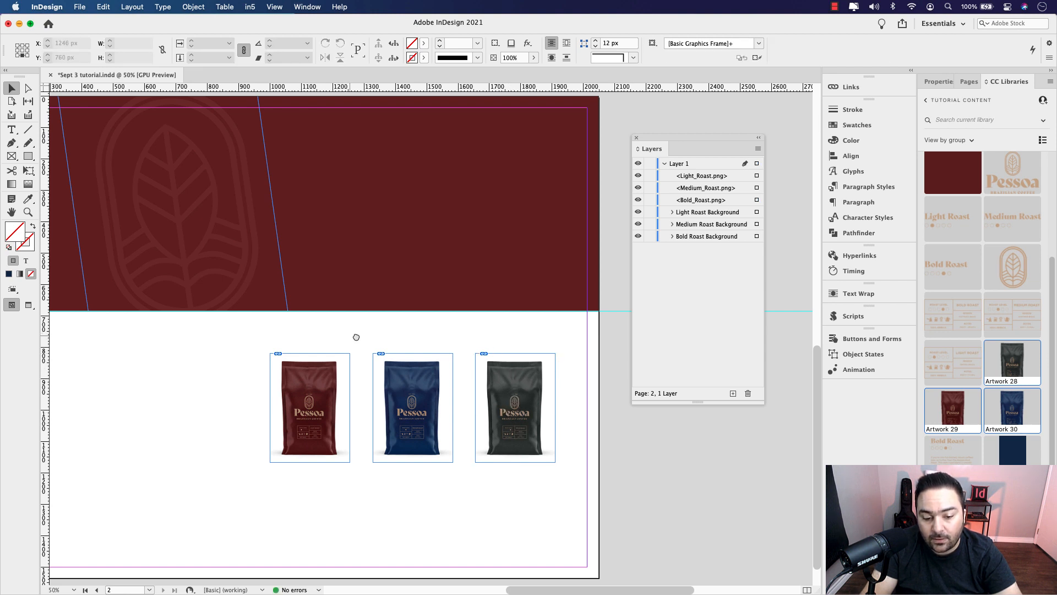
Select the red banner and each bag in turn to check which layer entry each one corresponds to
{"action": "scroll", "coordinate": [364, 342], "scroll_direction": "left", "scroll_amount": 2}
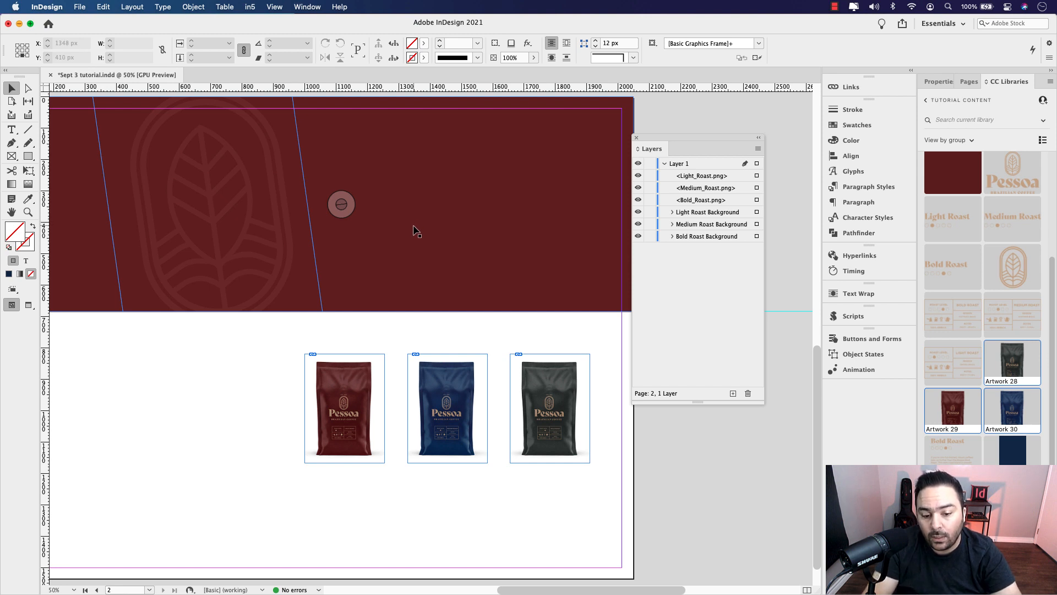
{"action": "left_click", "coordinate": [388, 275]}
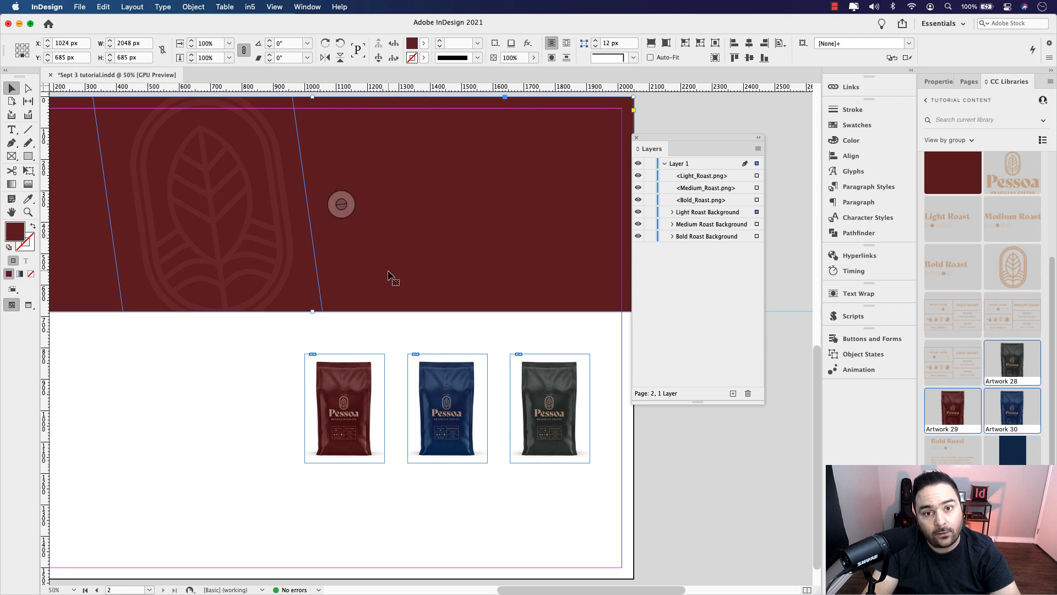
{"action": "left_click", "coordinate": [363, 375]}
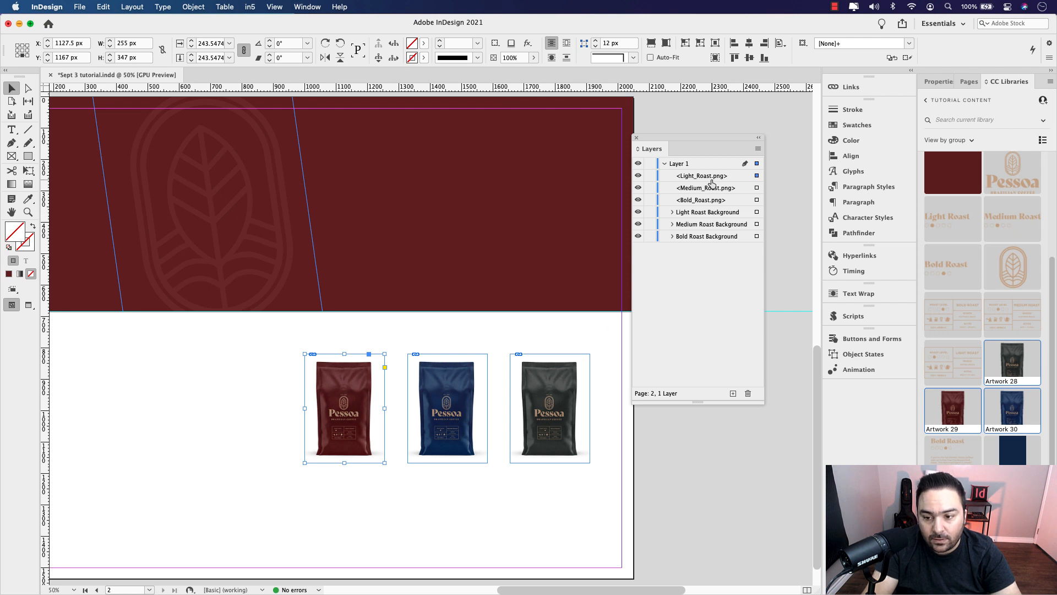
{"action": "left_click", "coordinate": [447, 407]}
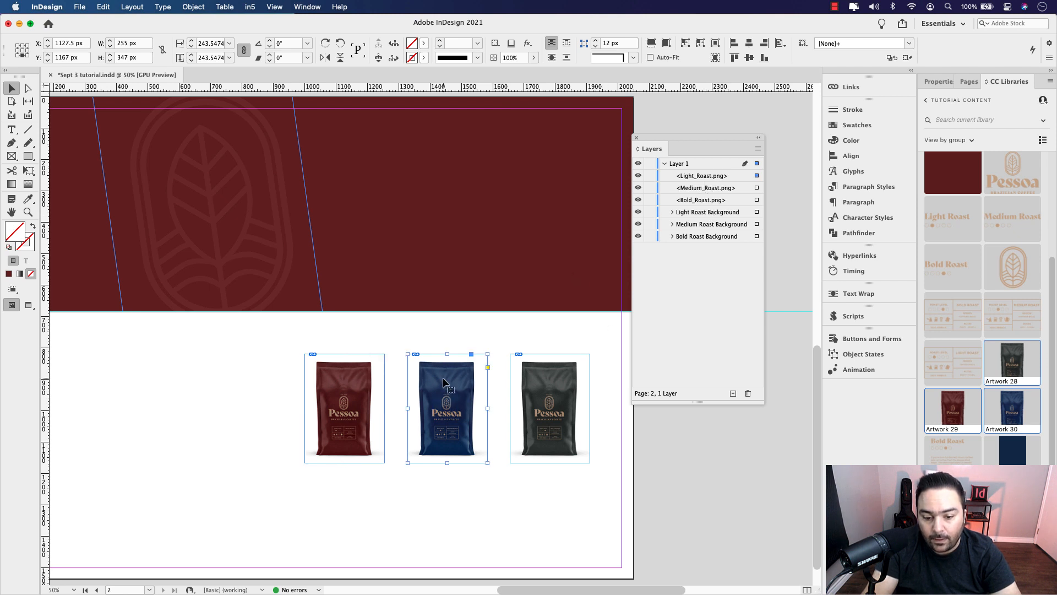
{"action": "left_click", "coordinate": [582, 376]}
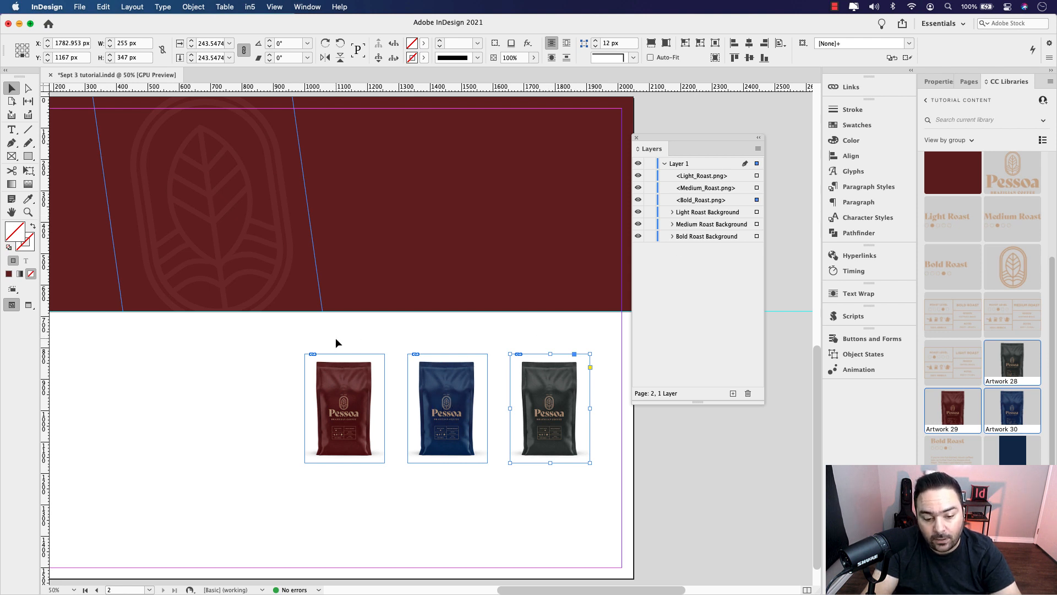
Set alignment to Align to Selection and align the three bags' centers so they stack exactly on top of each other
{"action": "left_click_drag", "start_coordinate": [335, 338], "coordinate": [566, 472]}
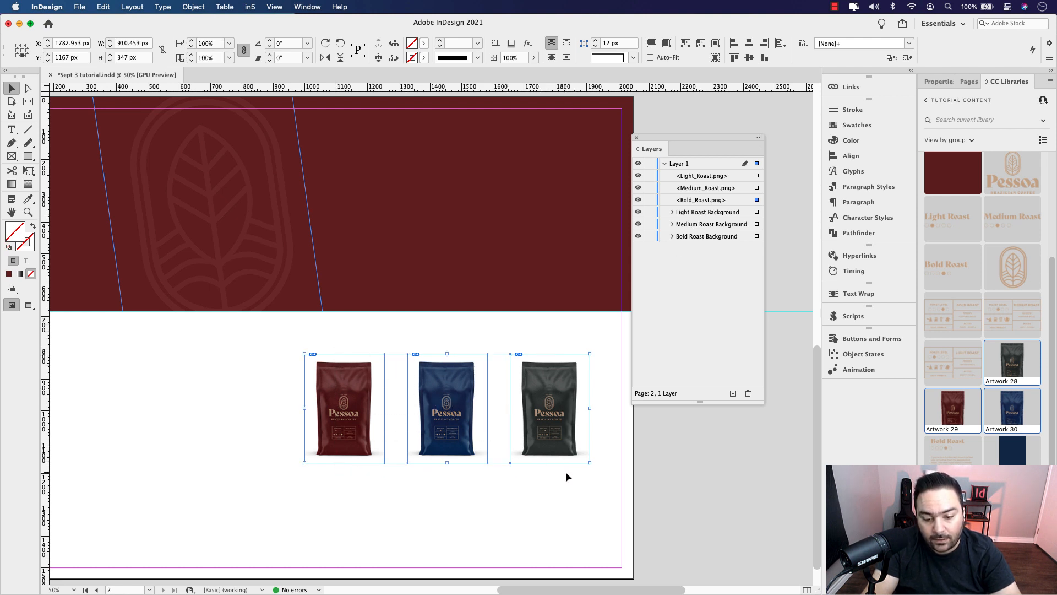
{"action": "left_click", "coordinate": [780, 43]}
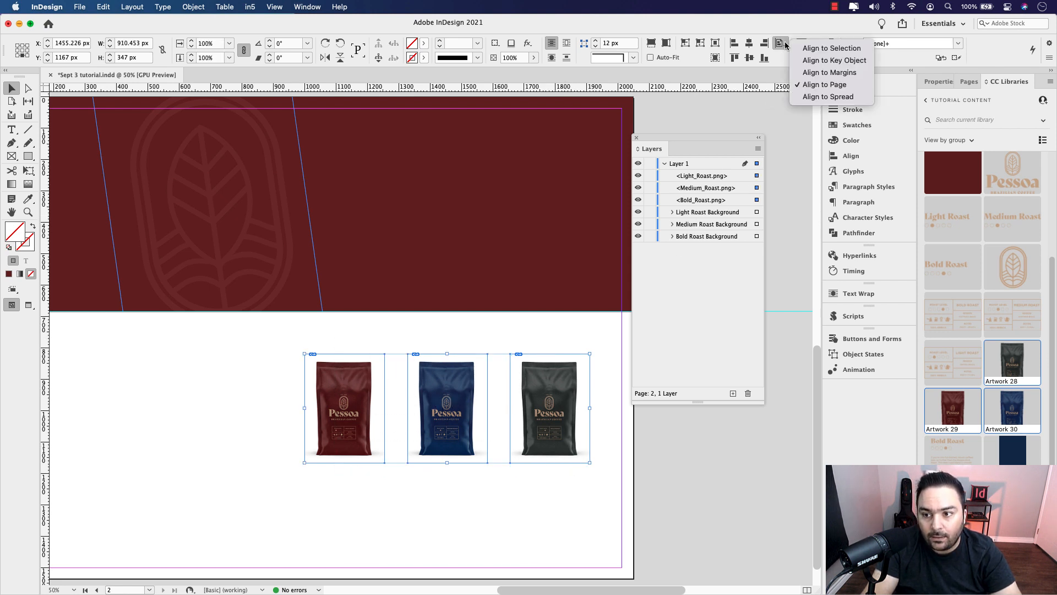
{"action": "left_click", "coordinate": [835, 49]}
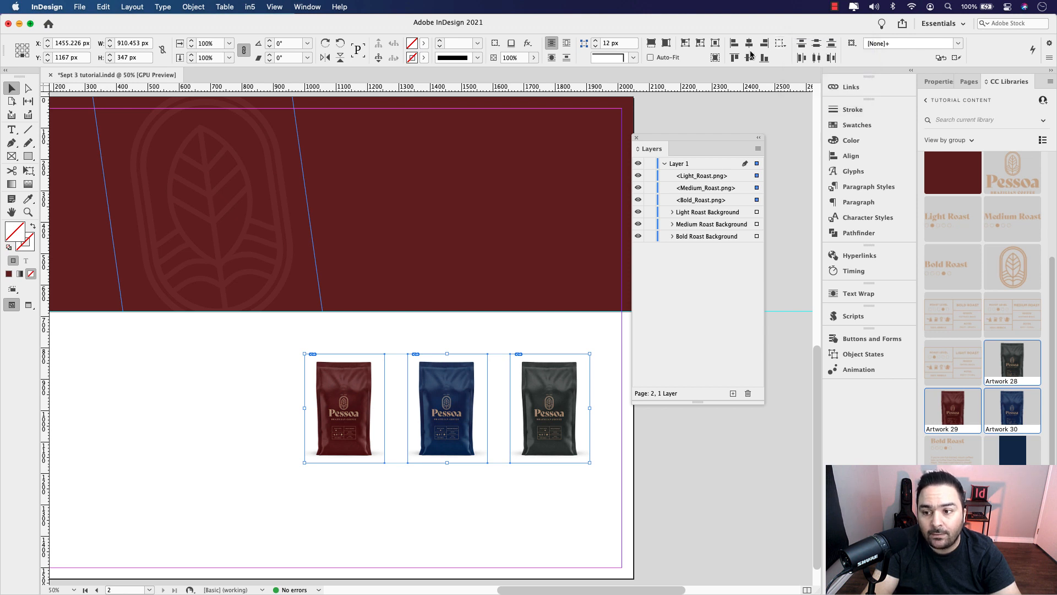
{"action": "left_click", "coordinate": [749, 57]}
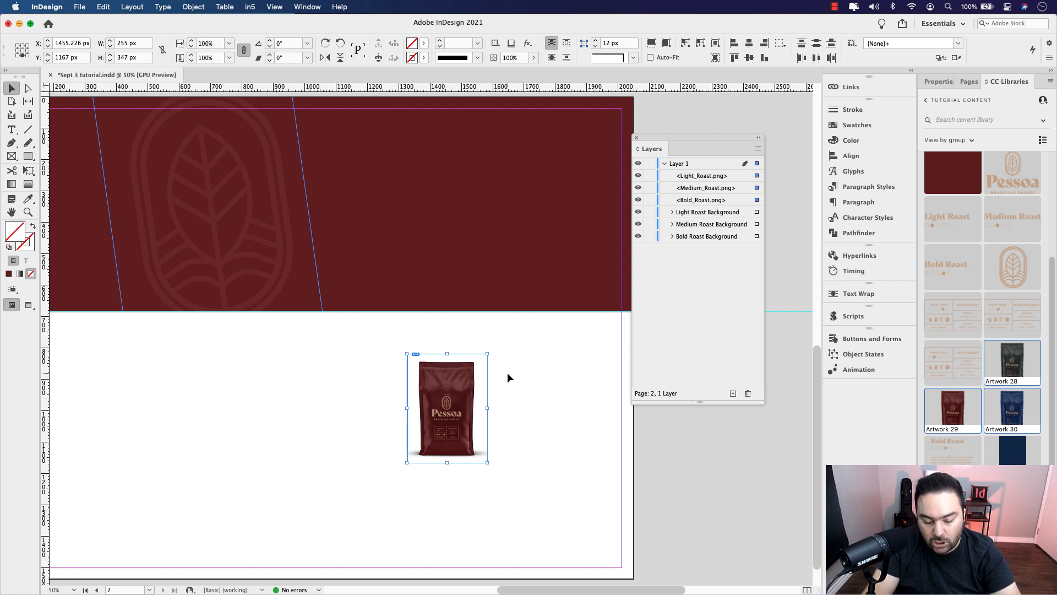
Enlarge the stacked bags together to about 704 by 958 px and position them overlapping the right part of the banner's lower edge
{"action": "left_click_drag", "start_coordinate": [487, 354], "coordinate": [608, 206]}
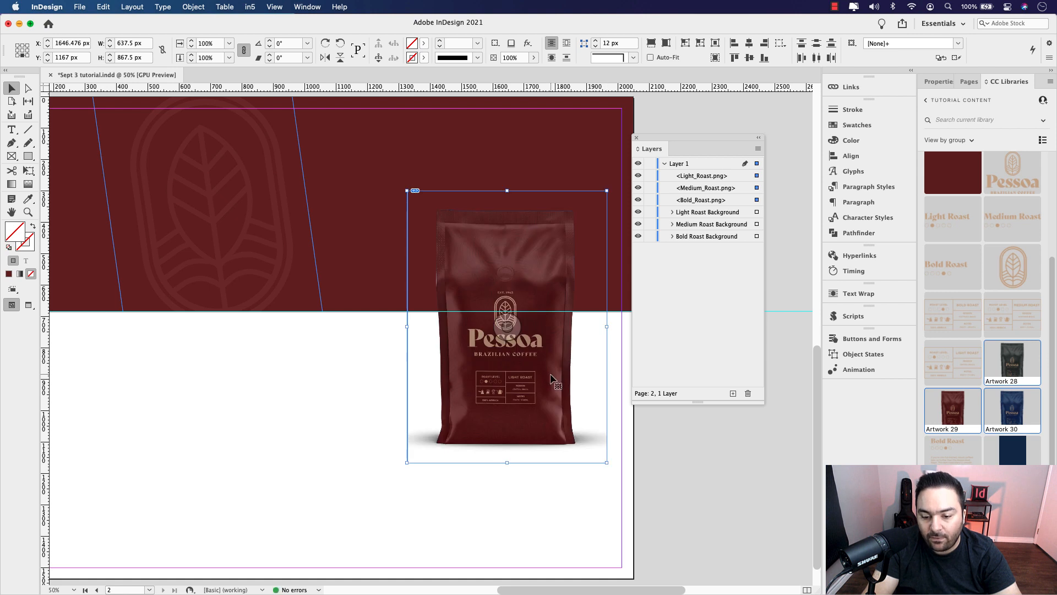
{"action": "left_click_drag", "start_coordinate": [552, 378], "coordinate": [500, 379]}
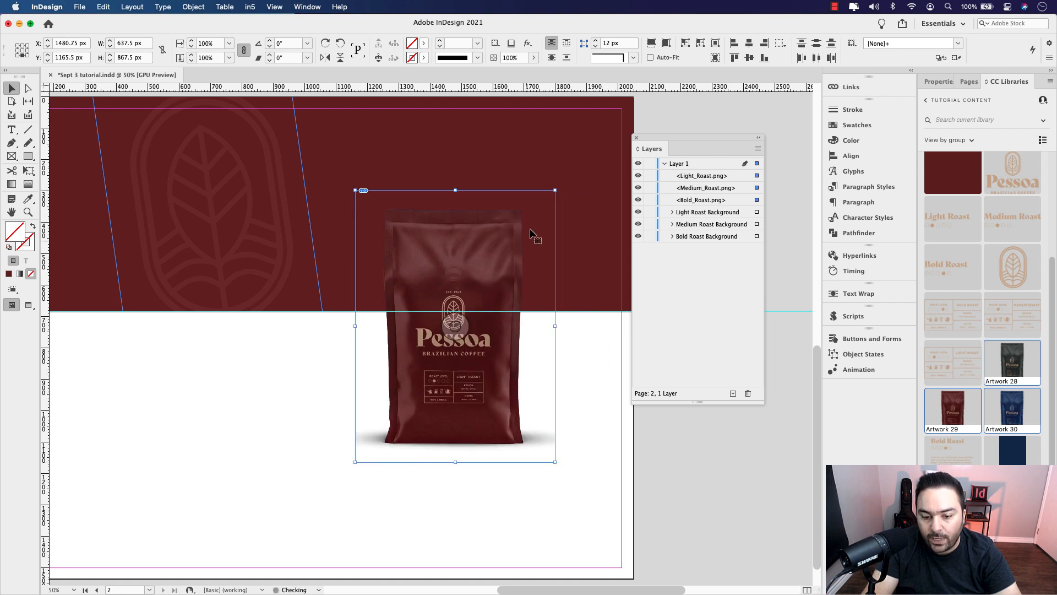
{"action": "left_click_drag", "start_coordinate": [555, 190], "coordinate": [586, 168]}
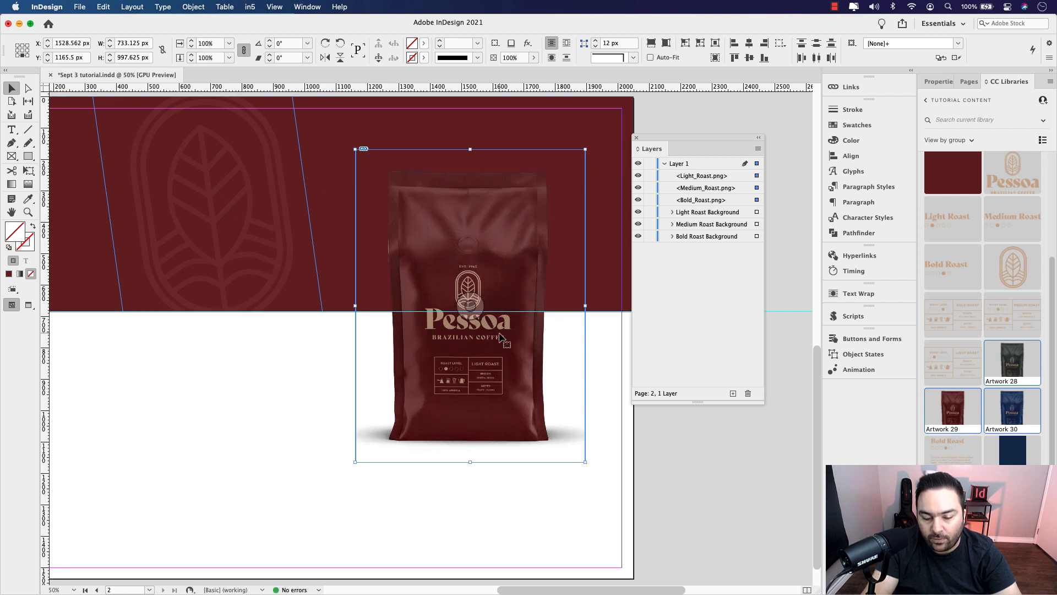
{"action": "left_click_drag", "start_coordinate": [512, 380], "coordinate": [506, 374]}
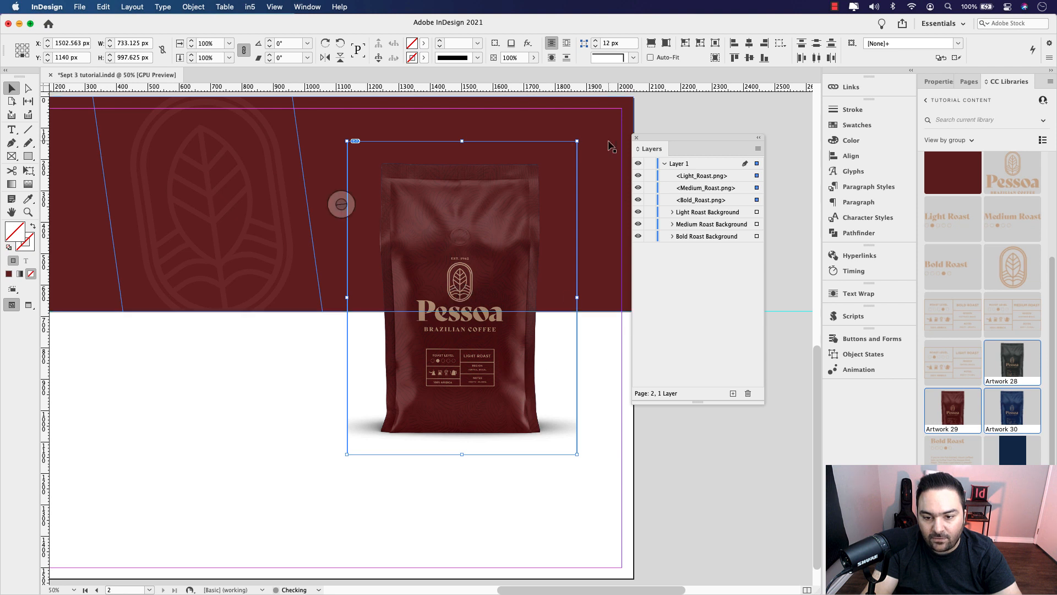
{"action": "left_click_drag", "start_coordinate": [577, 141], "coordinate": [567, 154]}
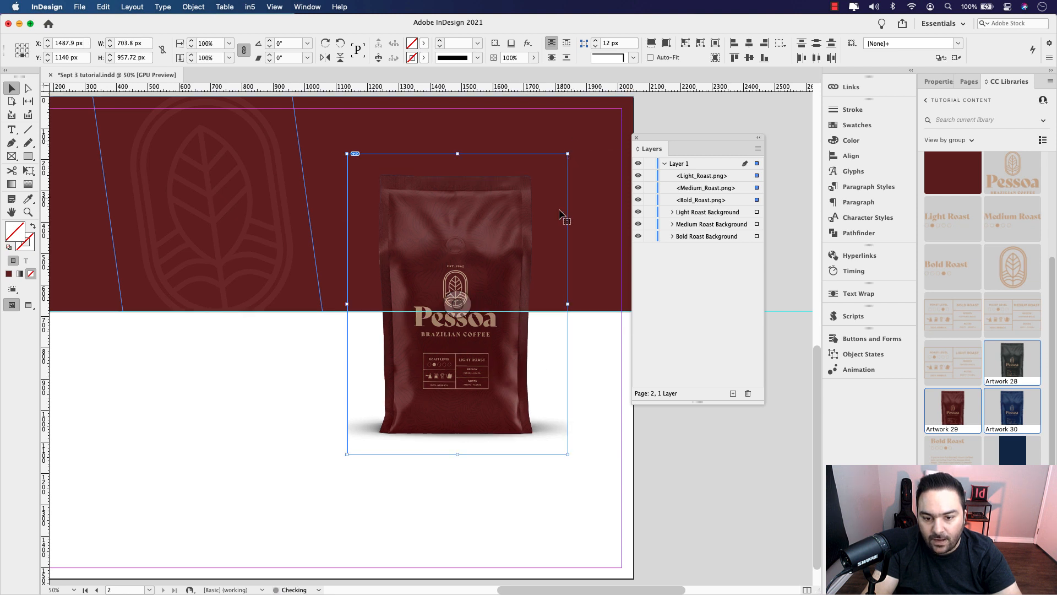
{"action": "left_click_drag", "start_coordinate": [512, 338], "coordinate": [513, 341]}
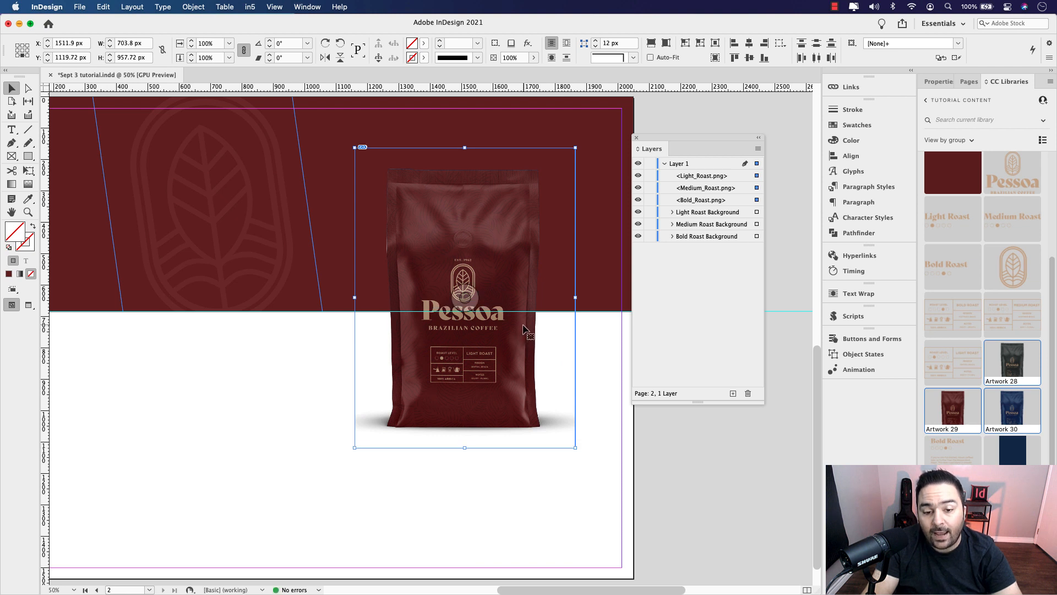
{"action": "scroll", "coordinate": [503, 276], "scroll_direction": "down", "scroll_amount": 2}
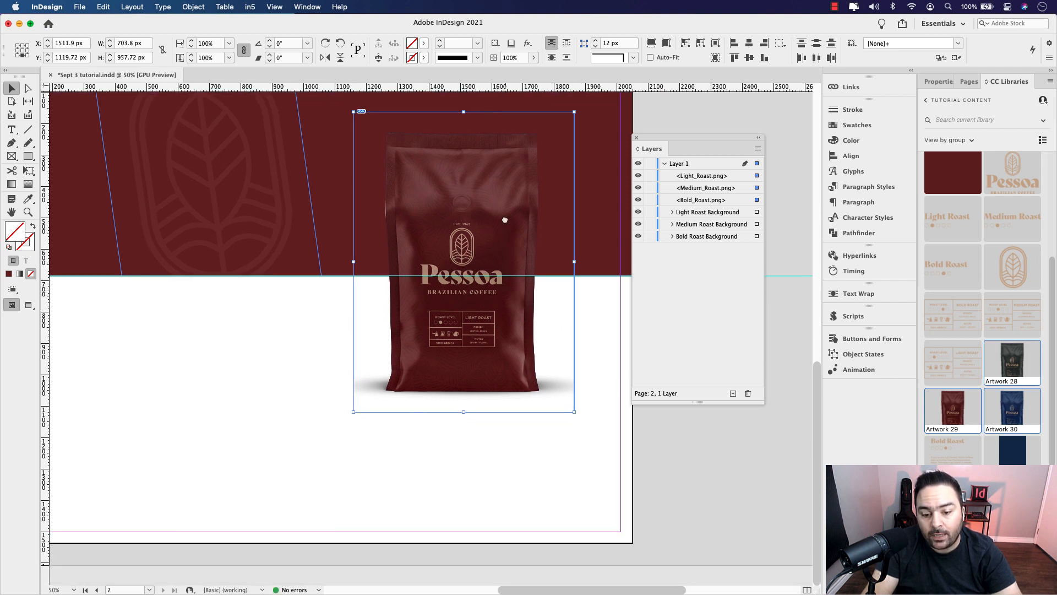
{"action": "left_click", "coordinate": [594, 387]}
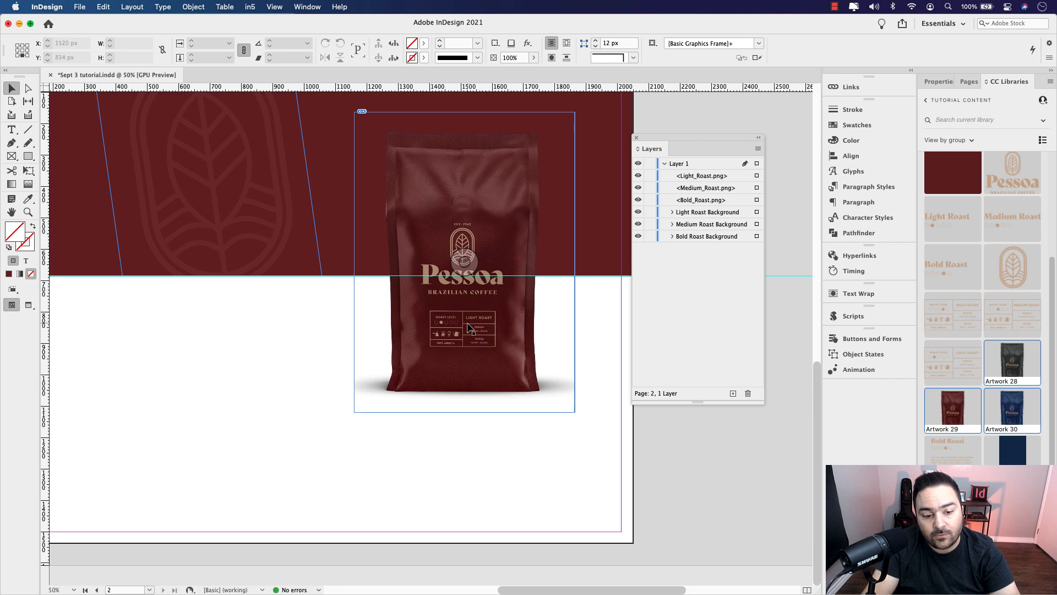
Place a second set of the grey, blue and red bag images from the library below the large bag
{"action": "scroll", "coordinate": [330, 237], "scroll_direction": "up", "scroll_amount": 3}
{"action": "scroll", "coordinate": [331, 236], "scroll_direction": "left", "scroll_amount": 3}
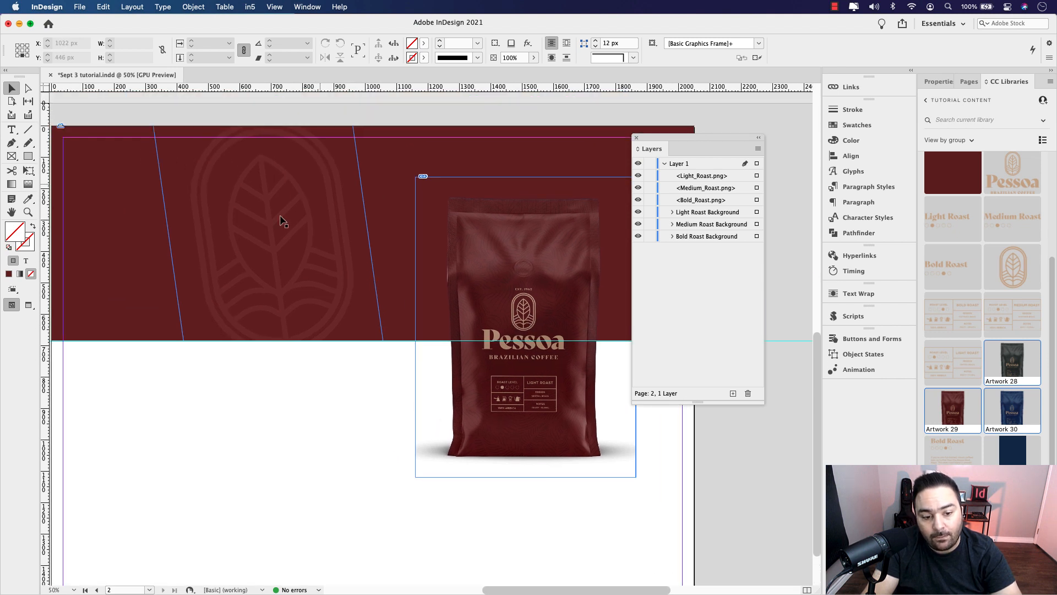
{"action": "scroll", "coordinate": [364, 308], "scroll_direction": "down", "scroll_amount": 3}
{"action": "scroll", "coordinate": [363, 308], "scroll_direction": "left", "scroll_amount": 1}
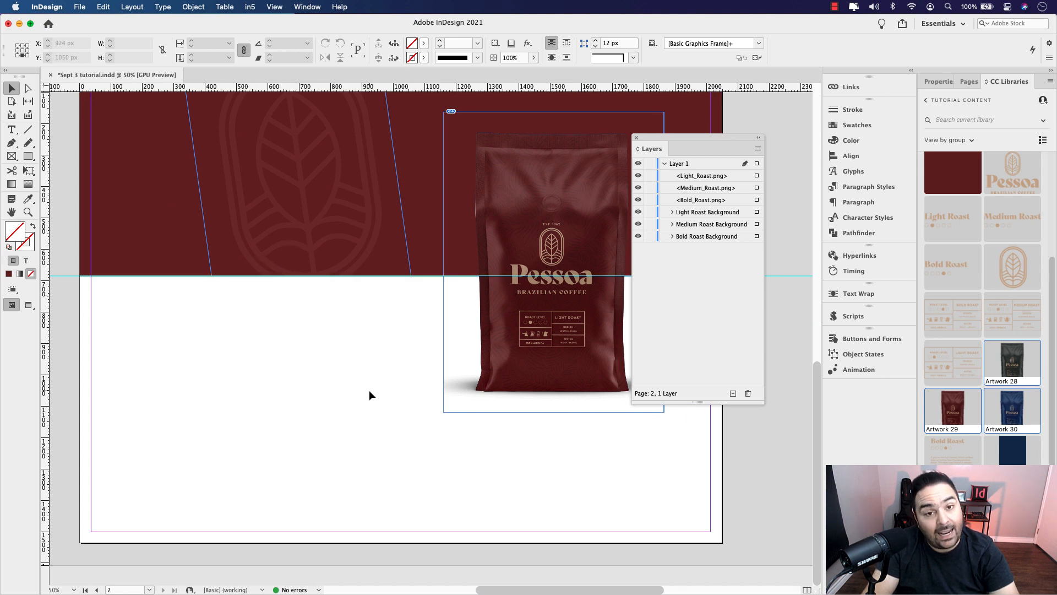
{"action": "scroll", "coordinate": [460, 373], "scroll_direction": "right", "scroll_amount": 3}
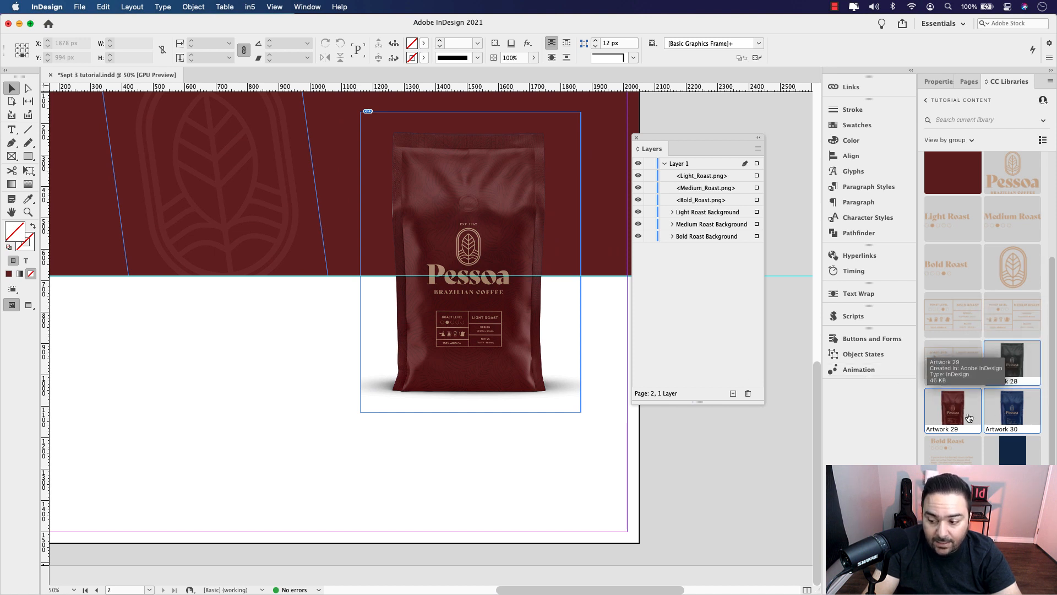
{"action": "left_click_drag", "start_coordinate": [958, 414], "coordinate": [182, 384]}
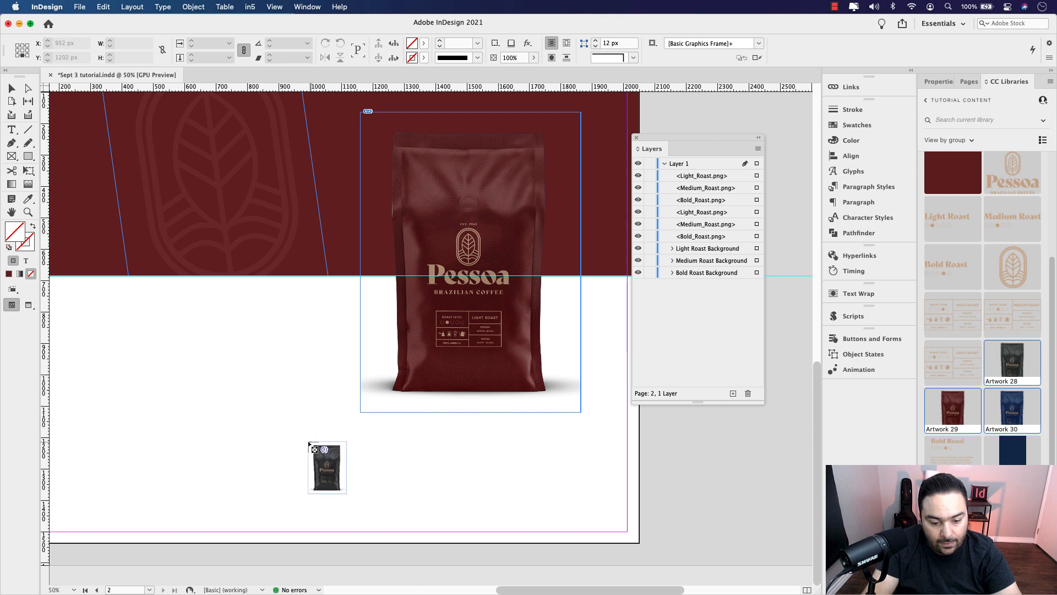
{"action": "left_click", "coordinate": [314, 442]}
{"action": "left_click", "coordinate": [429, 456]}
{"action": "left_click", "coordinate": [540, 460]}
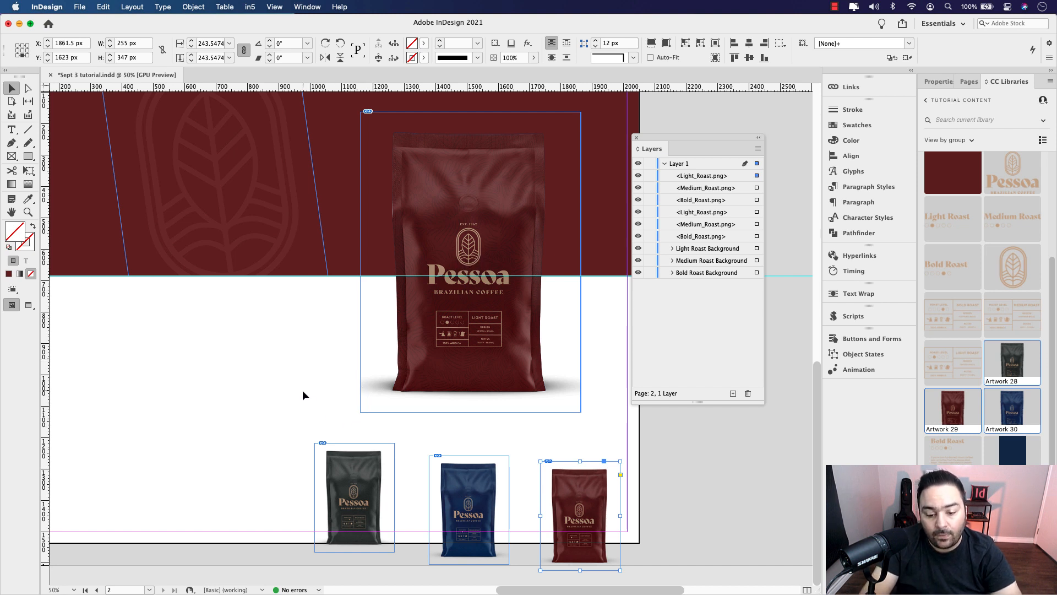
Line up the small bags as red, blue and grey, and scale the row down to fit the large bag's width directly beneath it
{"action": "left_click", "coordinate": [399, 467]}
{"action": "left_click_drag", "start_coordinate": [557, 484], "coordinate": [179, 392]}
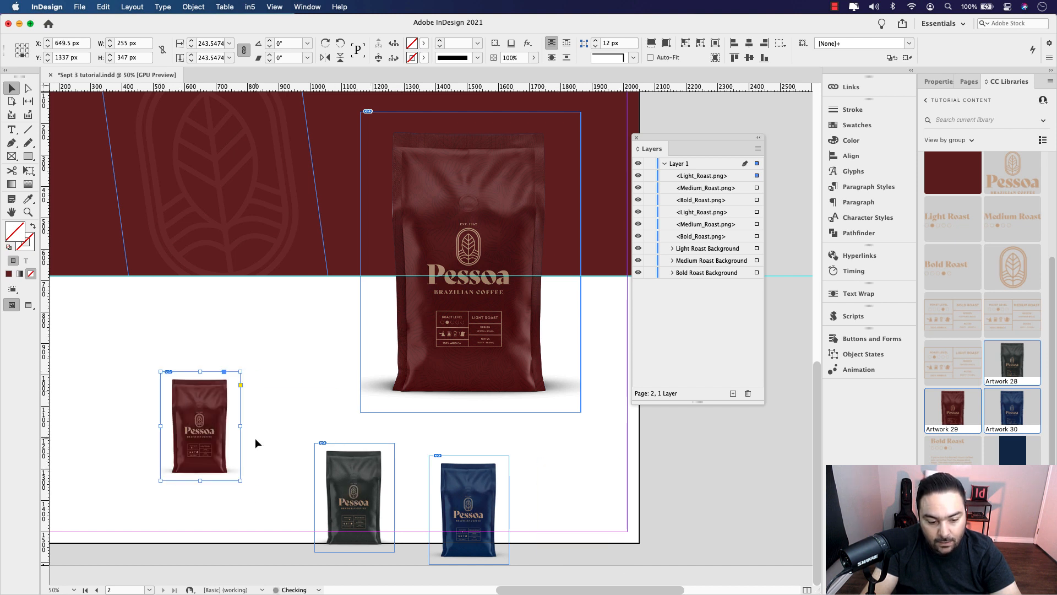
{"action": "left_click_drag", "start_coordinate": [451, 485], "coordinate": [279, 400]}
{"action": "left_click_drag", "start_coordinate": [382, 485], "coordinate": [422, 414]}
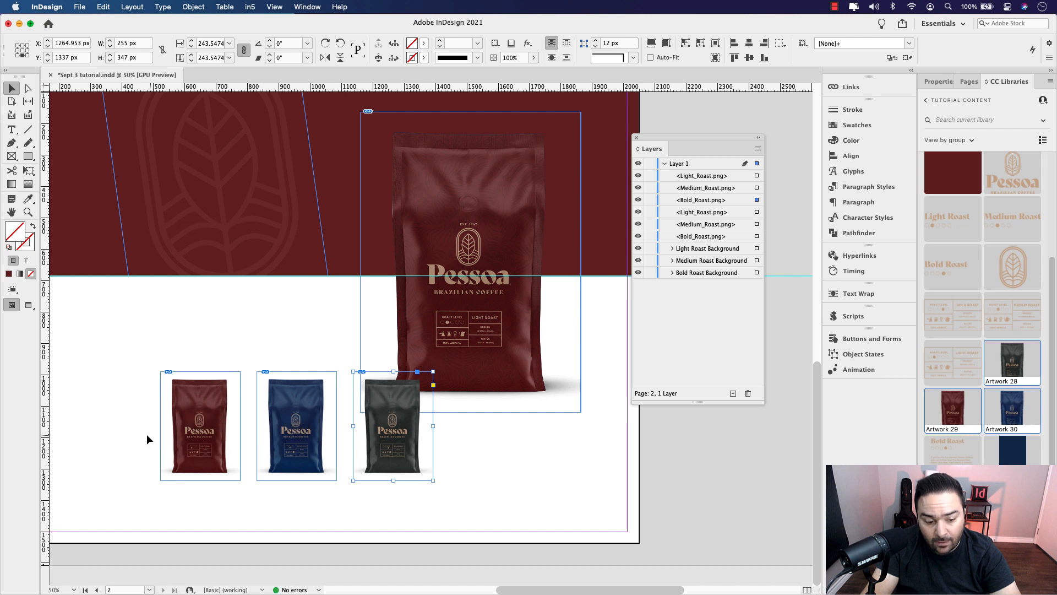
{"action": "left_click_drag", "start_coordinate": [140, 437], "coordinate": [556, 490]}
{"action": "left_click", "coordinate": [611, 490]}
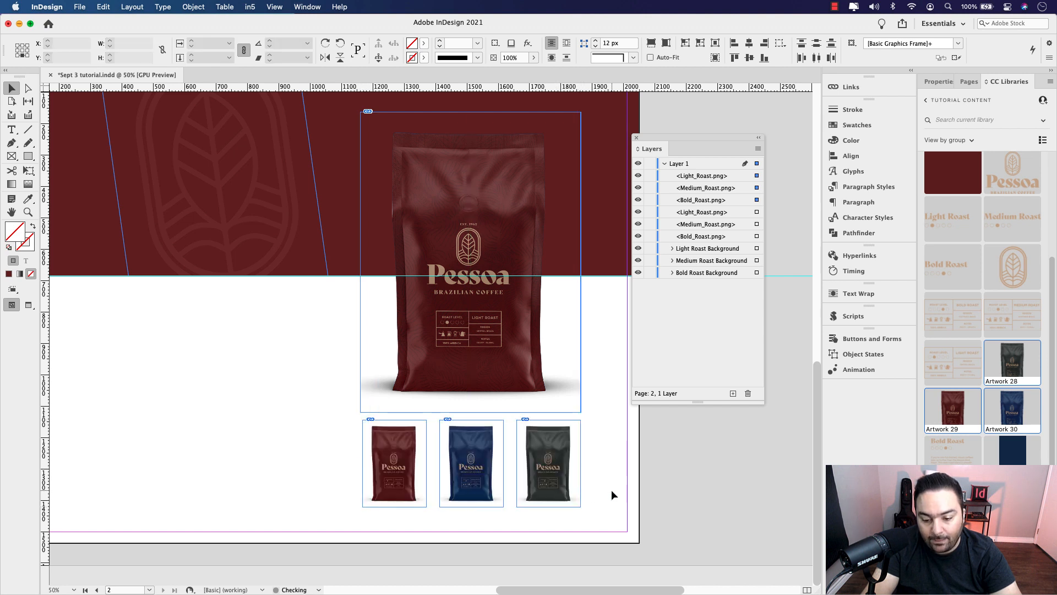
Move the small grey bag closer to the blue one and distribute the three small bags evenly in the horizontal direction
{"action": "key", "text": "w"}
{"action": "left_click", "coordinate": [554, 484]}
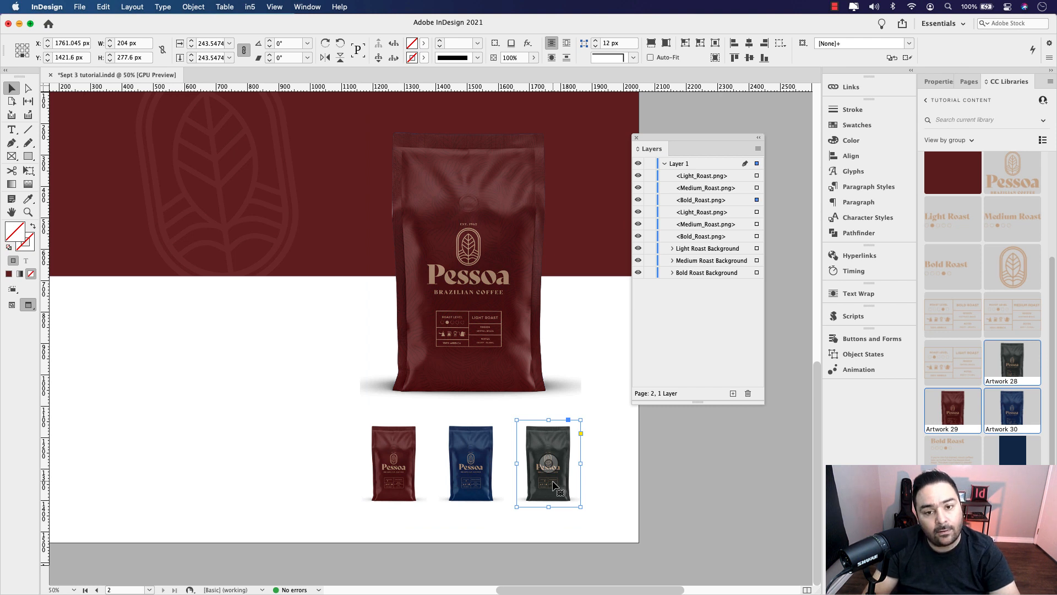
{"action": "key", "text": "shift+Left"}
{"action": "key", "text": "shift+Left"}
{"action": "key", "text": "shift+Left"}
{"action": "key", "text": "shift+Left"}
{"action": "key", "text": "shift+Left"}
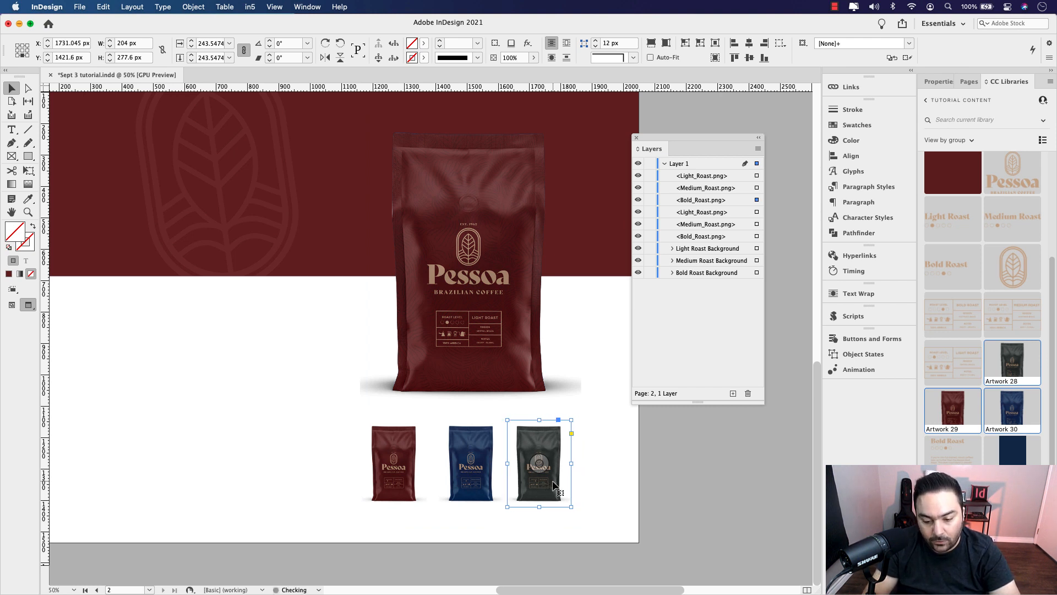
{"action": "left_click_drag", "start_coordinate": [338, 459], "coordinate": [518, 475]}
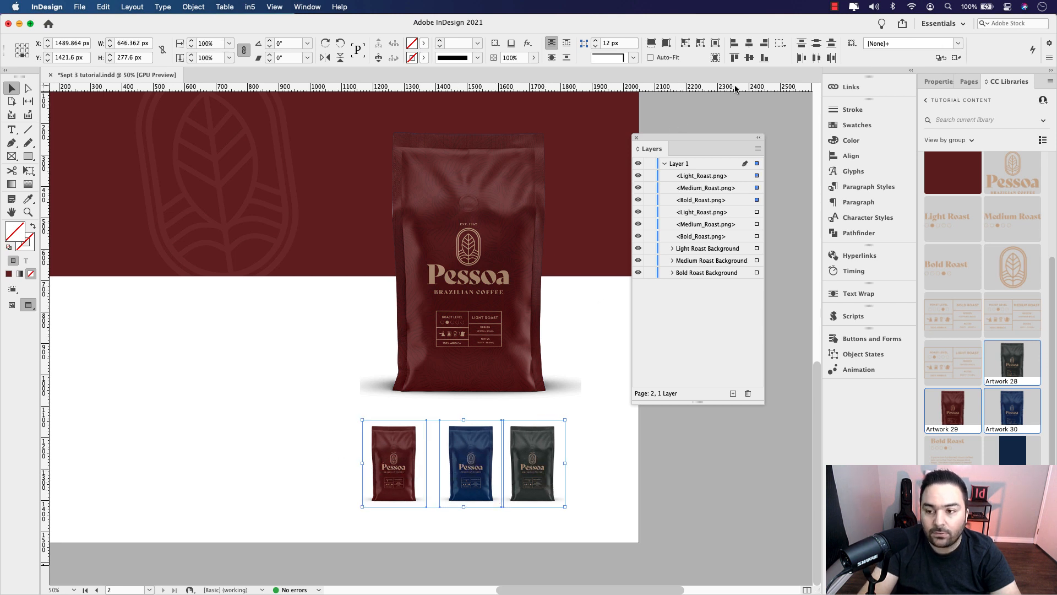
{"action": "left_click", "coordinate": [817, 58]}
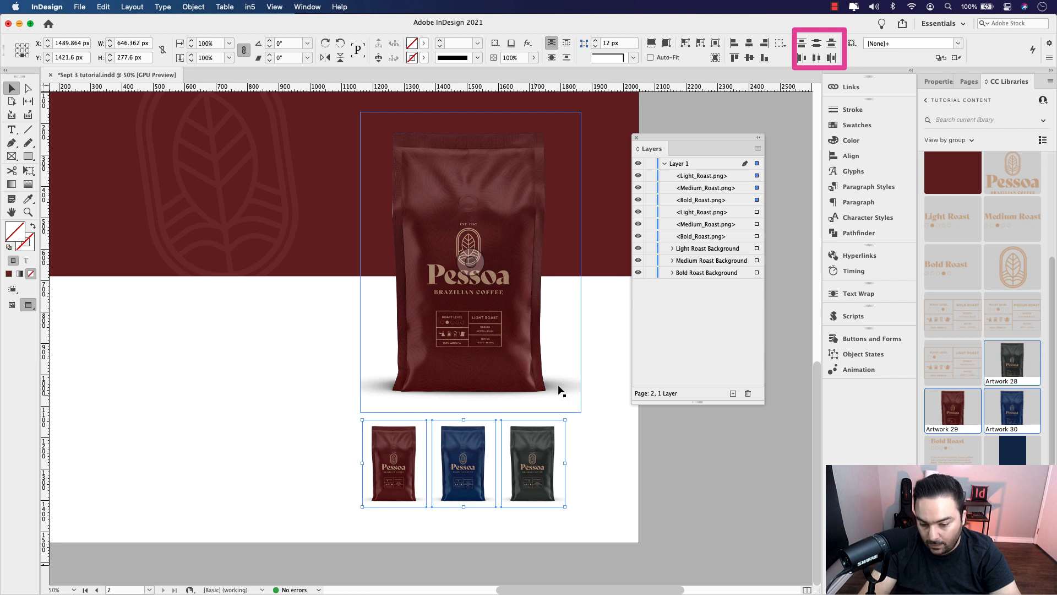
Center the row of small bags horizontally beneath the large bag and nudge it up 3 px
{"action": "left_click_drag", "start_coordinate": [478, 489], "coordinate": [484, 489]}
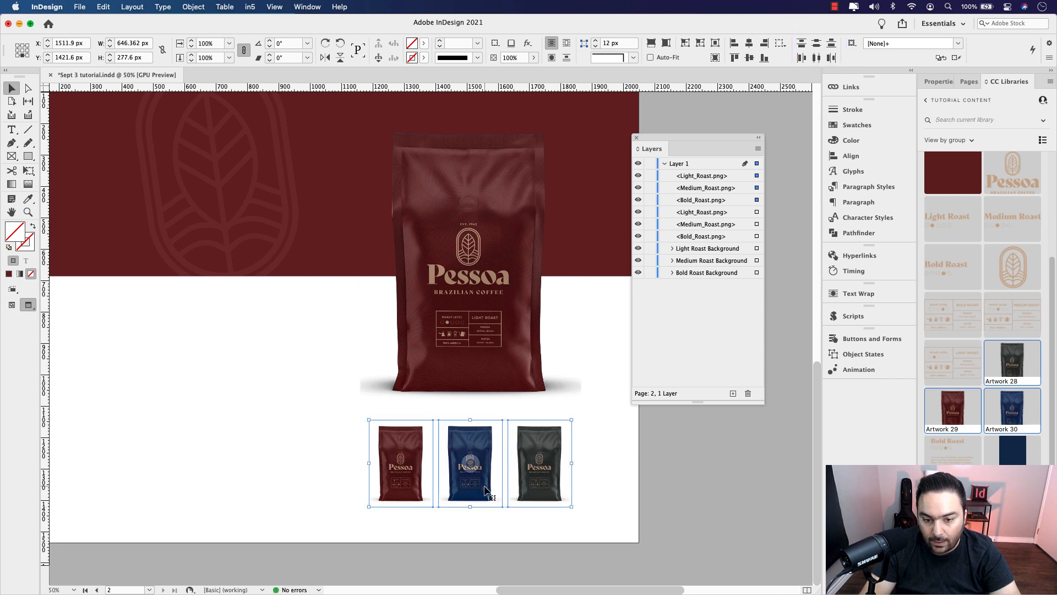
{"action": "key", "text": "Up"}
{"action": "key", "text": "Up"}
{"action": "key", "text": "Up"}
{"action": "key", "text": "Up"}
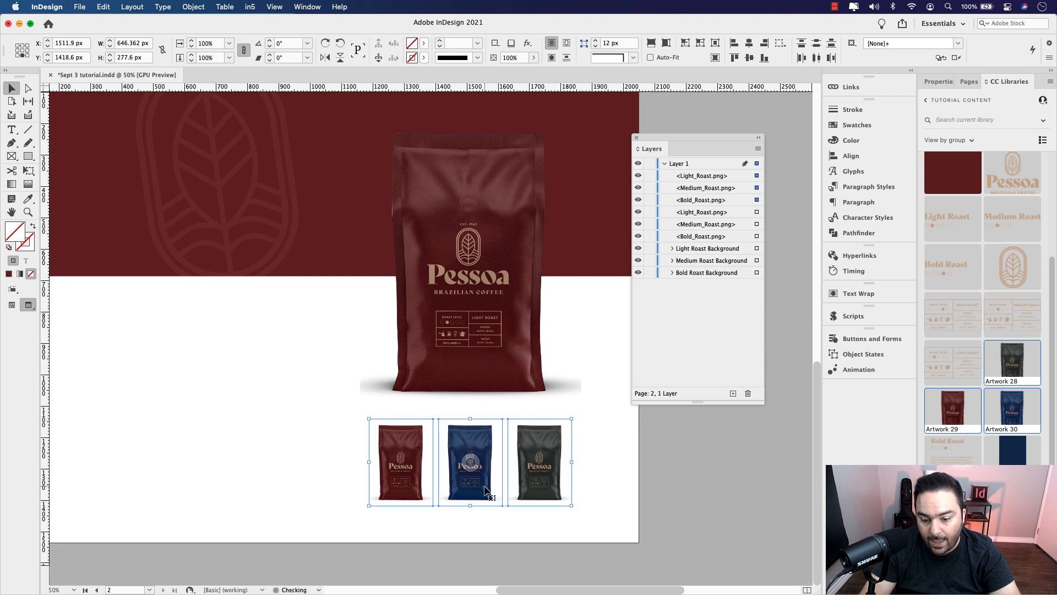
Widen the frames of the stacked large bags on both sides to 866 px to reveal the full floor shadow
{"action": "left_click_drag", "start_coordinate": [325, 344], "coordinate": [447, 360]}
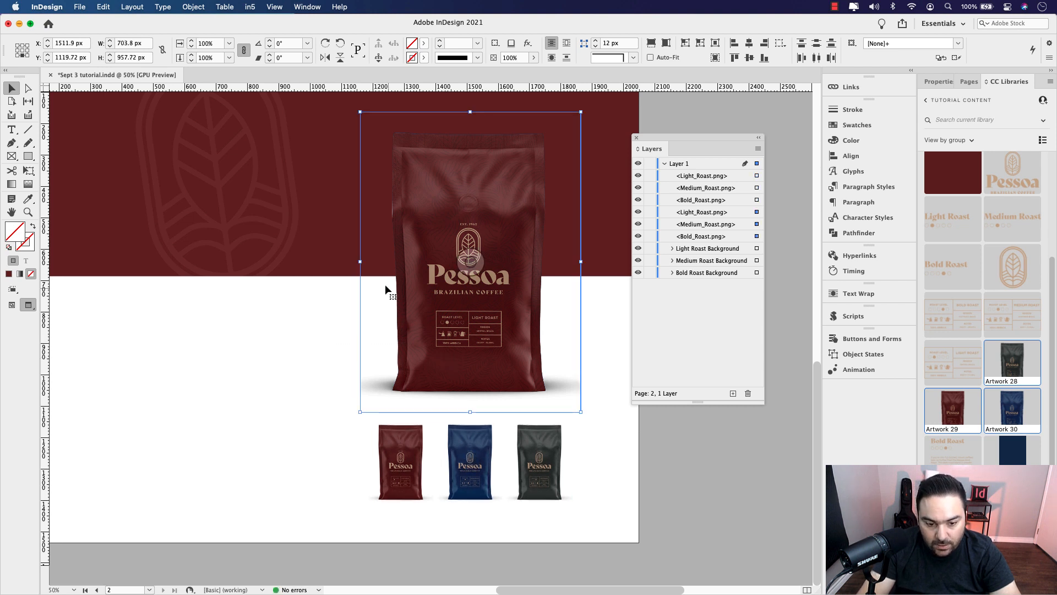
{"action": "left_click_drag", "start_coordinate": [356, 262], "coordinate": [339, 262]}
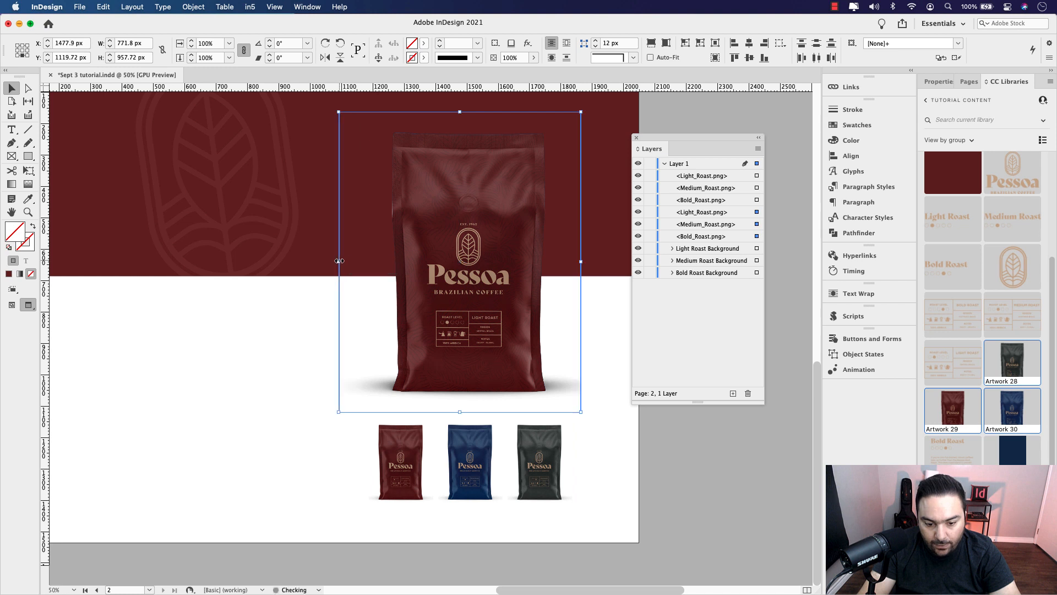
{"action": "left_click_drag", "start_coordinate": [581, 262], "coordinate": [607, 262]}
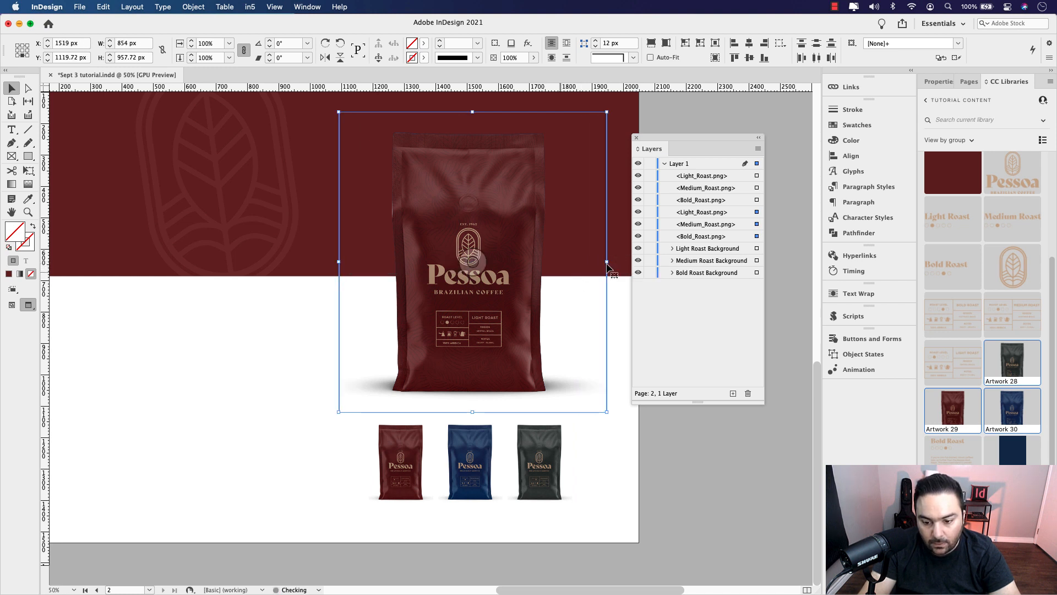
{"action": "left_click_drag", "start_coordinate": [338, 262], "coordinate": [335, 262]}
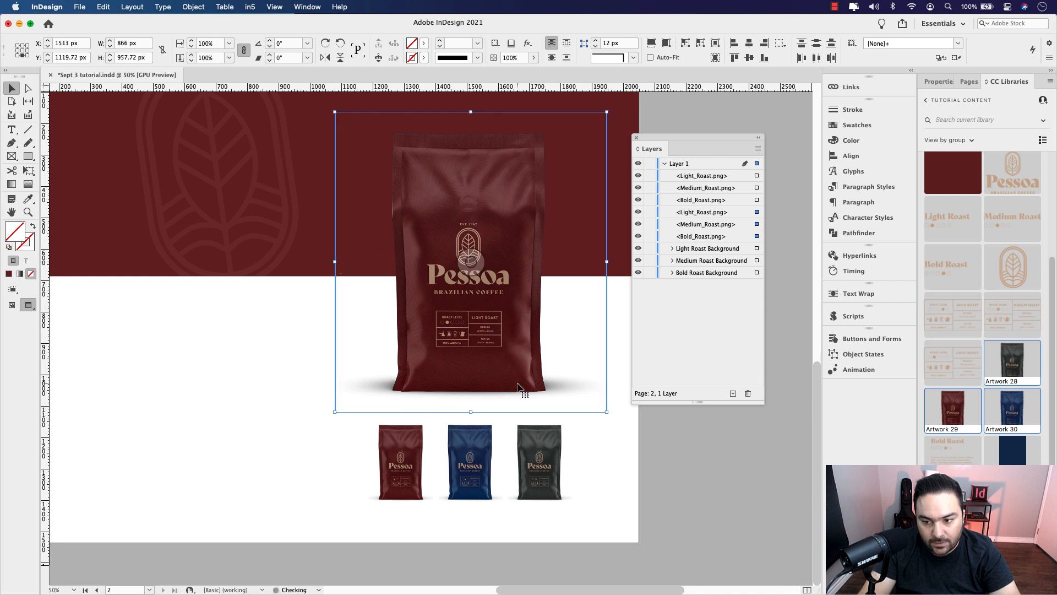
{"action": "left_click", "coordinate": [608, 446]}
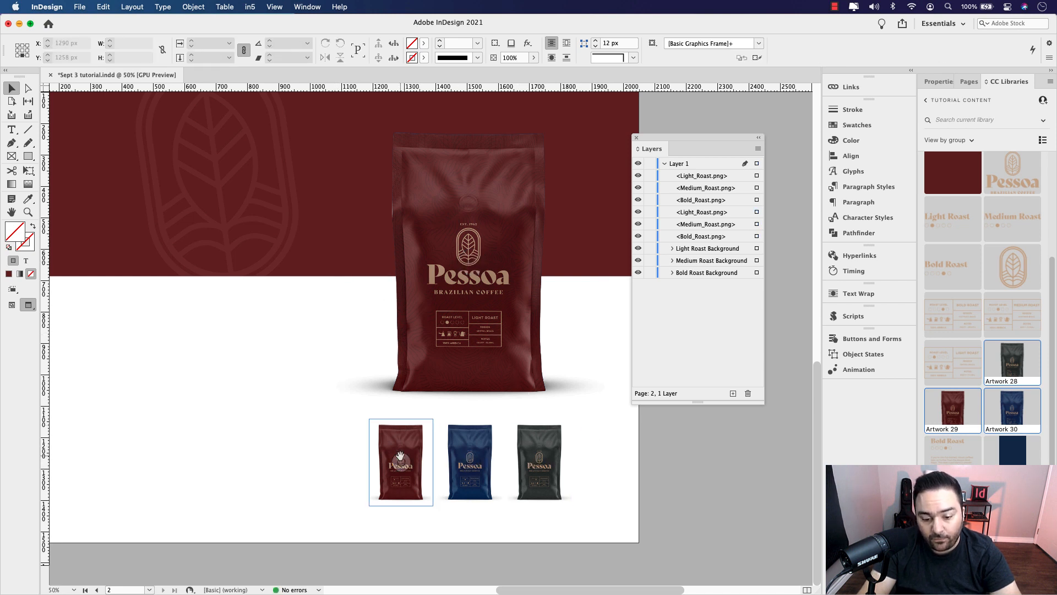
{"action": "left_click", "coordinate": [412, 432]}
{"action": "left_click", "coordinate": [472, 440]}
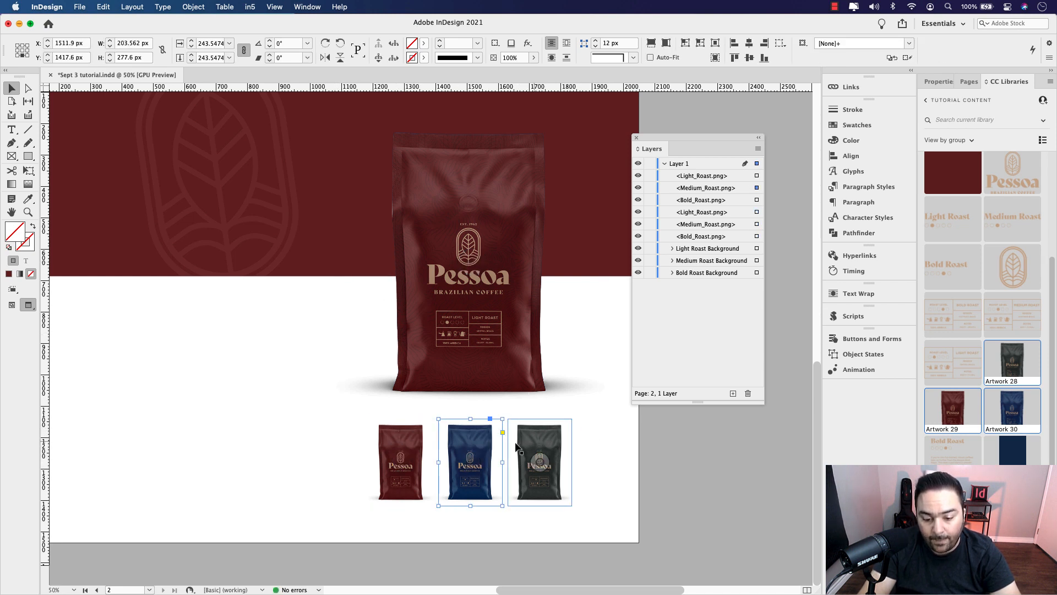
{"action": "left_click", "coordinate": [535, 440]}
{"action": "left_click", "coordinate": [415, 434]}
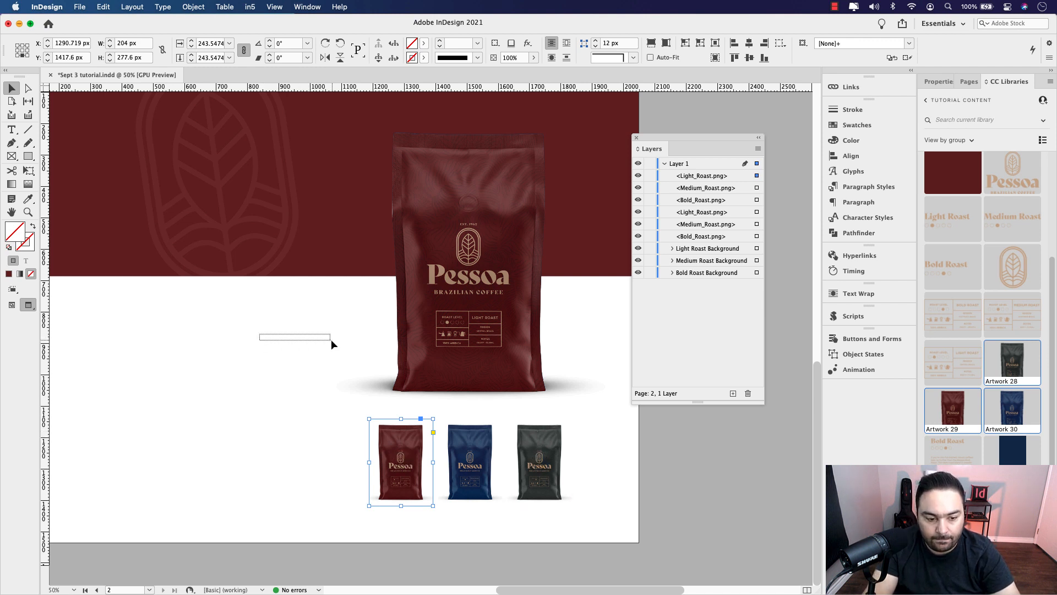
Place the Bold Roast Info, Medium Roast Info and Light Roast Info groups from the library onto the lower part of page 2
{"action": "left_click_drag", "start_coordinate": [331, 339], "coordinate": [332, 340]}
{"action": "key", "text": "space"}
{"action": "left_click_drag", "start_coordinate": [229, 298], "coordinate": [349, 338]}
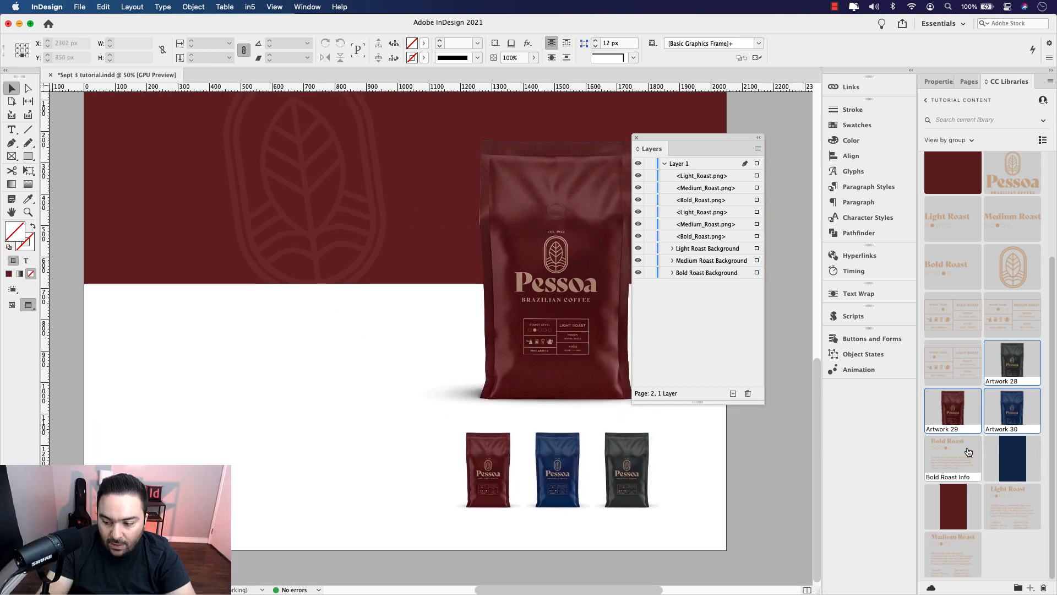
{"action": "left_click", "coordinate": [1008, 505]}
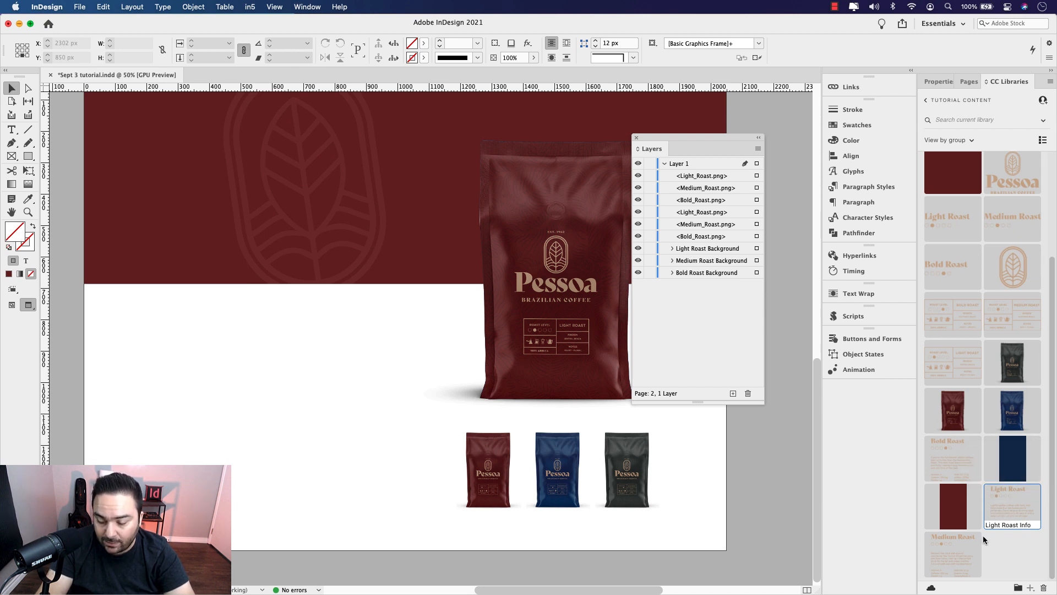
{"action": "left_click", "coordinate": [953, 555], "text": "super"}
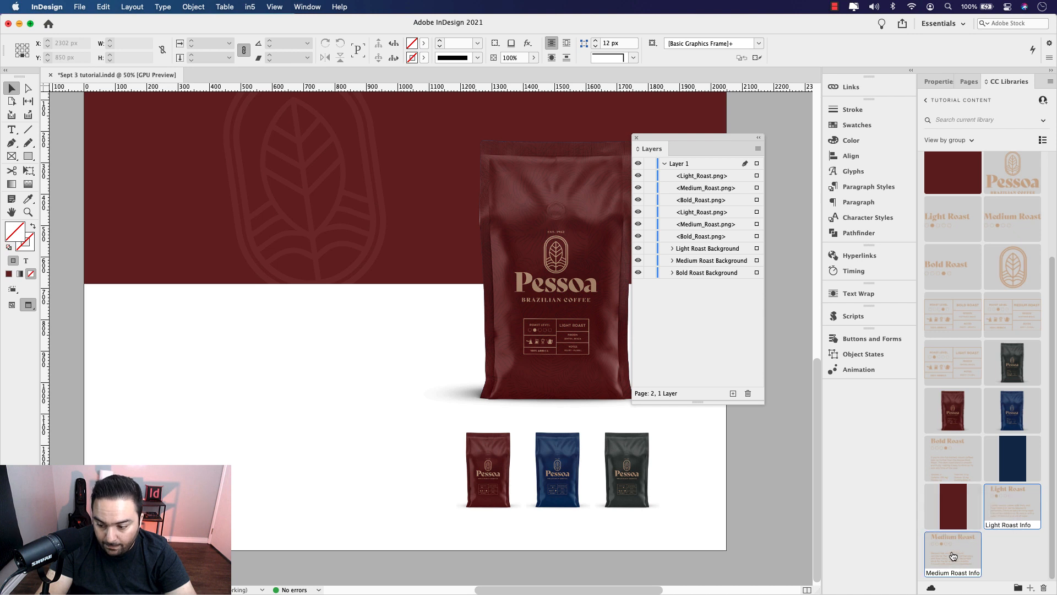
{"action": "left_click", "coordinate": [950, 460], "text": "super"}
{"action": "left_click_drag", "start_coordinate": [1004, 499], "coordinate": [194, 339]}
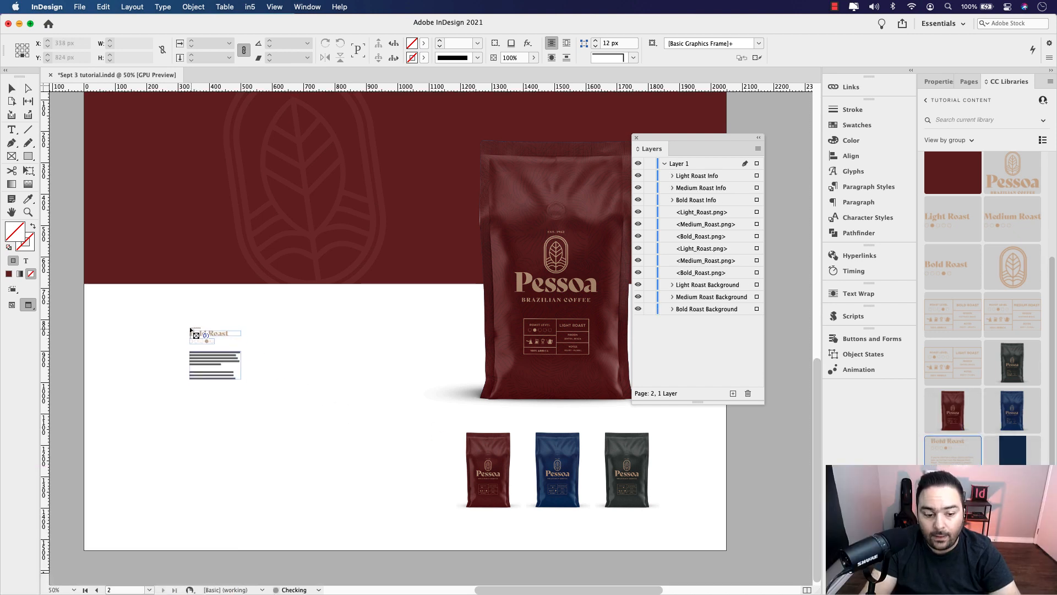
{"action": "left_click", "coordinate": [136, 319]}
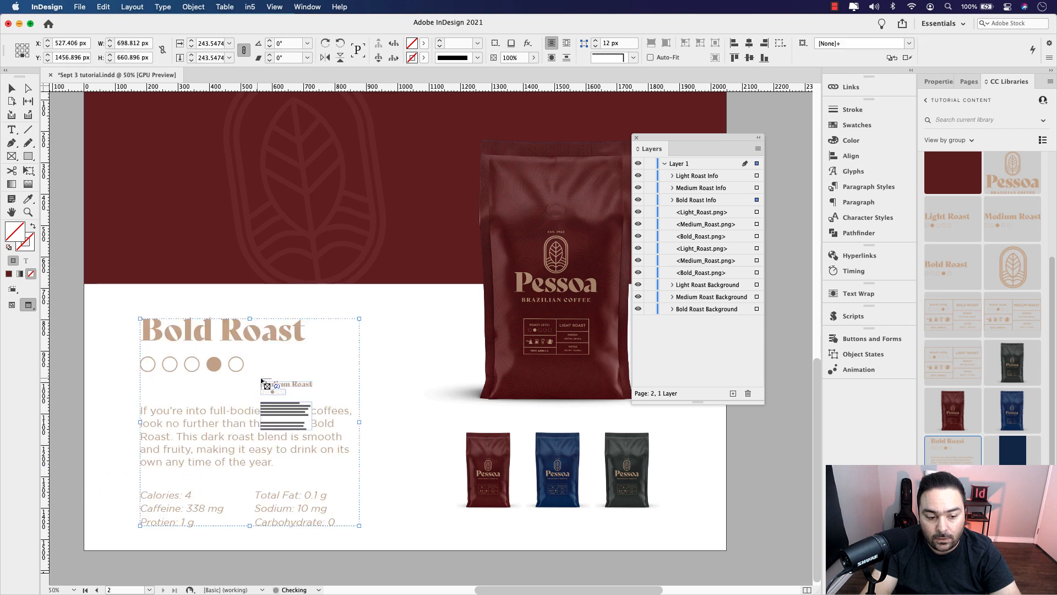
{"action": "left_click", "coordinate": [389, 325]}
{"action": "left_click", "coordinate": [230, 290]}
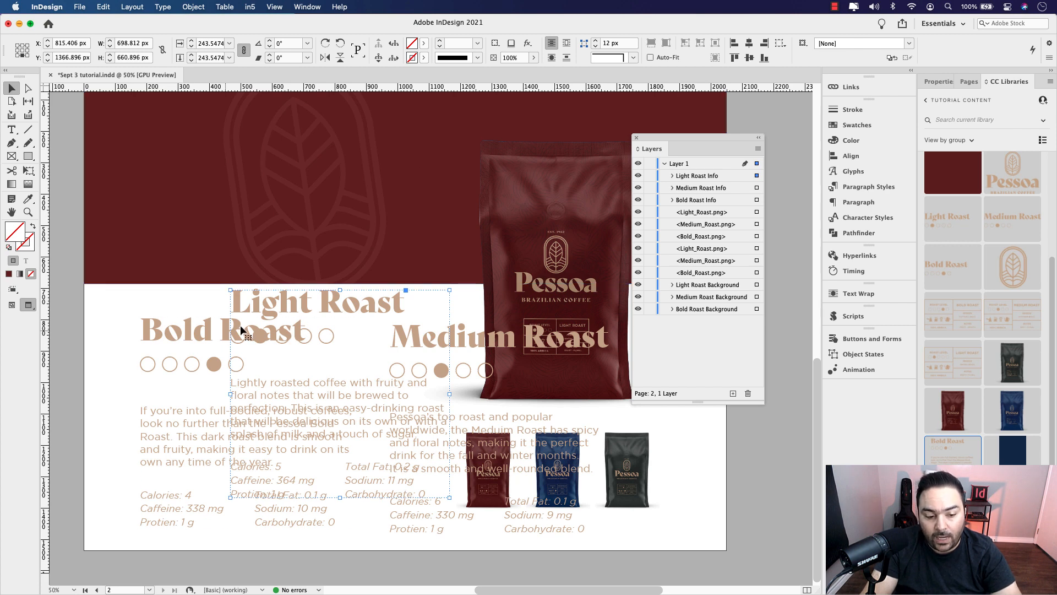
{"action": "left_click_drag", "start_coordinate": [273, 308], "coordinate": [267, 192]}
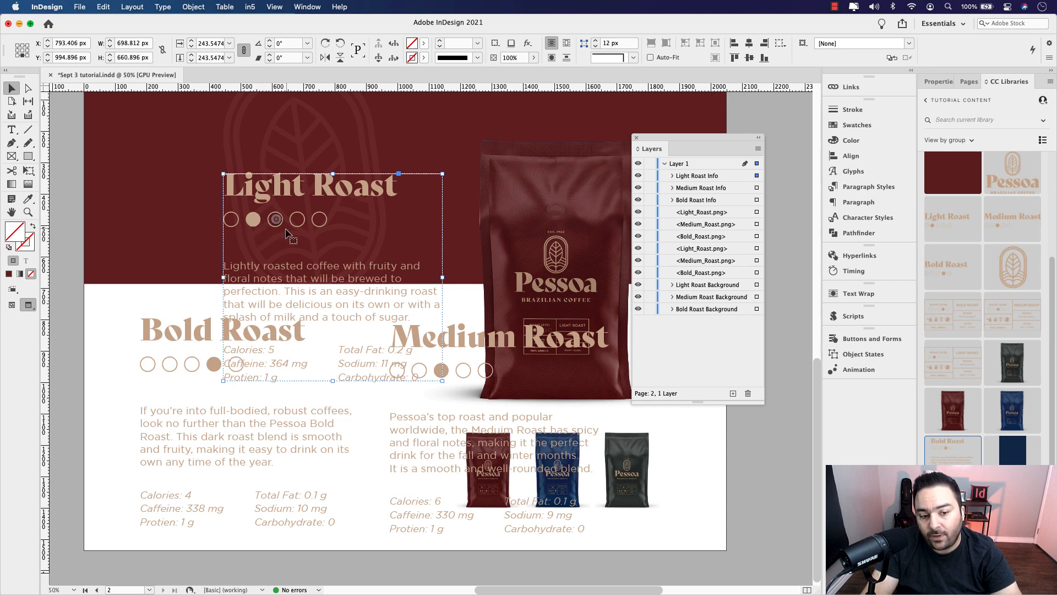
{"action": "left_click_drag", "start_coordinate": [280, 203], "coordinate": [279, 171]}
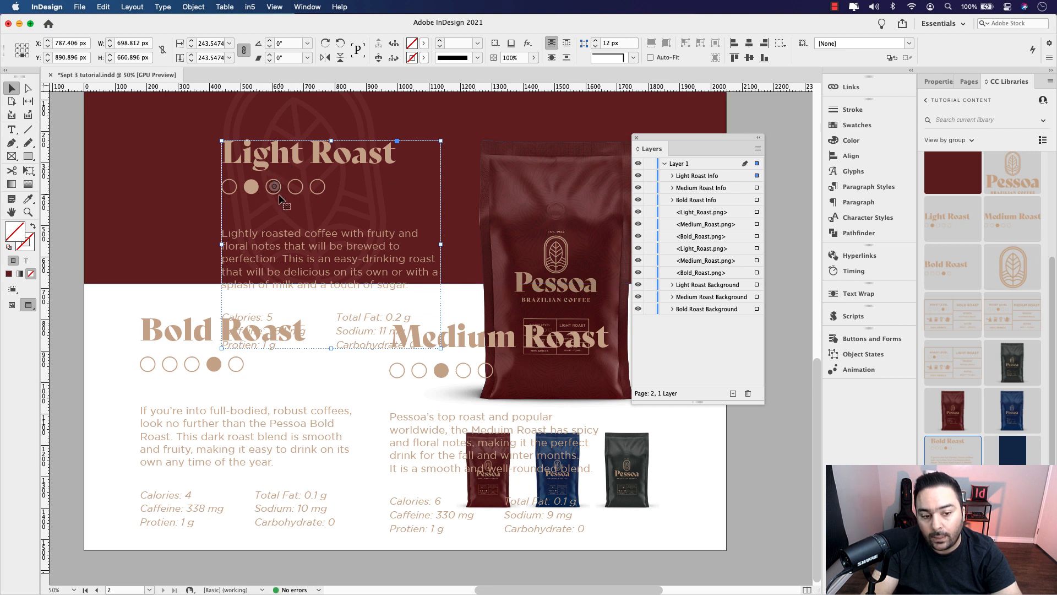
{"action": "left_click_drag", "start_coordinate": [327, 162], "coordinate": [322, 127]}
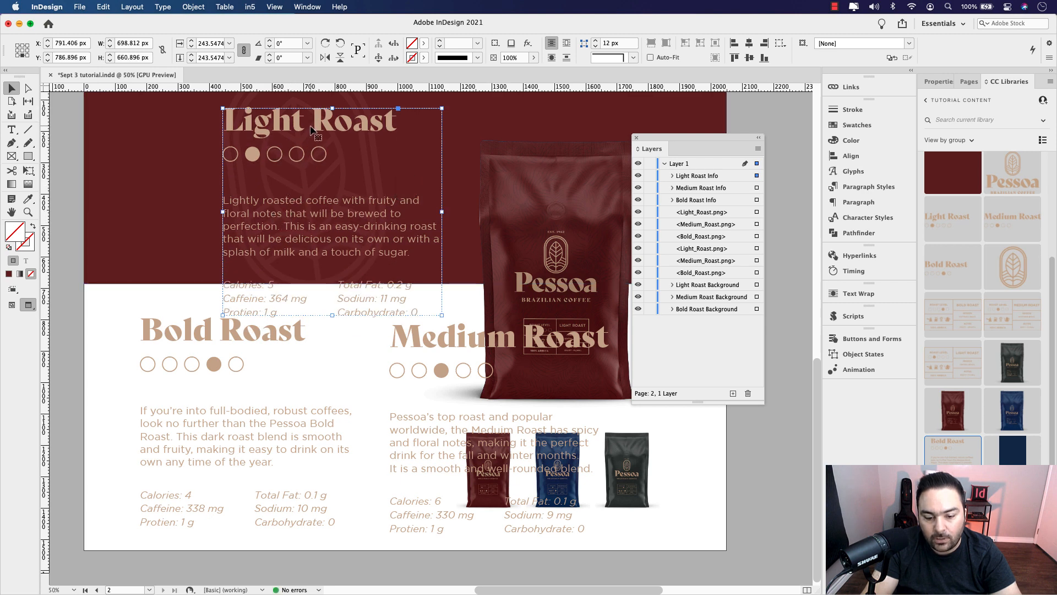
{"action": "left_click_drag", "start_coordinate": [302, 169], "coordinate": [284, 317]}
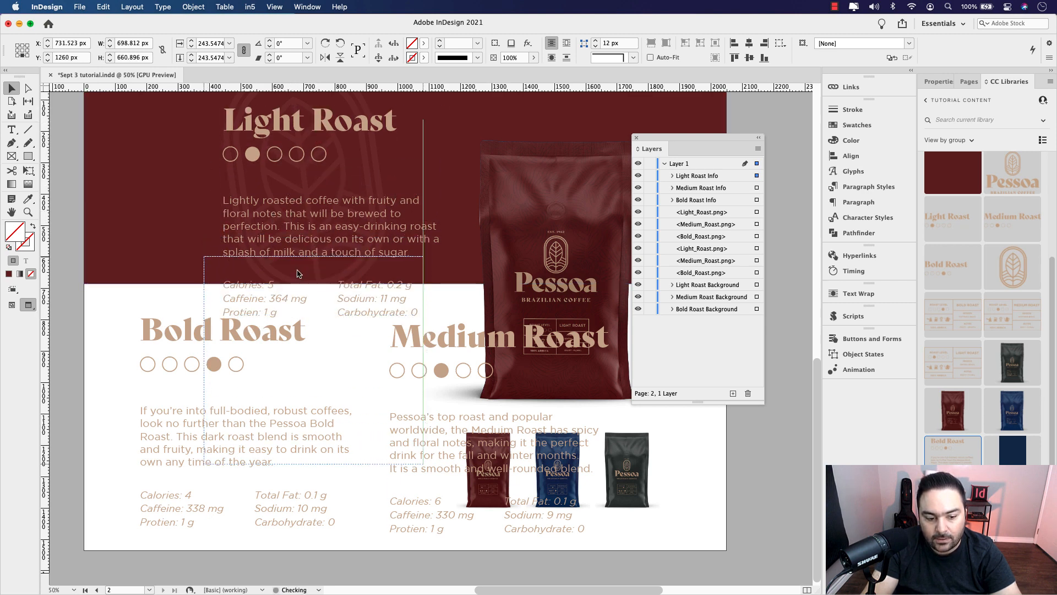
Align the horizontal and vertical centers of the three roast info groups so they stack exactly on top of each other
{"action": "left_click_drag", "start_coordinate": [162, 302], "coordinate": [420, 444]}
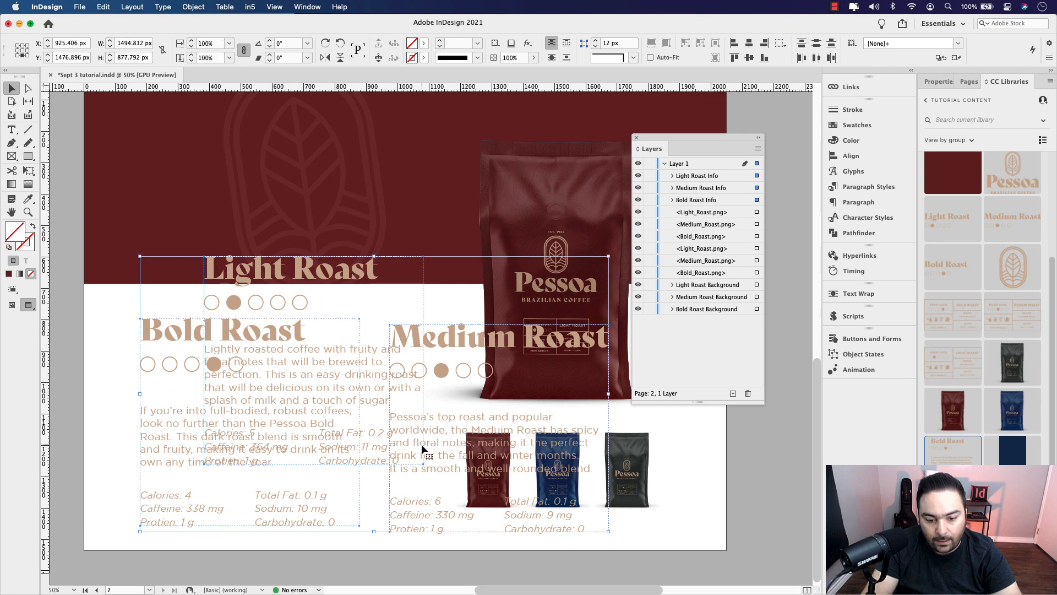
{"action": "left_click", "coordinate": [748, 43]}
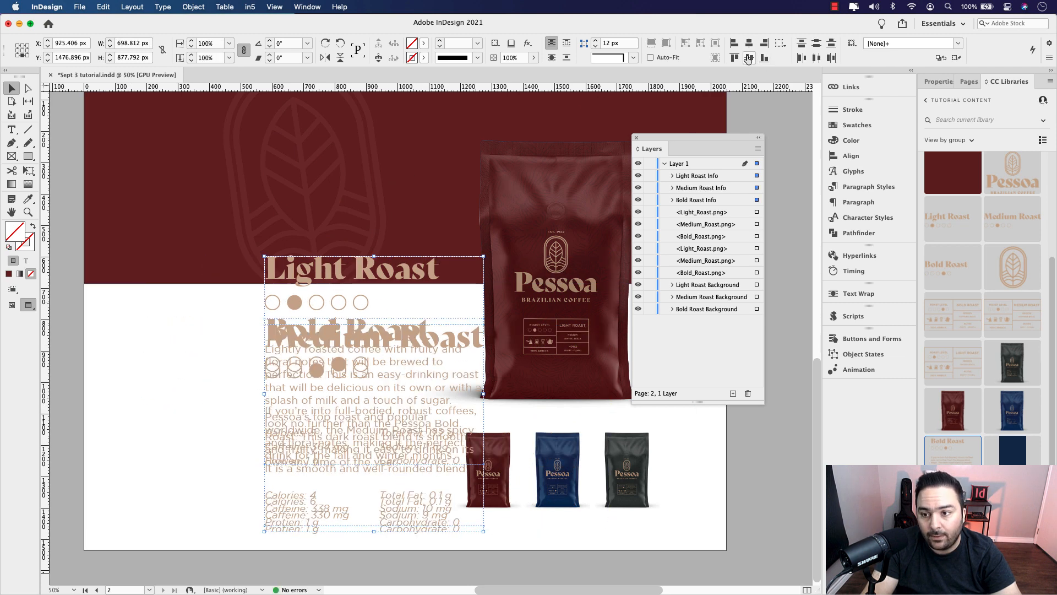
{"action": "left_click", "coordinate": [749, 57]}
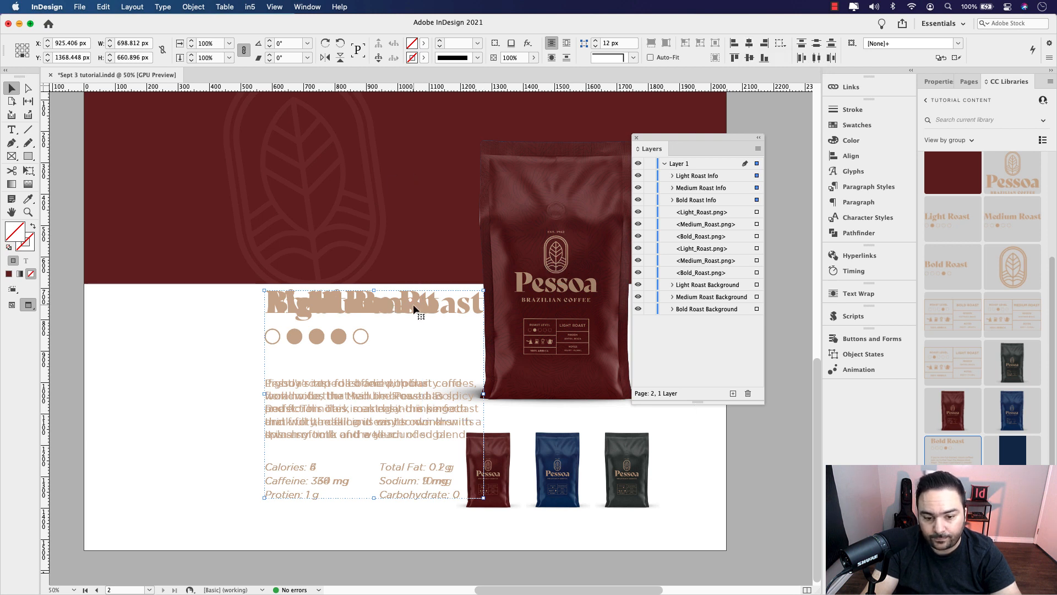
Move the stacked info groups beside the large bag, with headings and circles on the banner and text below it, at about X 687, Y 1122 px
{"action": "left_click_drag", "start_coordinate": [413, 304], "coordinate": [325, 302]}
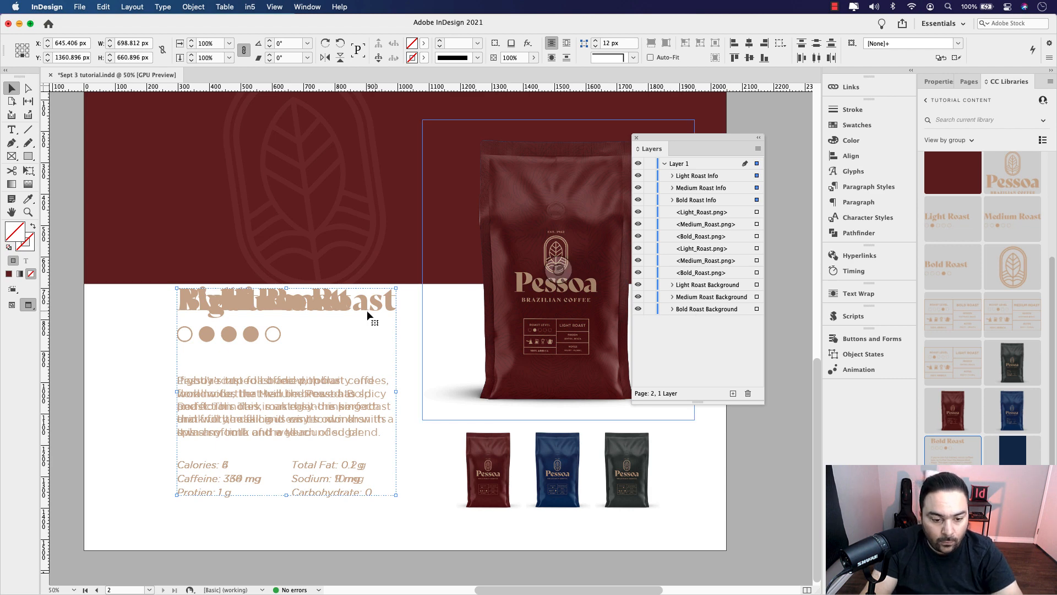
{"action": "left_click_drag", "start_coordinate": [348, 297], "coordinate": [351, 248]}
{"action": "key", "text": "shift+Up"}
{"action": "key", "text": "shift+Up"}
{"action": "key", "text": "shift+Up"}
{"action": "key", "text": "shift+Up"}
{"action": "key", "text": "Up"}
{"action": "key", "text": "Up"}
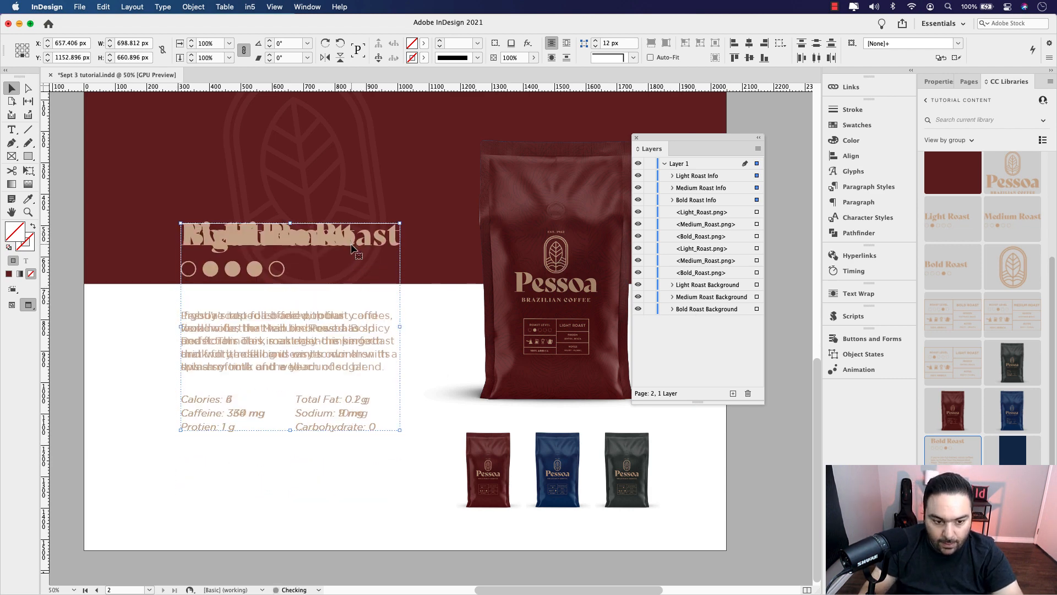
{"action": "key", "text": "Down"}
{"action": "key", "text": "Down"}
{"action": "key", "text": "Down"}
{"action": "key", "text": "Down"}
{"action": "key", "text": "Down"}
{"action": "key", "text": "Down"}
{"action": "key", "text": "Down"}
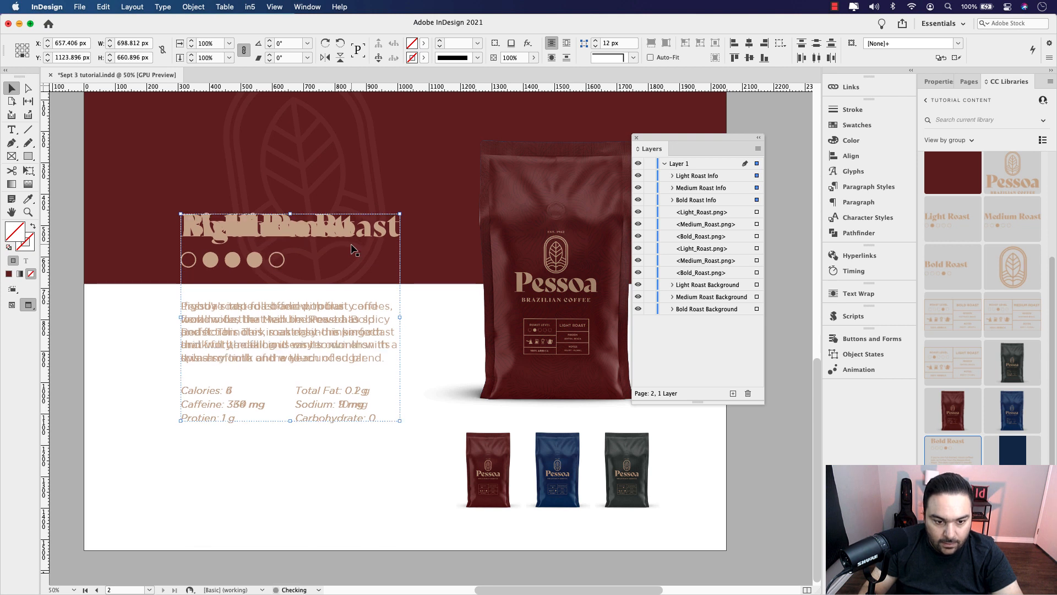
{"action": "key", "text": "Up"}
{"action": "key", "text": "Up"}
{"action": "key", "text": "Up"}
{"action": "key", "text": "Up"}
{"action": "key", "text": "Up"}
{"action": "key", "text": "Up"}
{"action": "key", "text": "Up"}
{"action": "key", "text": "Up"}
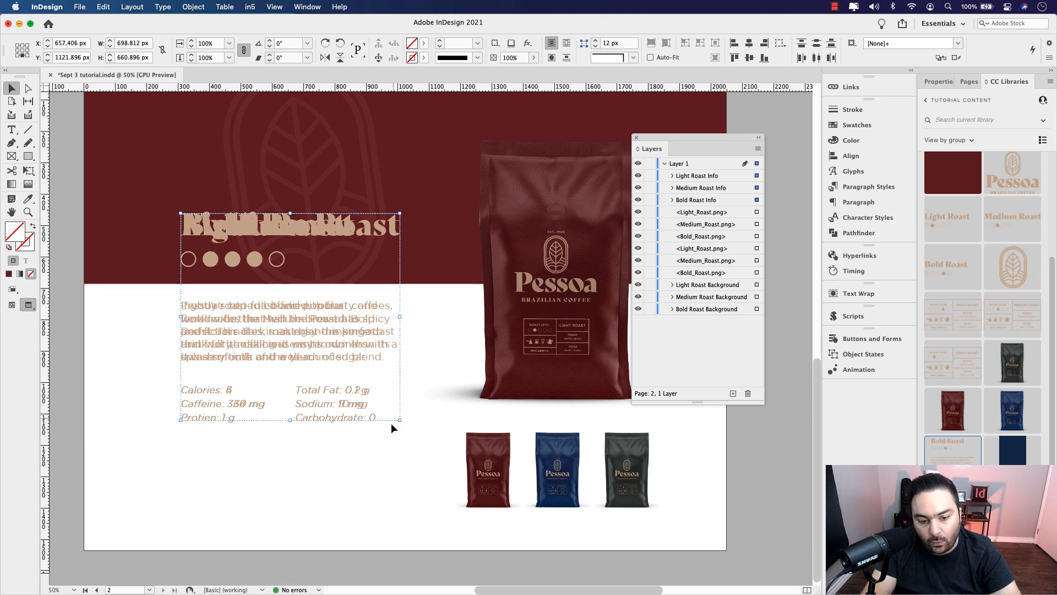
{"action": "key", "text": "shift+Right"}
{"action": "key", "text": "shift+Right"}
{"action": "key", "text": "shift+Right"}
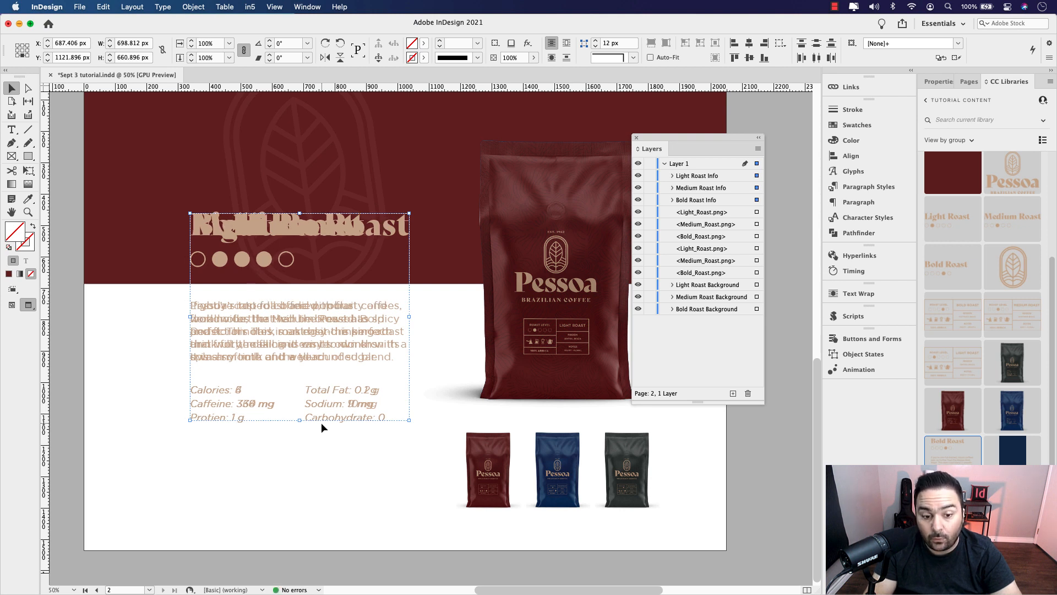
Check the stack by hiding and reshowing the Medium Roast Info and Bold Roast Info groups, and reselect all three info groups
{"action": "scroll", "coordinate": [358, 290], "scroll_direction": "up", "scroll_amount": 1}
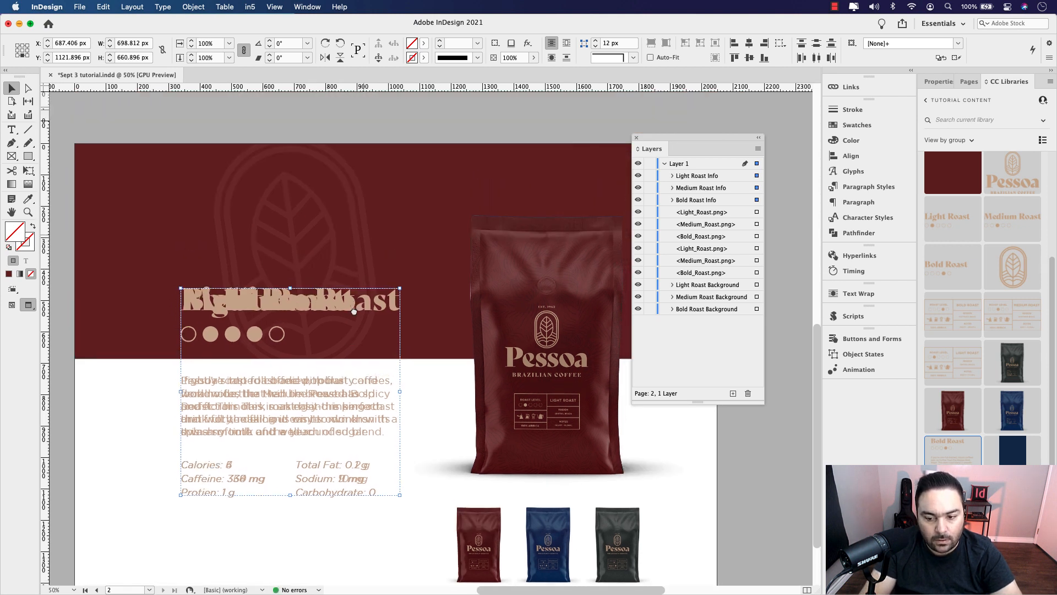
{"action": "left_click", "coordinate": [638, 187]}
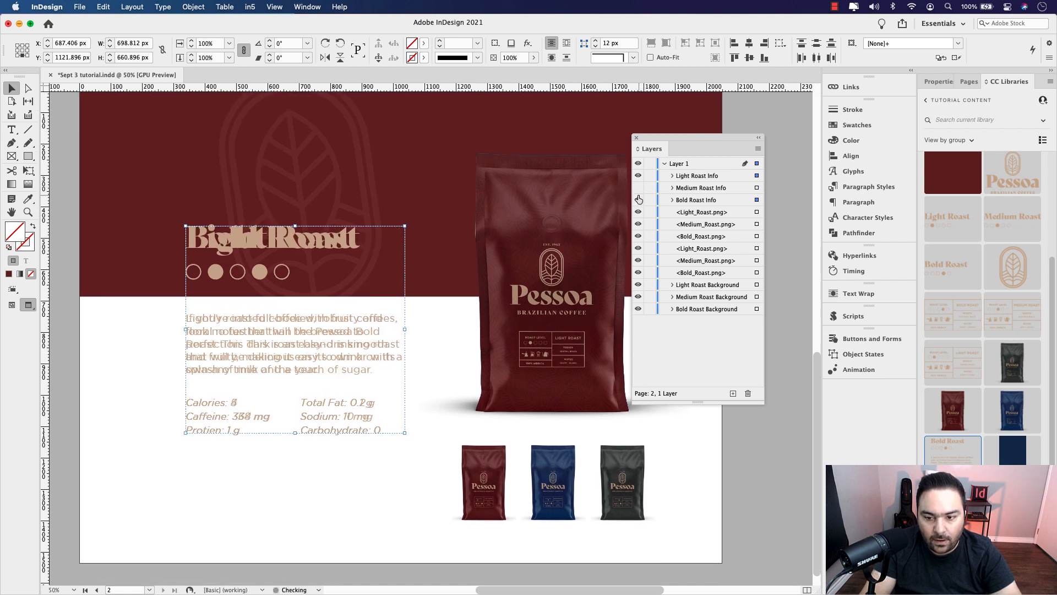
{"action": "left_click", "coordinate": [638, 200]}
{"action": "left_click", "coordinate": [638, 188]}
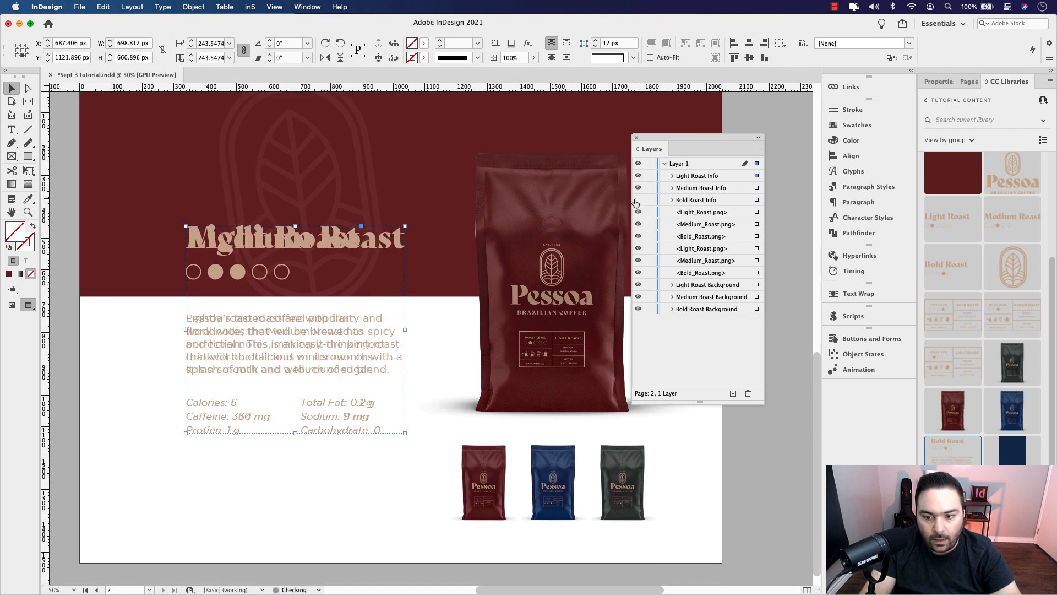
{"action": "left_click", "coordinate": [638, 200]}
{"action": "left_click_drag", "start_coordinate": [142, 340], "coordinate": [301, 397]}
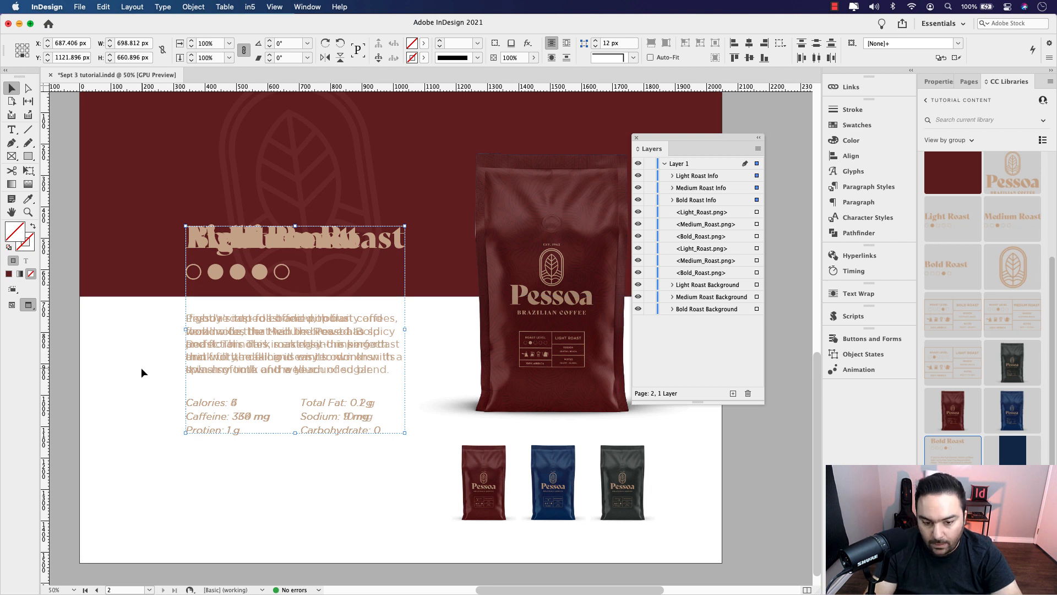
Nudge the three stacked roast info groups slightly to the right and deselect them
{"action": "key", "text": "shift+Right"}
{"action": "key", "text": "shift+Right"}
{"action": "key", "text": "shift+Left"}
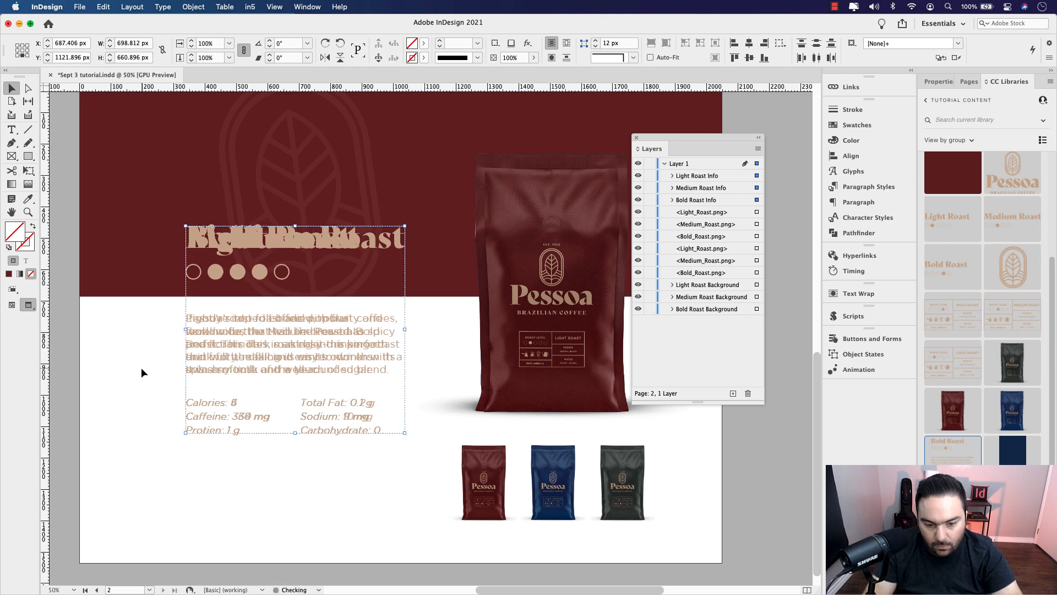
{"action": "left_click", "coordinate": [238, 507]}
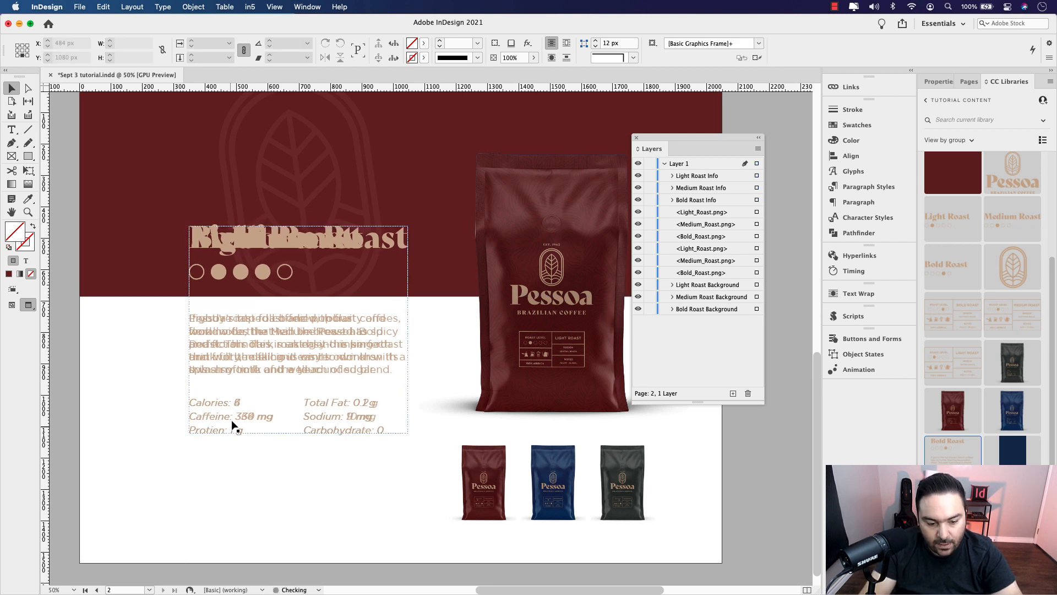
Copy the BUY ONLINE label from page 1 and paste it in place on page 2
{"action": "scroll", "coordinate": [237, 424], "scroll_direction": "up", "scroll_amount": 5}
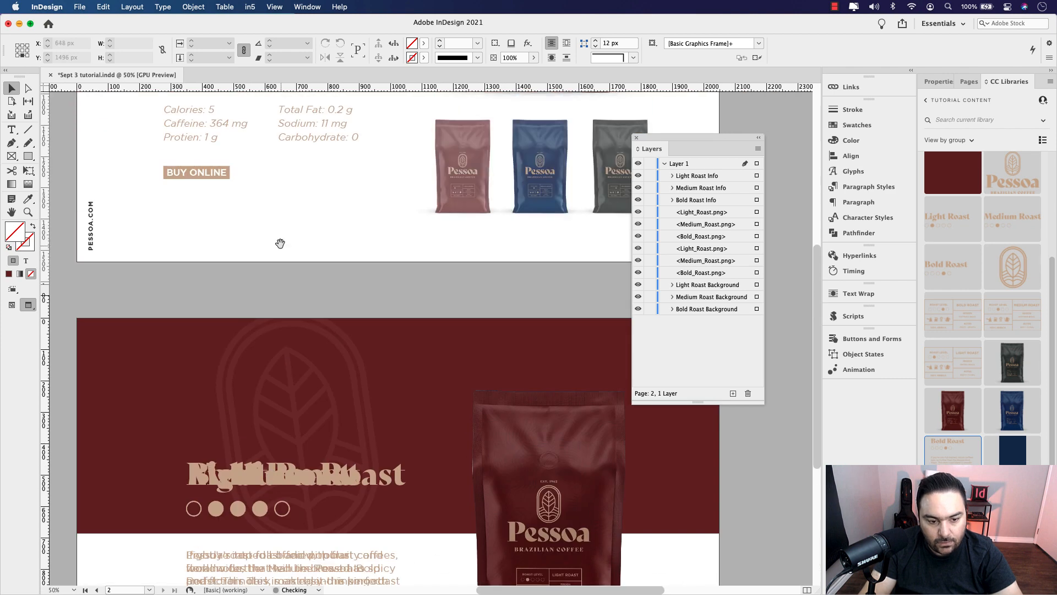
{"action": "left_click", "coordinate": [207, 180]}
{"action": "scroll", "coordinate": [254, 385], "scroll_direction": "down", "scroll_amount": 5}
{"action": "scroll", "coordinate": [237, 385], "scroll_direction": "down", "scroll_amount": 1}
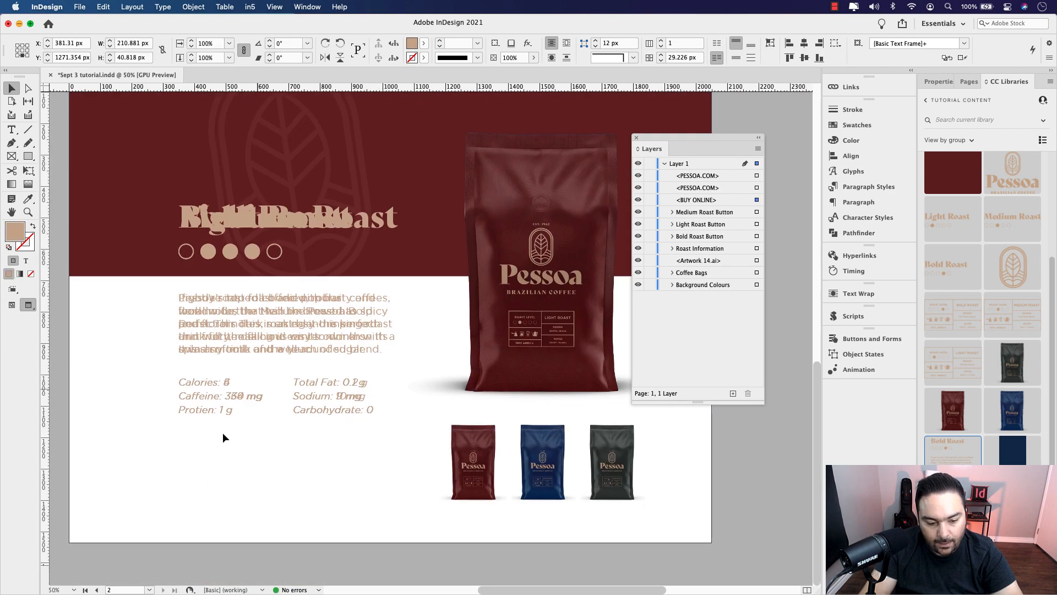
{"action": "key", "text": "super+alt+shift+v"}
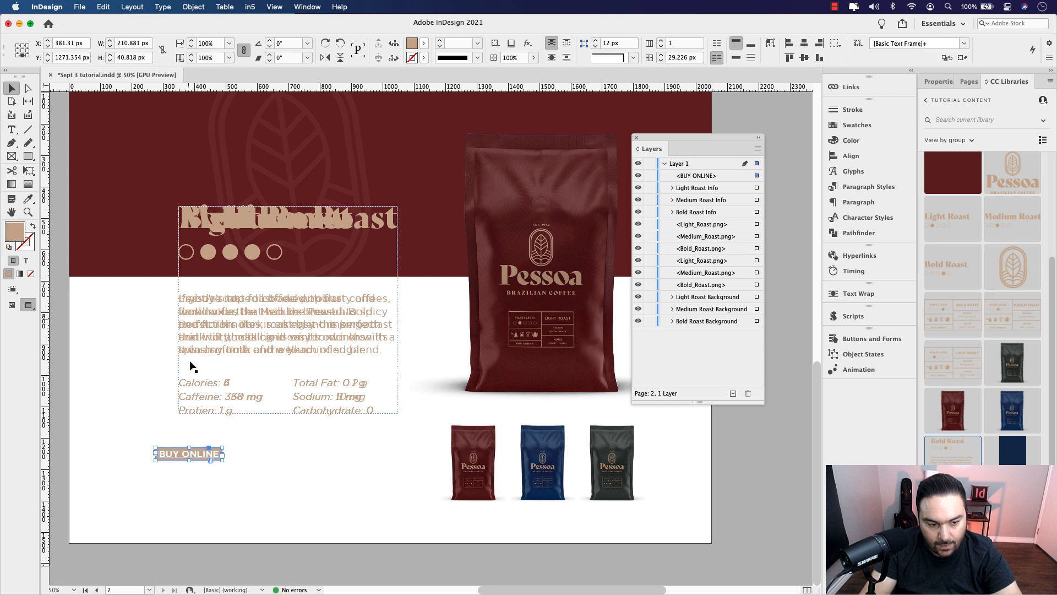
Move the three stacked roast info groups left to about X 633 px, nearly in line with the BUY ONLINE label
{"action": "left_click_drag", "start_coordinate": [157, 375], "coordinate": [264, 410]}
{"action": "key", "text": "shift+Left"}
{"action": "key", "text": "shift+Left"}
{"action": "key", "text": "shift+Left"}
{"action": "key", "text": "shift+Left"}
{"action": "key", "text": "shift+Left"}
{"action": "key", "text": "shift+Left"}
{"action": "key", "text": "Left"}
{"action": "key", "text": "Left"}
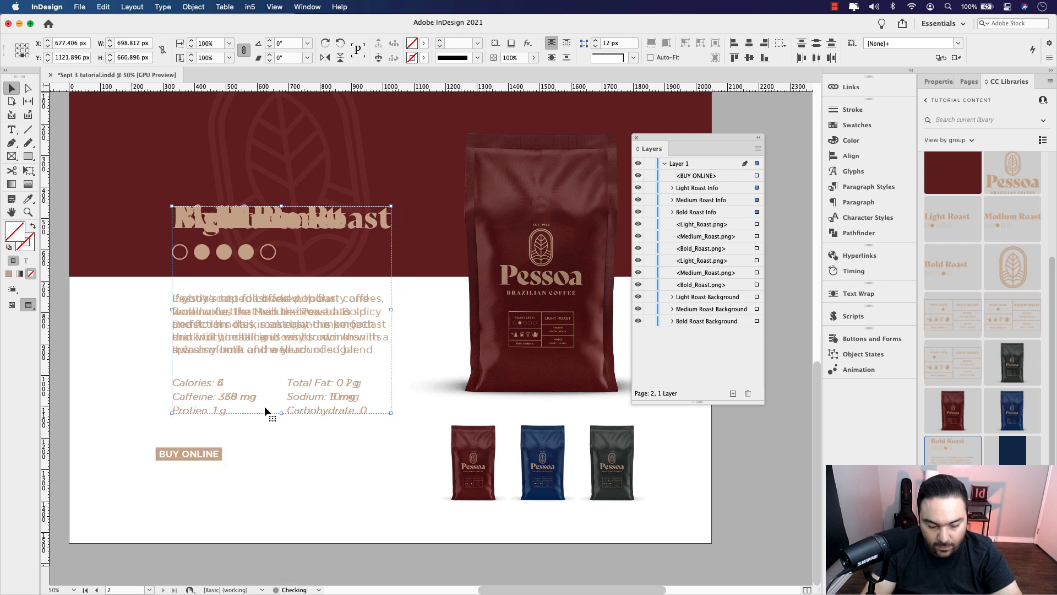
{"action": "key", "text": "Left"}
{"action": "key", "text": "Left"}
{"action": "key", "text": "Left"}
{"action": "key", "text": "Left"}
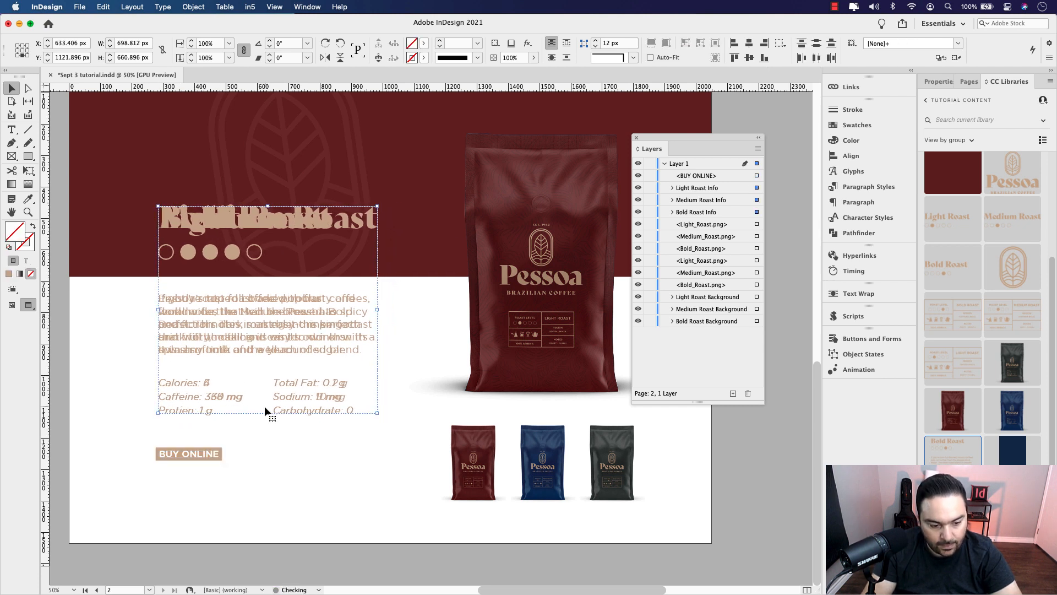
Shift the BUY ONLINE label on page 2 to about X 387 px so it lines up with the info text's left edge
{"action": "left_click", "coordinate": [188, 455]}
{"action": "left_click_drag", "start_coordinate": [189, 453], "coordinate": [191, 453]}
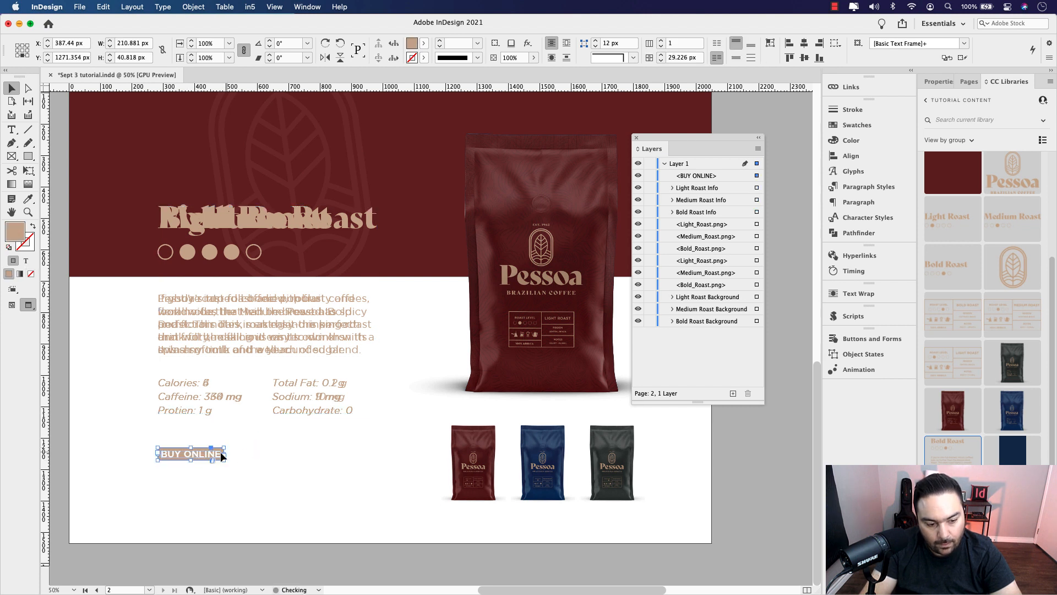
{"action": "left_click", "coordinate": [256, 447]}
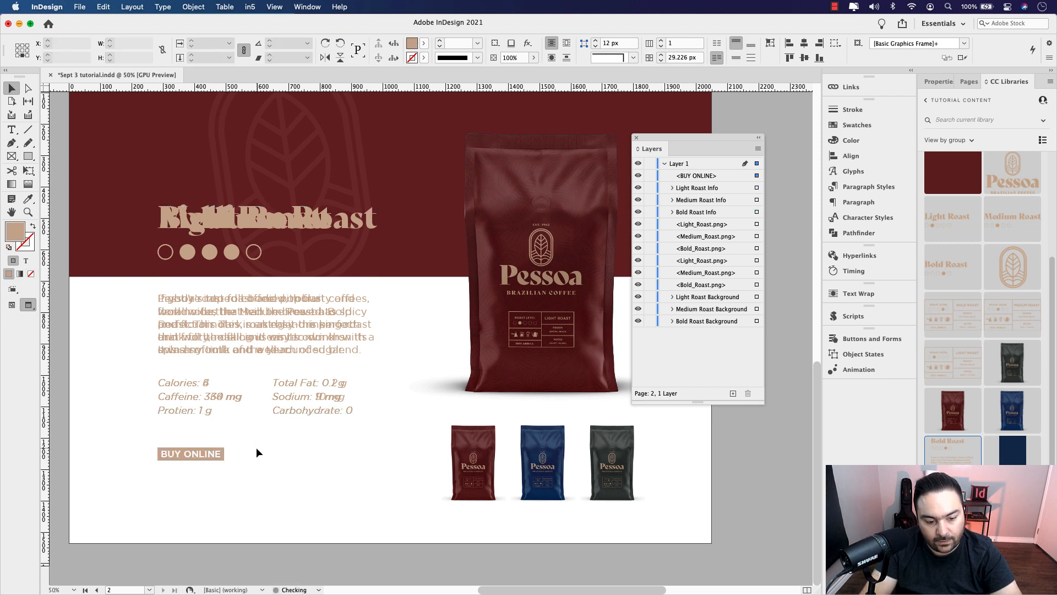
{"action": "left_click", "coordinate": [187, 451]}
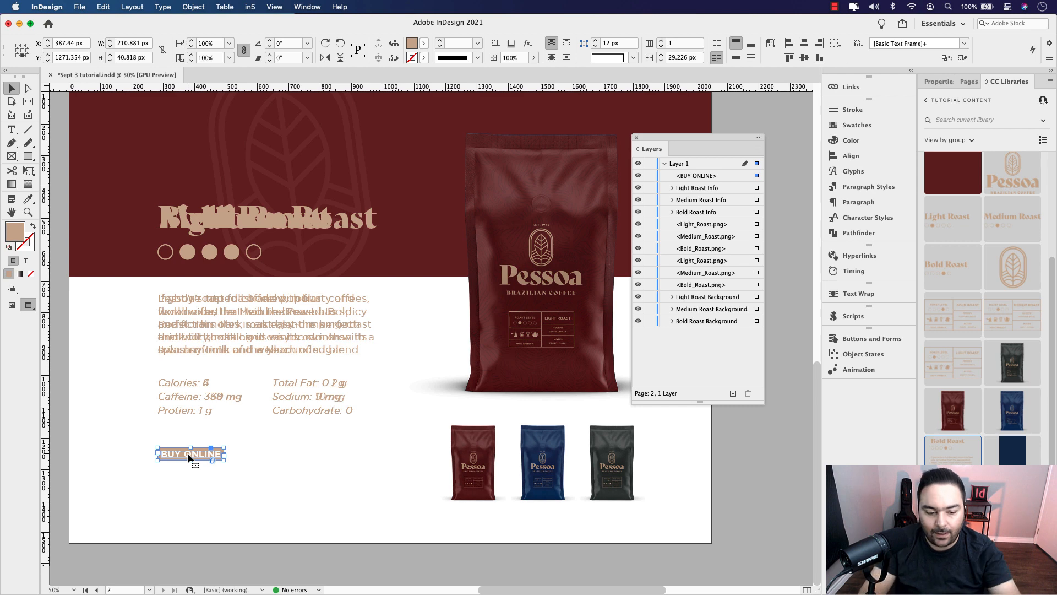
Copy the leaf logo from page 1's banner and paste it in place on page 2
{"action": "left_click_drag", "start_coordinate": [363, 216], "coordinate": [363, 345]}
{"action": "key", "text": "super+minus"}
{"action": "key", "text": "super+minus"}
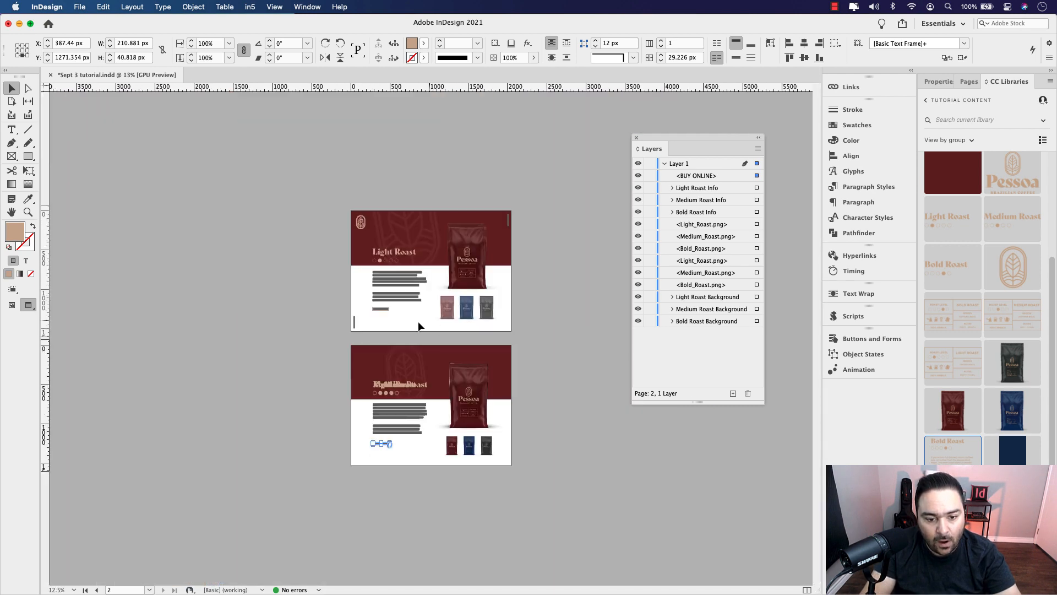
{"action": "key", "text": "super+equal"}
{"action": "left_click_drag", "start_coordinate": [494, 401], "coordinate": [378, 399]}
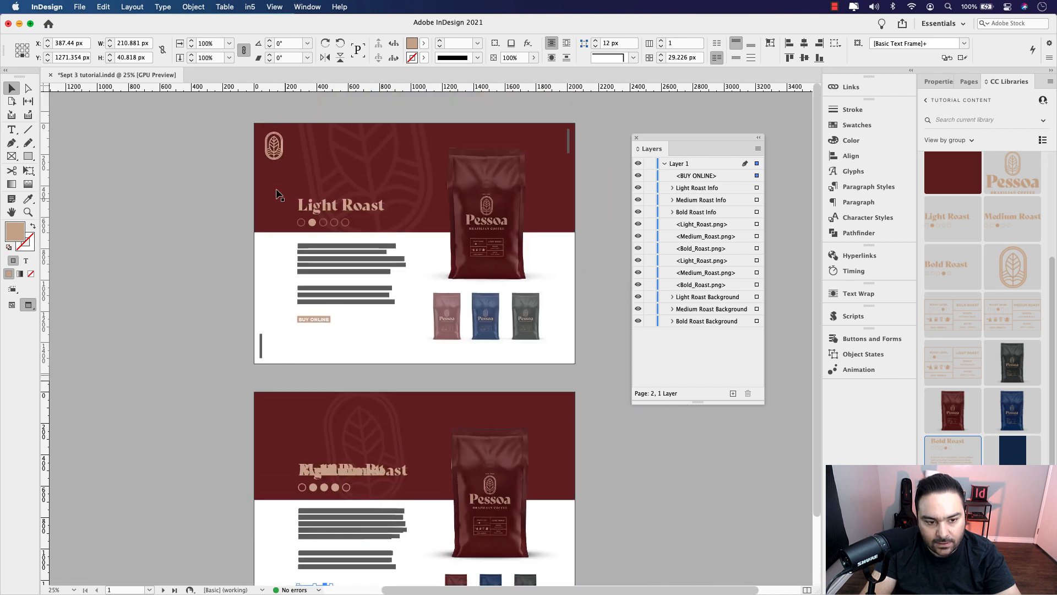
{"action": "left_click", "coordinate": [278, 151]}
{"action": "scroll", "coordinate": [292, 218], "scroll_direction": "down", "scroll_amount": 3}
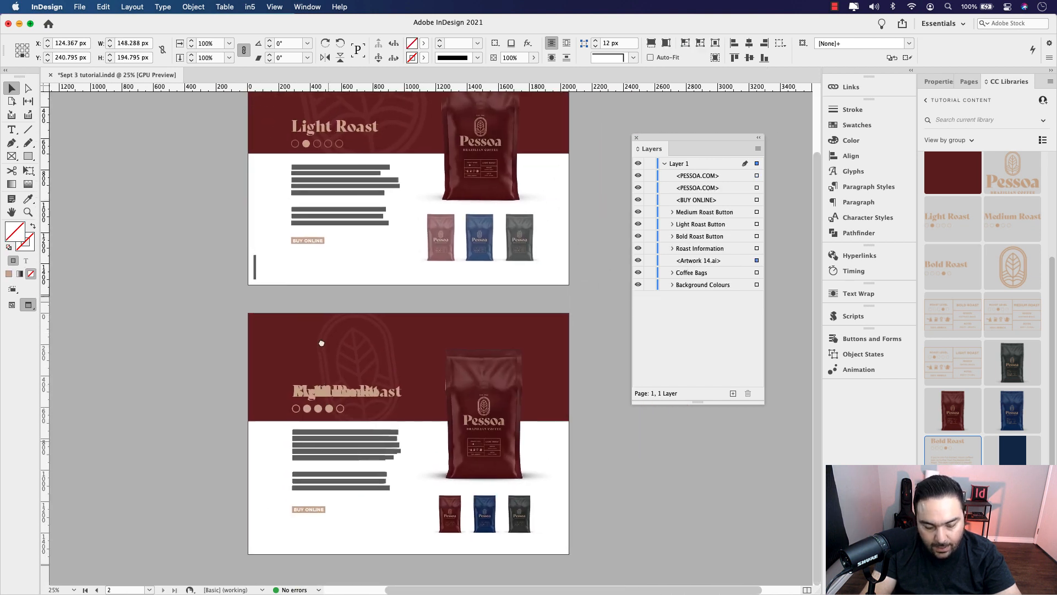
{"action": "key", "text": "alt+shift+super+v"}
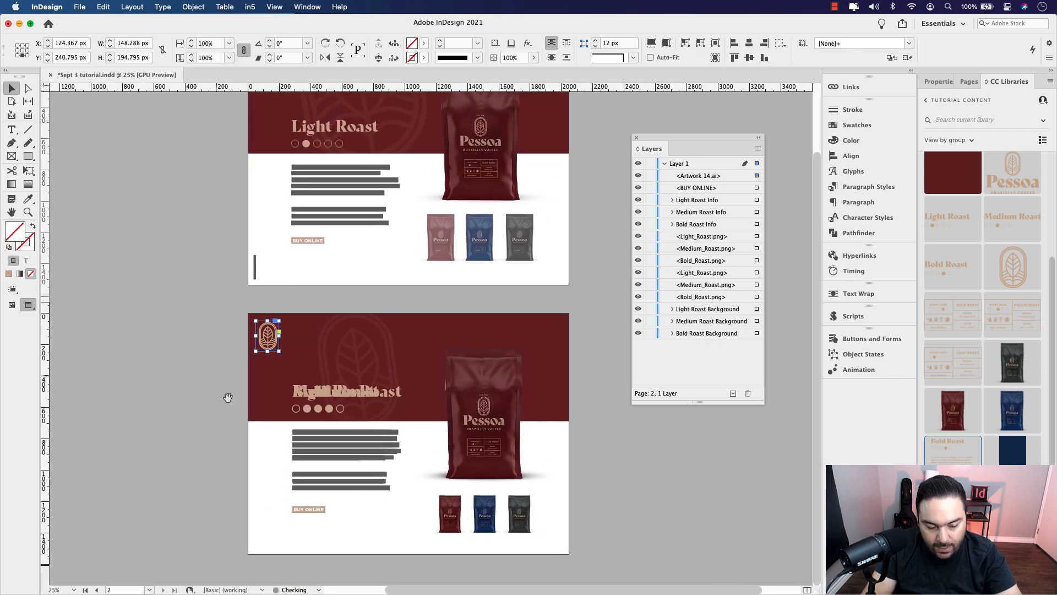
Copy both vertical PESSOA.COM texts from page 1, paste them in place on page 2, and deselect them
{"action": "scroll", "coordinate": [290, 361], "scroll_direction": "up", "scroll_amount": 2}
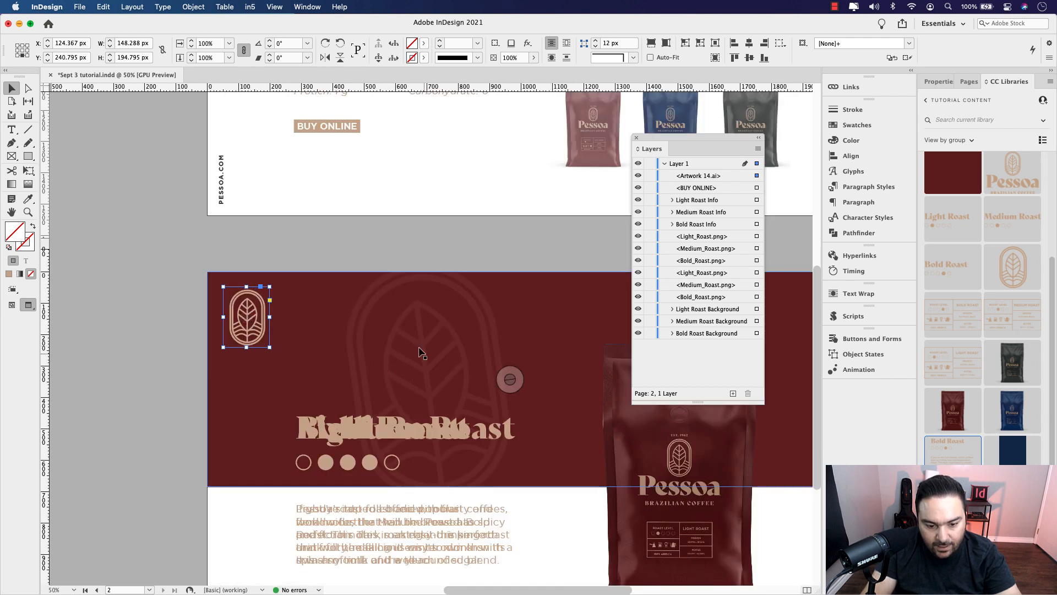
{"action": "scroll", "coordinate": [407, 353], "scroll_direction": "down", "scroll_amount": 5}
{"action": "scroll", "coordinate": [402, 280], "scroll_direction": "up", "scroll_amount": 7}
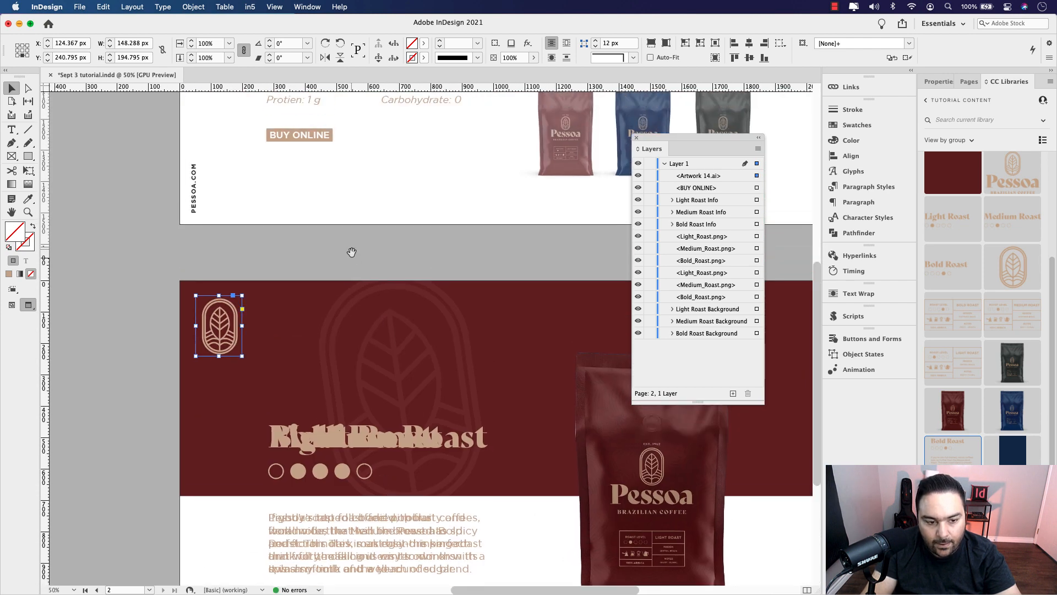
{"action": "left_click", "coordinate": [188, 282]}
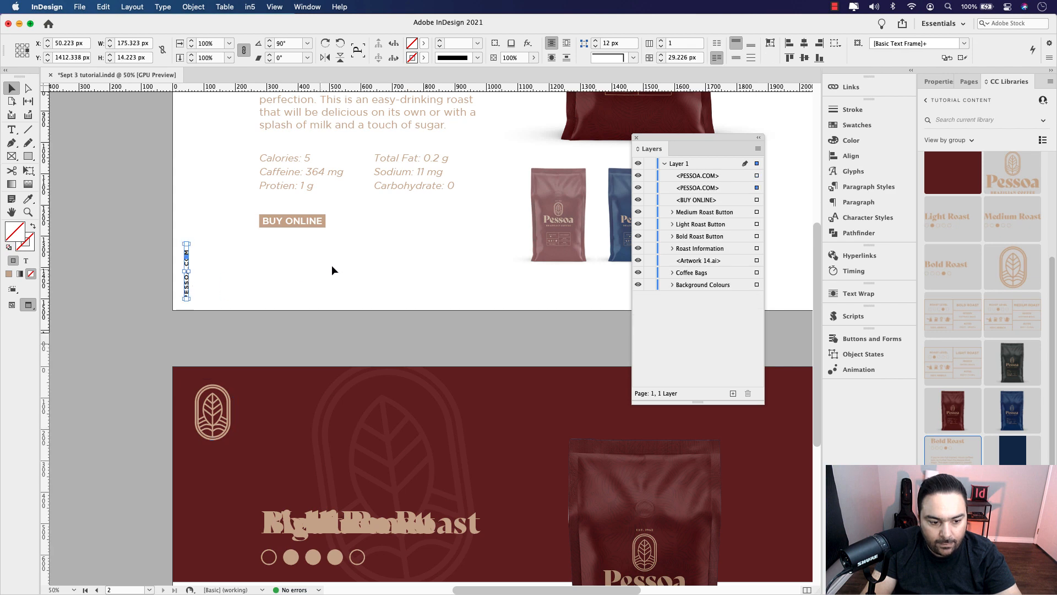
{"action": "scroll", "coordinate": [331, 265], "scroll_direction": "up", "scroll_amount": 7}
{"action": "scroll", "coordinate": [529, 213], "scroll_direction": "right", "scroll_amount": 7}
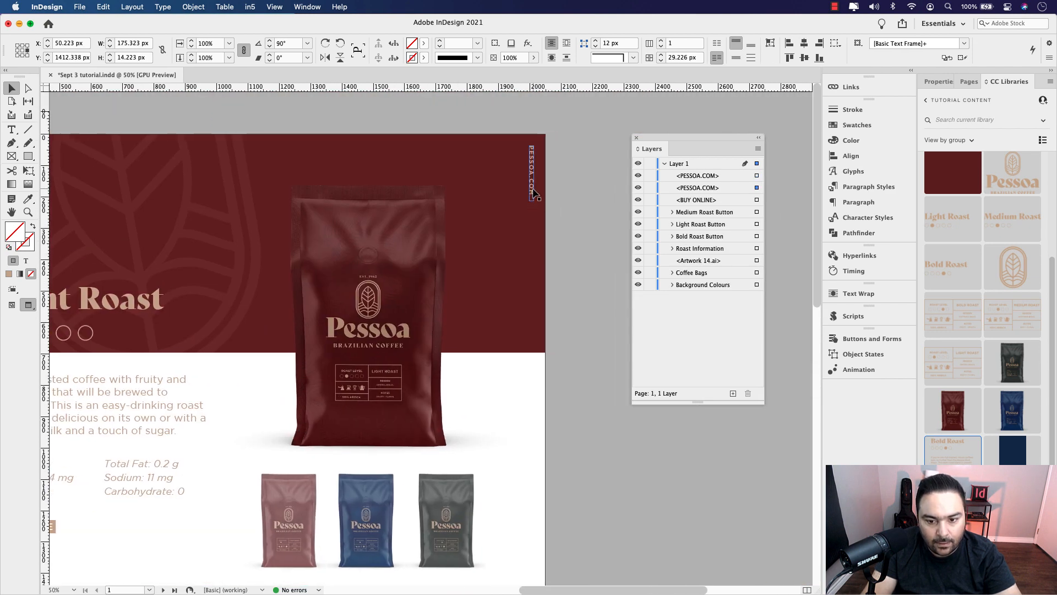
{"action": "left_click", "coordinate": [531, 190], "text": "shift"}
{"action": "left_click_drag", "start_coordinate": [378, 473], "coordinate": [455, 198]}
{"action": "left_click_drag", "start_coordinate": [346, 413], "coordinate": [386, 169]}
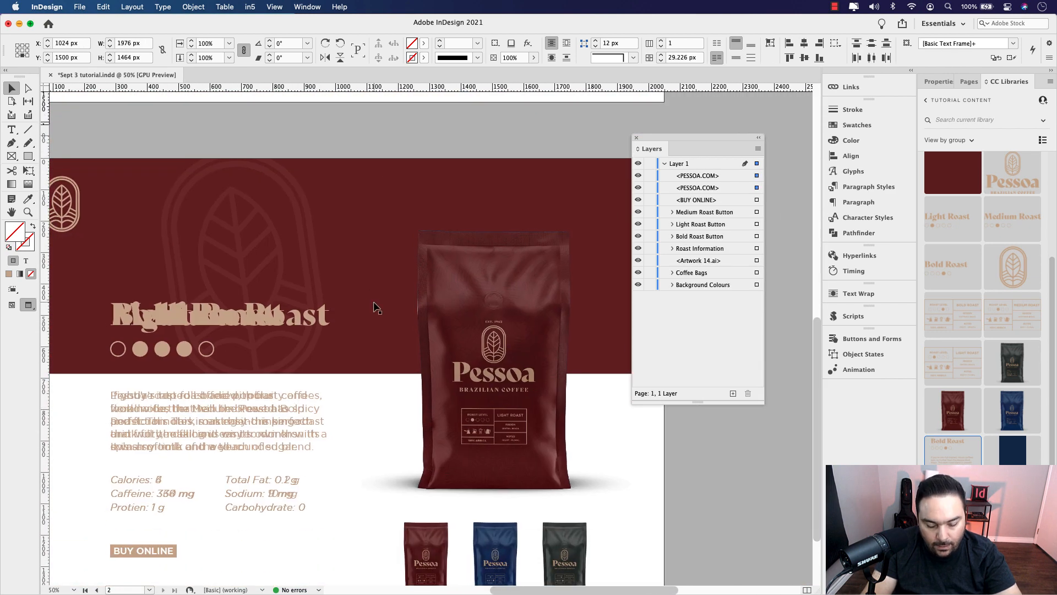
{"action": "left_click_drag", "start_coordinate": [354, 445], "coordinate": [397, 348]}
{"action": "left_click", "coordinate": [125, 335]}
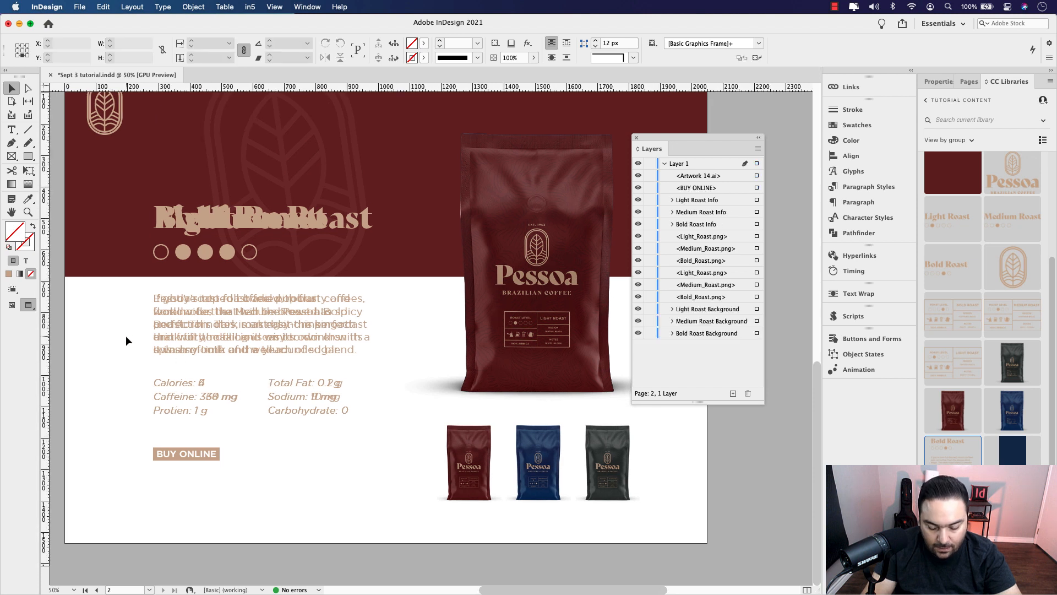
{"action": "key", "text": "super+alt+shift+v"}
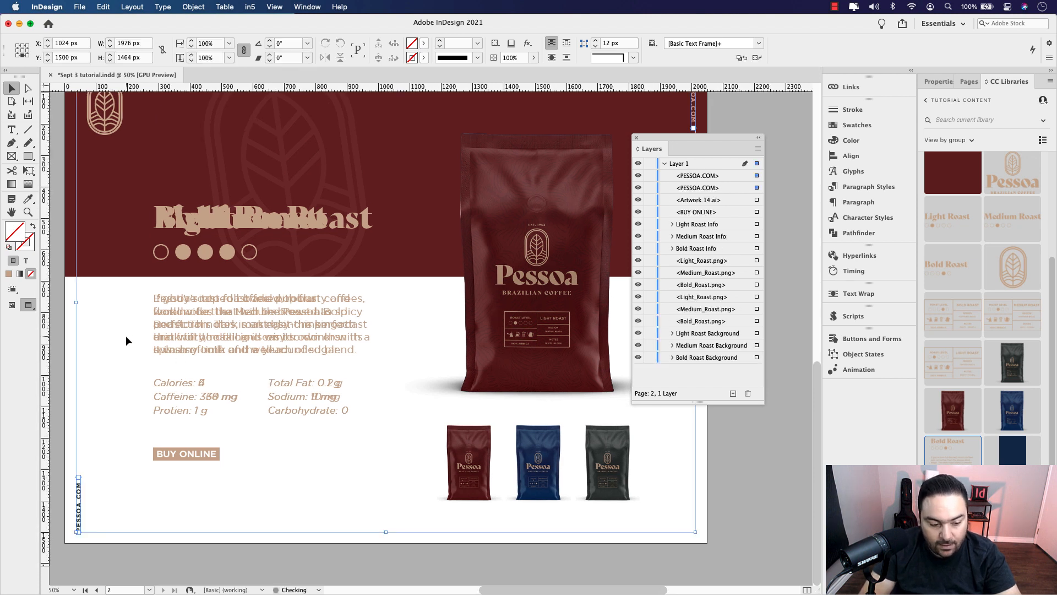
{"action": "left_click_drag", "start_coordinate": [281, 337], "coordinate": [237, 365]}
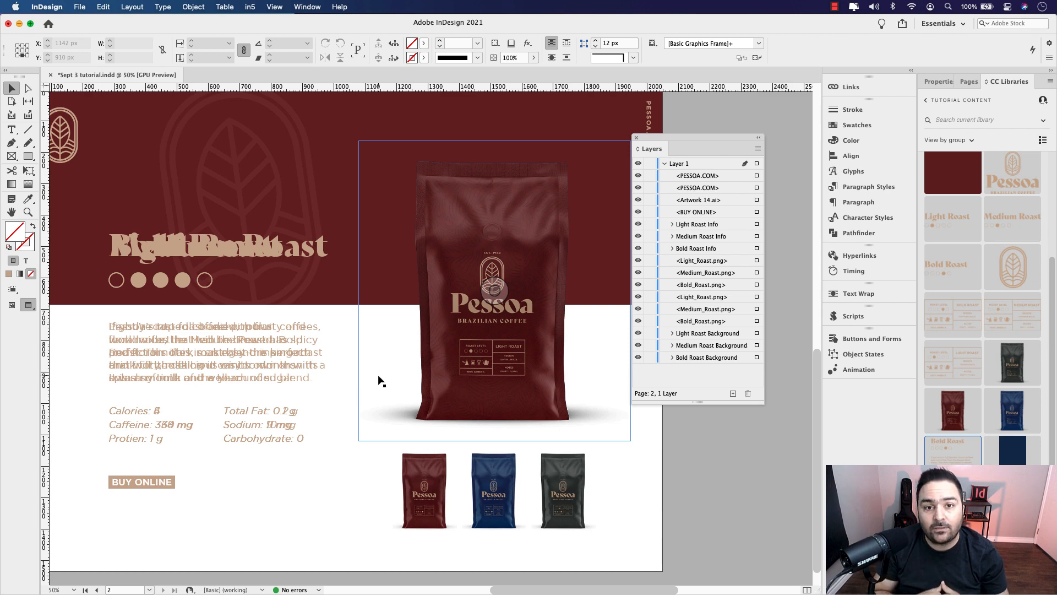
Group the Buttons and Forms, Object States and Animation panels with the floating Layers panel and place it beside the large bag
{"action": "left_click_drag", "start_coordinate": [679, 135], "coordinate": [666, 125]}
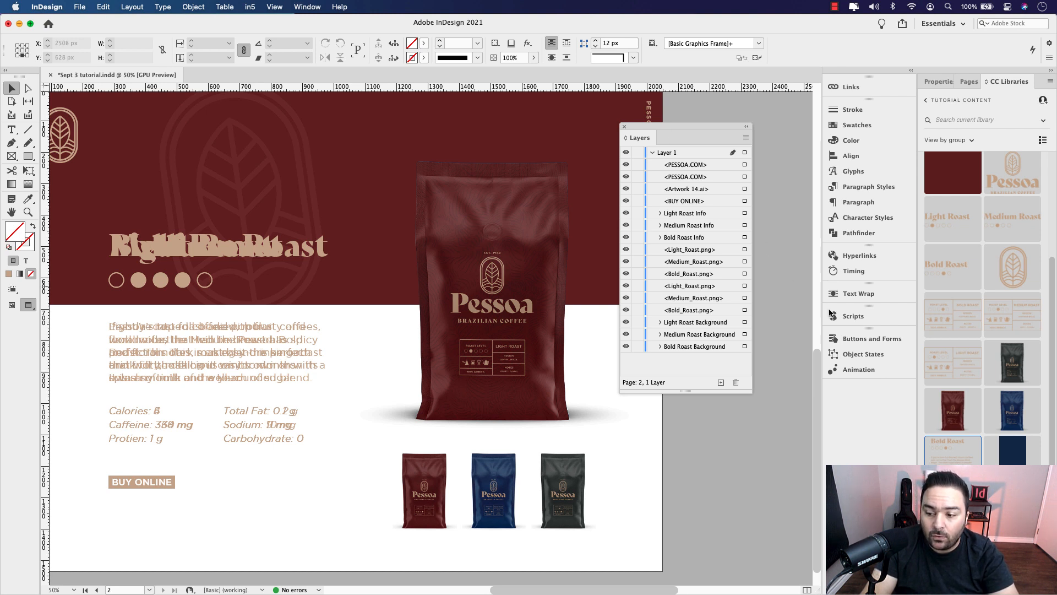
{"action": "left_click_drag", "start_coordinate": [858, 338], "coordinate": [721, 190]}
{"action": "left_click_drag", "start_coordinate": [682, 141], "coordinate": [645, 132]}
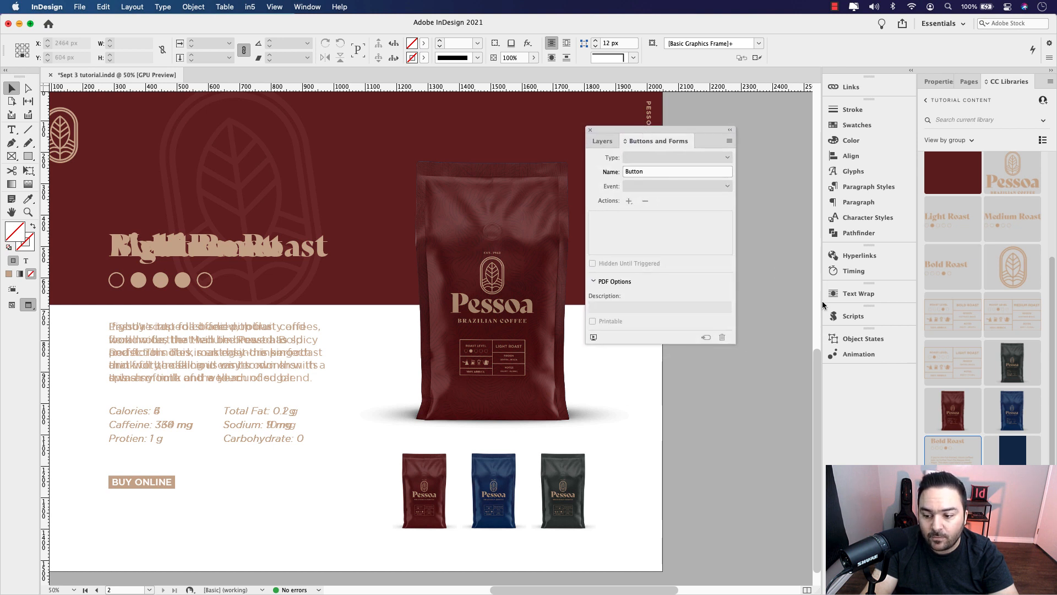
{"action": "left_click", "coordinate": [846, 338]}
{"action": "left_click_drag", "start_coordinate": [850, 337], "coordinate": [661, 136]}
{"action": "left_click_drag", "start_coordinate": [856, 339], "coordinate": [695, 147]}
{"action": "left_click", "coordinate": [621, 152]}
{"action": "left_click", "coordinate": [656, 153]}
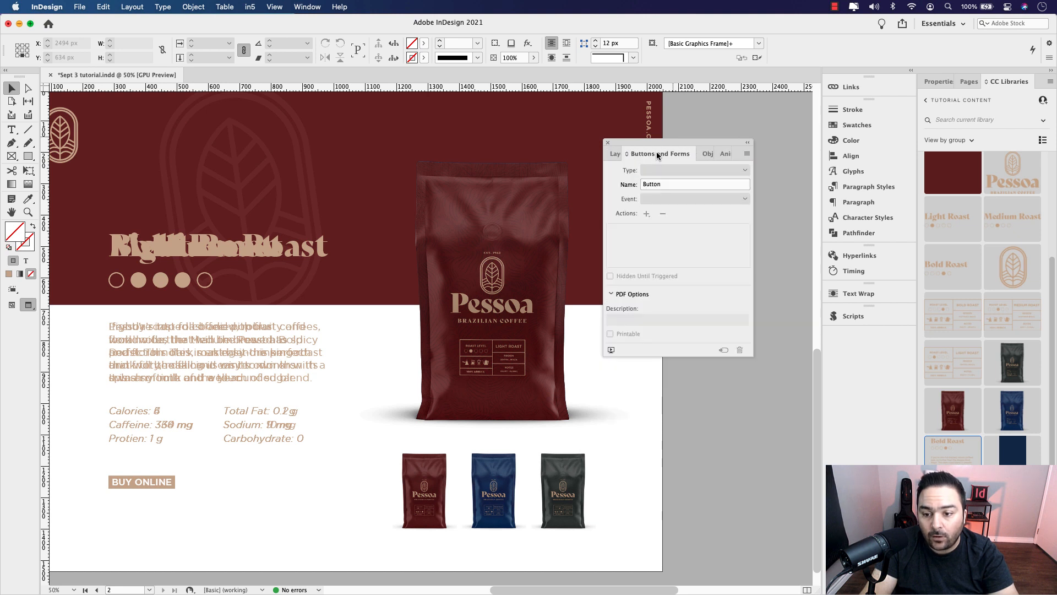
{"action": "left_click", "coordinate": [706, 154]}
{"action": "left_click", "coordinate": [706, 156]}
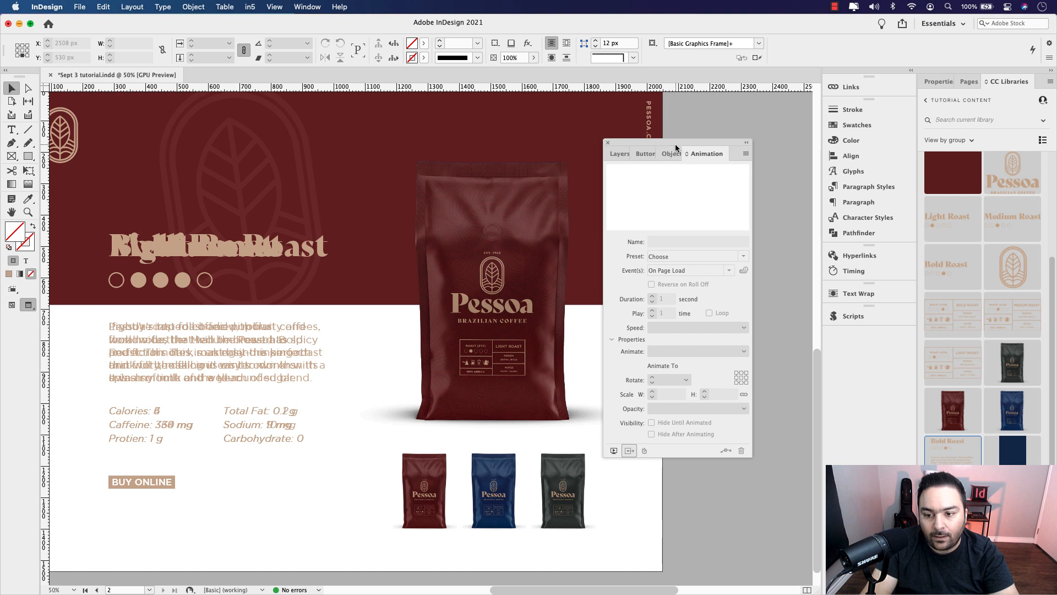
{"action": "left_click_drag", "start_coordinate": [675, 145], "coordinate": [663, 149]}
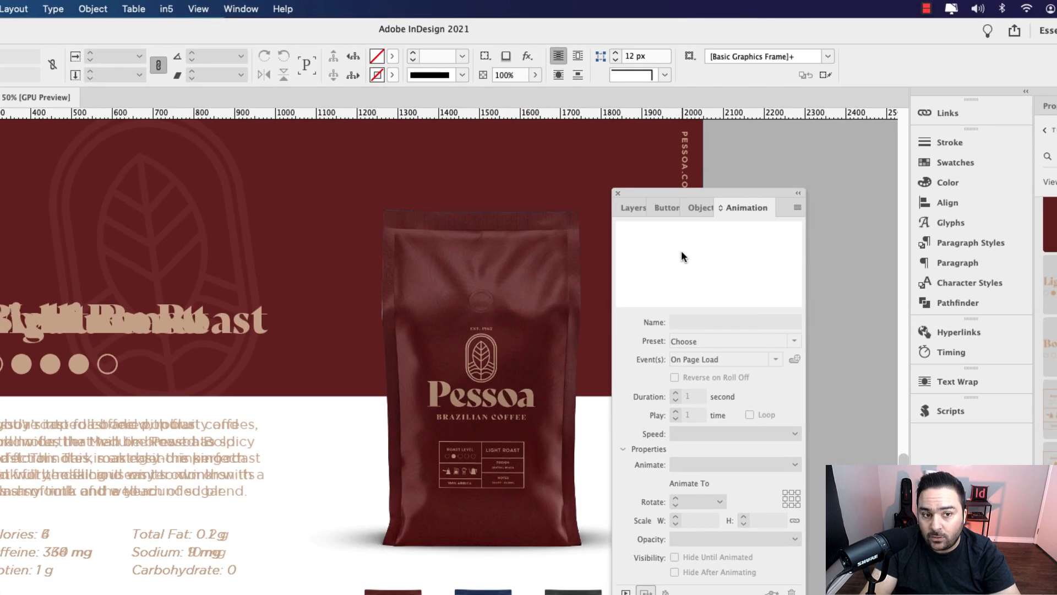
{"action": "left_click", "coordinate": [241, 8]}
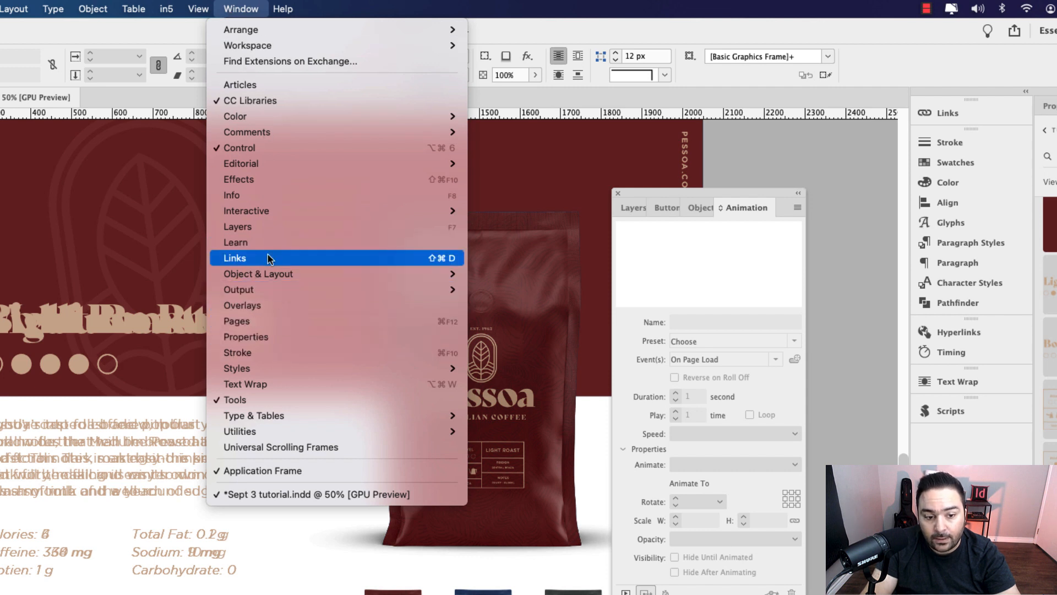
{"action": "mouse_move", "coordinate": [266, 215]}
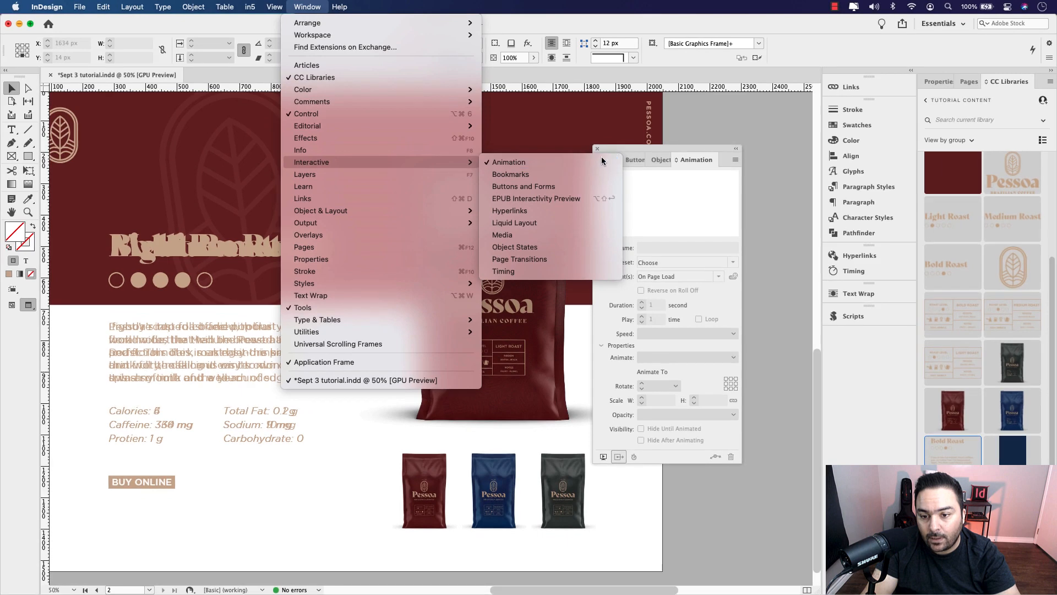
{"action": "left_click", "coordinate": [648, 192]}
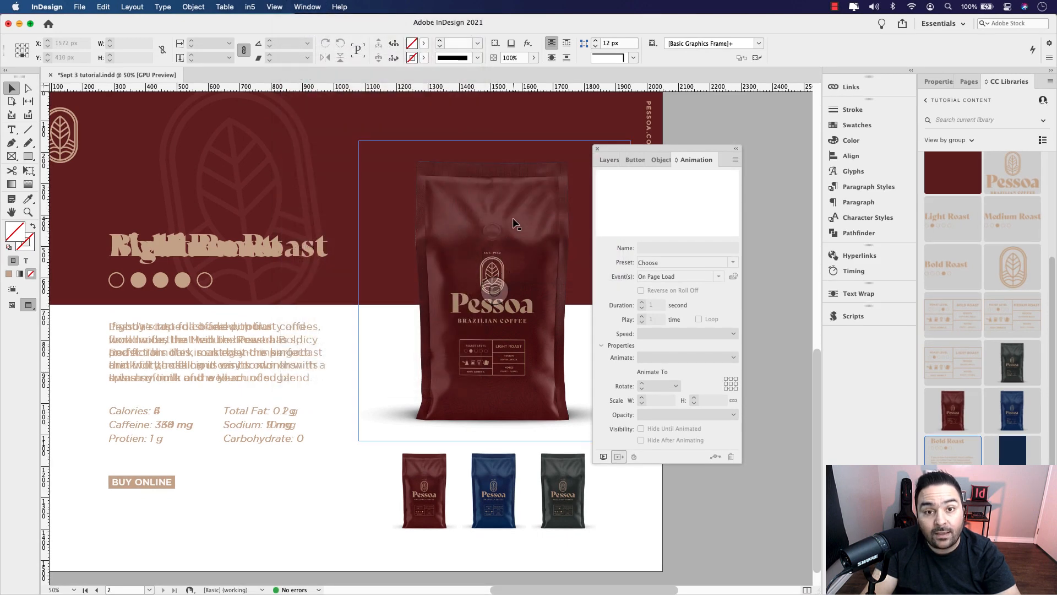
Select the three stacked large bag images and convert them into a multi-state object with one state per bag
{"action": "scroll", "coordinate": [515, 221], "scroll_direction": "right", "scroll_amount": 5}
{"action": "left_click", "coordinate": [609, 159]}
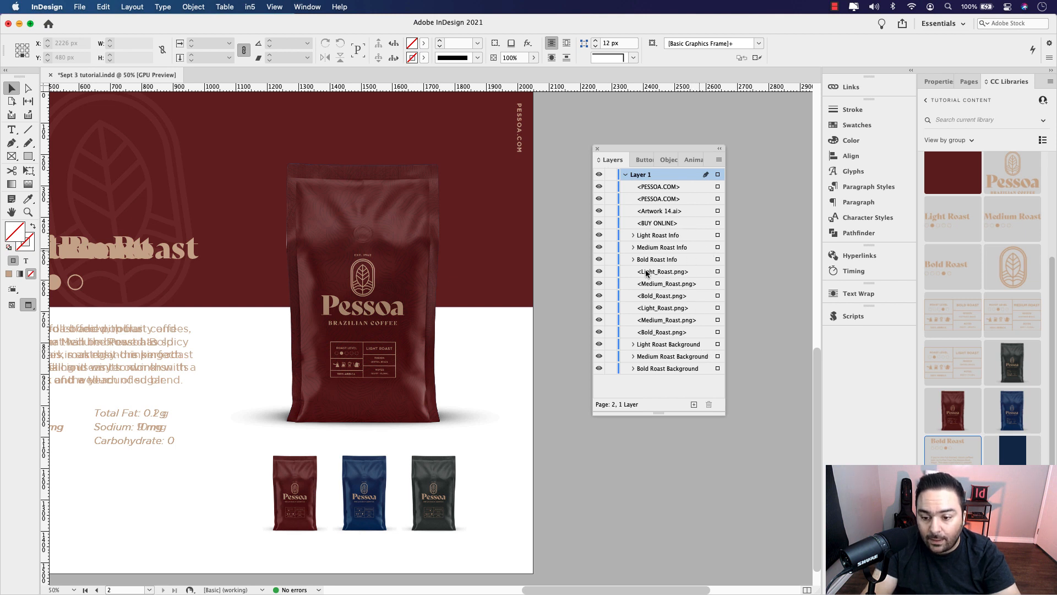
{"action": "left_click_drag", "start_coordinate": [524, 334], "coordinate": [377, 388]}
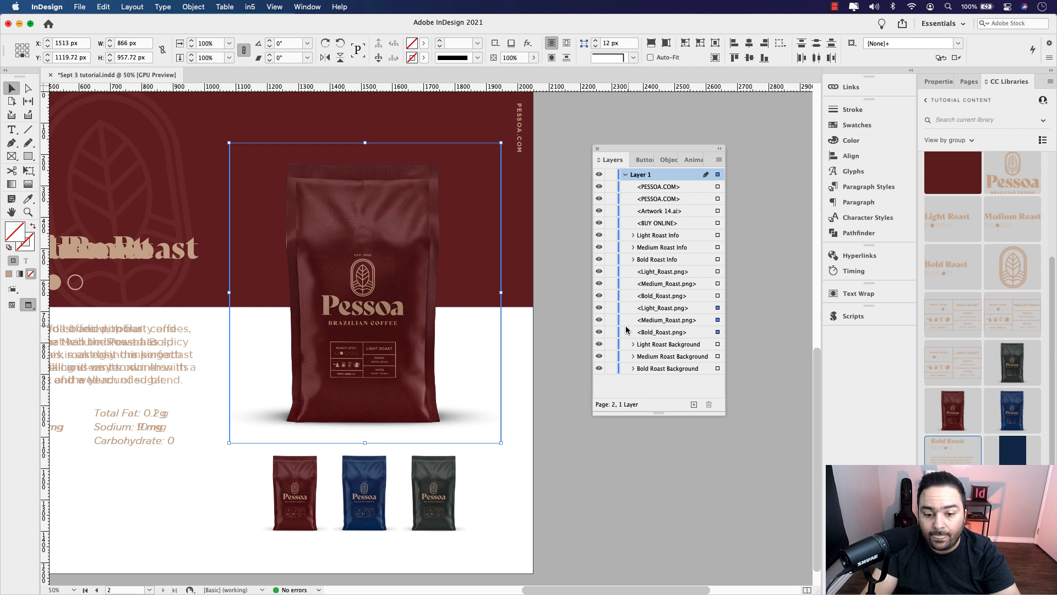
{"action": "left_click", "coordinate": [669, 160]}
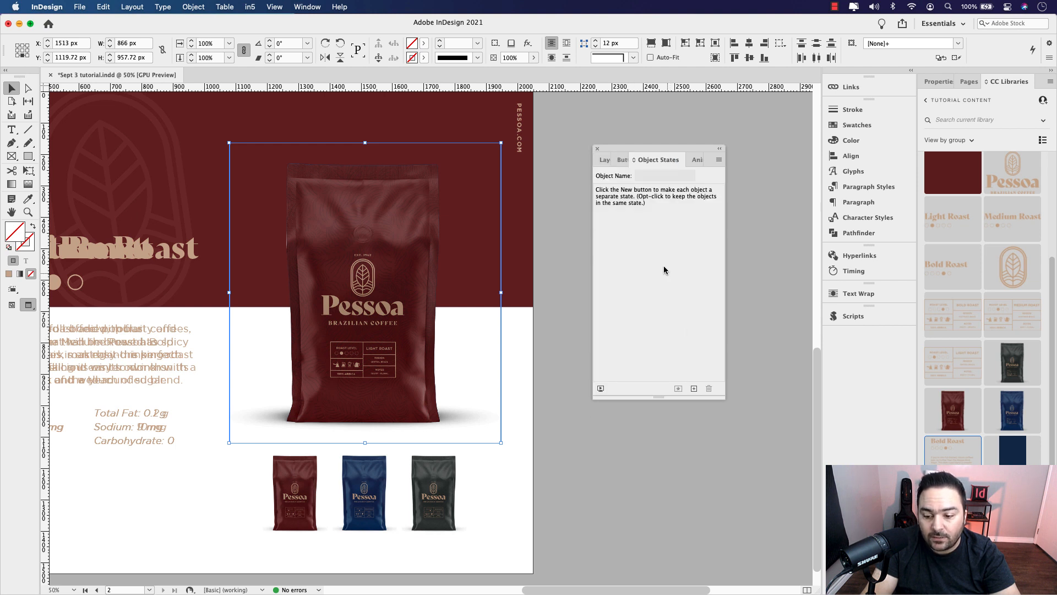
{"action": "left_click", "coordinate": [694, 389]}
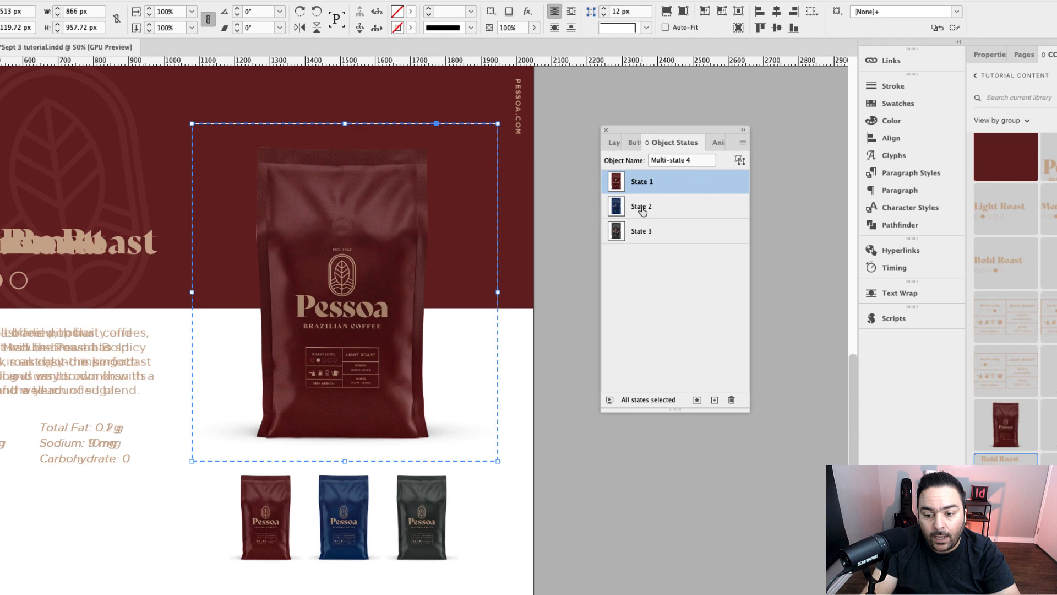
Cycle through the red, blue and black bag states of the coffee bag multi-state object, finishing on State 1
{"action": "left_click", "coordinate": [630, 221]}
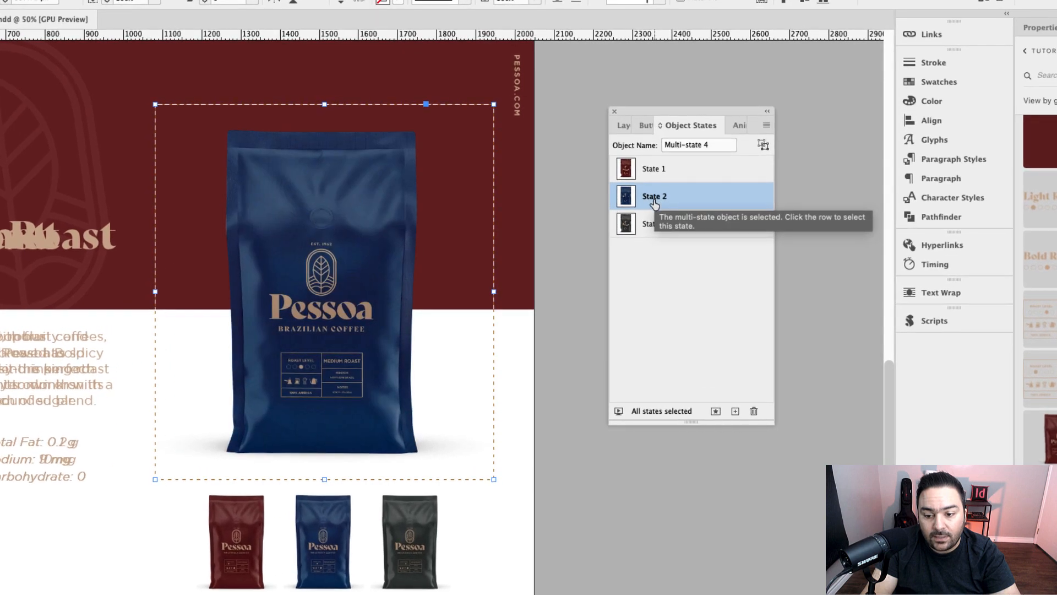
{"action": "left_click", "coordinate": [649, 223]}
{"action": "left_click", "coordinate": [647, 175]}
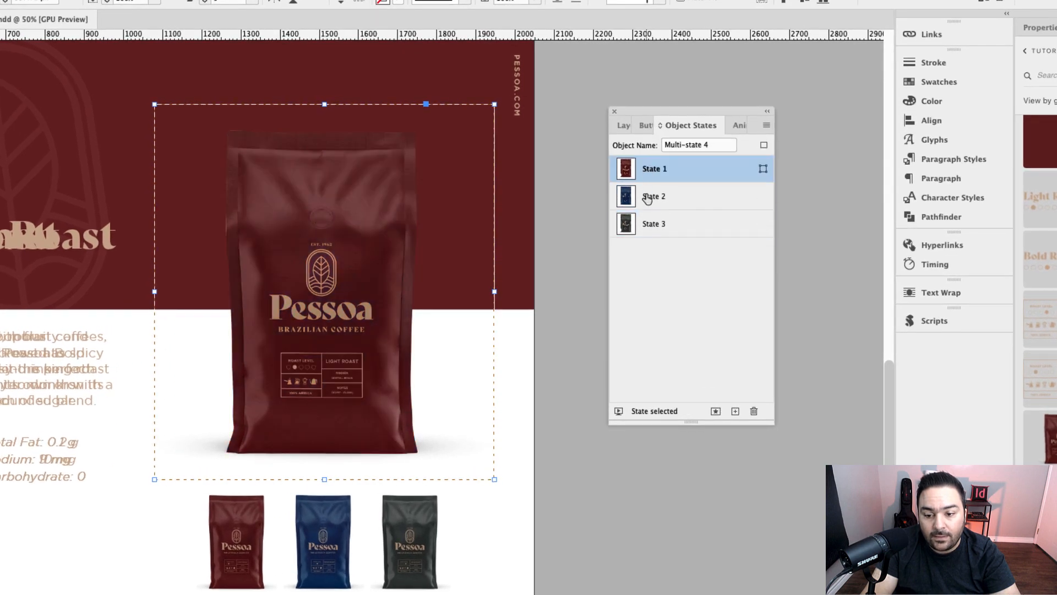
{"action": "left_click", "coordinate": [648, 197]}
{"action": "left_click", "coordinate": [646, 223]}
{"action": "left_click", "coordinate": [650, 175]}
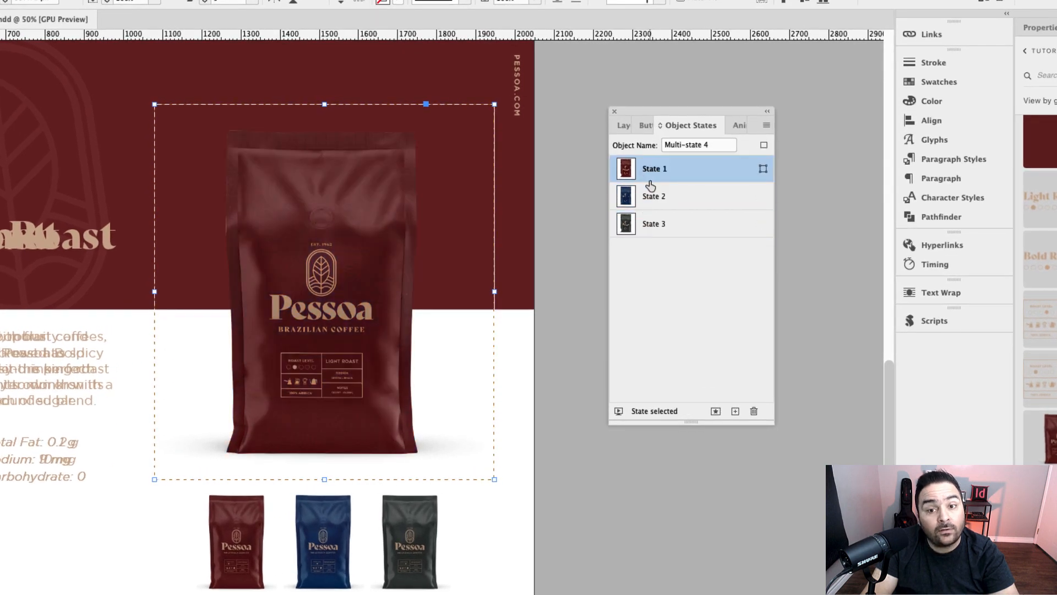
{"action": "left_click", "coordinate": [651, 202]}
{"action": "left_click", "coordinate": [650, 228]}
{"action": "left_click", "coordinate": [649, 171]}
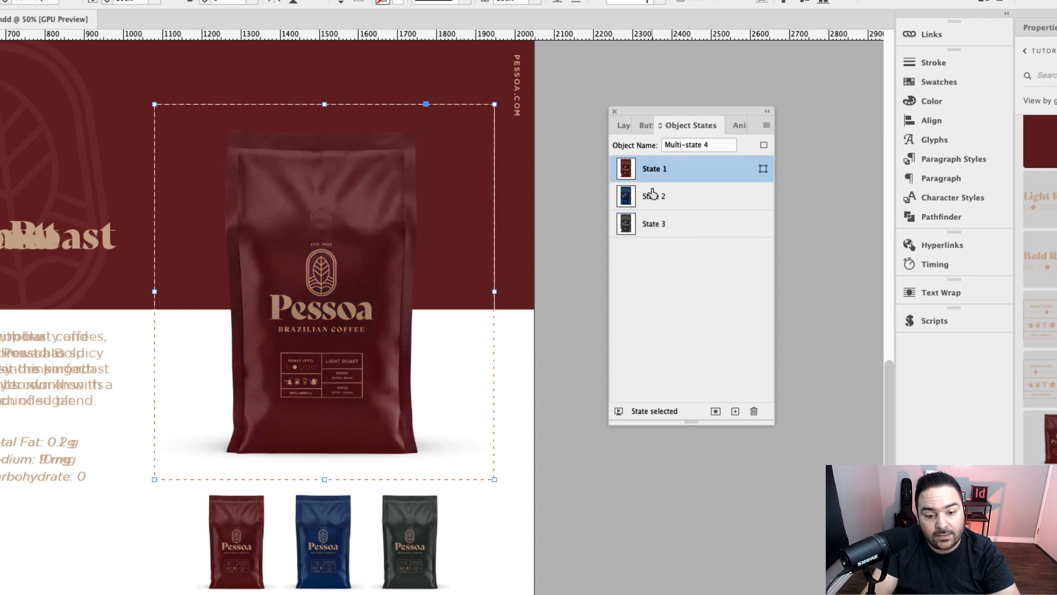
{"action": "left_click", "coordinate": [652, 196]}
{"action": "left_click", "coordinate": [650, 224]}
{"action": "left_click", "coordinate": [649, 170]}
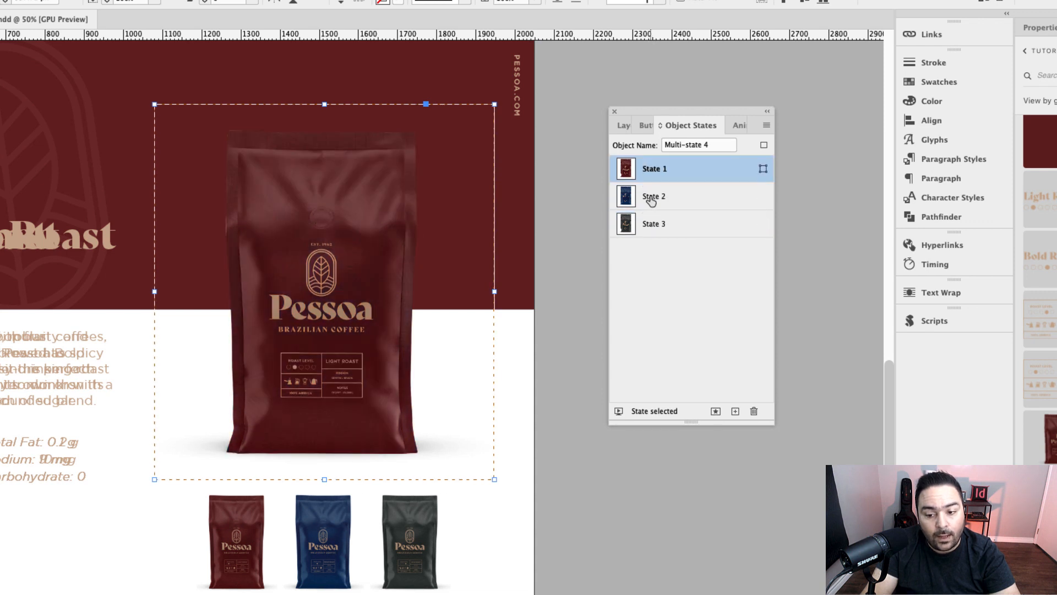
{"action": "left_click", "coordinate": [651, 199]}
{"action": "left_click", "coordinate": [653, 228]}
{"action": "left_click", "coordinate": [651, 175]}
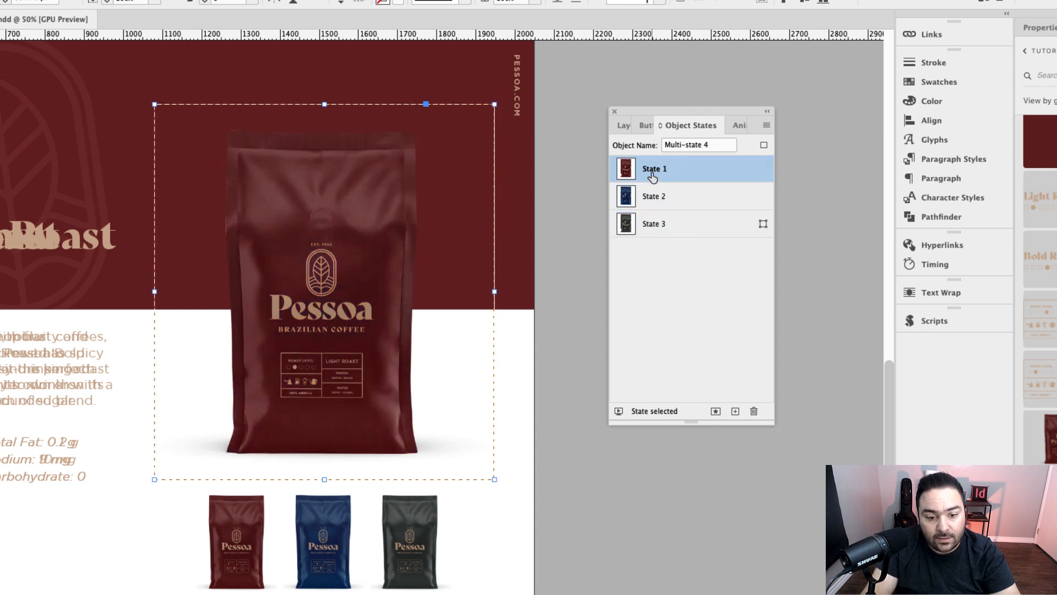
{"action": "left_click", "coordinate": [651, 201]}
{"action": "left_click", "coordinate": [651, 225]}
{"action": "left_click", "coordinate": [651, 204]}
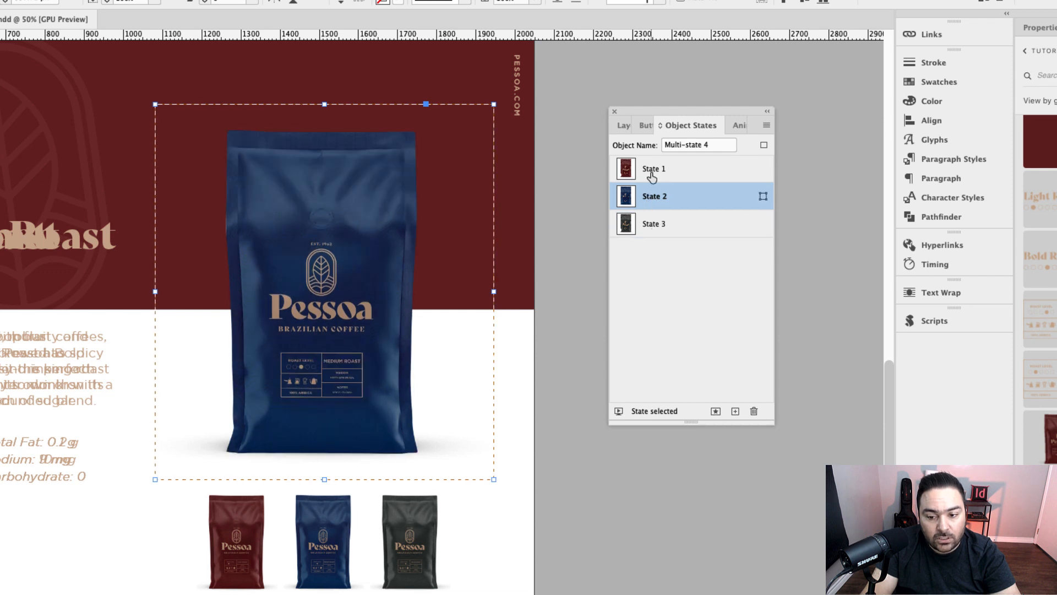
{"action": "left_click", "coordinate": [652, 175]}
{"action": "left_click", "coordinate": [651, 199]}
{"action": "left_click", "coordinate": [650, 221]}
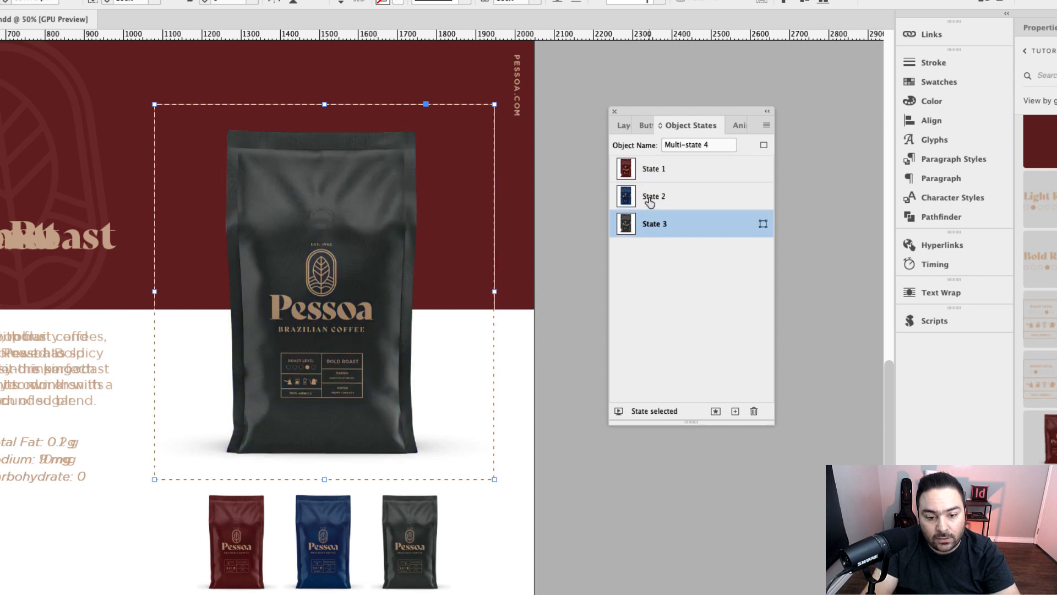
{"action": "left_click", "coordinate": [649, 198]}
{"action": "left_click", "coordinate": [651, 177]}
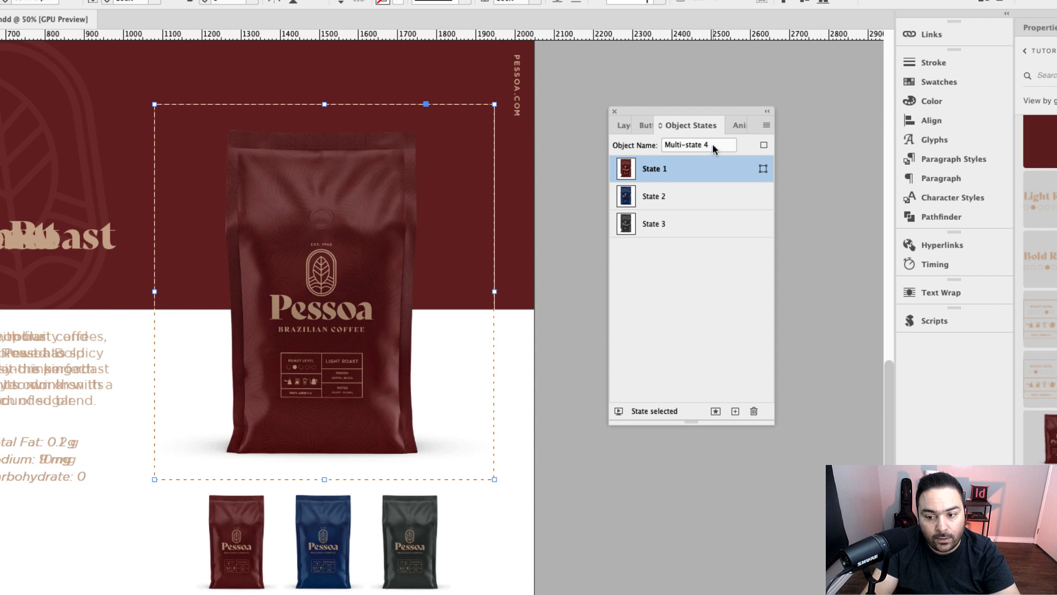
Rename the coffee bag multi-state object to "Coffee Bag Images"
{"action": "left_click_drag", "start_coordinate": [714, 145], "coordinate": [661, 144]}
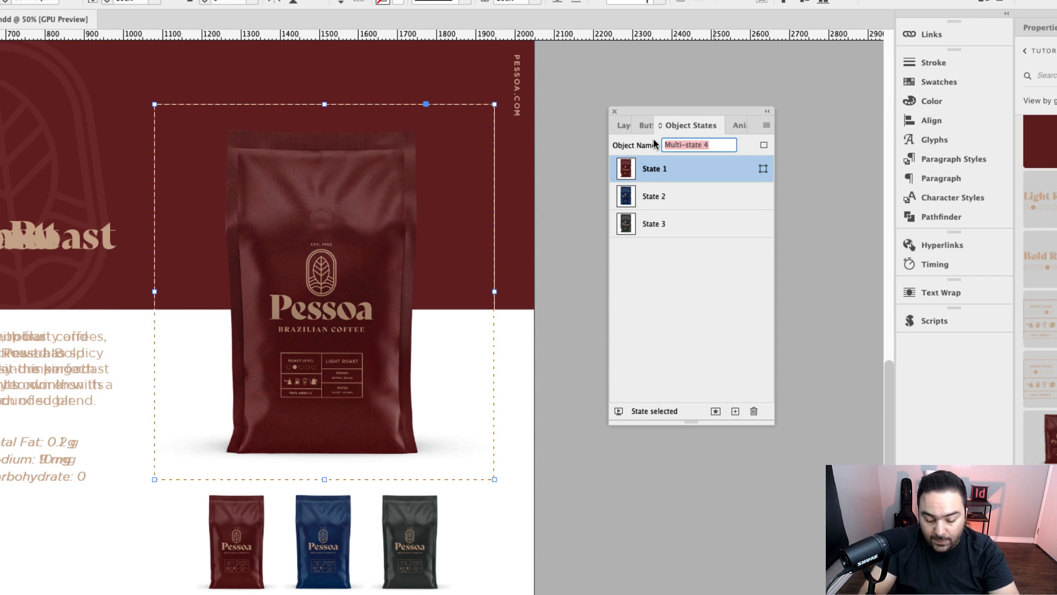
{"action": "type", "text": "P"}
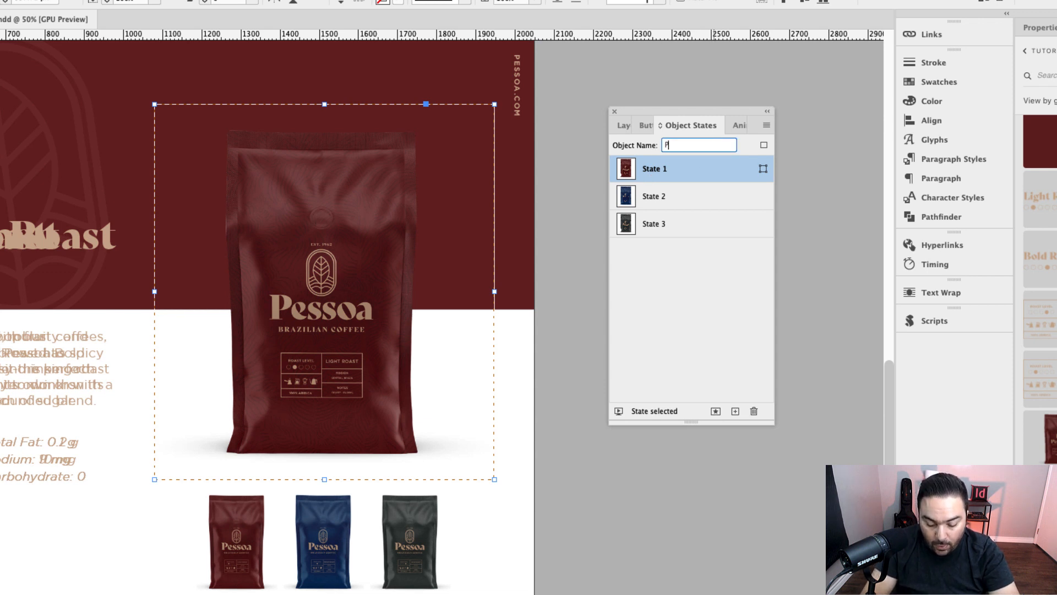
{"action": "type", "text": "roduct "}
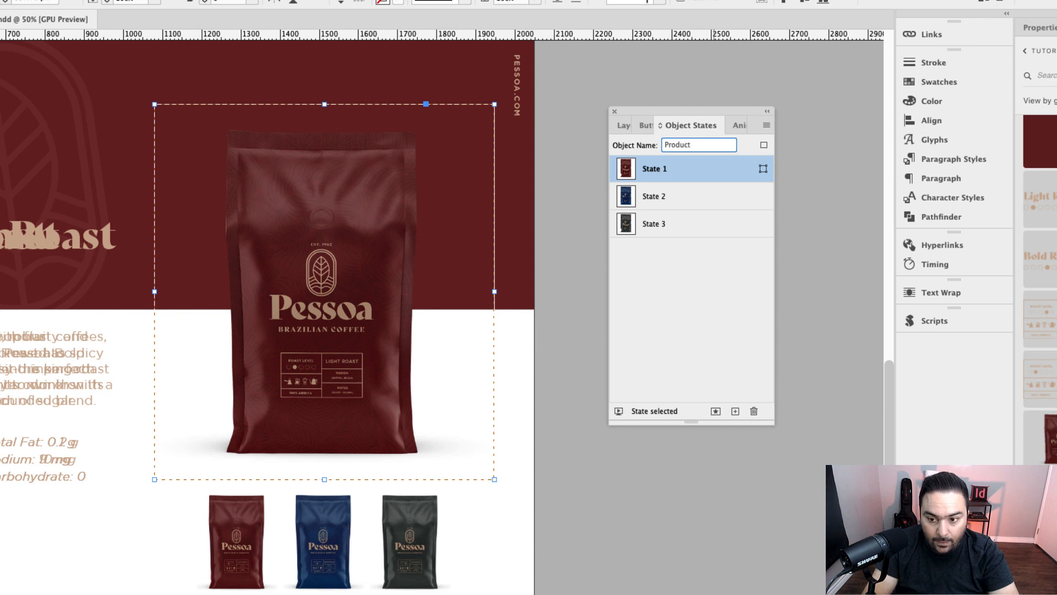
{"action": "type", "text": "Bag Images"}
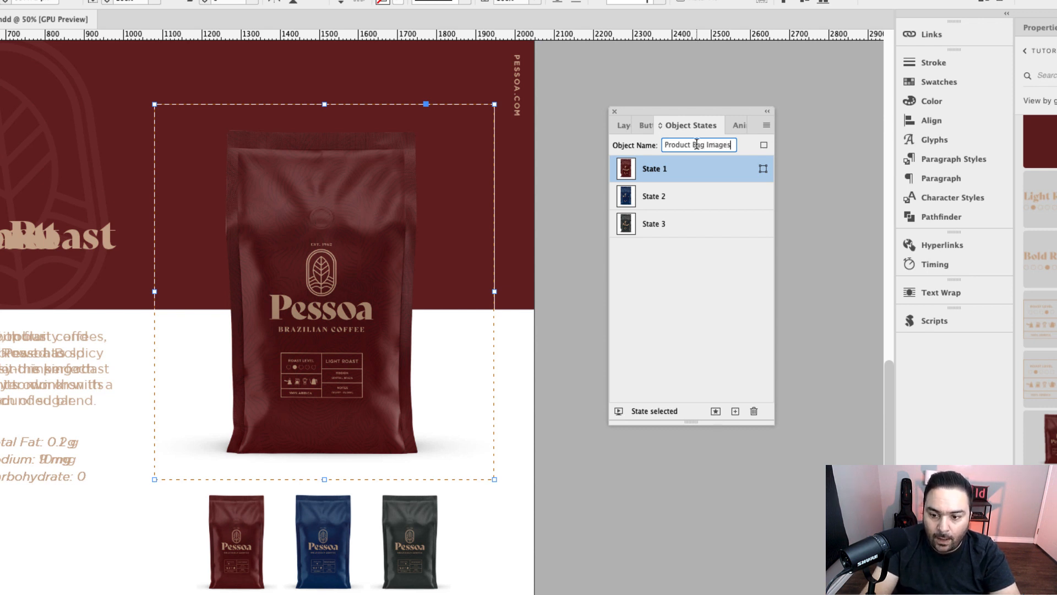
{"action": "double_click", "coordinate": [676, 145]}
{"action": "type", "text": "Coffee"}
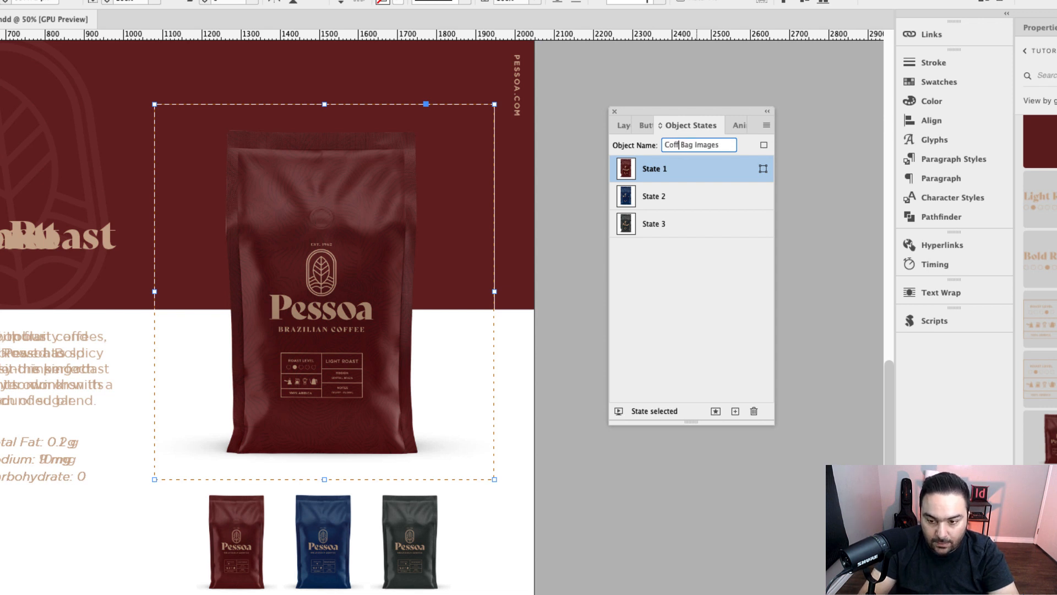
{"action": "key", "text": "Return"}
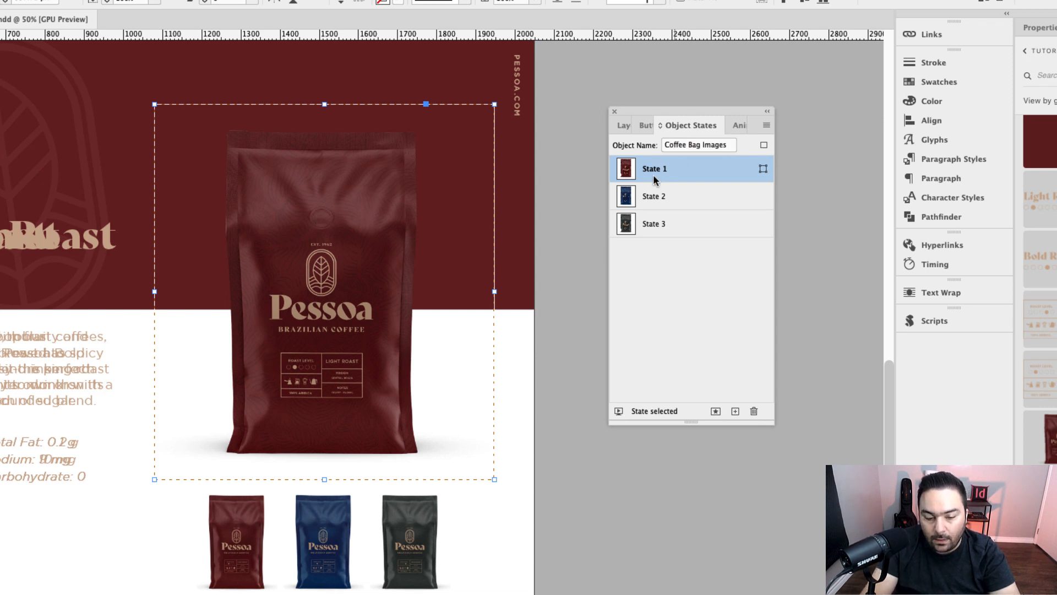
Select the light, medium and bold roast backgrounds together and convert them into one multi-state object
{"action": "scroll", "coordinate": [472, 261], "scroll_direction": "up", "scroll_amount": 3}
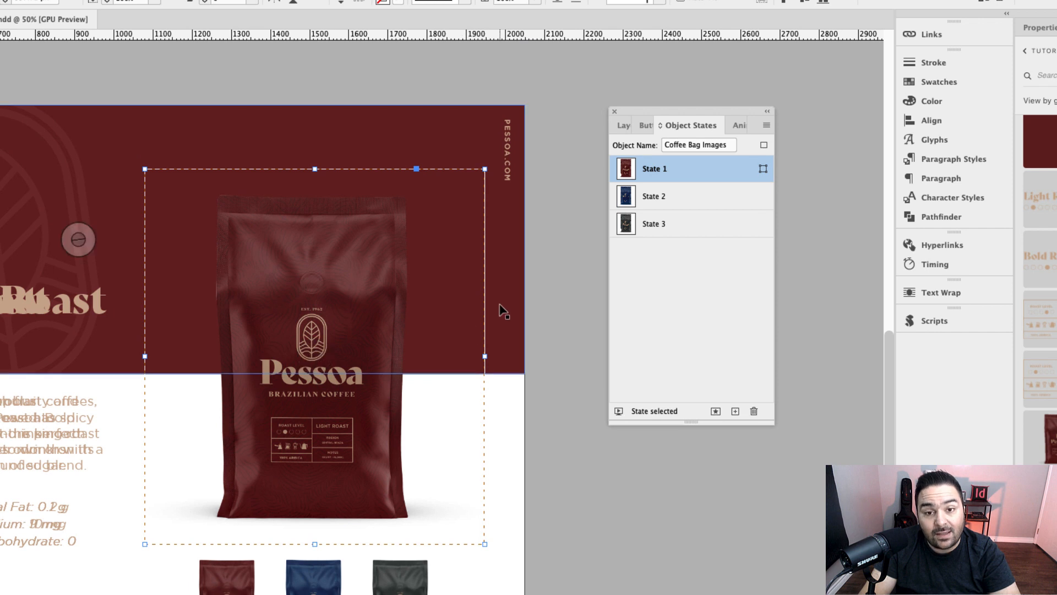
{"action": "left_click_drag", "start_coordinate": [519, 282], "coordinate": [507, 295]}
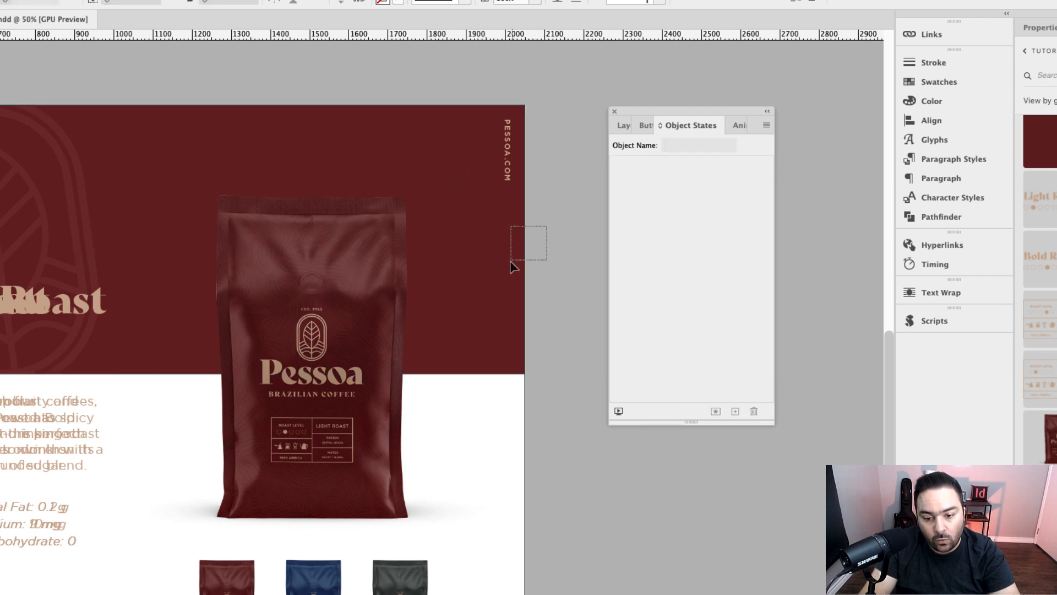
{"action": "left_click", "coordinate": [624, 125]}
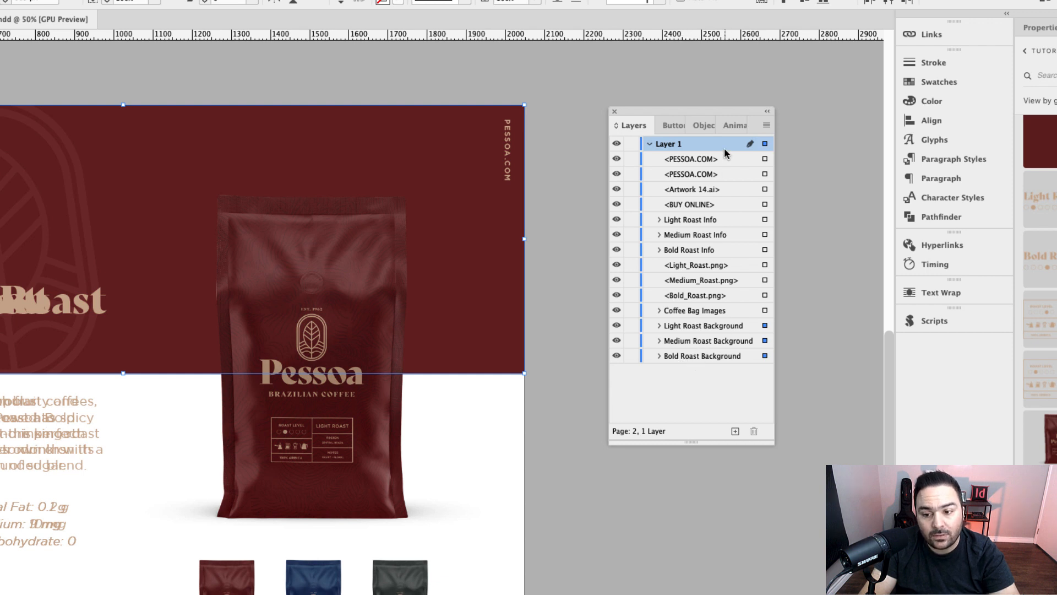
{"action": "left_click", "coordinate": [704, 125]}
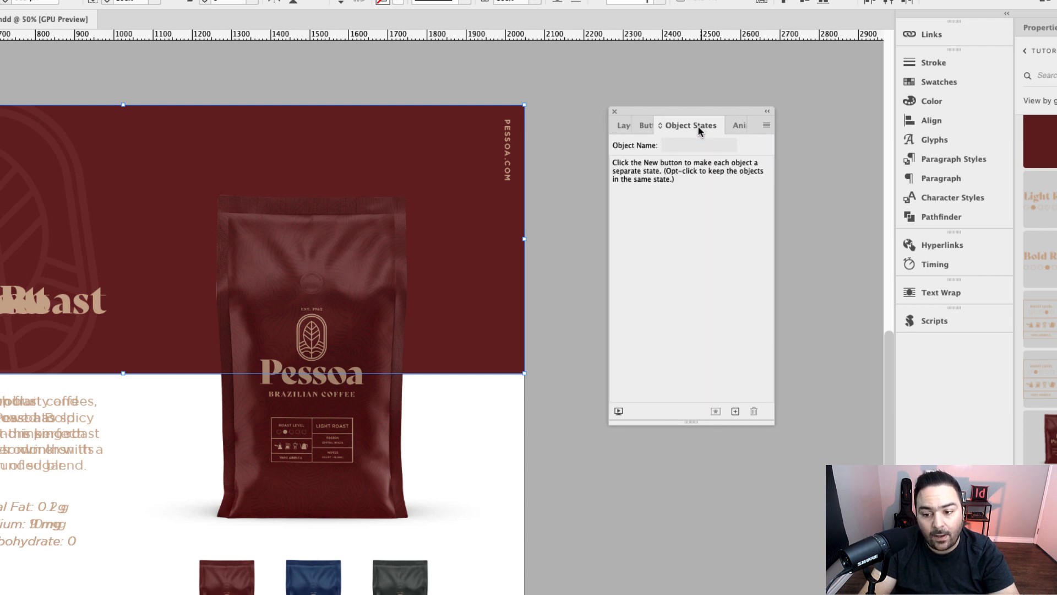
{"action": "left_click", "coordinate": [735, 412]}
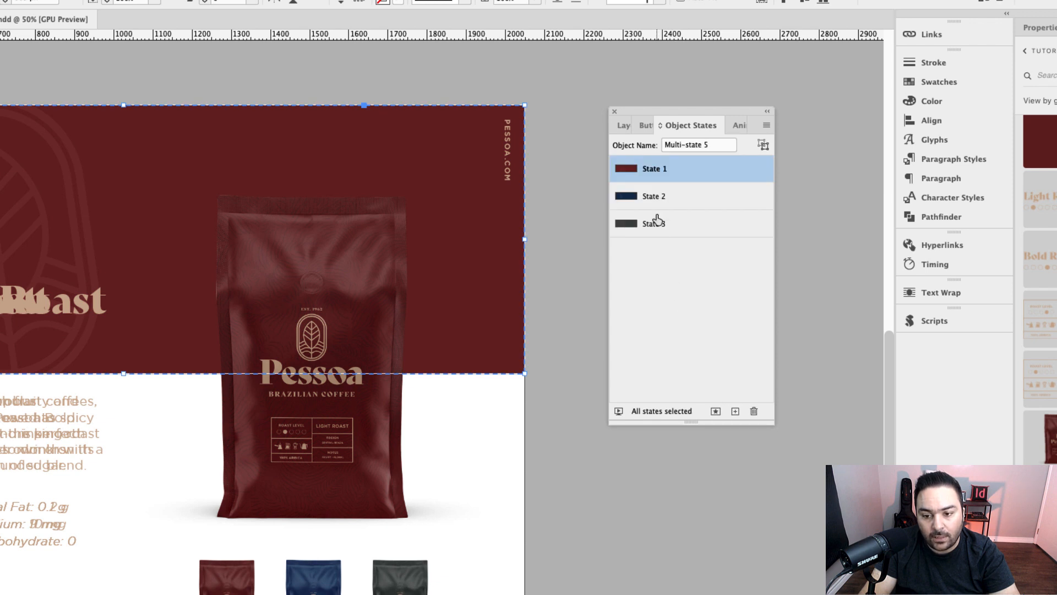
Name the background multi-state object "Colour Backgrounds"
{"action": "left_click_drag", "start_coordinate": [717, 146], "coordinate": [629, 140]}
{"action": "type", "text": "Coloured Ba"}
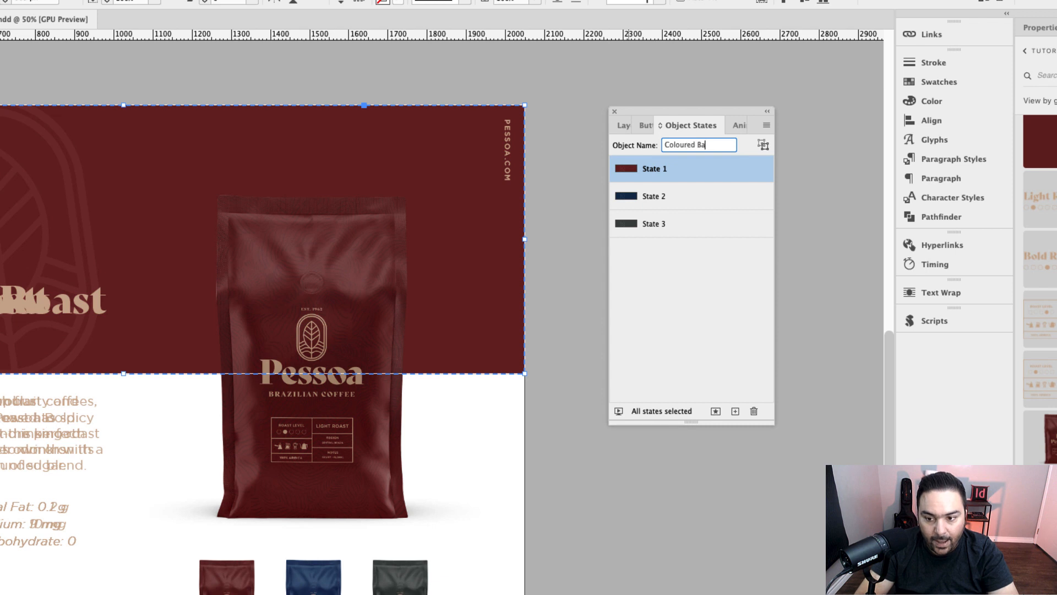
{"action": "type", "text": "ckgrounds"}
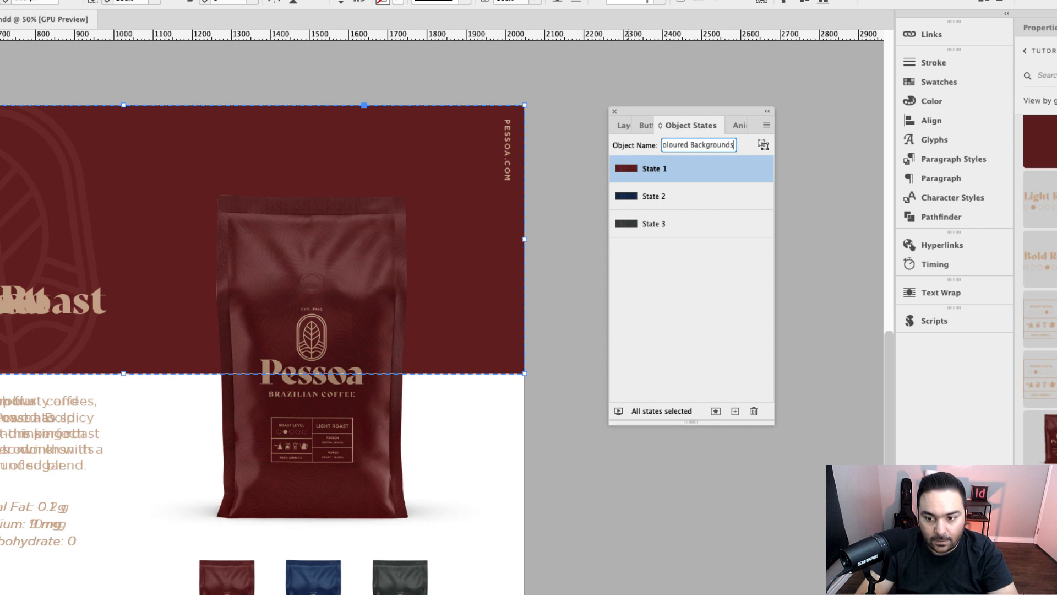
{"action": "left_click", "coordinate": [688, 144]}
{"action": "key", "text": "BackSpace"}
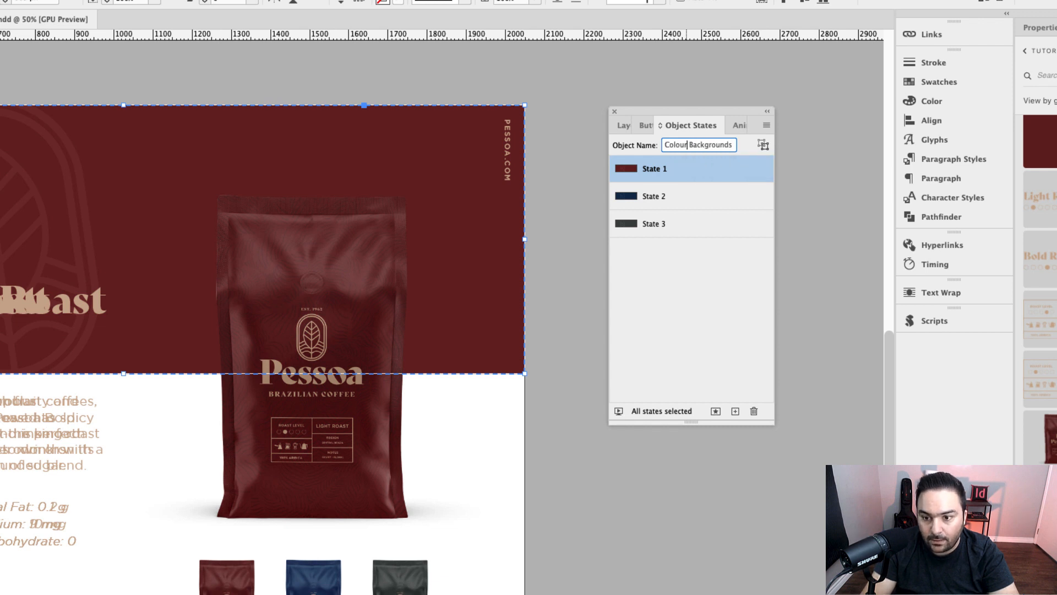
{"action": "key", "text": "Return"}
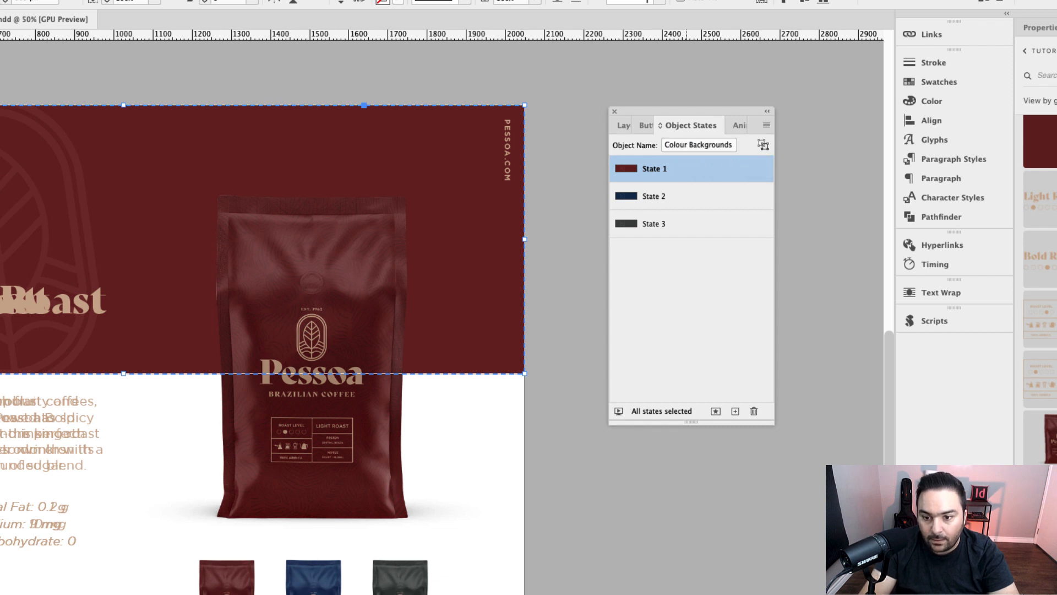
Preview the blue, grey and red states of the Colour Backgrounds object, finishing on State 1
{"action": "left_click", "coordinate": [654, 198]}
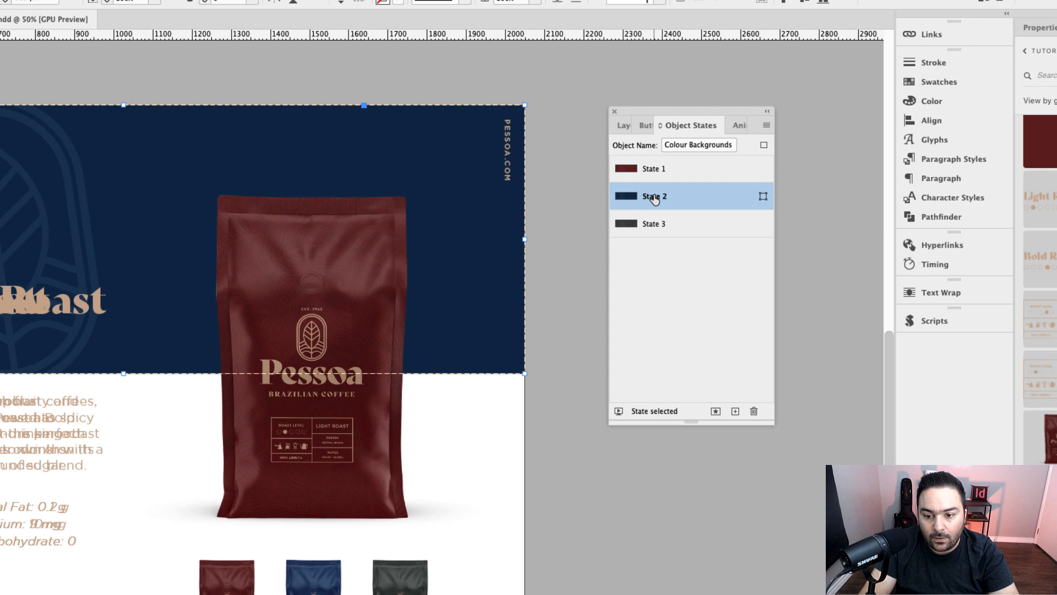
{"action": "left_click", "coordinate": [660, 230]}
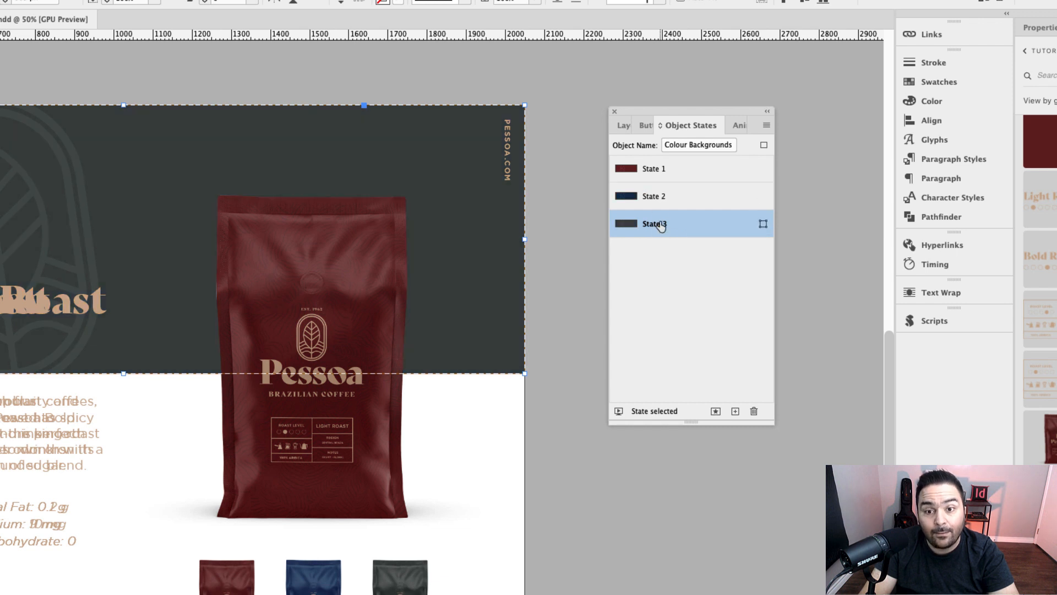
{"action": "left_click", "coordinate": [655, 179]}
{"action": "left_click", "coordinate": [651, 198]}
{"action": "left_click", "coordinate": [649, 217]}
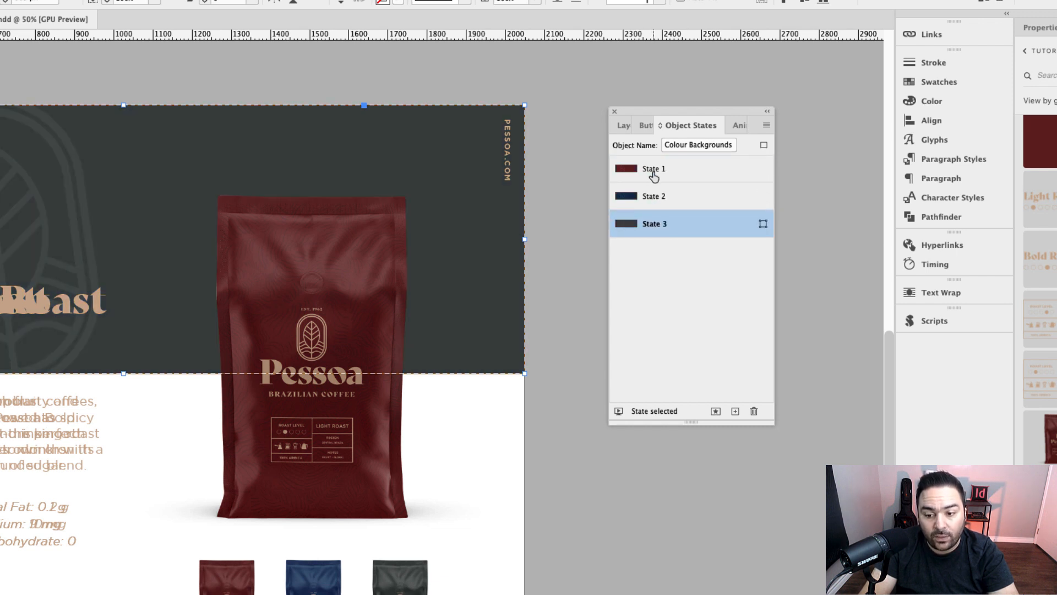
{"action": "left_click", "coordinate": [653, 172]}
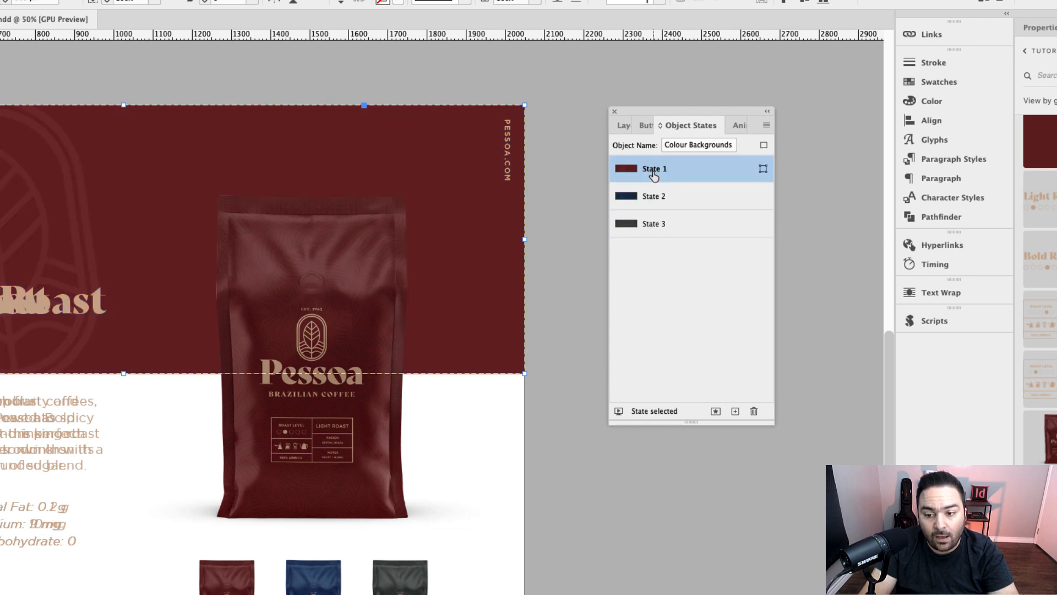
Select the overlapping Light, Medium and Bold Roast Info groups and convert them into one multi-state object
{"action": "left_click", "coordinate": [552, 424]}
{"action": "left_click_drag", "start_coordinate": [240, 399], "coordinate": [496, 347]}
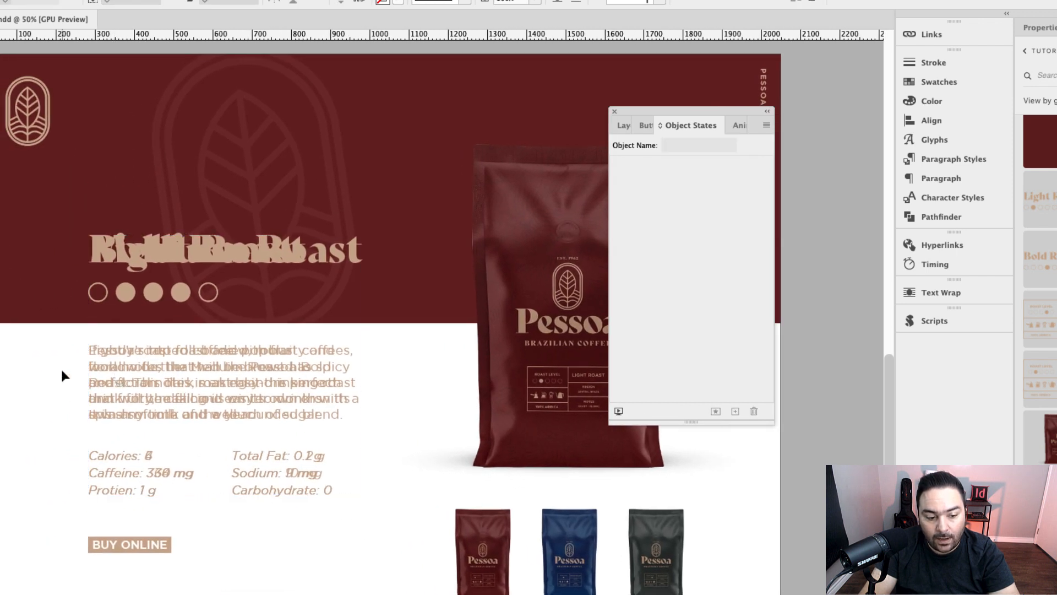
{"action": "left_click_drag", "start_coordinate": [60, 367], "coordinate": [229, 443]}
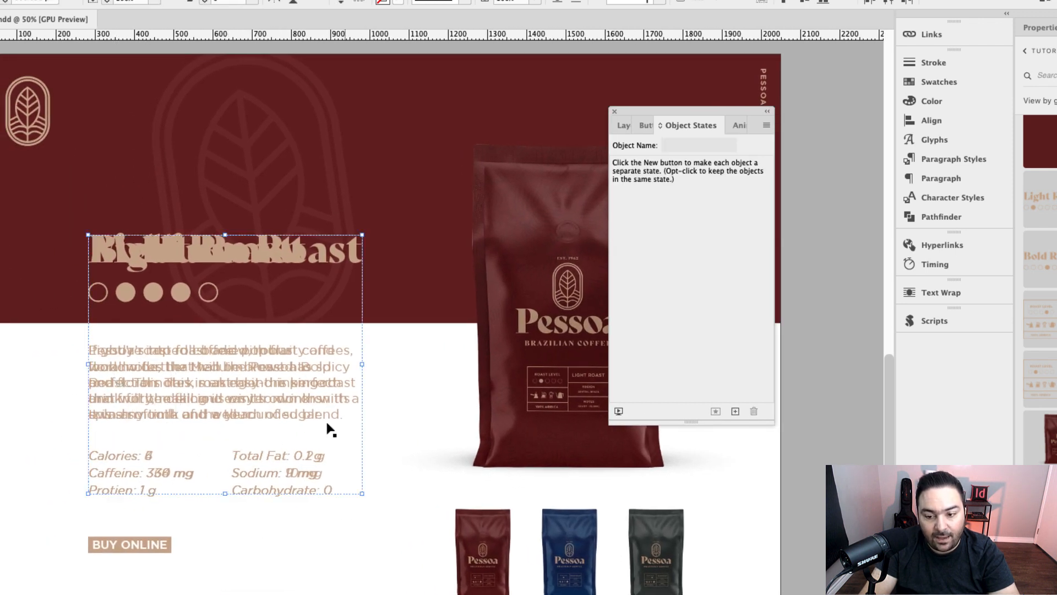
{"action": "left_click", "coordinate": [622, 126]}
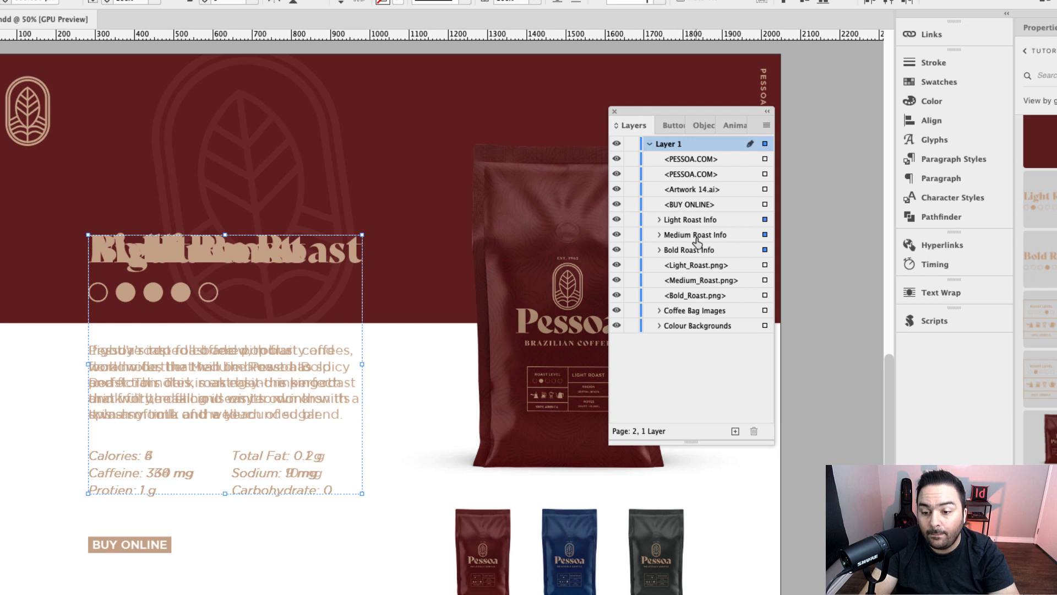
{"action": "left_click", "coordinate": [716, 124]}
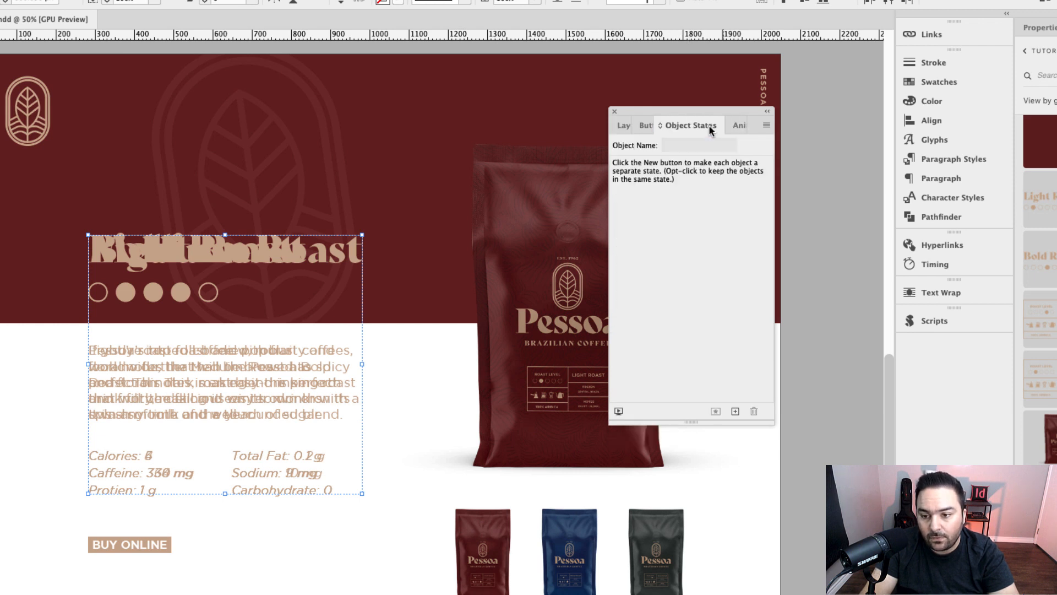
{"action": "left_click", "coordinate": [736, 413]}
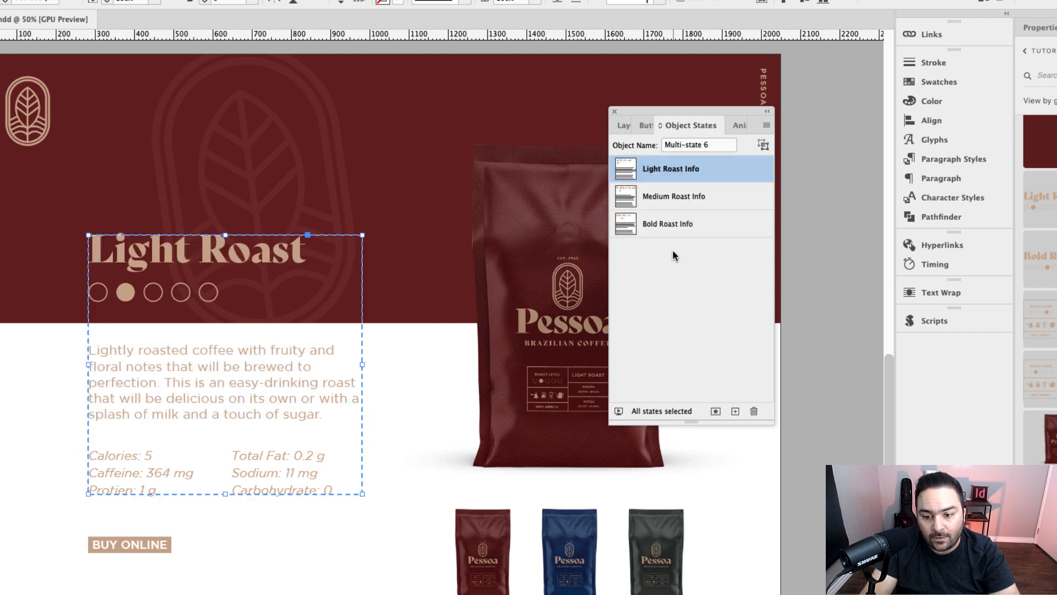
Preview the Light, Medium and Bold Roast Info states of the new text multi-state object
{"action": "left_click", "coordinate": [658, 198]}
{"action": "left_click", "coordinate": [654, 225]}
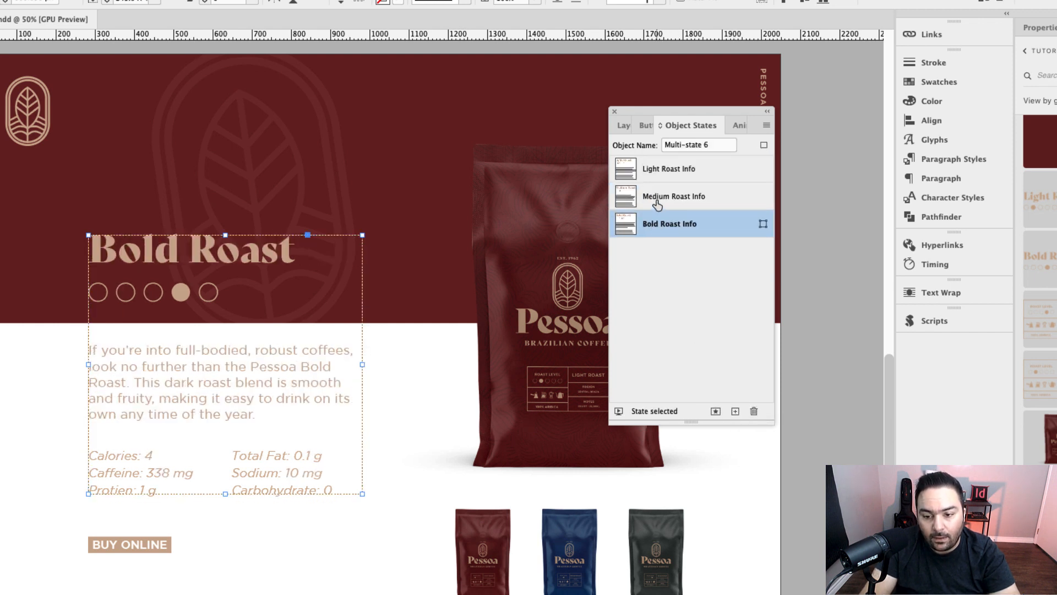
{"action": "left_click", "coordinate": [658, 204]}
{"action": "left_click", "coordinate": [659, 175]}
{"action": "left_click", "coordinate": [656, 199]}
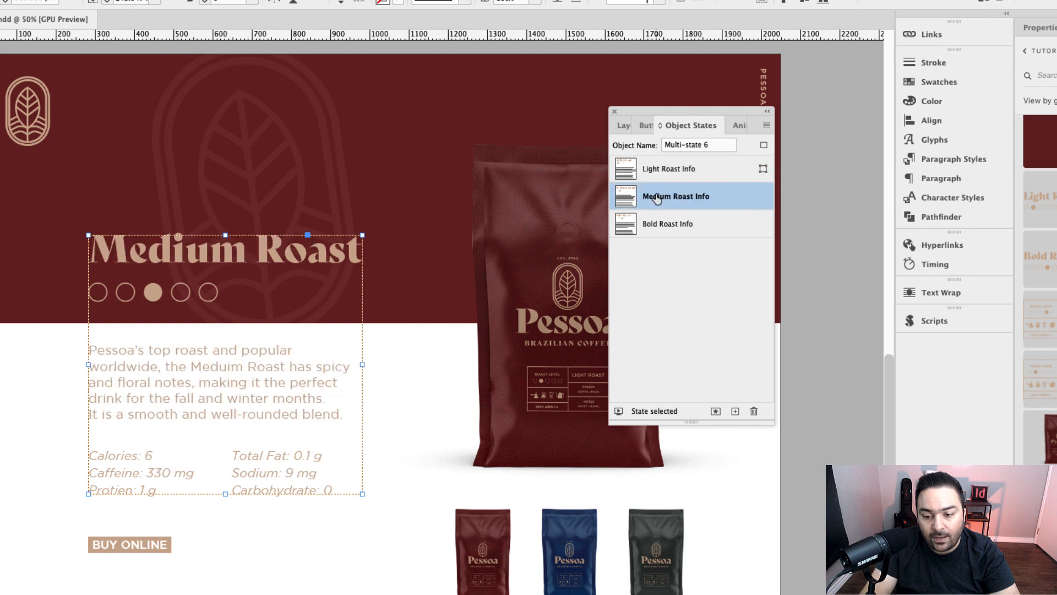
Cycle through the roast info states once more, finishing on Light Roast Info
{"action": "left_click", "coordinate": [655, 224]}
{"action": "left_click", "coordinate": [659, 177]}
{"action": "left_click", "coordinate": [655, 196]}
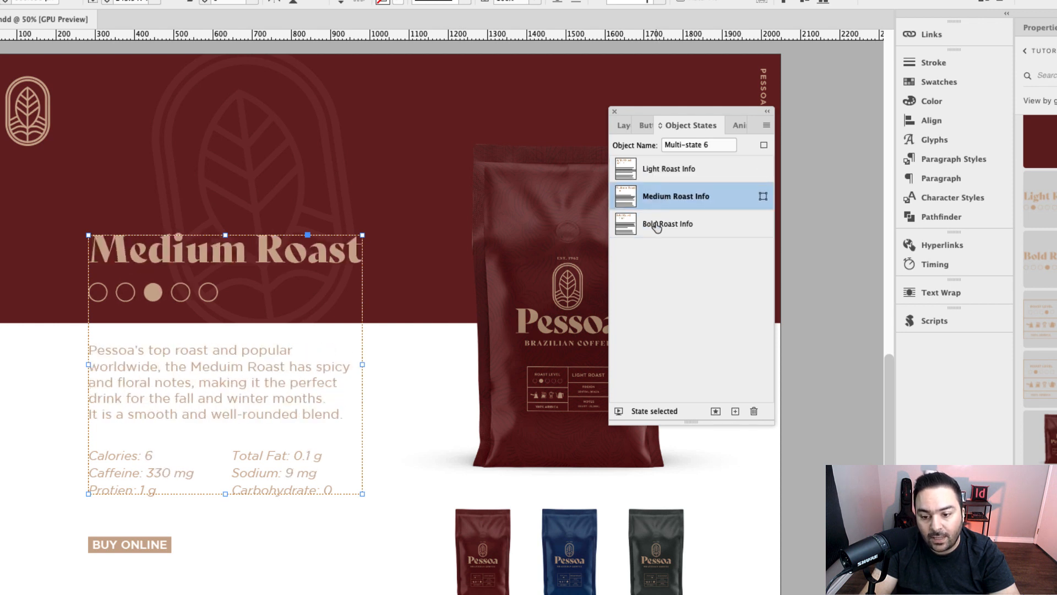
{"action": "left_click", "coordinate": [656, 226]}
{"action": "left_click", "coordinate": [658, 173]}
Name the roast info multi-state object "Product Information"
{"action": "left_click", "coordinate": [716, 144]}
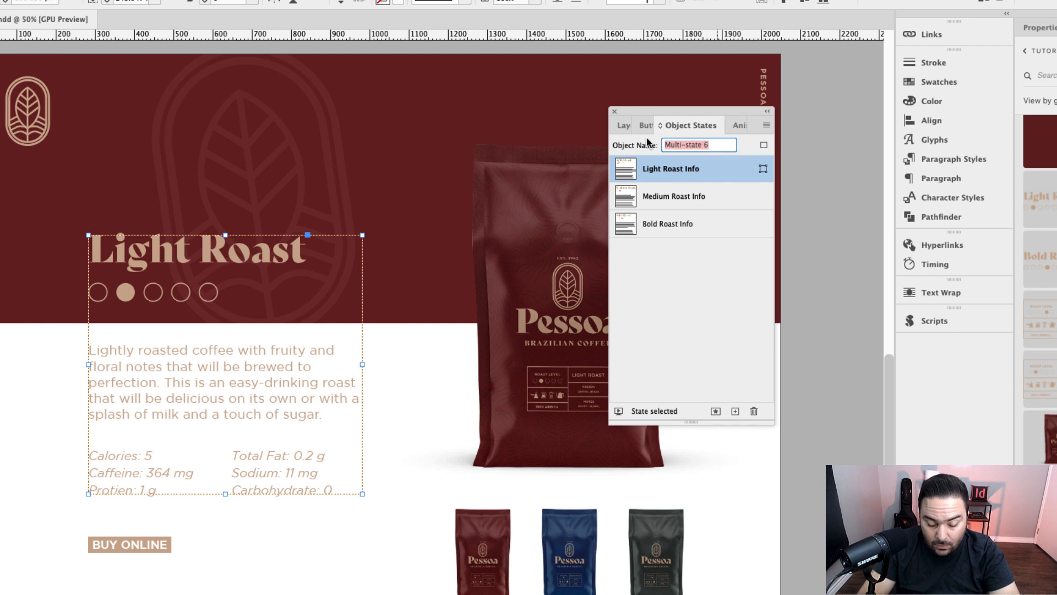
{"action": "type", "text": "Product Informa"}
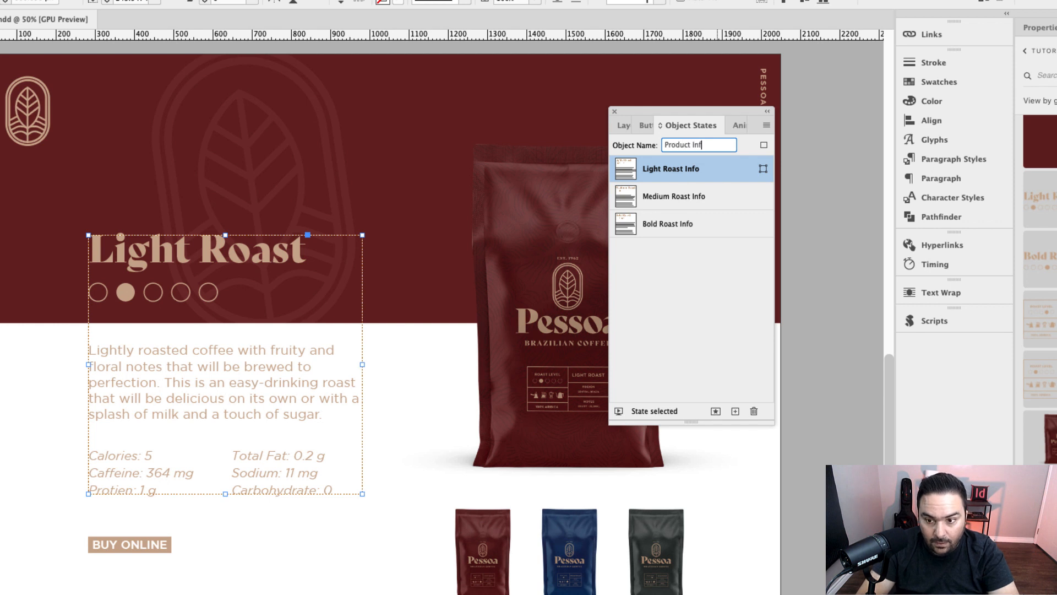
{"action": "type", "text": "tion"}
{"action": "key", "text": "Return"}
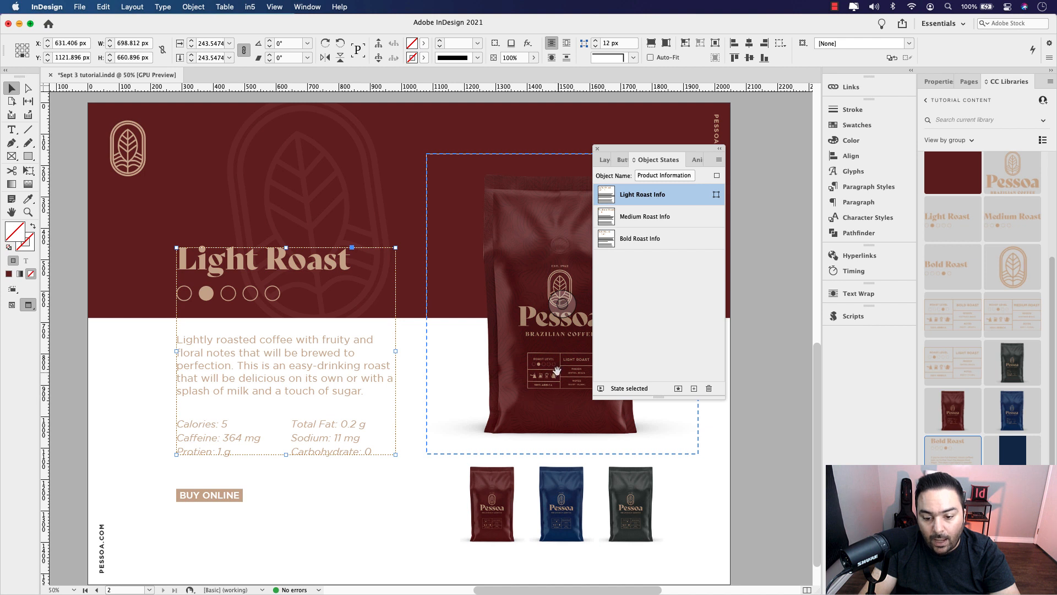
Apply the Fly in from Right animation preset to the red bag image inside State 1 of Coffee Bag Images
{"action": "left_click_drag", "start_coordinate": [557, 371], "coordinate": [431, 378]}
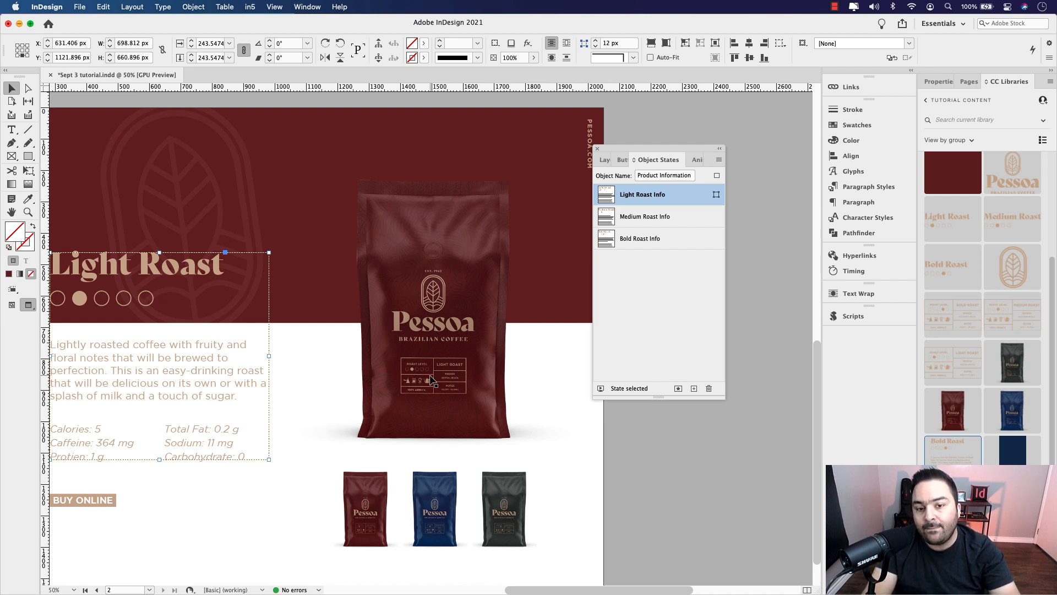
{"action": "left_click", "coordinate": [388, 316]}
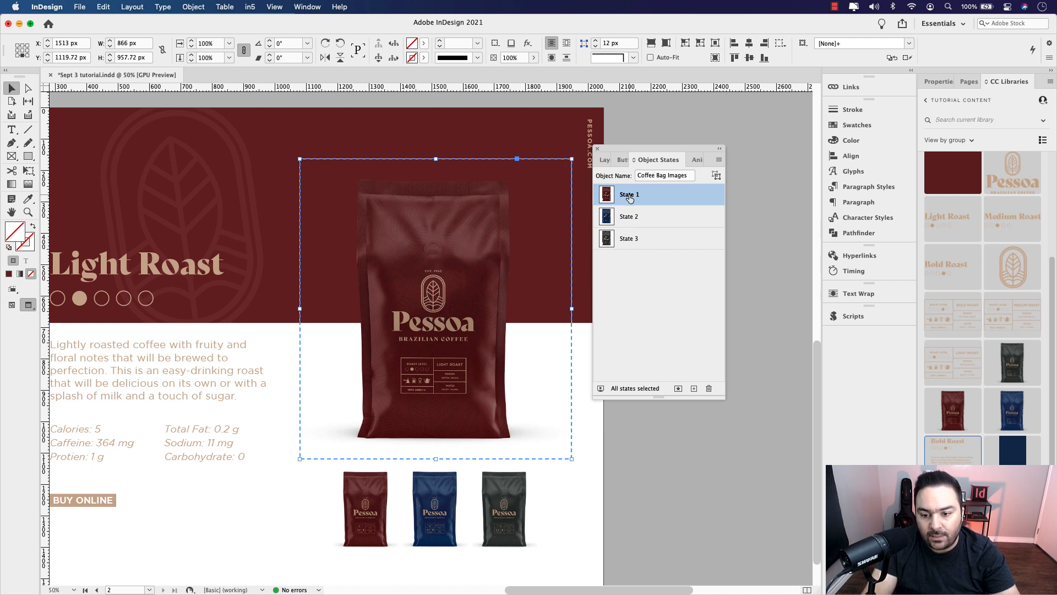
{"action": "double_click", "coordinate": [487, 242]}
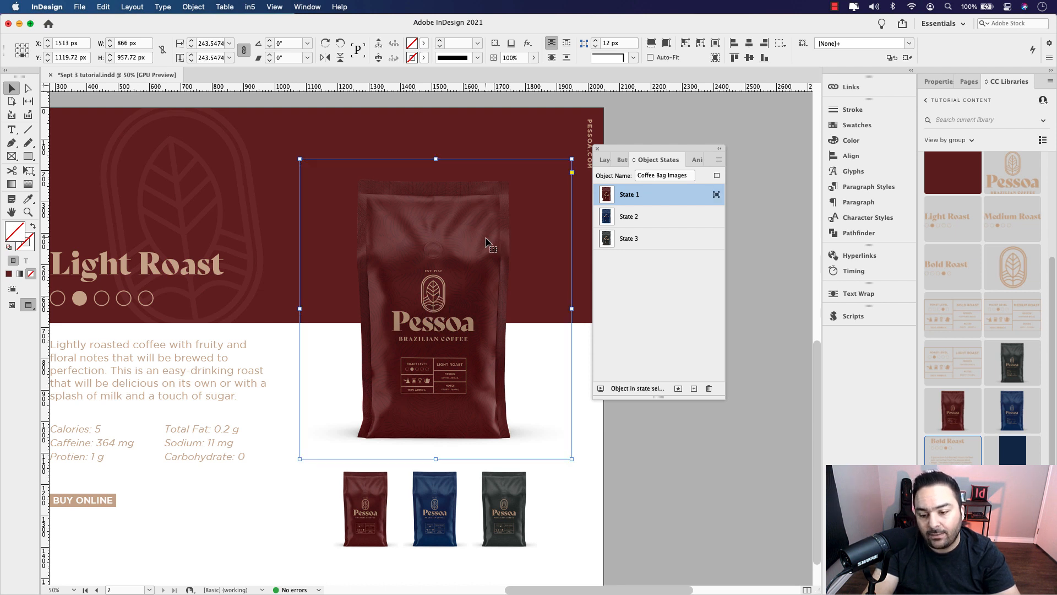
{"action": "left_click", "coordinate": [698, 161]}
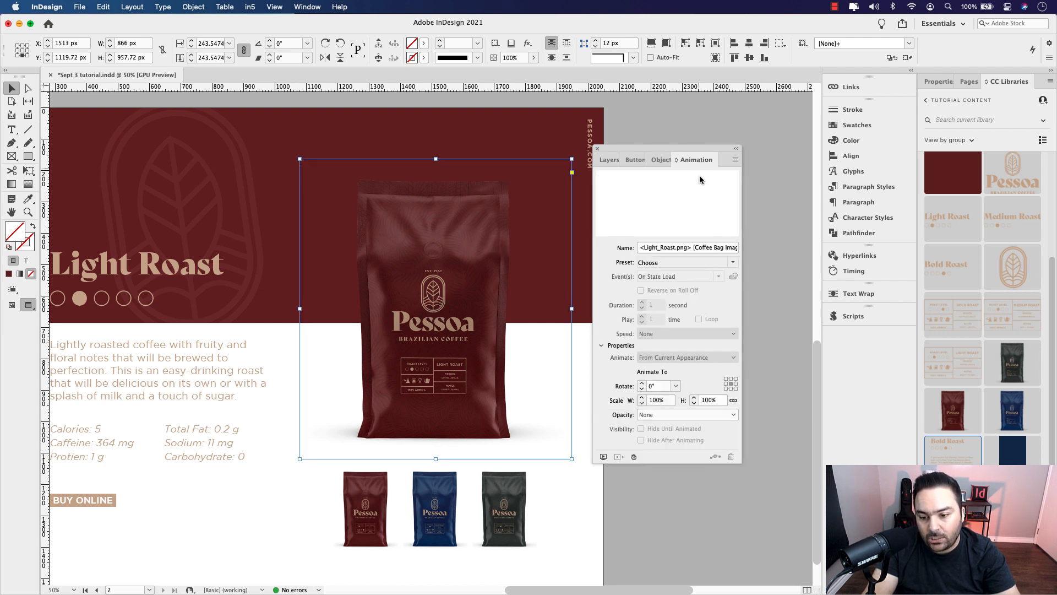
{"action": "left_click", "coordinate": [731, 262]}
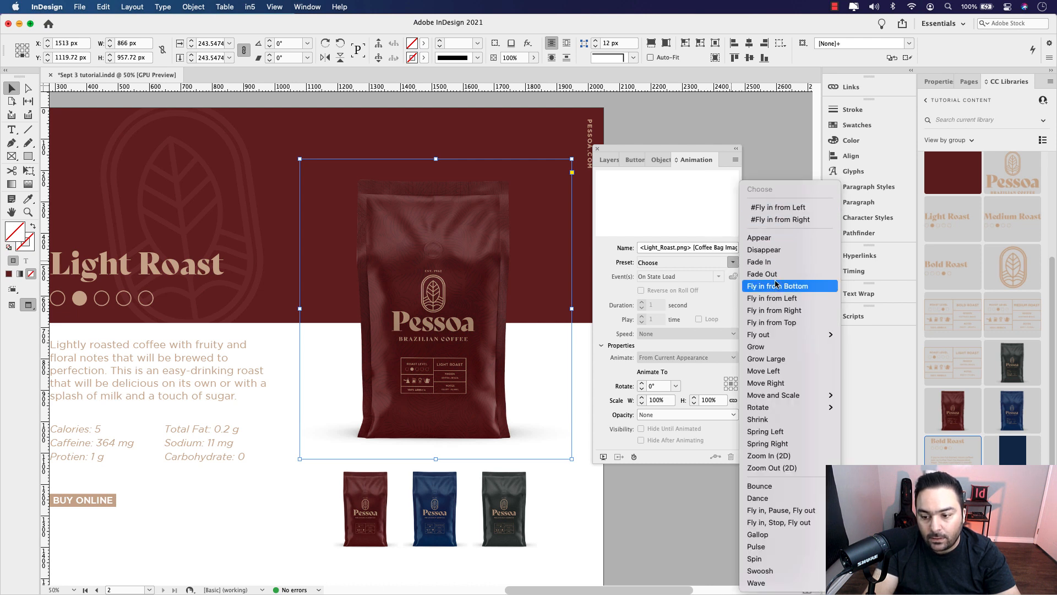
{"action": "left_click", "coordinate": [776, 311]}
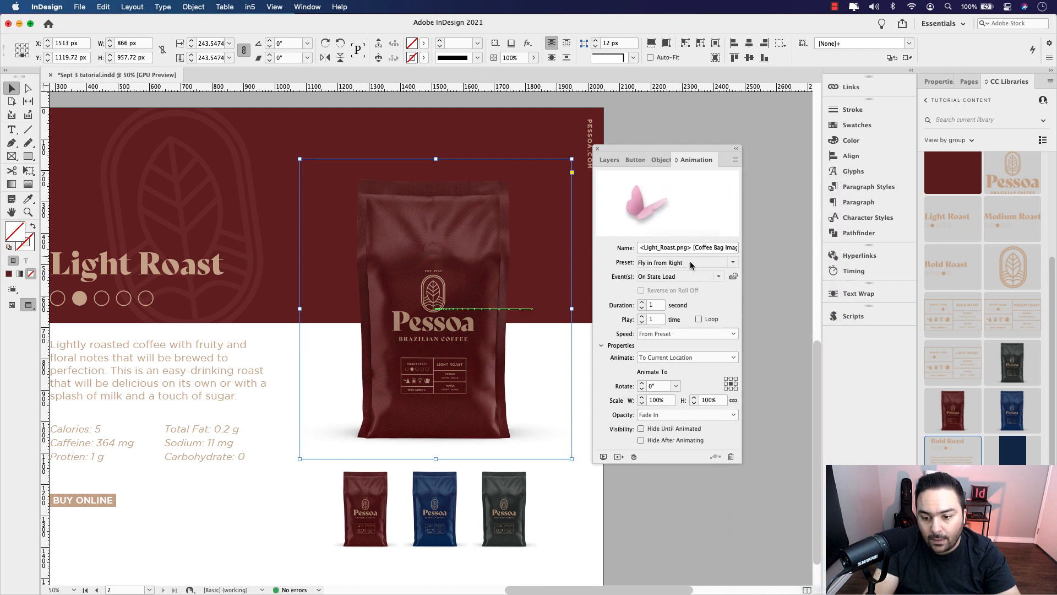
{"action": "left_click_drag", "start_coordinate": [661, 304], "coordinate": [643, 306]}
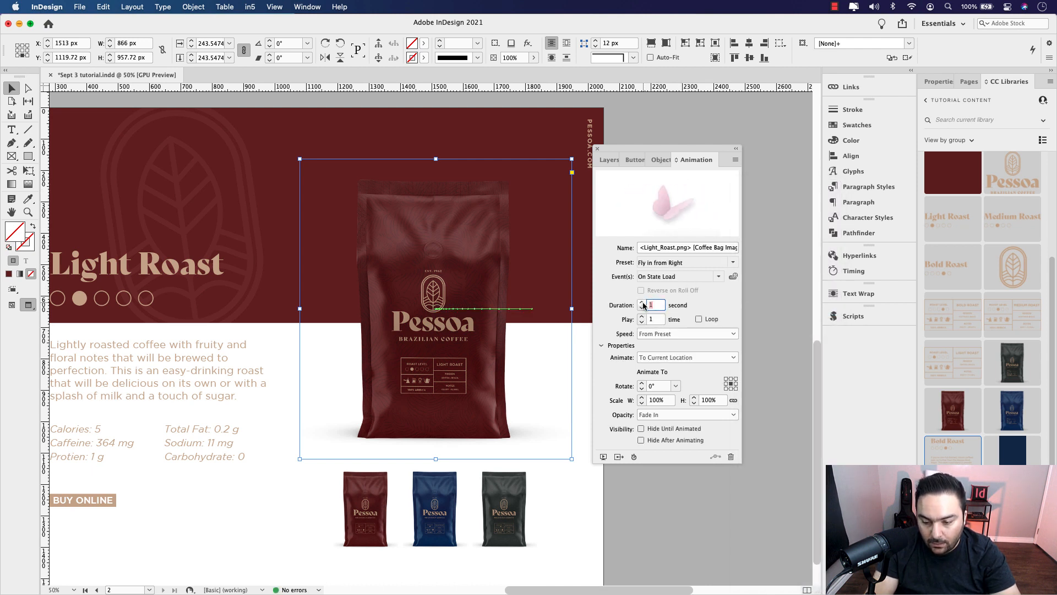
{"action": "left_click_drag", "start_coordinate": [675, 149], "coordinate": [720, 151]}
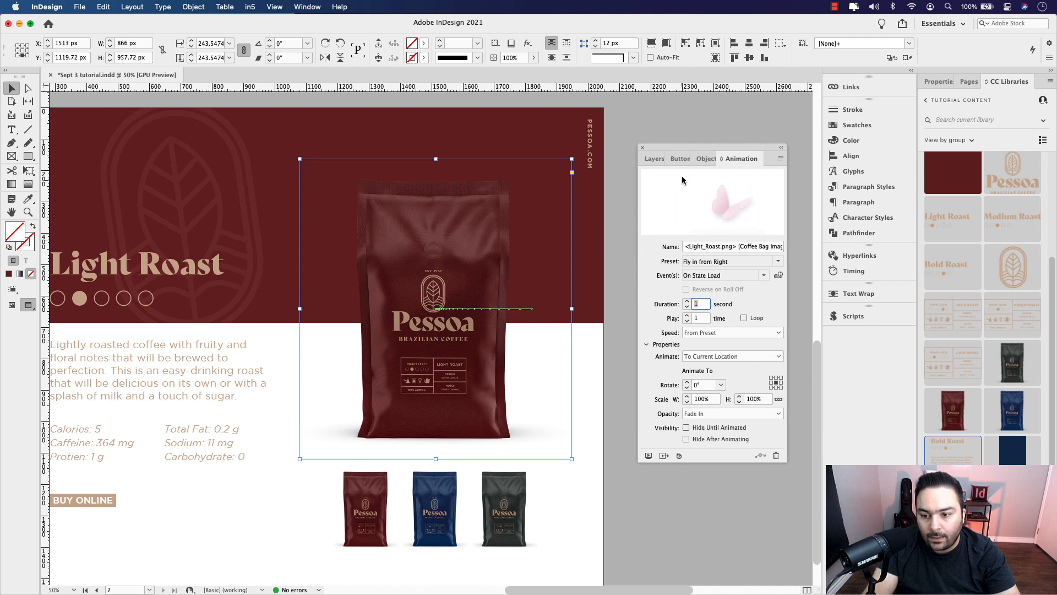
Apply the Fly in from Right animation preset to the blue bag image inside State 2 of Coffee Bag Images
{"action": "left_click", "coordinate": [706, 158]}
{"action": "left_click", "coordinate": [676, 220]}
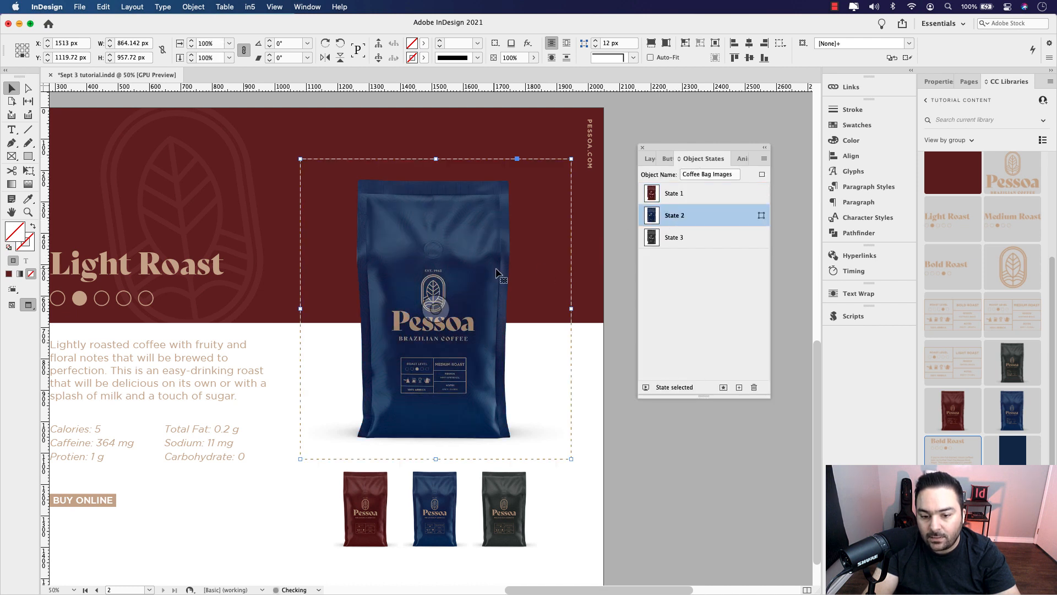
{"action": "double_click", "coordinate": [472, 266]}
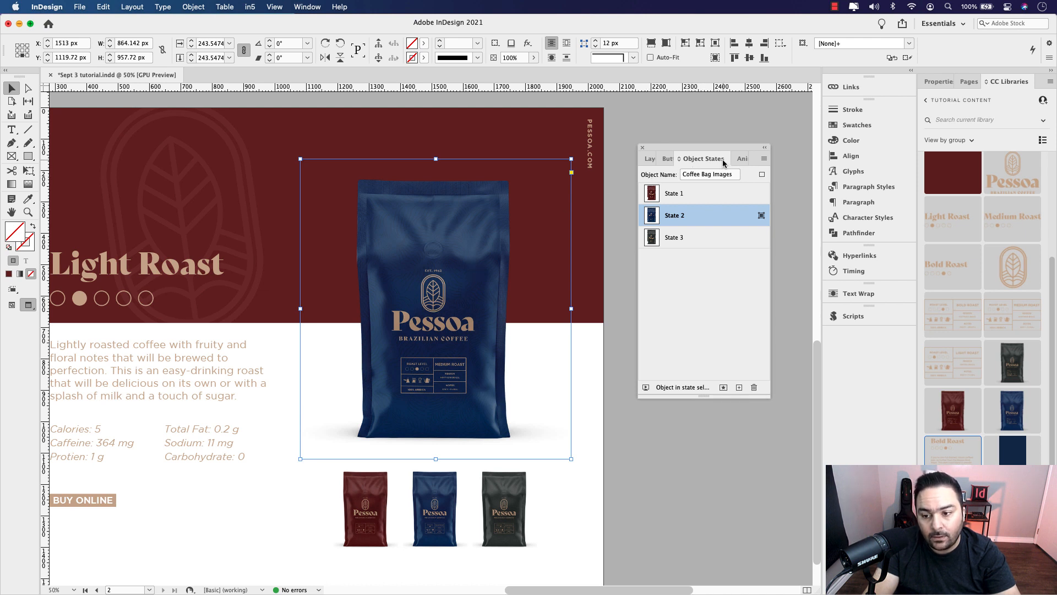
{"action": "left_click", "coordinate": [740, 158]}
{"action": "left_click", "coordinate": [778, 261]}
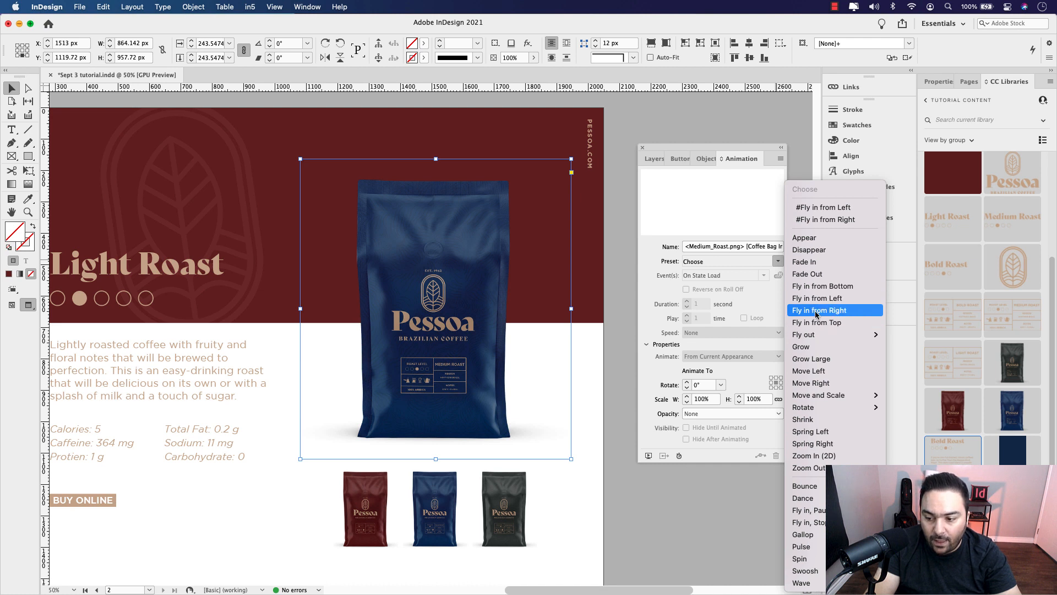
{"action": "left_click", "coordinate": [808, 310]}
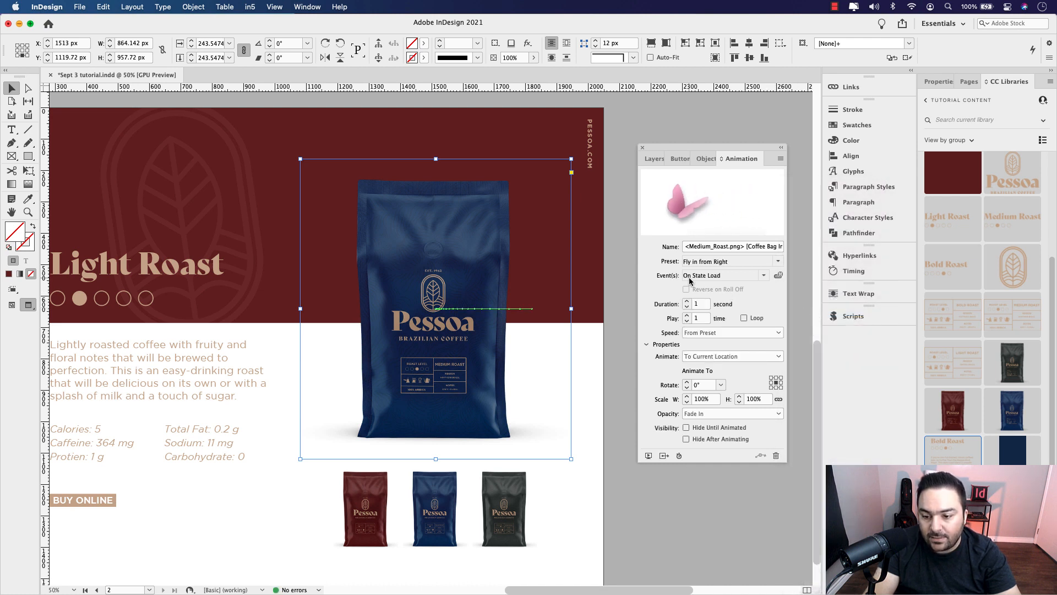
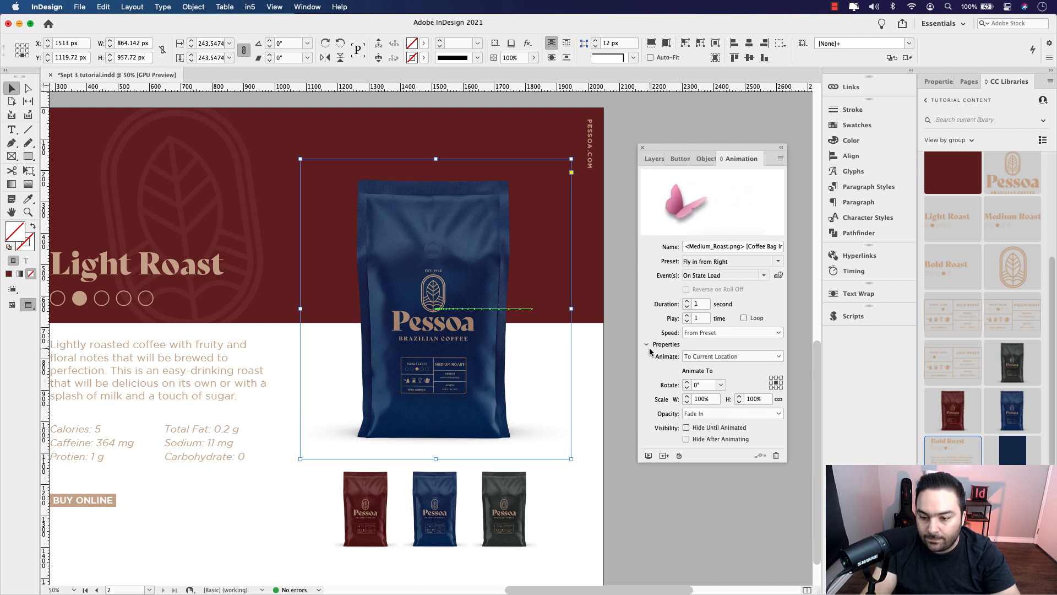
Apply the Fly in from Right animation preset to the dark bag image in State 3, and return Coffee Bag Images to State 1
{"action": "left_click", "coordinate": [699, 159]}
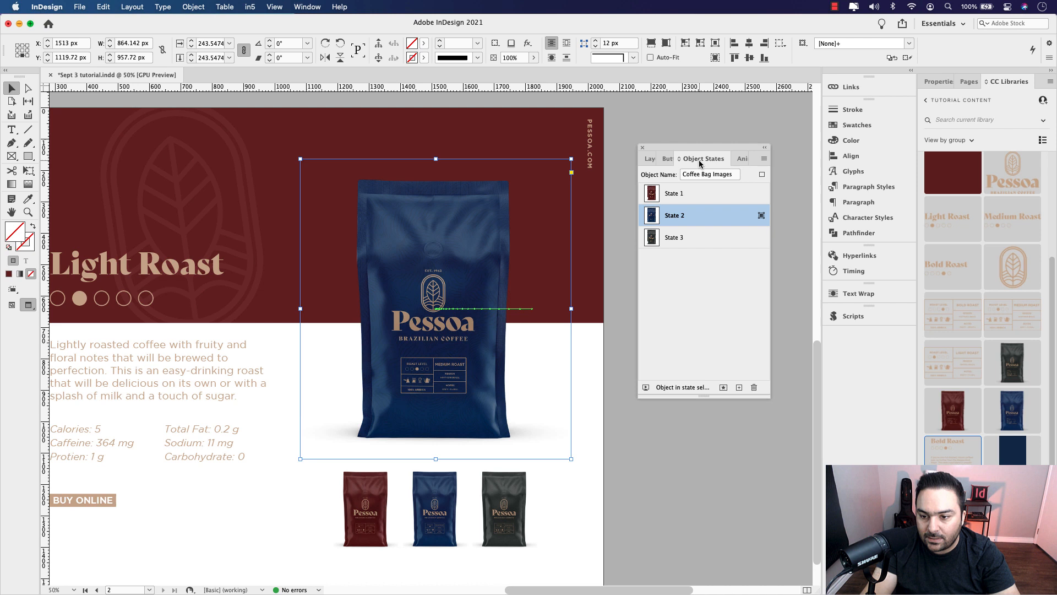
{"action": "left_click", "coordinate": [668, 237]}
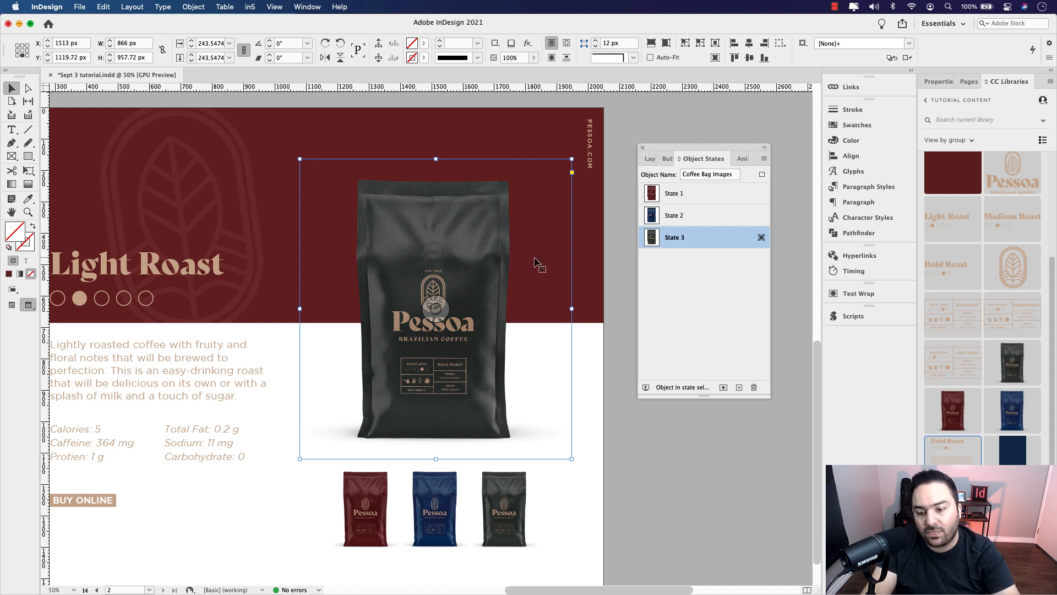
{"action": "left_click", "coordinate": [741, 159]}
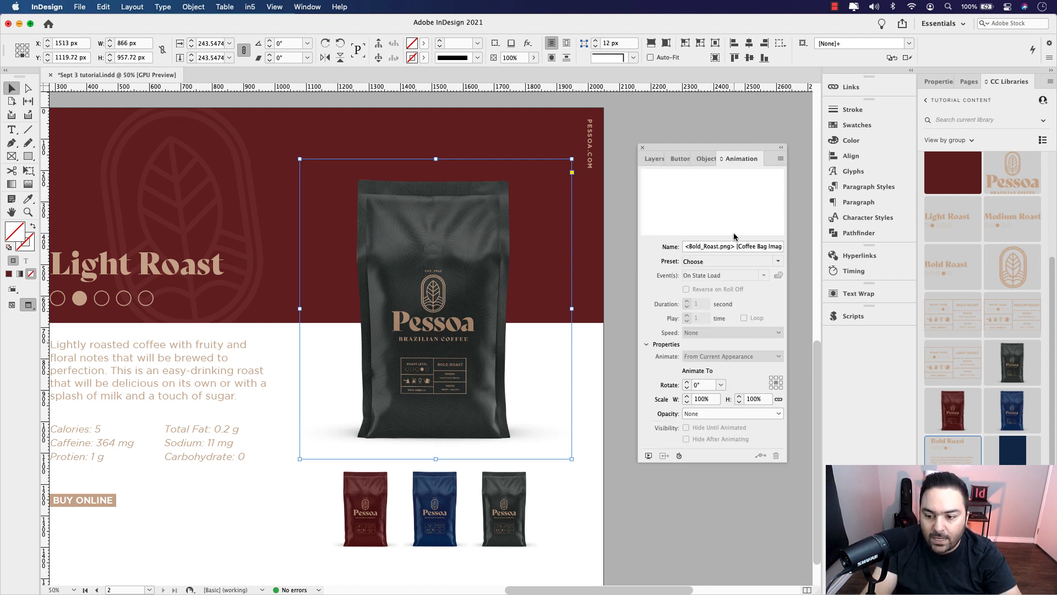
{"action": "left_click", "coordinate": [777, 261]}
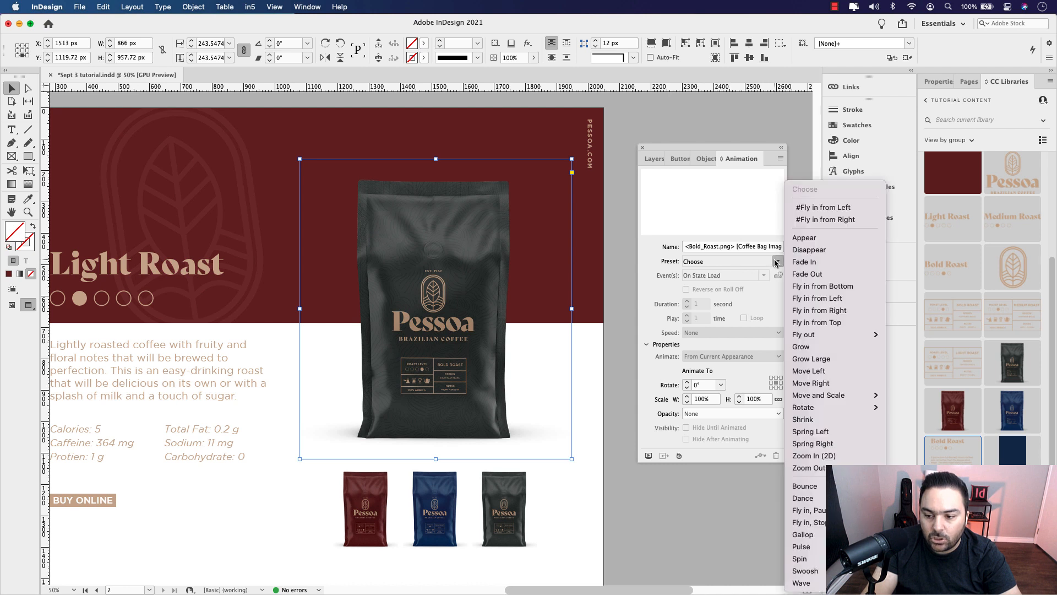
{"action": "left_click", "coordinate": [822, 311]}
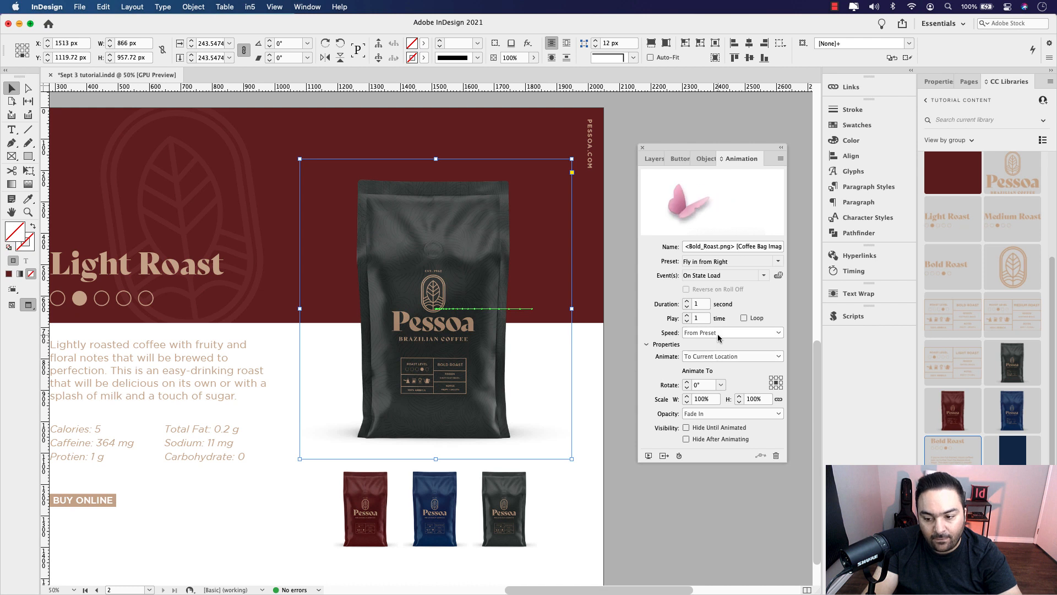
{"action": "left_click", "coordinate": [704, 160]}
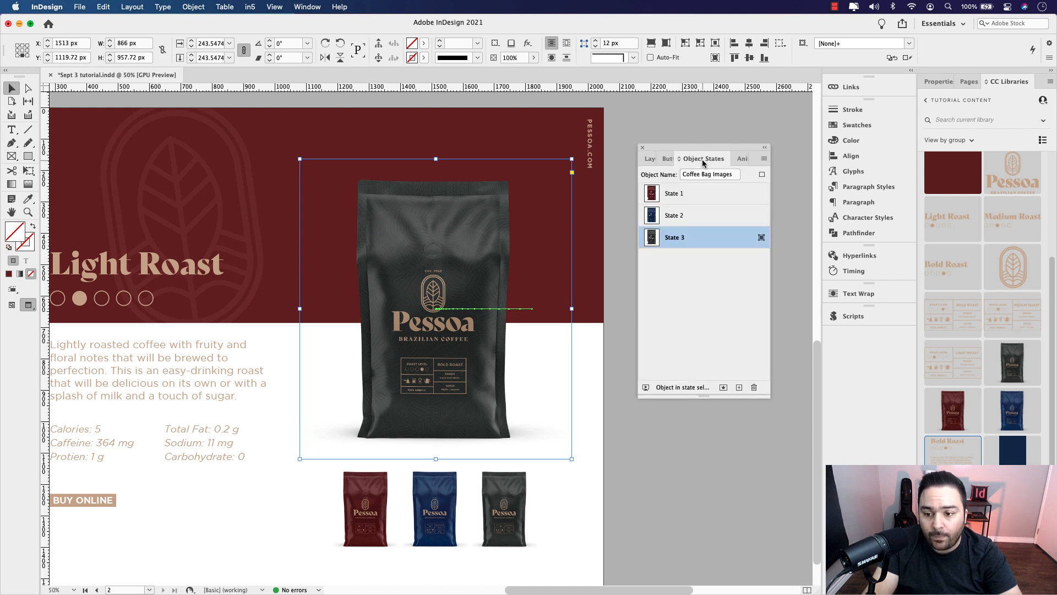
{"action": "left_click", "coordinate": [671, 194]}
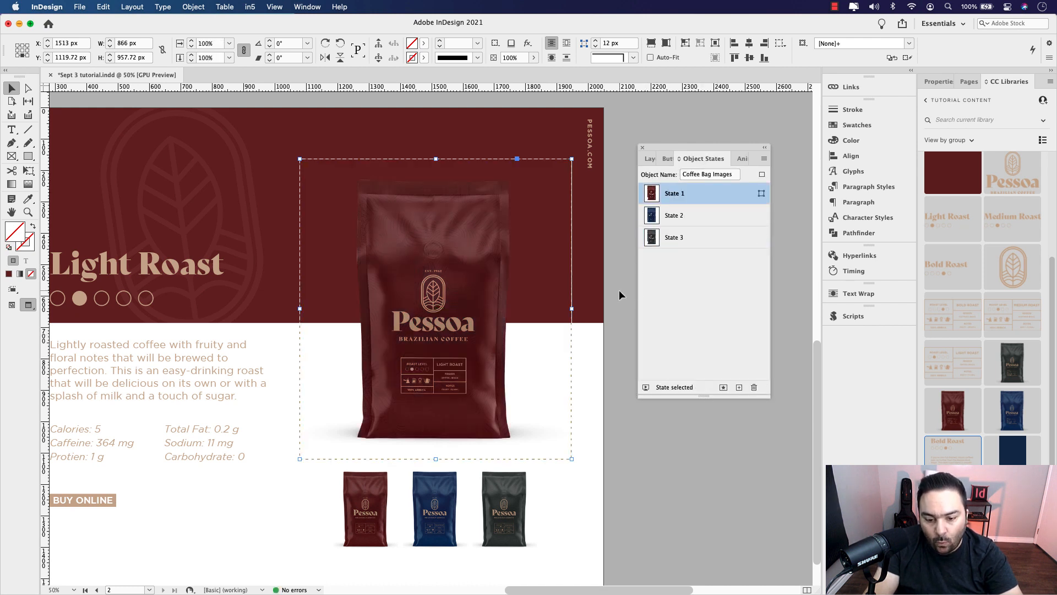
Convert the small red bag thumbnail below the large bag image into a button
{"action": "left_click_drag", "start_coordinate": [485, 274], "coordinate": [539, 227]}
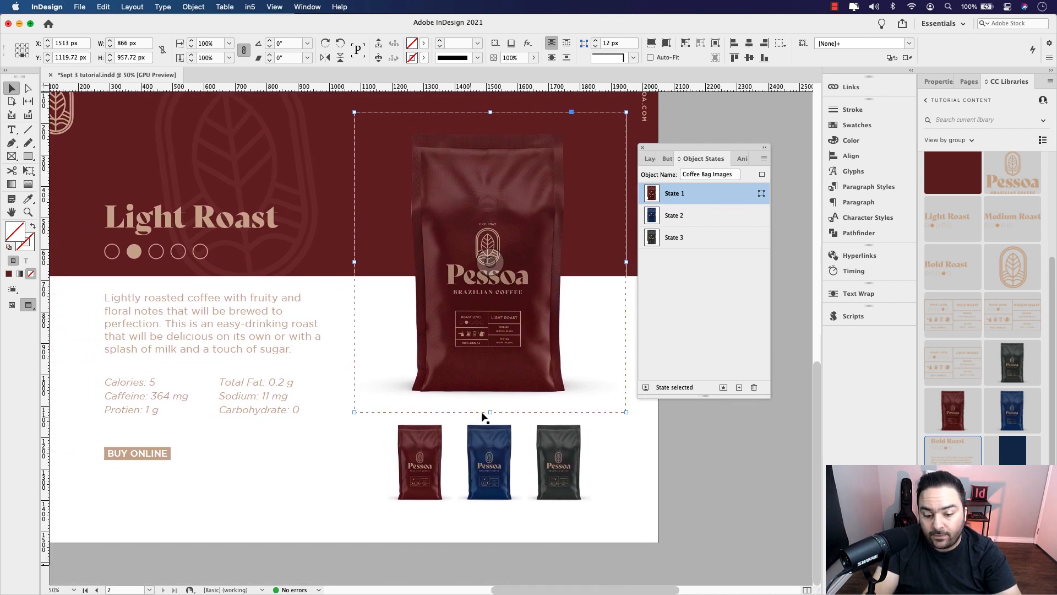
{"action": "left_click", "coordinate": [435, 438]}
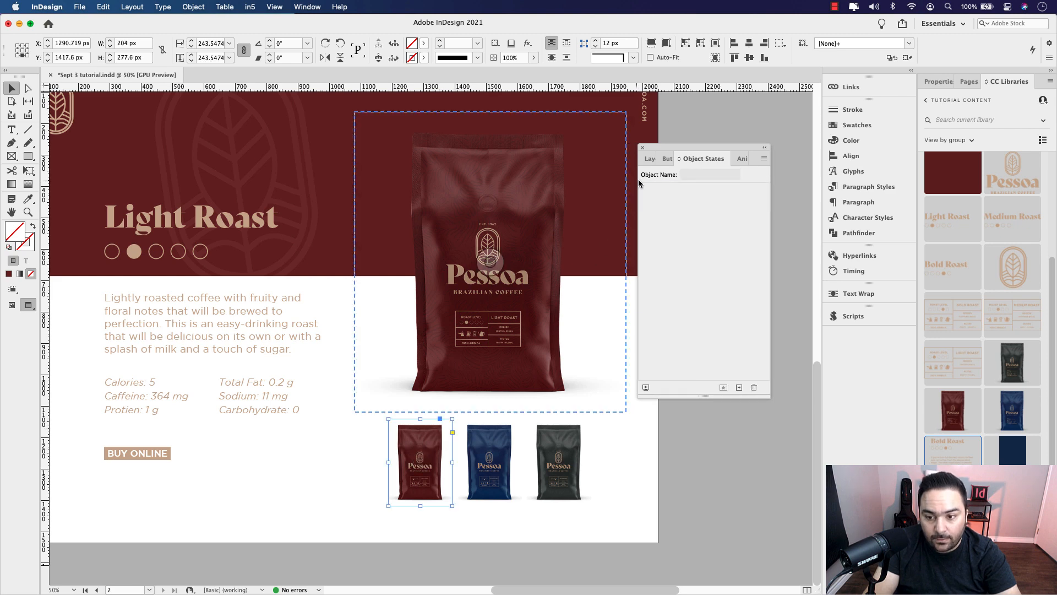
{"action": "left_click", "coordinate": [666, 159]}
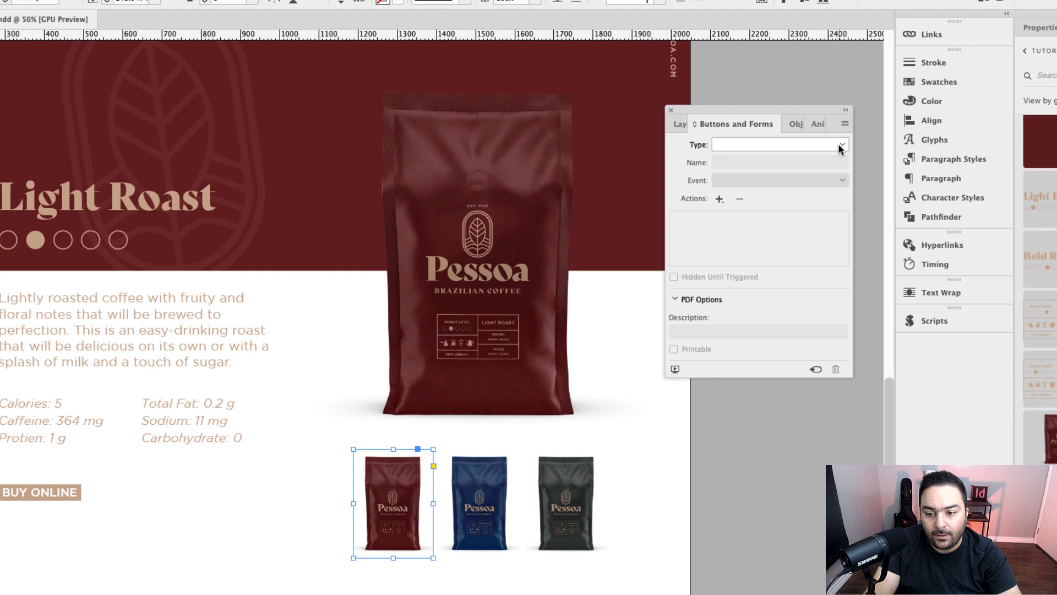
{"action": "left_click", "coordinate": [839, 147]}
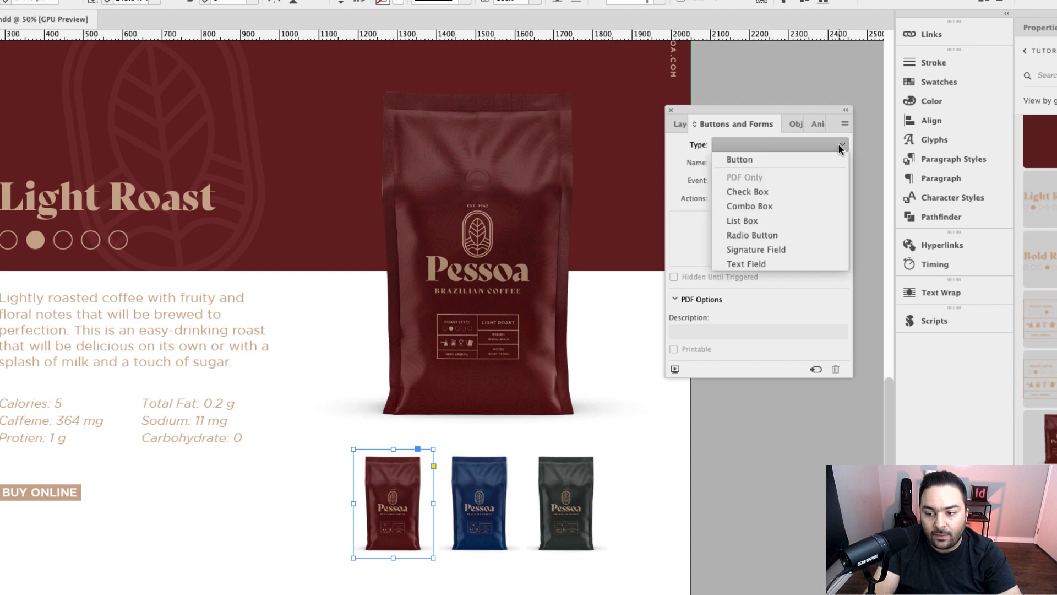
{"action": "left_click", "coordinate": [838, 143]}
{"action": "left_click", "coordinate": [838, 143]}
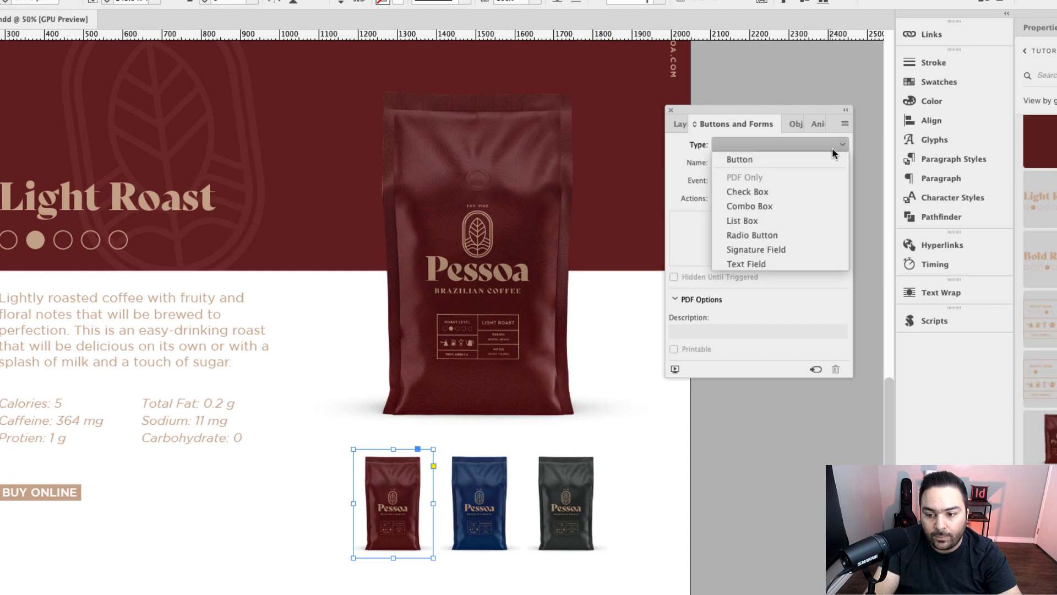
{"action": "left_click", "coordinate": [785, 160]}
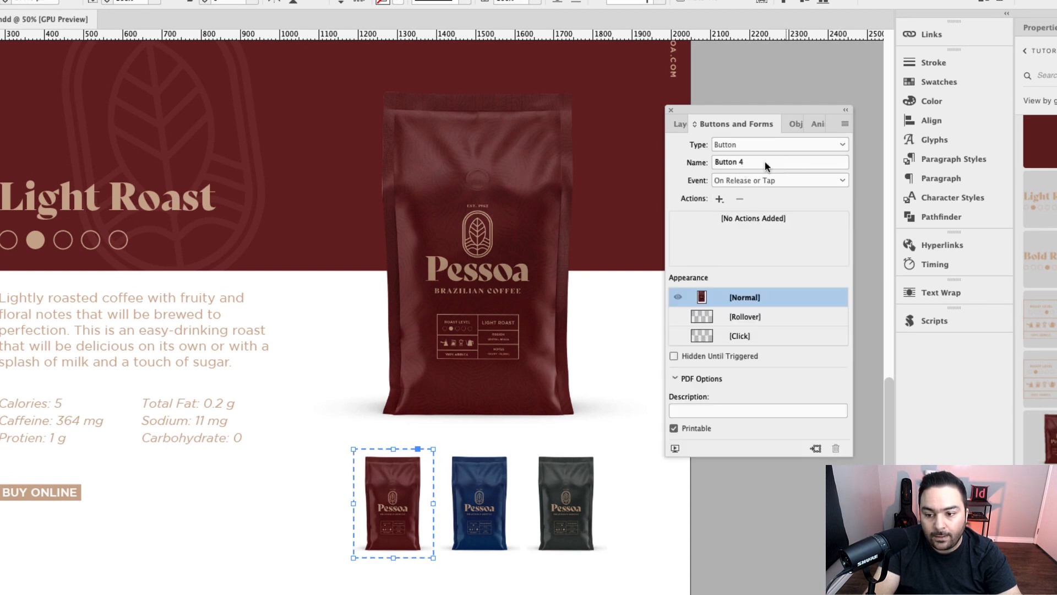
Name the red bag button "Light Roast Button 1" and give it a Go To State action targeting State 1 of Coffee Bag Images
{"action": "triple_click", "coordinate": [765, 161]}
{"action": "type", "text": "L"}
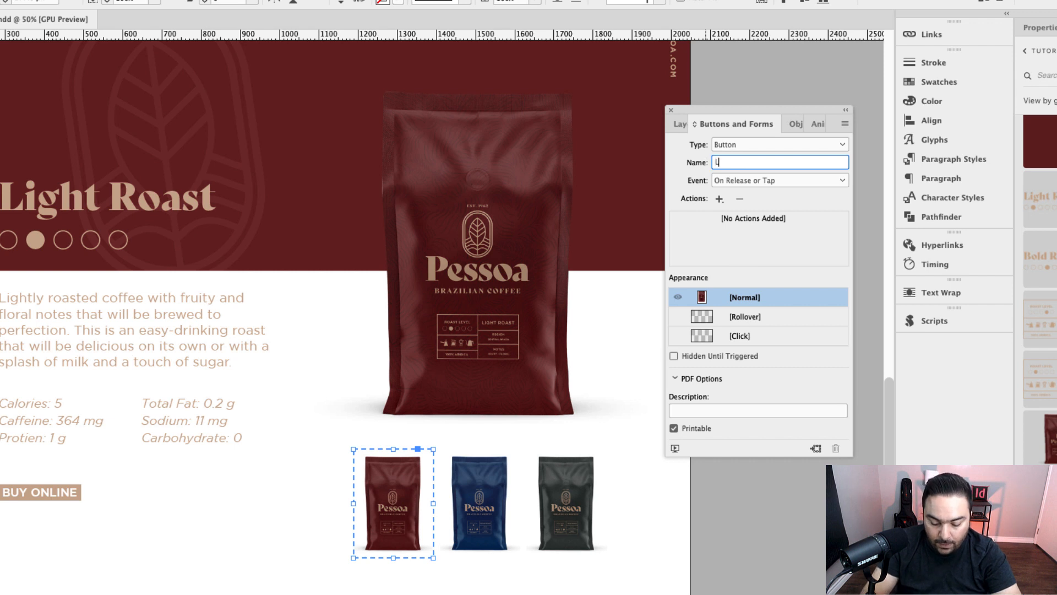
{"action": "type", "text": "ight Roast Button 1"}
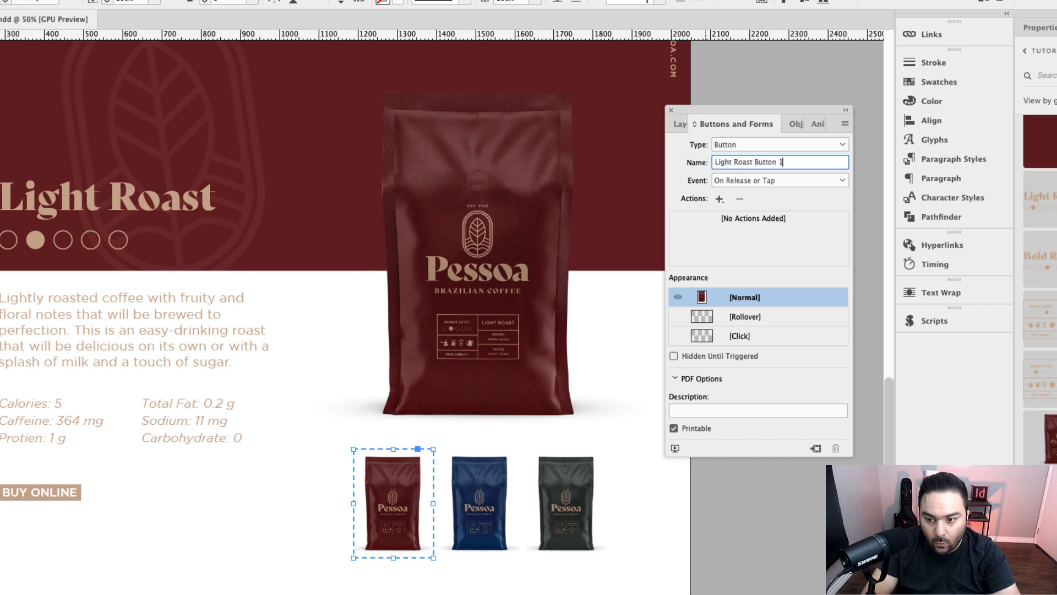
{"action": "key", "text": "Return"}
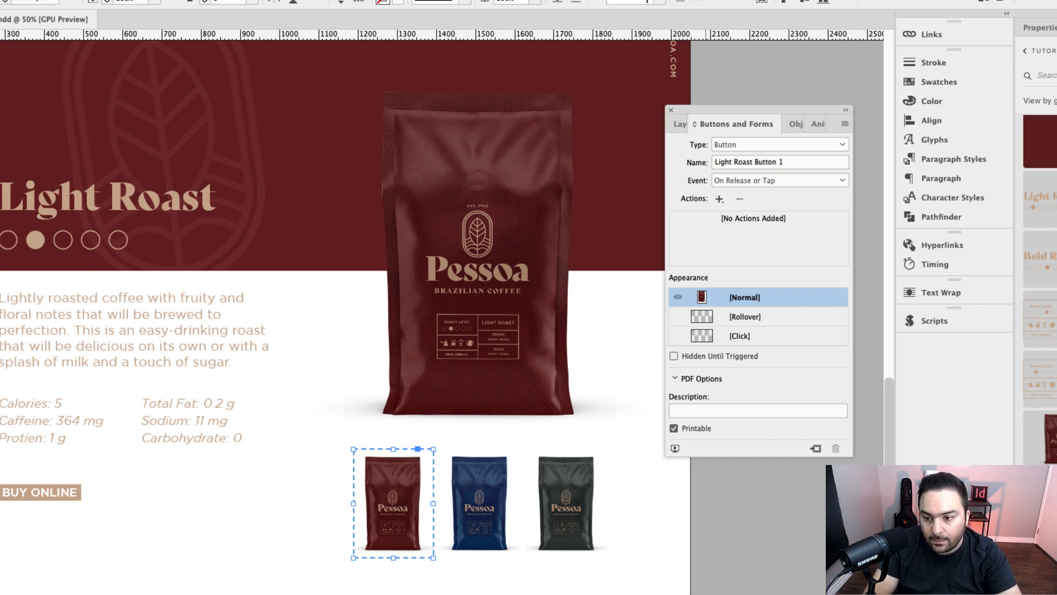
{"action": "left_click", "coordinate": [718, 199]}
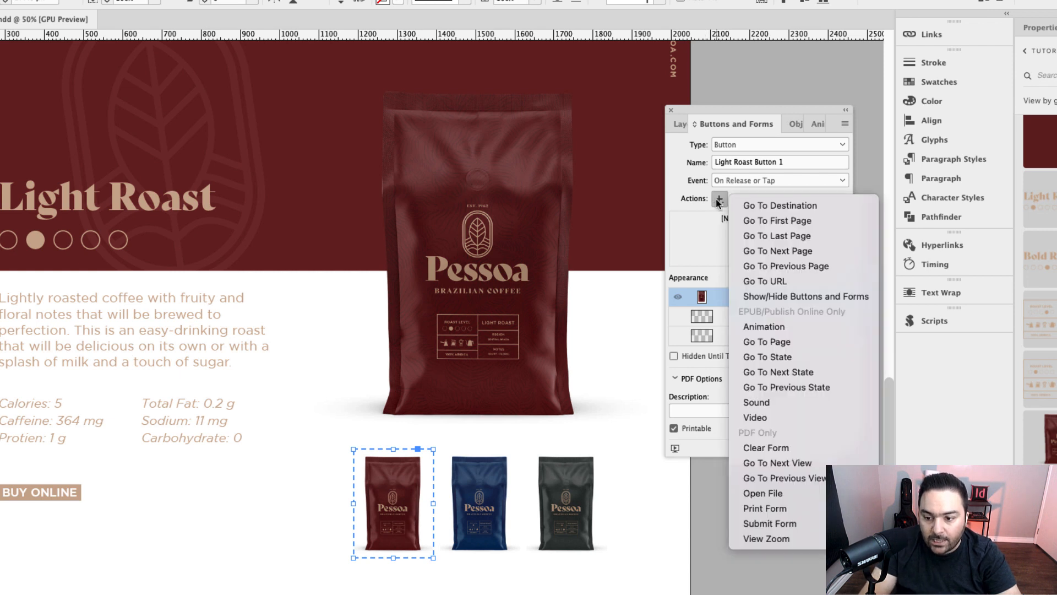
{"action": "left_click", "coordinate": [790, 358]}
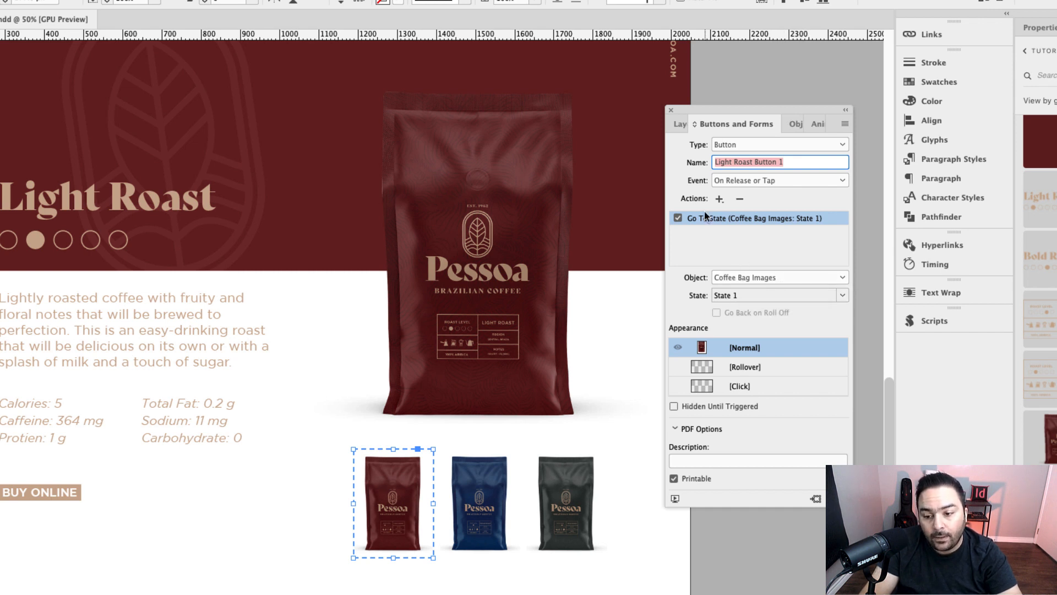
Add a second Go To State action to Light Roast Button 1, targeting State 1 of Colour Backgrounds
{"action": "left_click", "coordinate": [719, 200]}
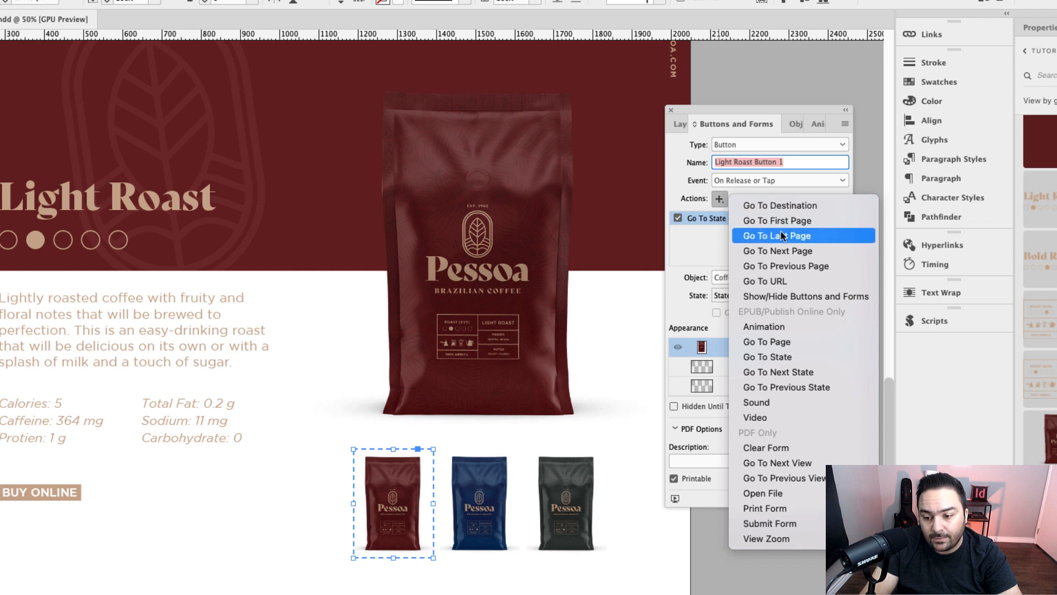
{"action": "left_click", "coordinate": [802, 358]}
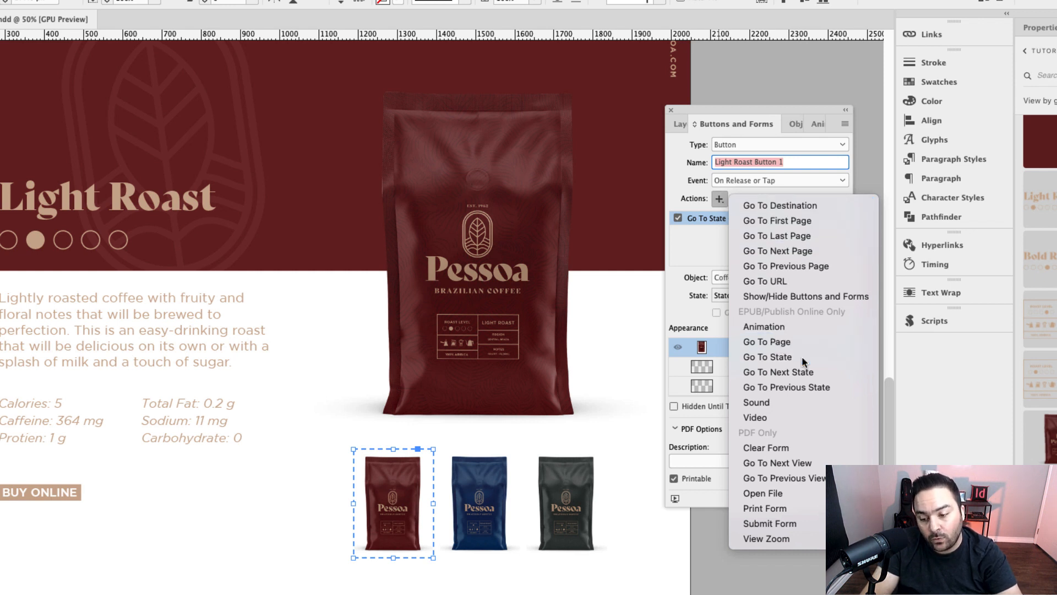
{"action": "left_click", "coordinate": [772, 278]}
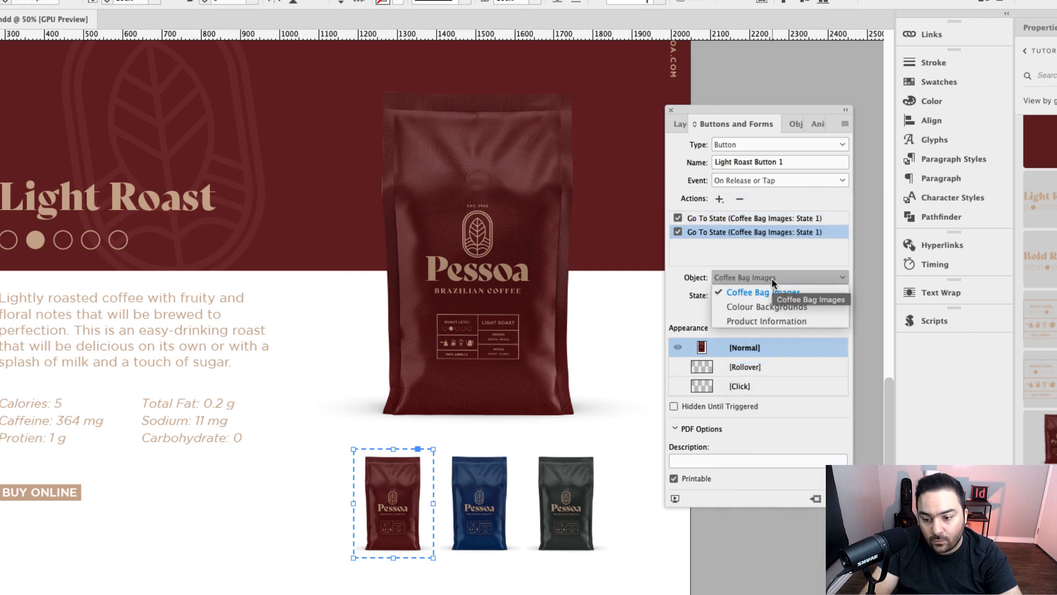
{"action": "left_click", "coordinate": [771, 307]}
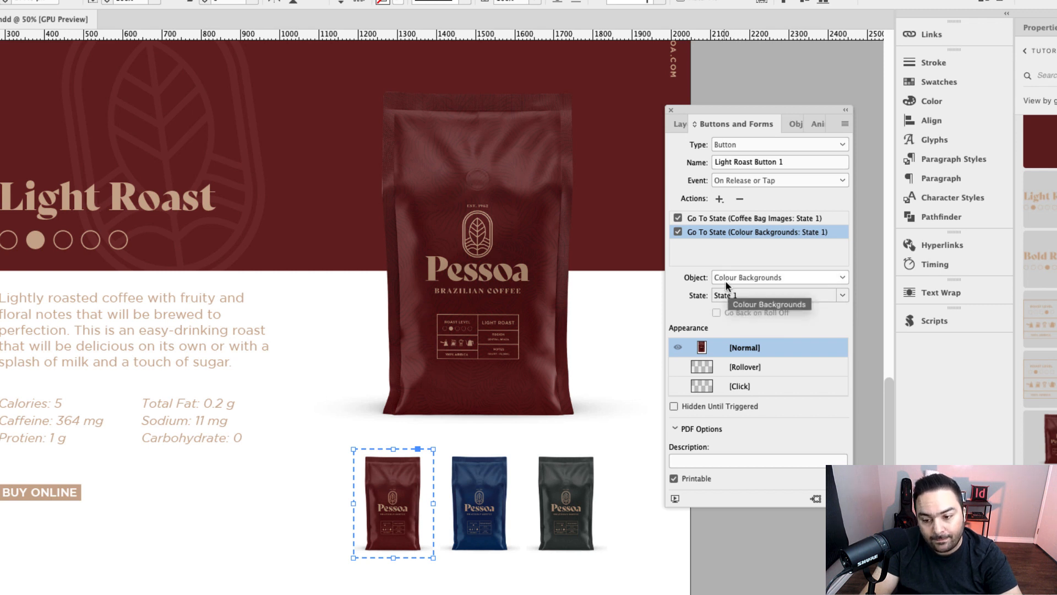
Add to Light Roast Button 1 a Go To State action for Product Information's Light Roast Info and an Animation action playing Light_Roast.png
{"action": "left_click", "coordinate": [719, 198]}
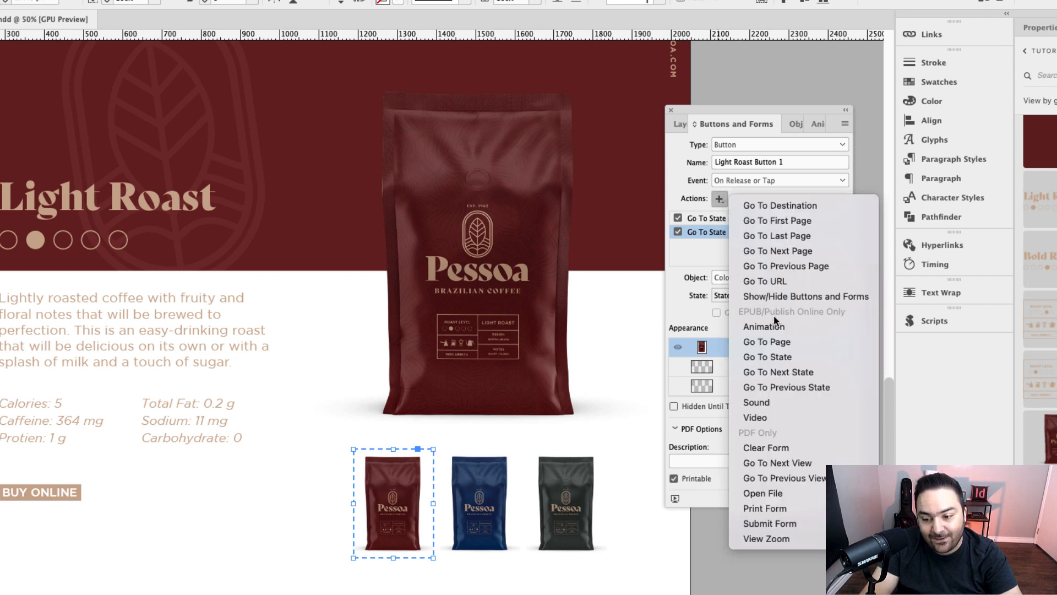
{"action": "left_click", "coordinate": [784, 356]}
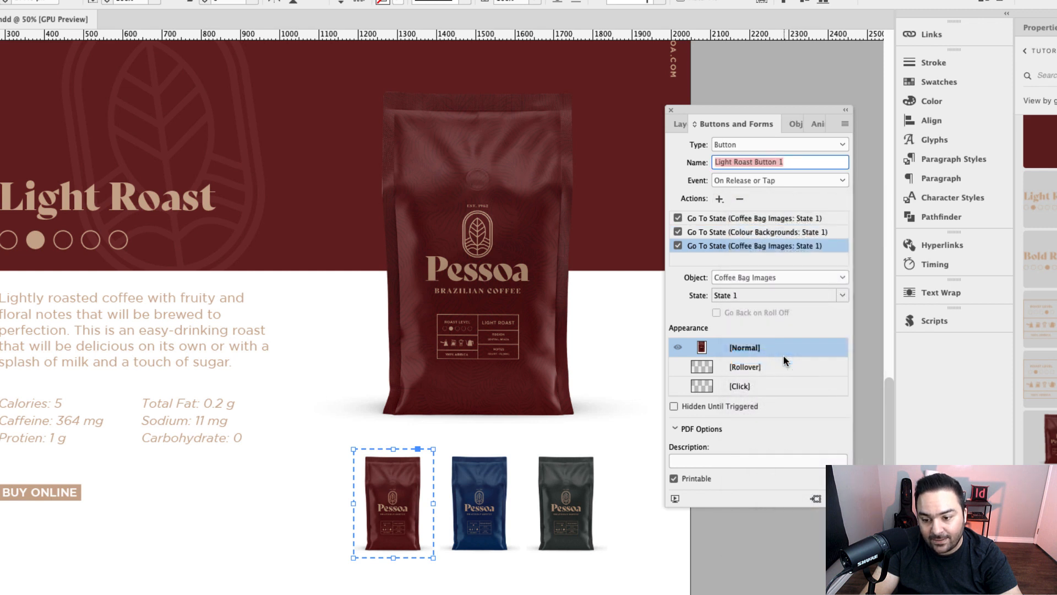
{"action": "left_click", "coordinate": [753, 278]}
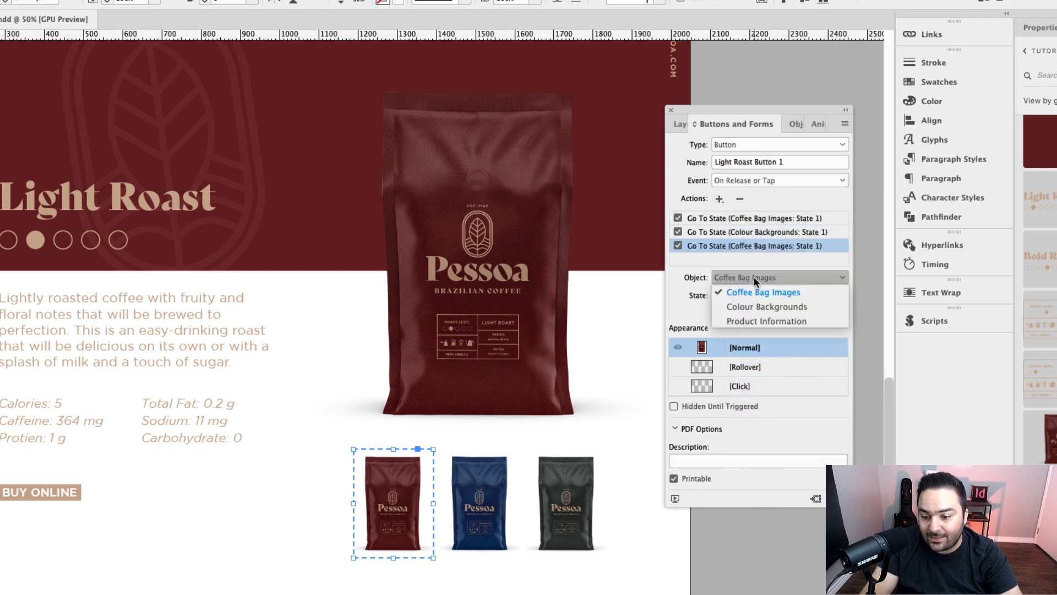
{"action": "left_click", "coordinate": [757, 322]}
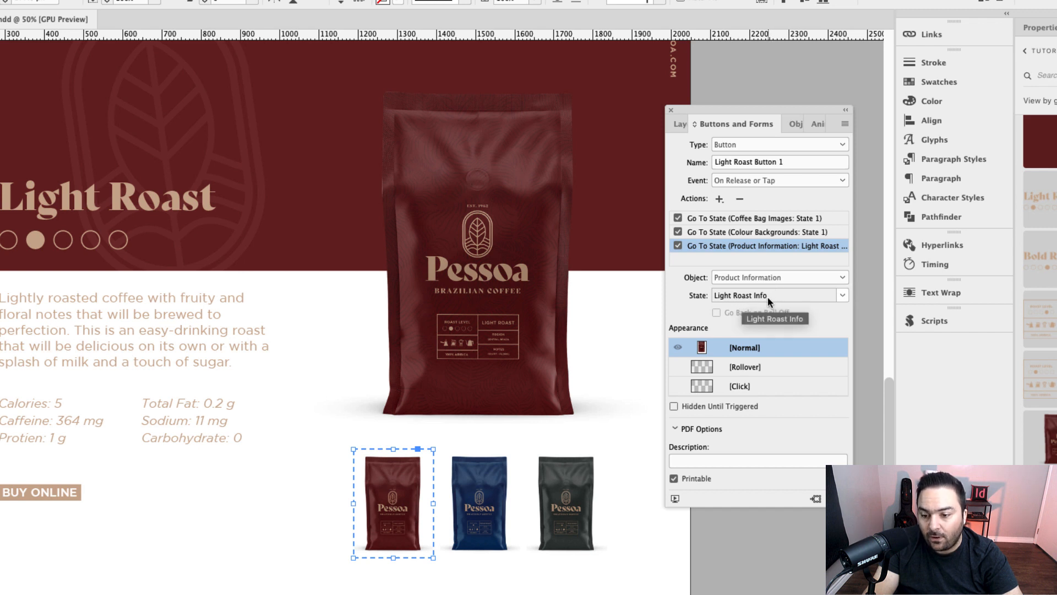
{"action": "left_click", "coordinate": [719, 199]}
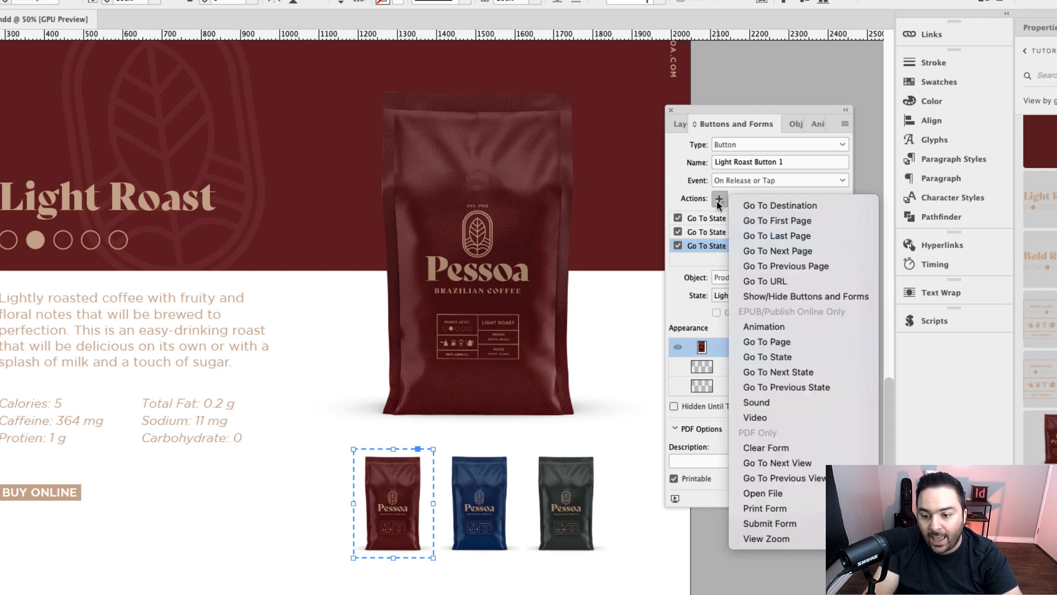
{"action": "left_click", "coordinate": [795, 327]}
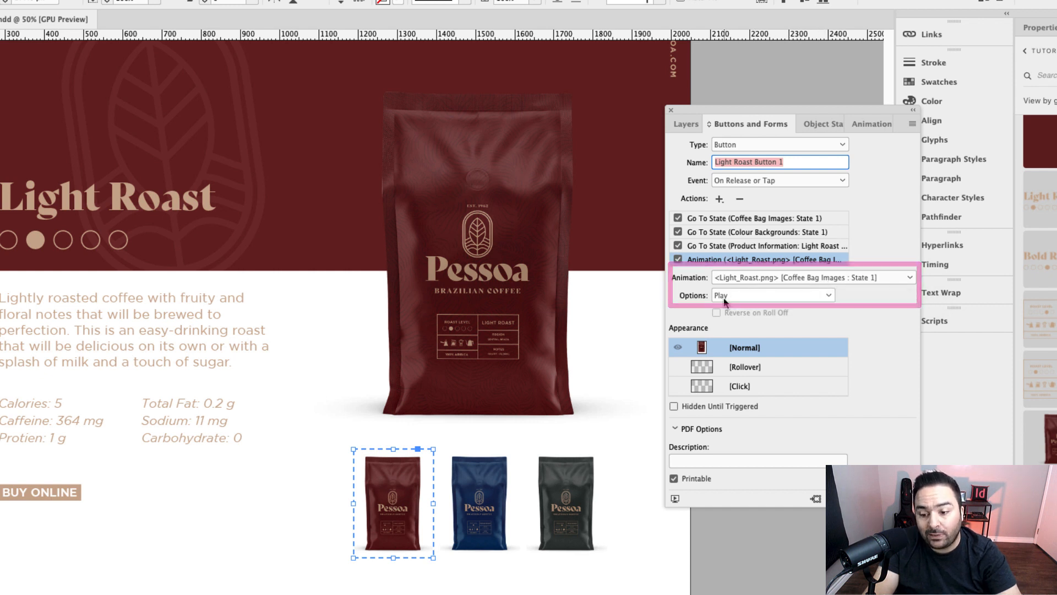
Enable the Rollover appearance of the red bag button, set its Normal appearance to 80% opacity, and compare the two appearances
{"action": "left_click", "coordinate": [744, 368]}
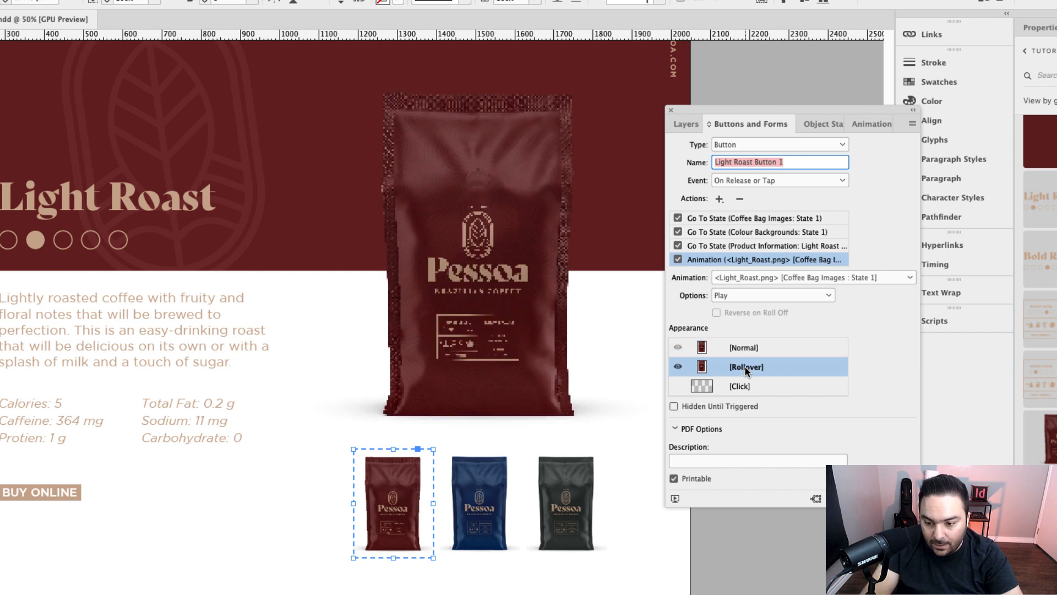
{"action": "left_click", "coordinate": [746, 349]}
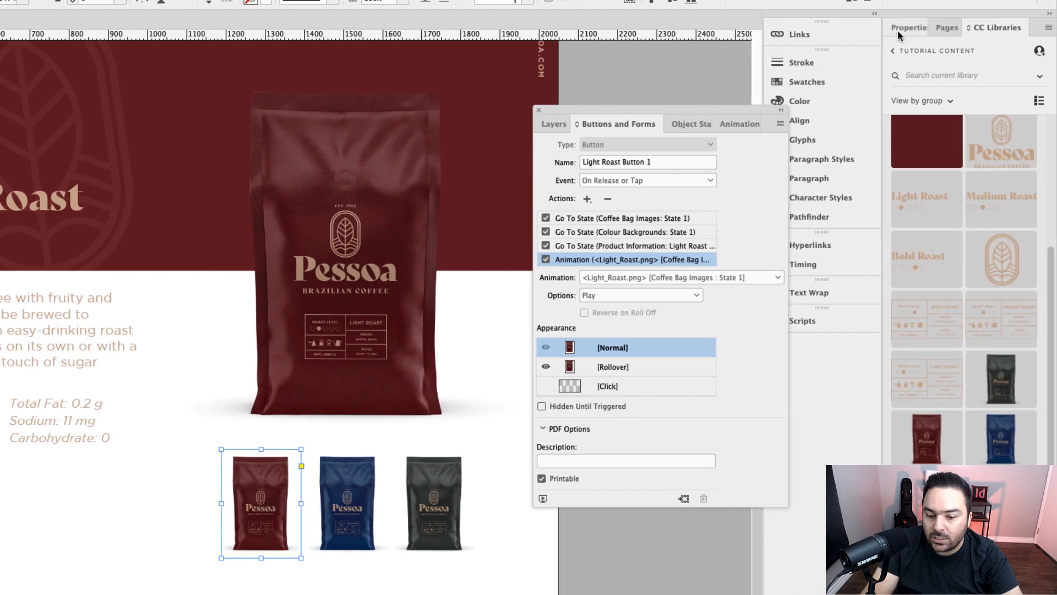
{"action": "left_click", "coordinate": [899, 34]}
{"action": "left_click", "coordinate": [961, 271]}
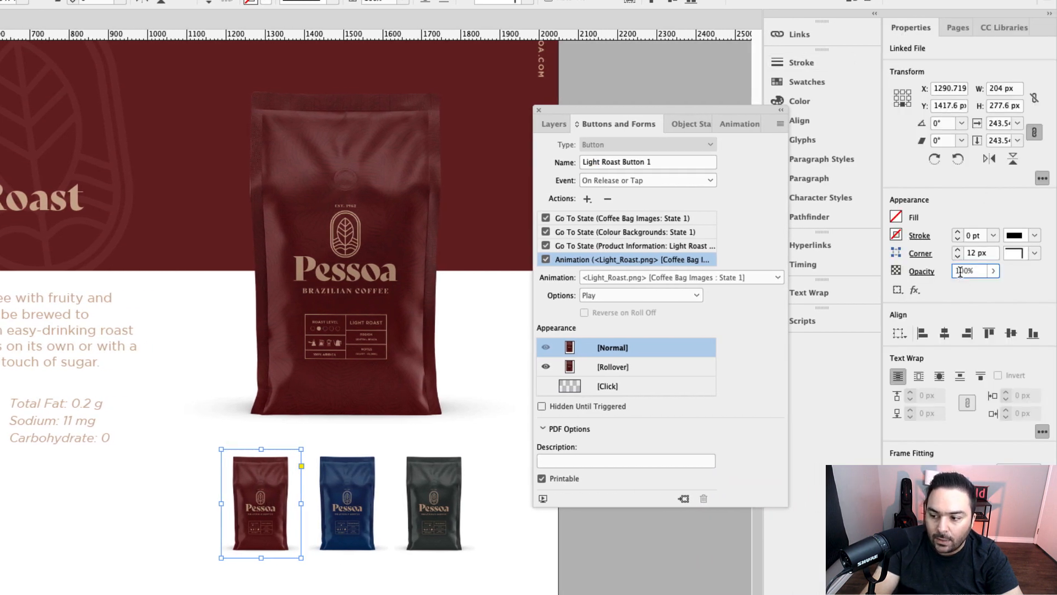
{"action": "type", "text": "80"}
{"action": "key", "text": "Tab"}
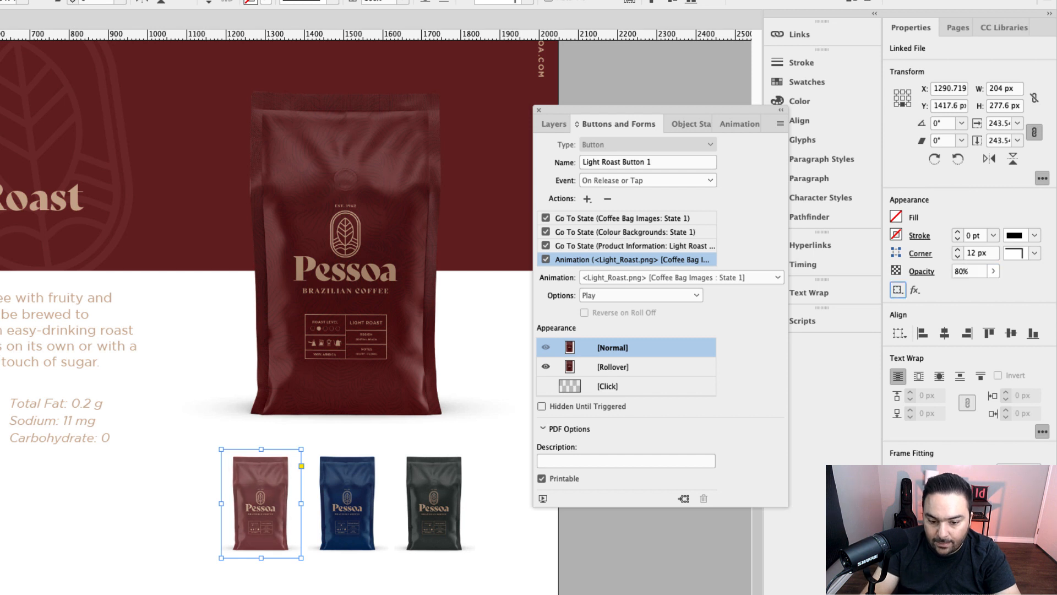
{"action": "left_click", "coordinate": [606, 372]}
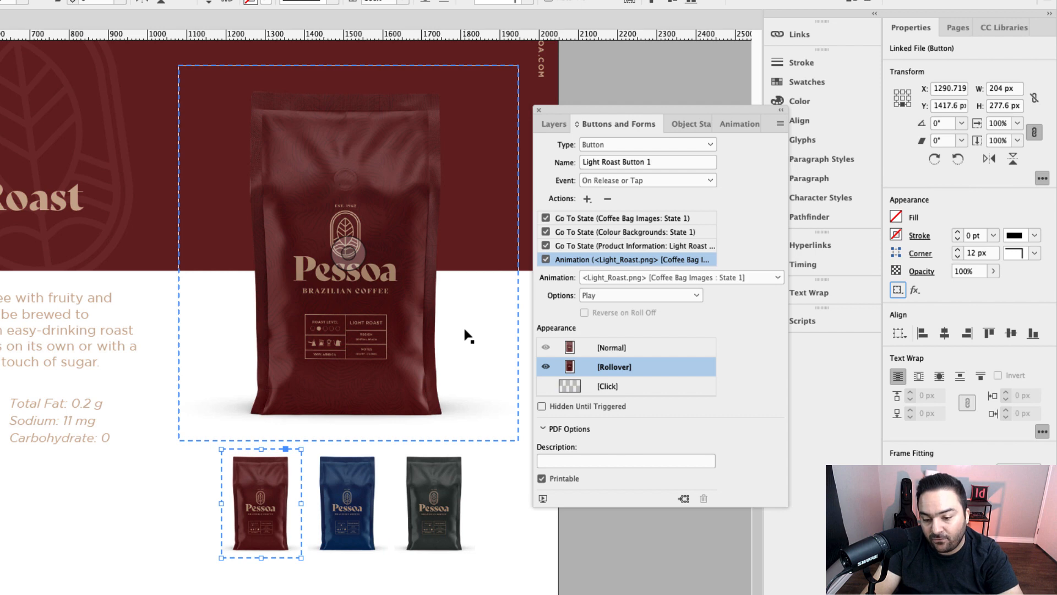
{"action": "left_click", "coordinate": [606, 348]}
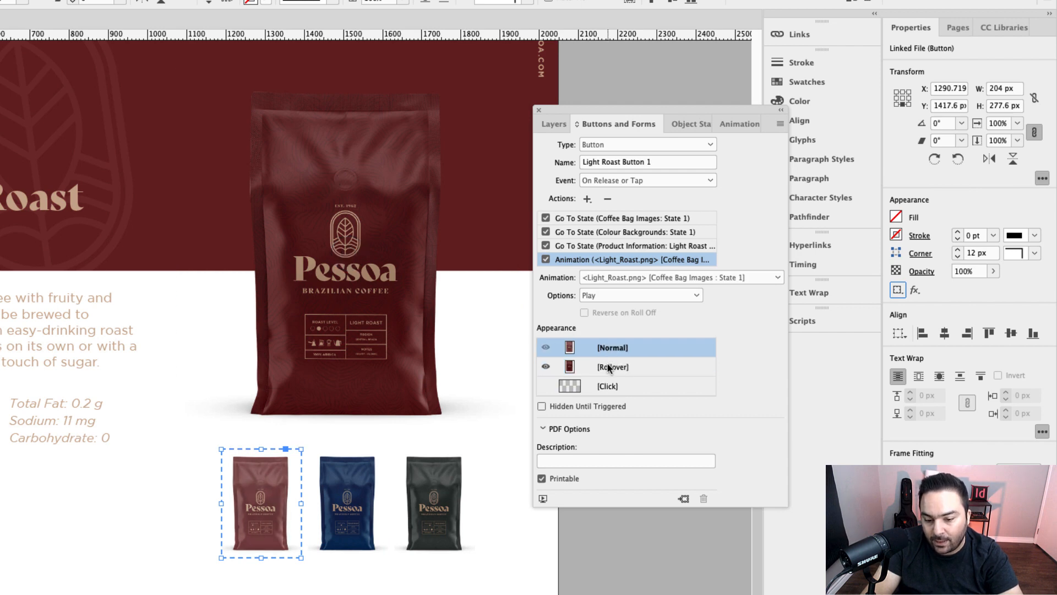
{"action": "left_click", "coordinate": [607, 366]}
{"action": "left_click", "coordinate": [607, 348]}
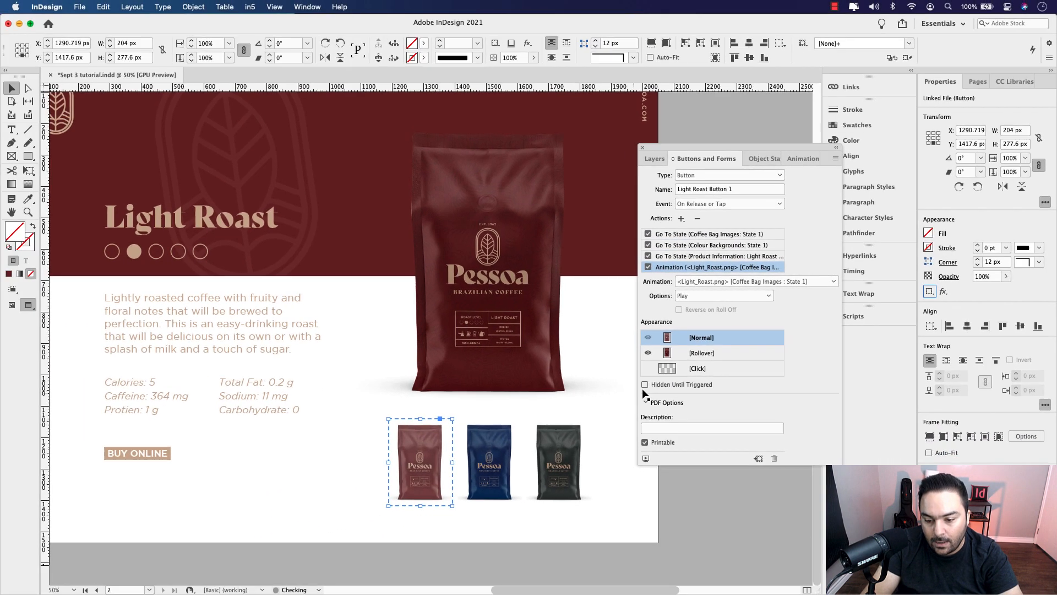
Convert the small blue bag thumbnail into a button named "Medium Roast Button 1"
{"action": "left_click", "coordinate": [333, 475]}
{"action": "double_click", "coordinate": [478, 440]}
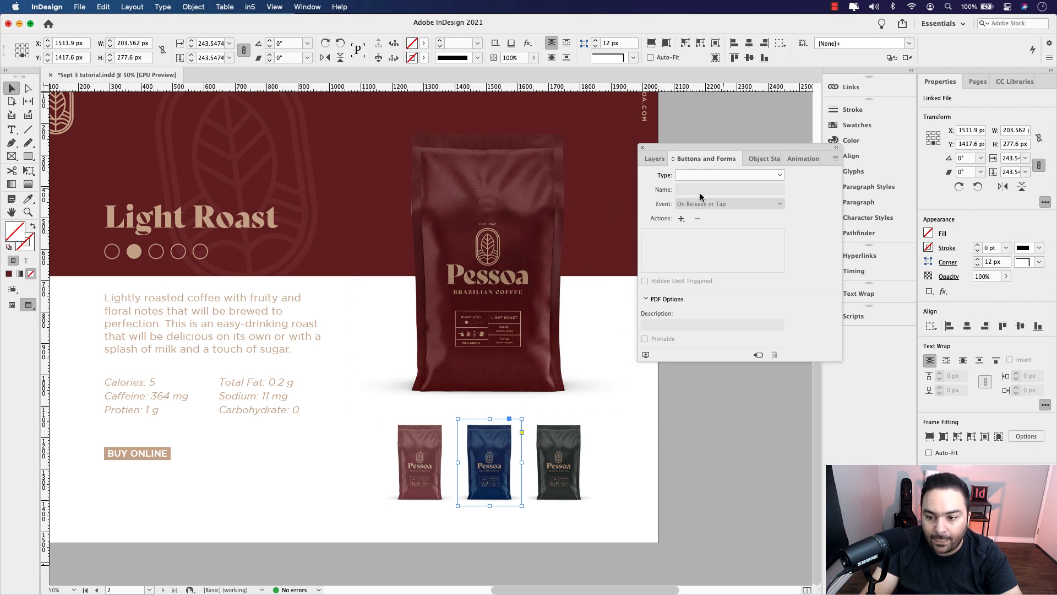
{"action": "left_click", "coordinate": [752, 176]}
{"action": "left_click", "coordinate": [716, 186]}
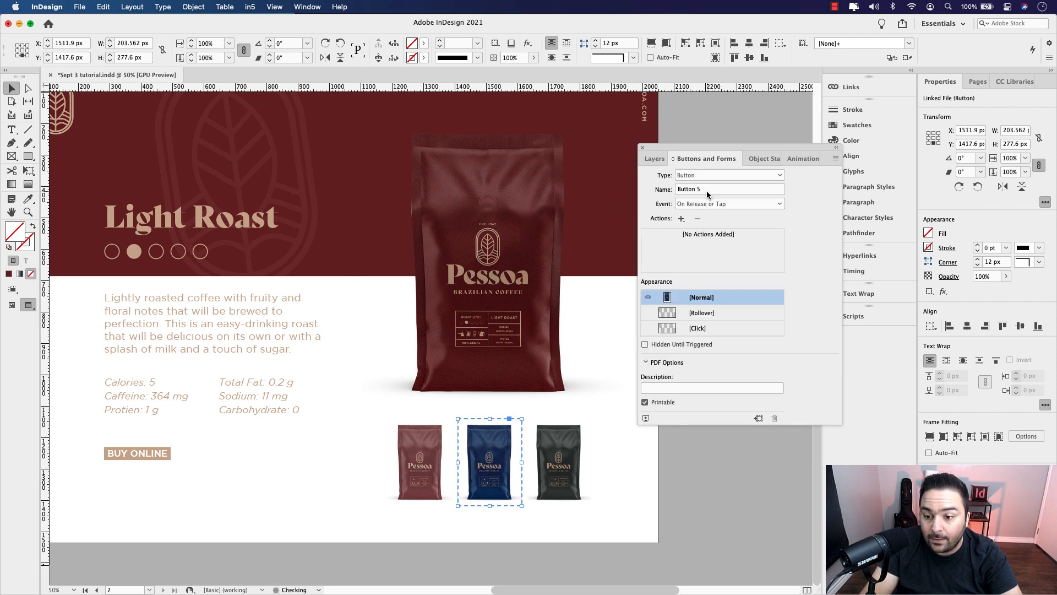
{"action": "double_click", "coordinate": [714, 189]}
{"action": "type", "text": "Medium Roast"}
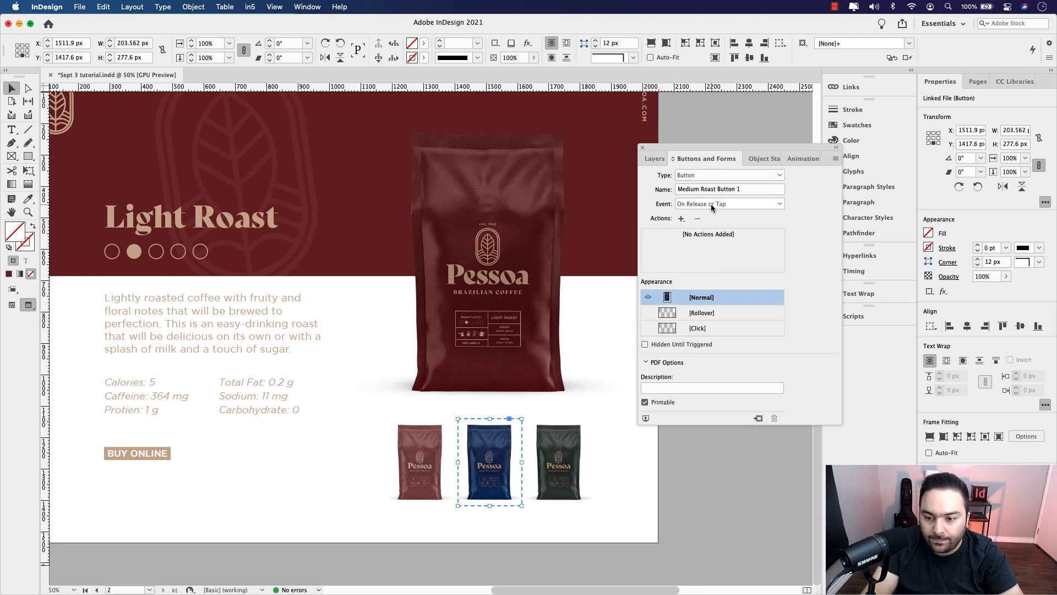
Give Medium Roast Button 1 a Go To State action targeting State 2 of Coffee Bag Images
{"action": "left_click", "coordinate": [681, 220]}
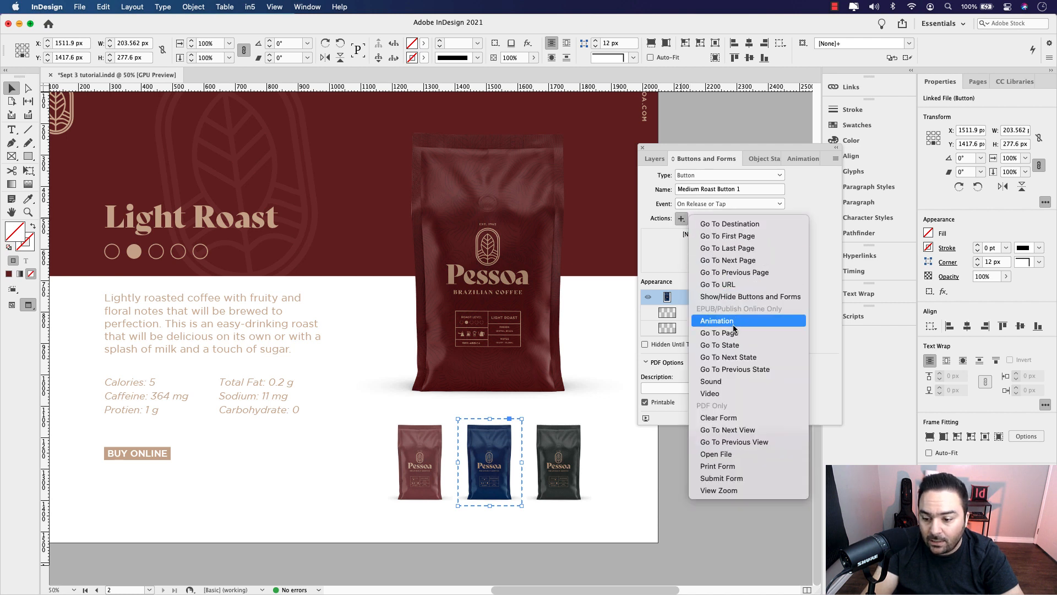
{"action": "left_click", "coordinate": [721, 345]}
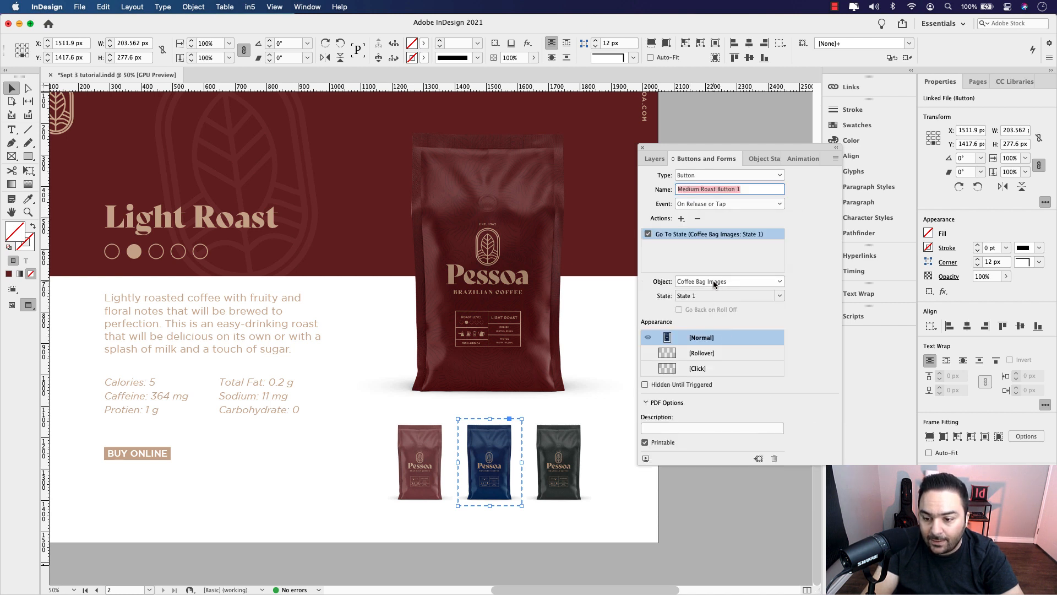
{"action": "left_click", "coordinate": [709, 296]}
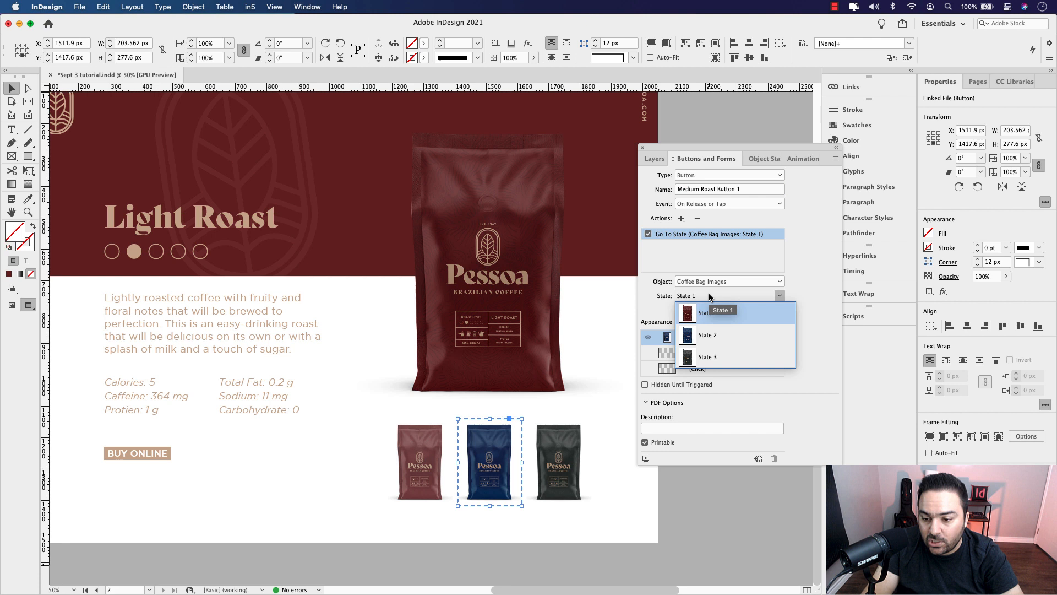
{"action": "left_click", "coordinate": [715, 336]}
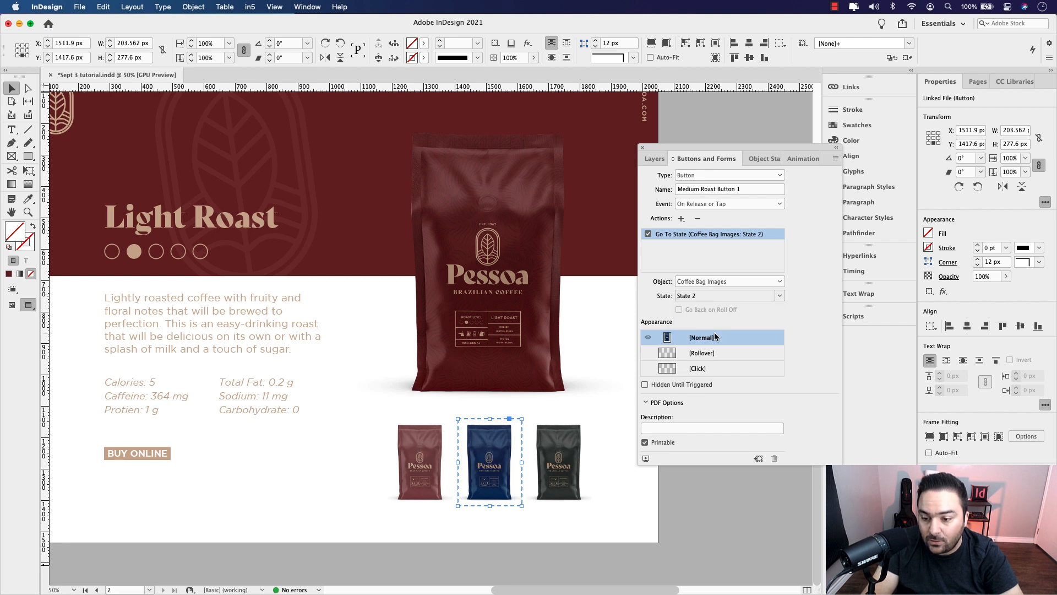
Add a Go To State action to Medium Roast Button 1 that targets State 2 of Colour Backgrounds
{"action": "left_click", "coordinate": [681, 218]}
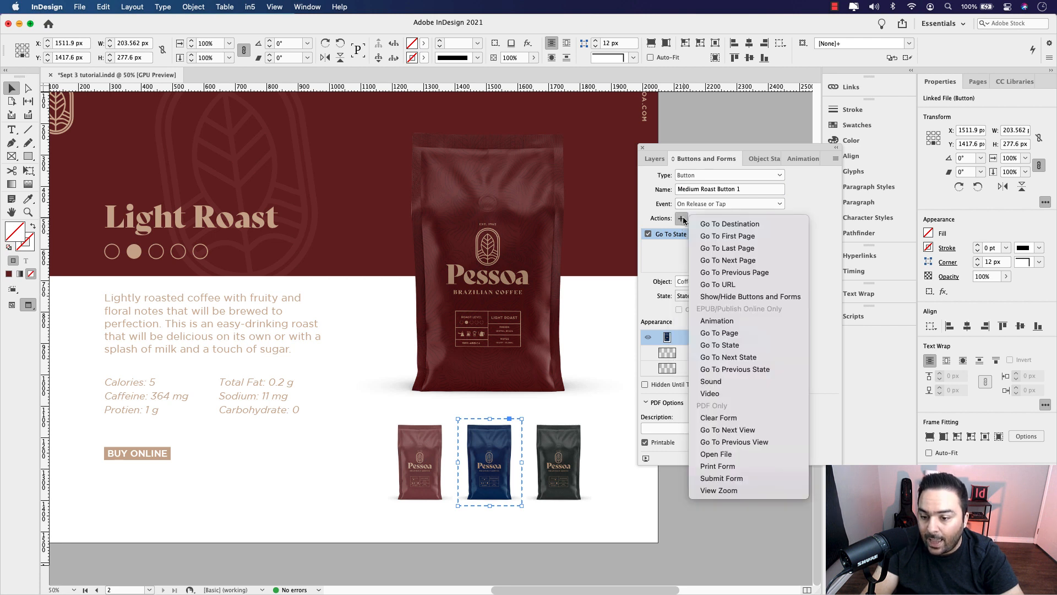
{"action": "left_click", "coordinate": [734, 345]}
{"action": "left_click", "coordinate": [714, 282]}
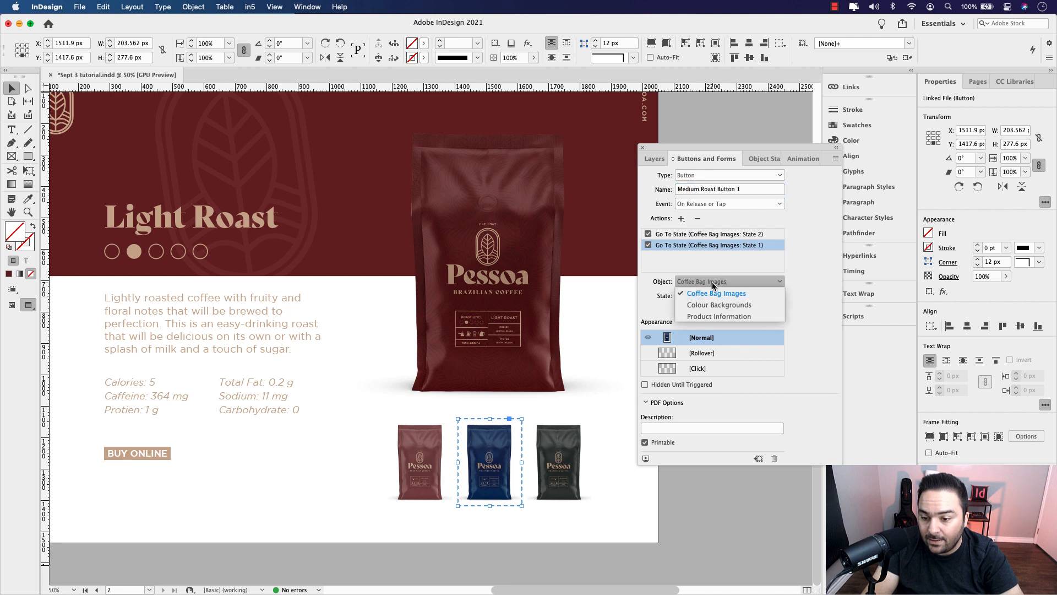
{"action": "left_click", "coordinate": [711, 304]}
{"action": "left_click", "coordinate": [699, 296]}
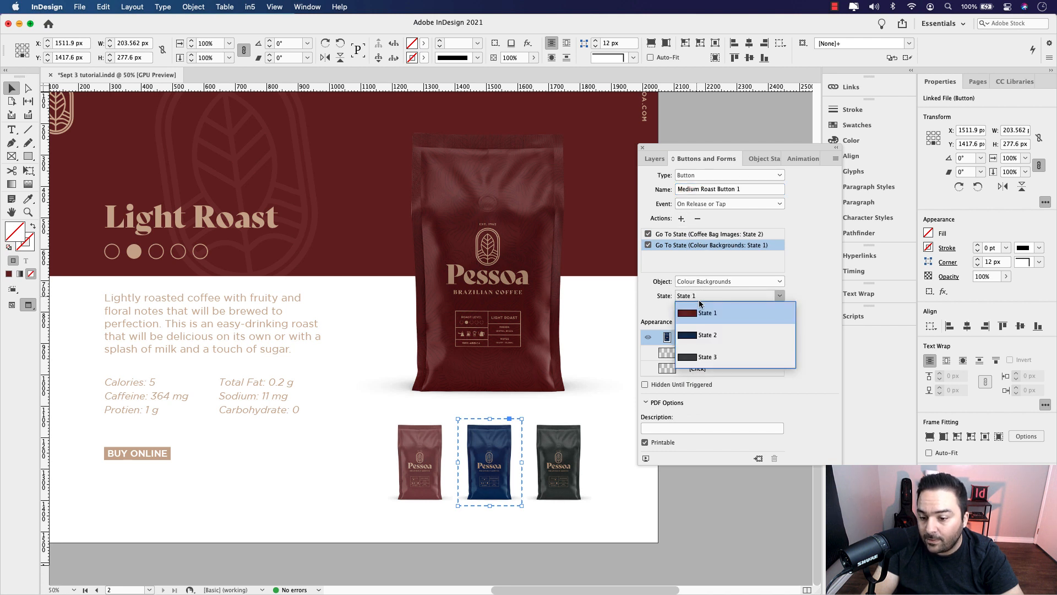
{"action": "left_click", "coordinate": [707, 335]}
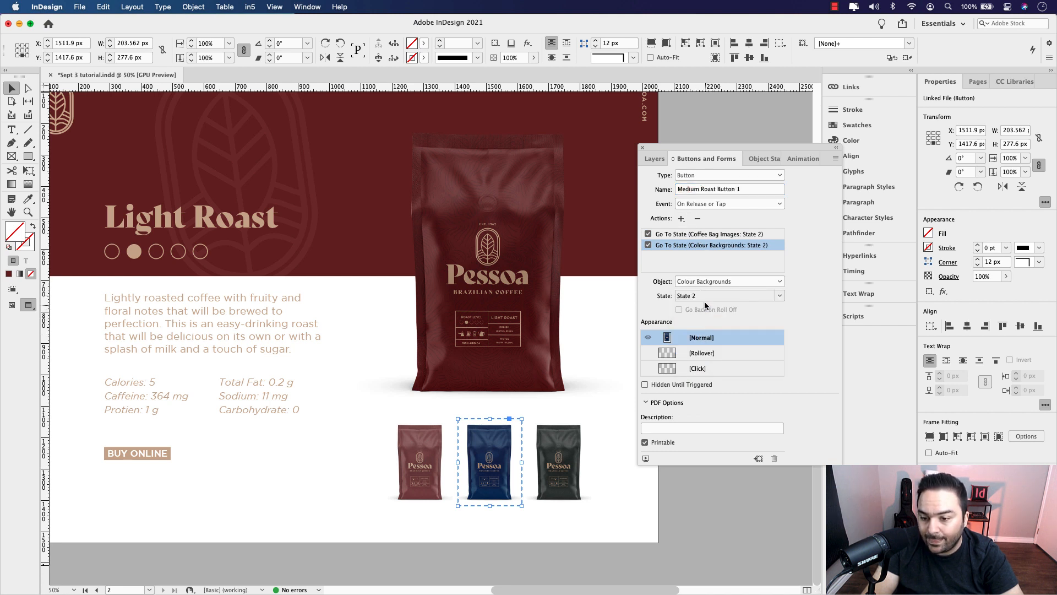
Add a Go To State action to Medium Roast Button 1 that targets the Medium Roast Info state of Product Information
{"action": "left_click", "coordinate": [680, 218]}
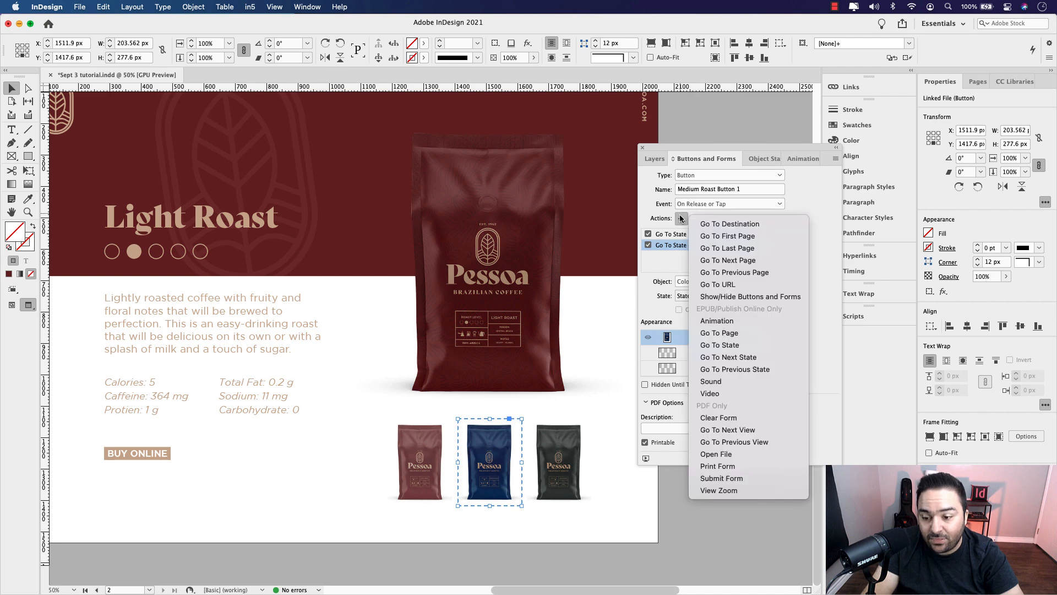
{"action": "left_click", "coordinate": [731, 345]}
{"action": "left_click", "coordinate": [709, 281]}
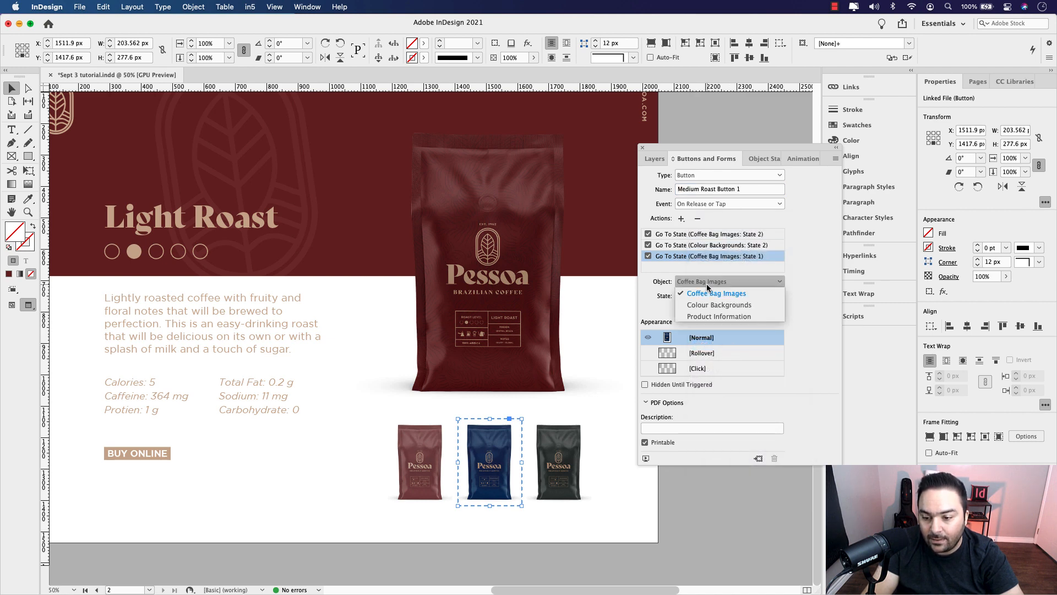
{"action": "left_click", "coordinate": [710, 319]}
{"action": "left_click", "coordinate": [698, 296]}
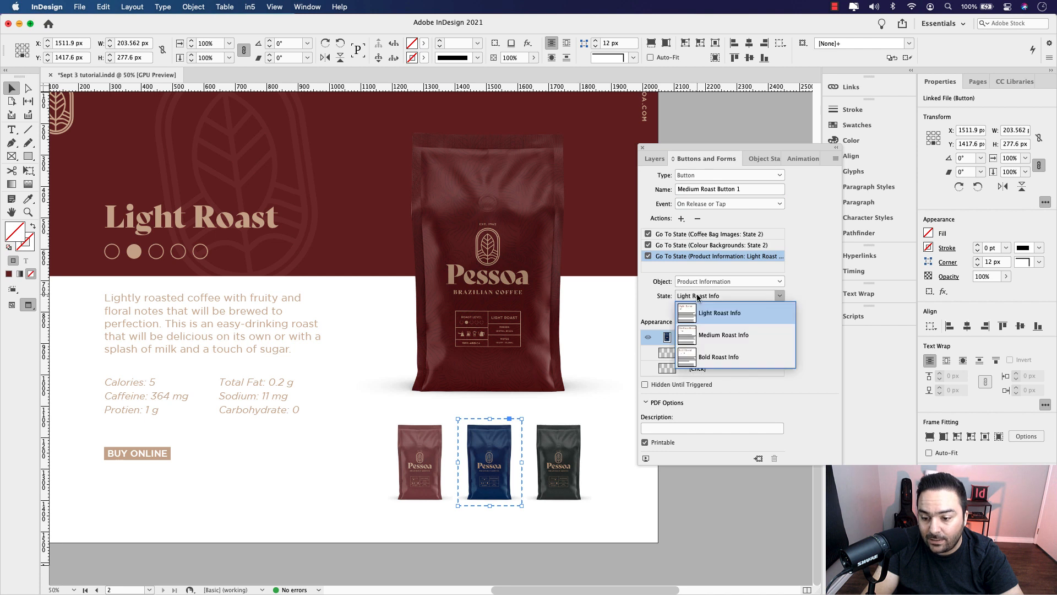
{"action": "left_click", "coordinate": [708, 335]}
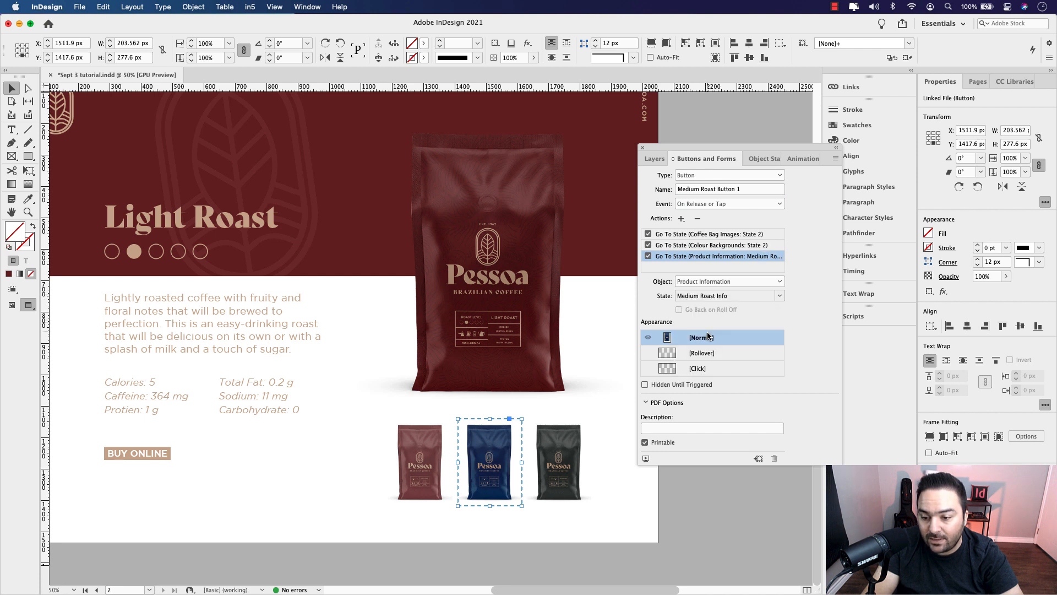
Add an Animation action to Medium Roast Button 1 that plays Medium_Roast.png from State 2 of Coffee Bag Images
{"action": "left_click", "coordinate": [681, 219]}
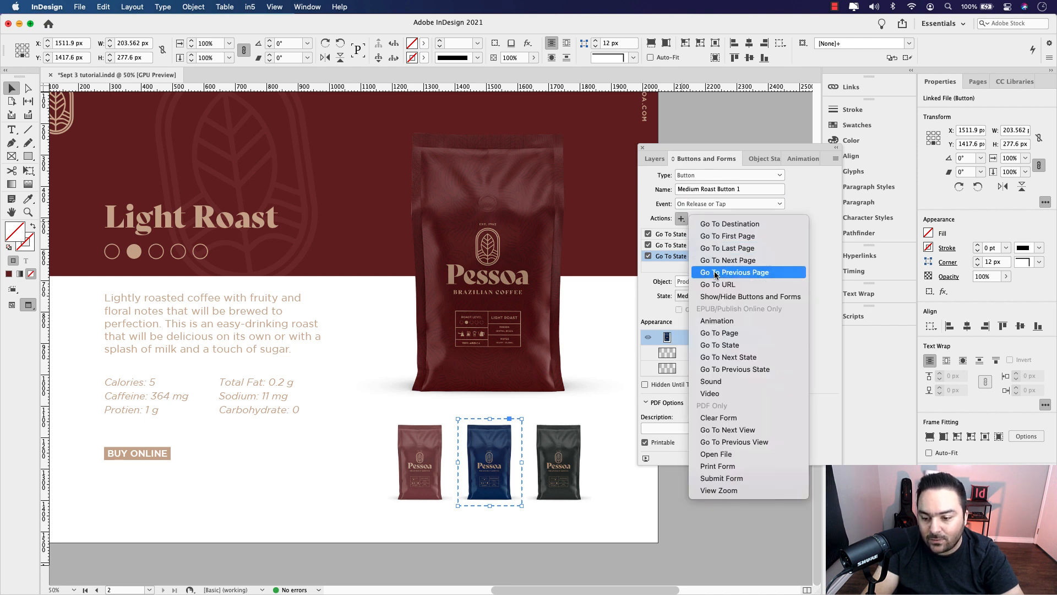
{"action": "left_click", "coordinate": [729, 322]}
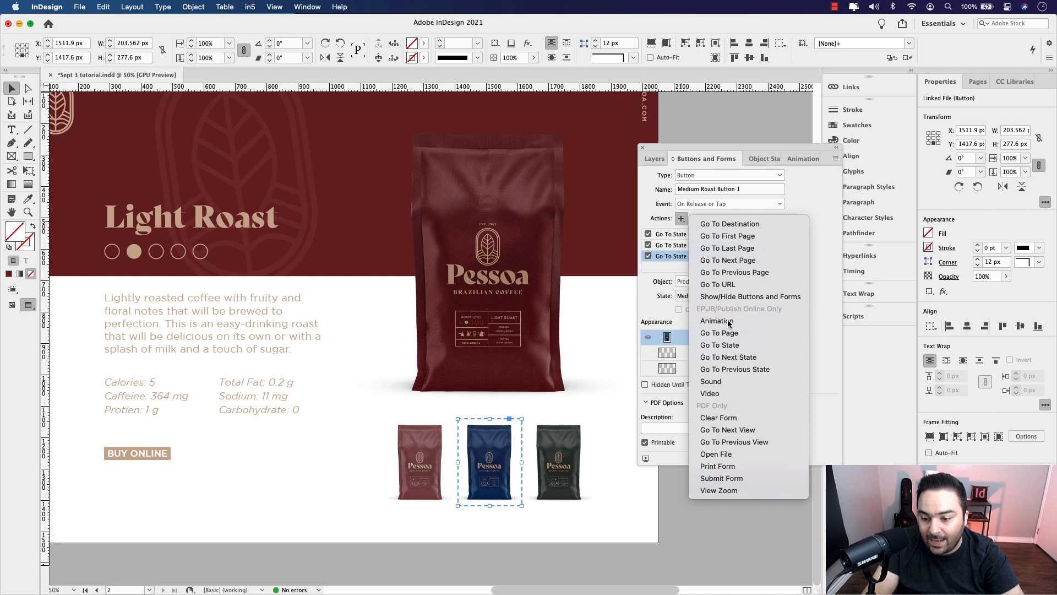
{"action": "left_click", "coordinate": [696, 285]}
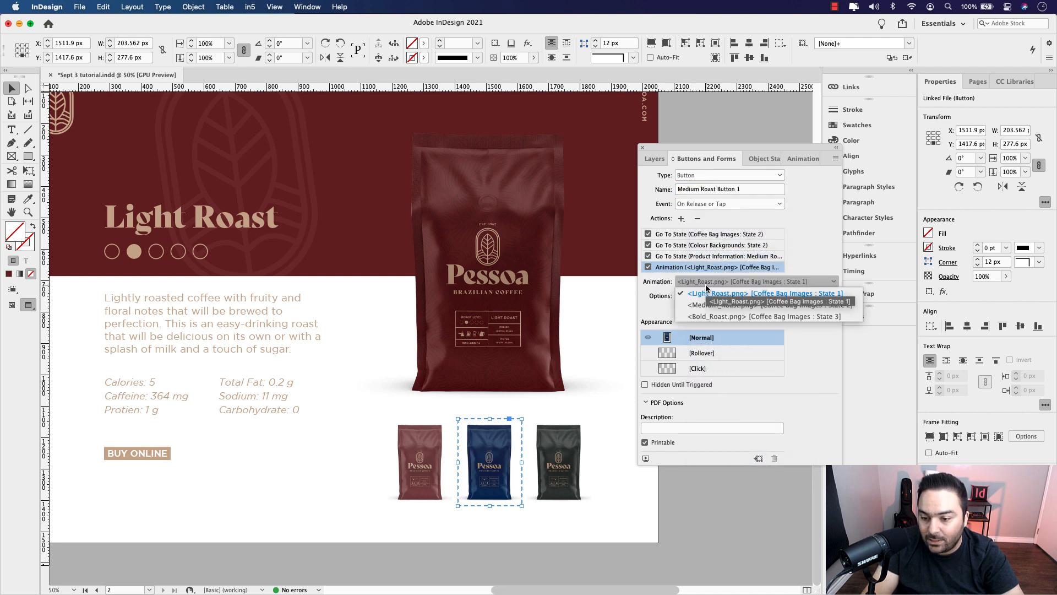
{"action": "left_click", "coordinate": [707, 309]}
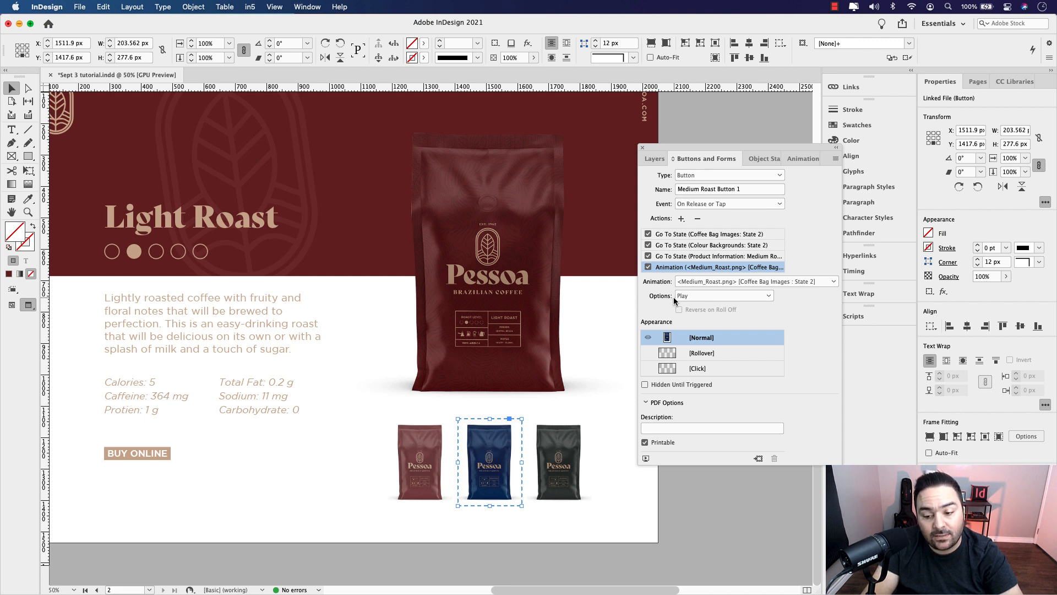
Activate a Rollover appearance for Medium Roast Button 1
{"action": "left_click", "coordinate": [702, 355]}
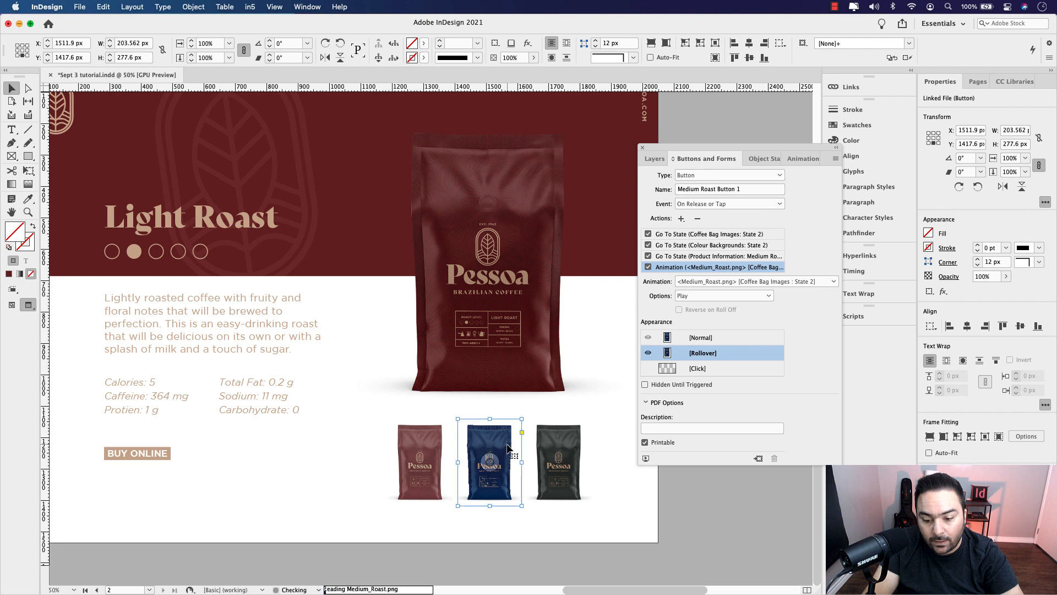
{"action": "left_click", "coordinate": [708, 340]}
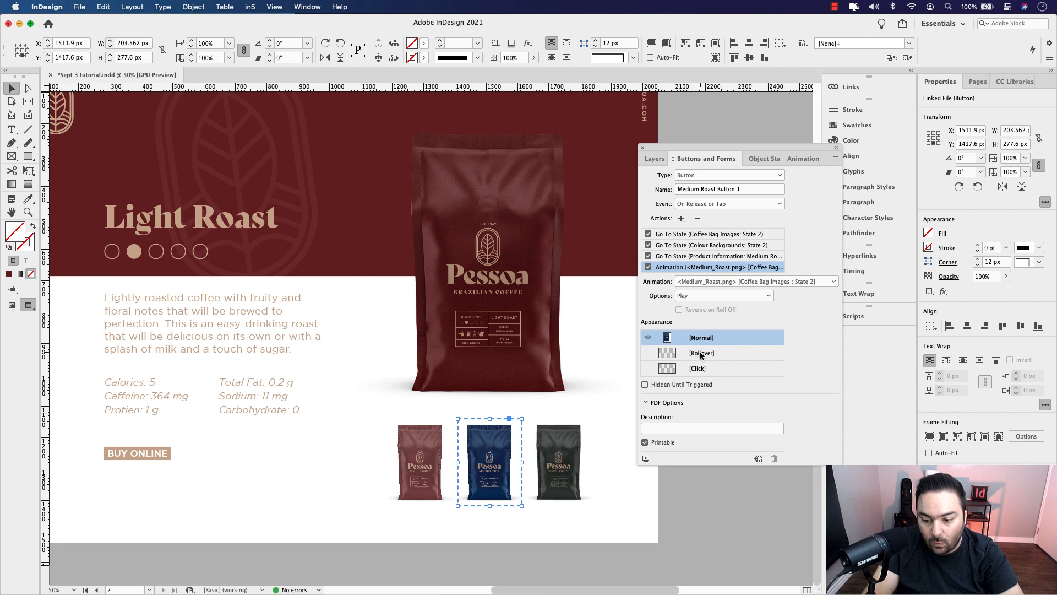
{"action": "left_click", "coordinate": [702, 354]}
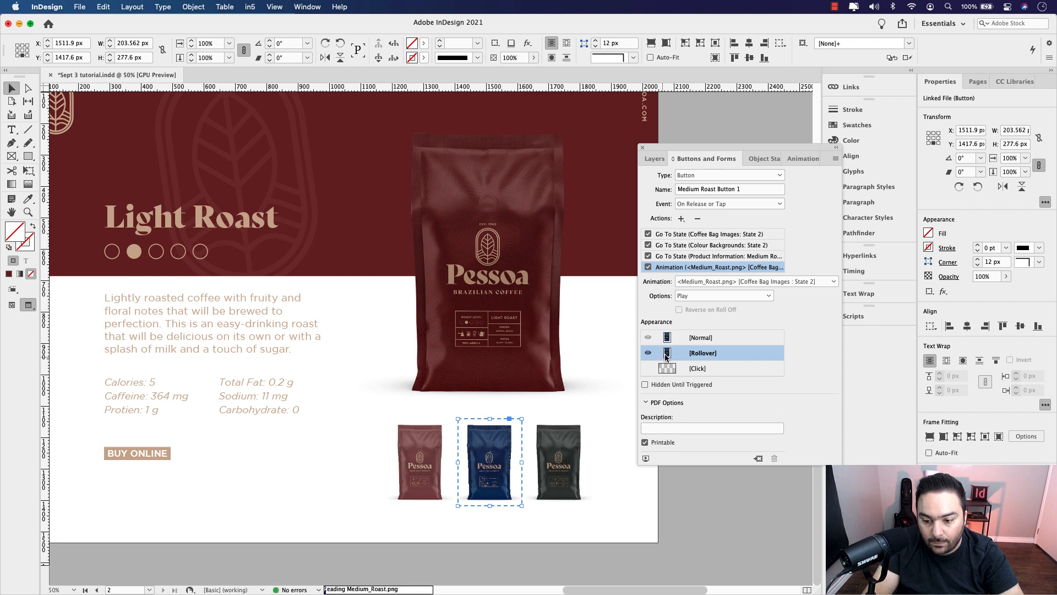
Set the opacity of the blue bag image in the button's Normal appearance to 80% and compare it with the Rollover appearance
{"action": "left_click", "coordinate": [705, 339]}
{"action": "double_click", "coordinate": [496, 473]}
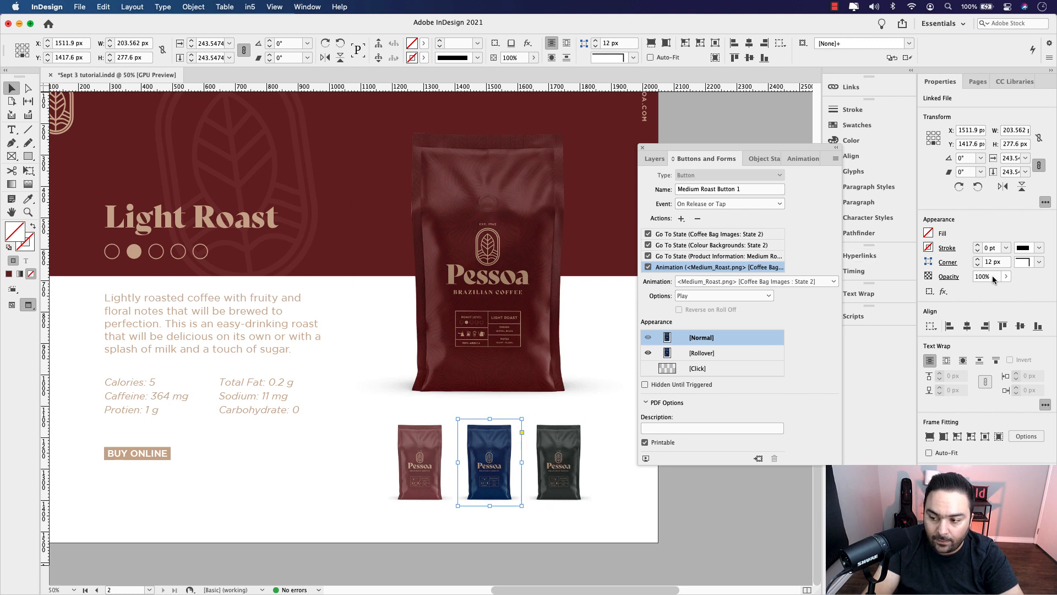
{"action": "left_click_drag", "start_coordinate": [999, 277], "coordinate": [965, 279]}
{"action": "type", "text": "80"}
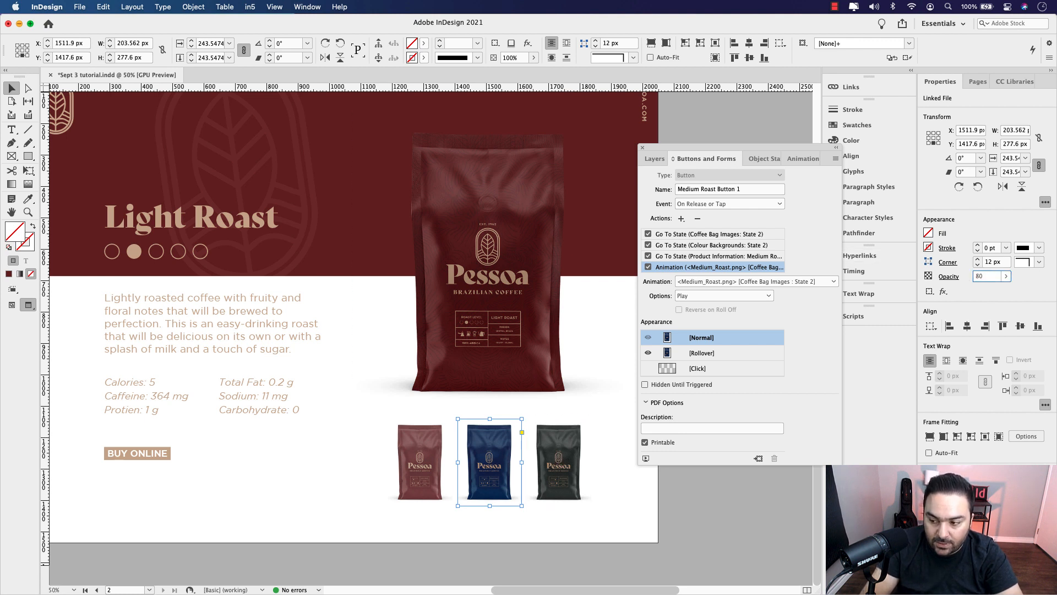
{"action": "key", "text": "Return"}
{"action": "left_click", "coordinate": [710, 357]}
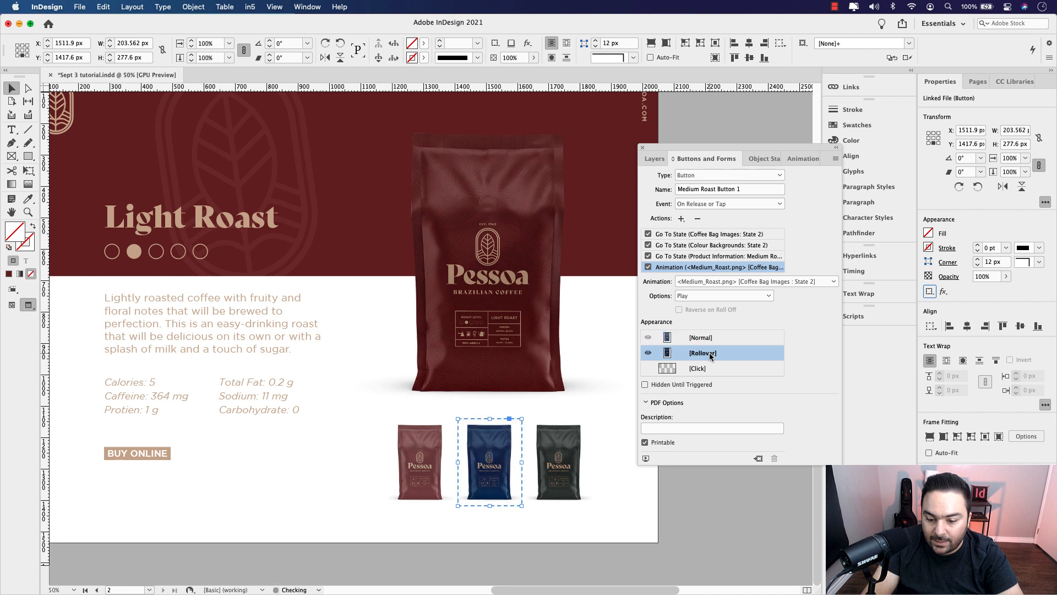
{"action": "left_click", "coordinate": [710, 339]}
{"action": "left_click", "coordinate": [706, 354]}
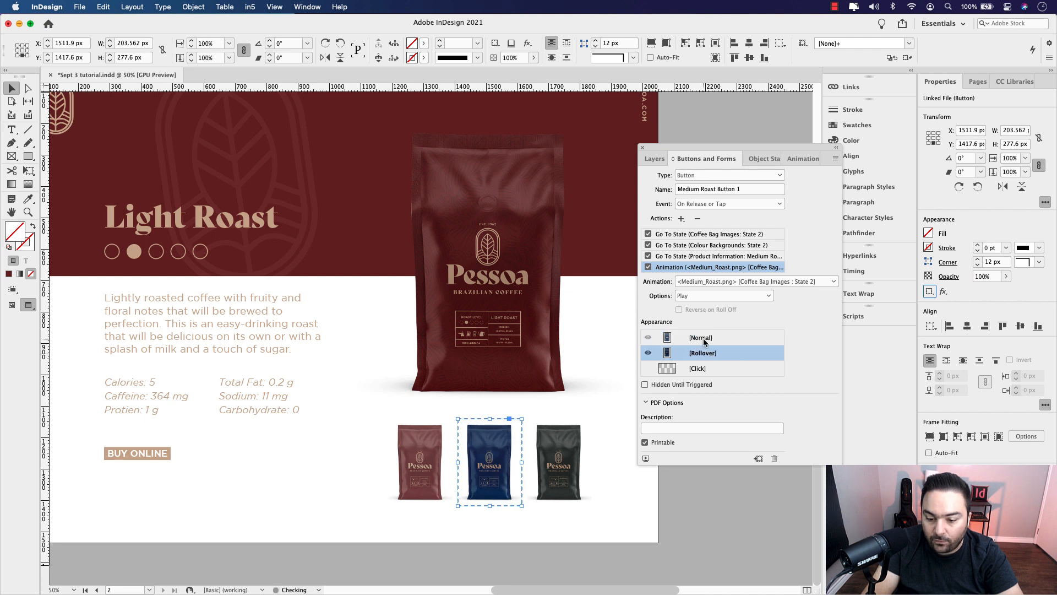
{"action": "left_click", "coordinate": [704, 339]}
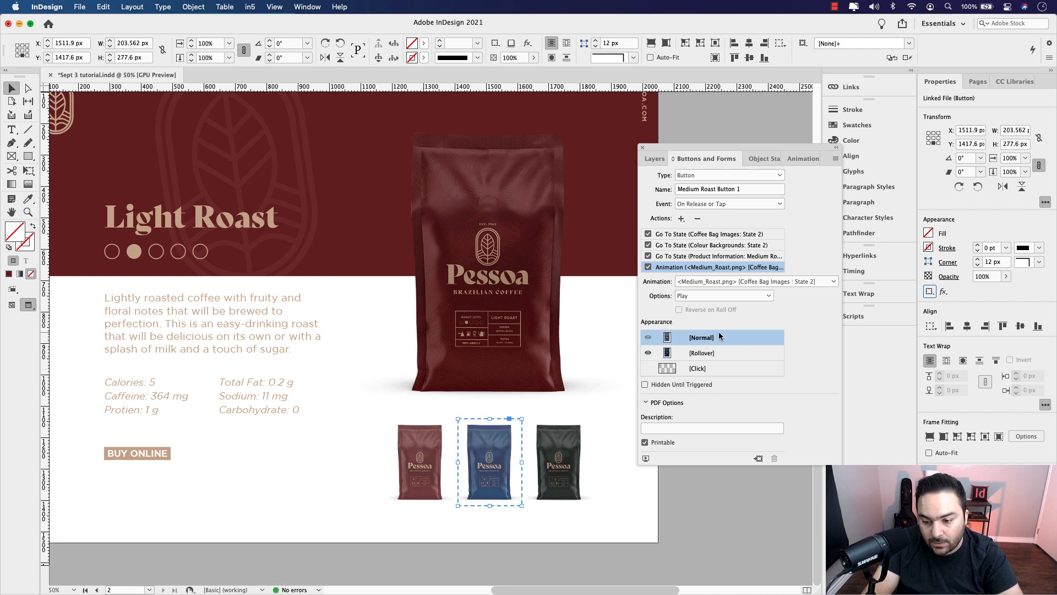
Convert the small black bag thumbnail into a button named "Bold Roast Button 1"
{"action": "left_click", "coordinate": [571, 444]}
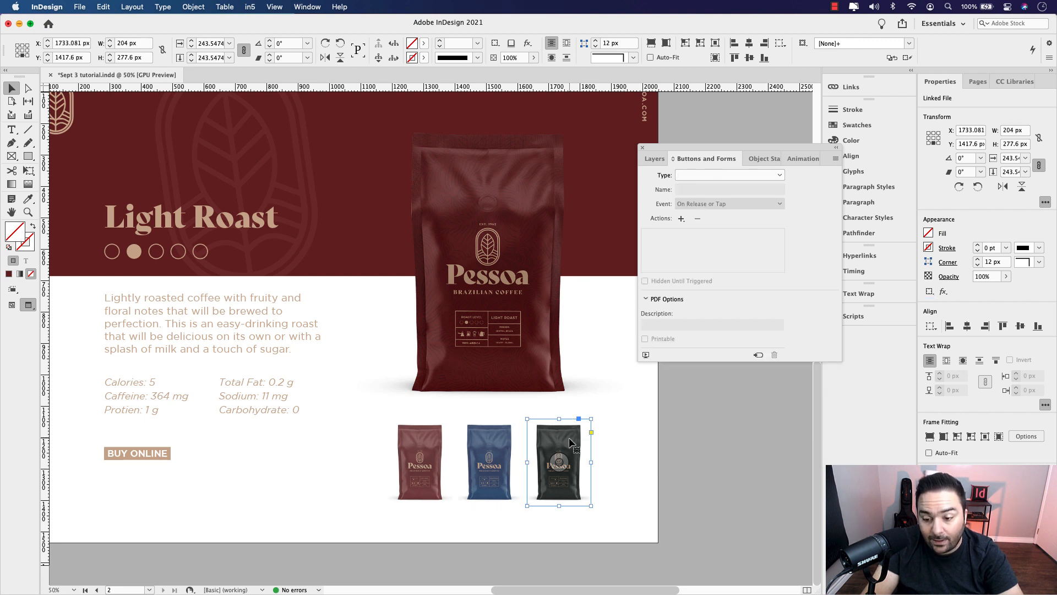
{"action": "left_click", "coordinate": [753, 175]}
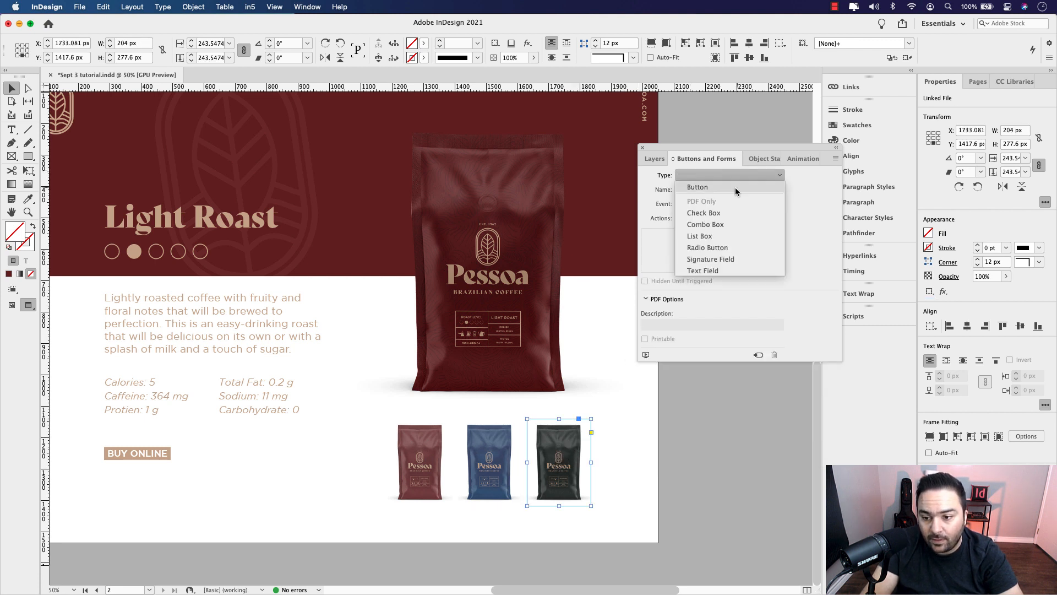
{"action": "left_click", "coordinate": [735, 190]}
{"action": "left_click", "coordinate": [686, 189]}
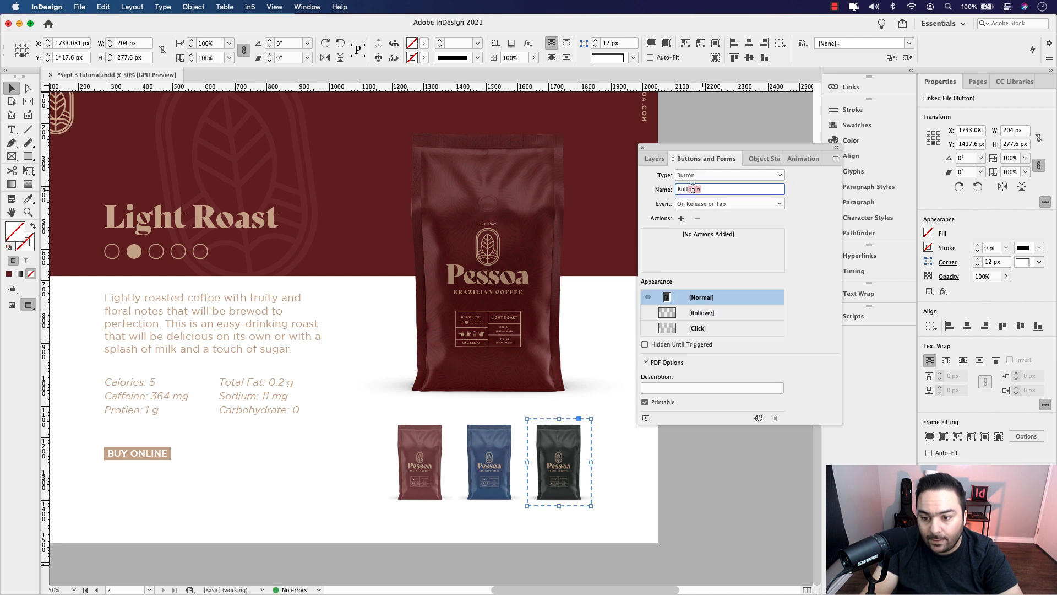
{"action": "type", "text": "Bold"}
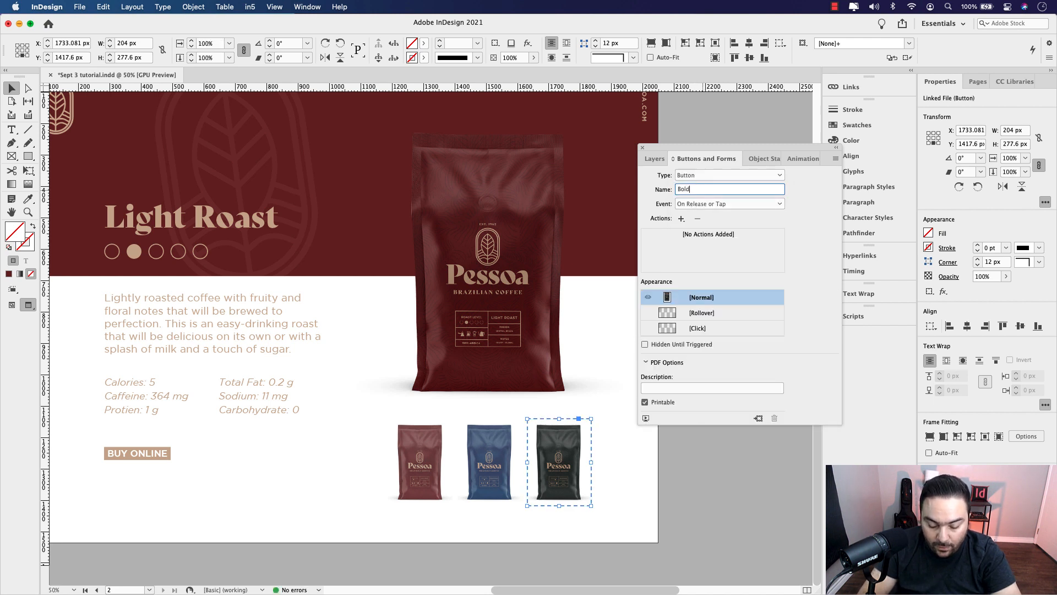
{"action": "type", "text": " Roast Button 1"}
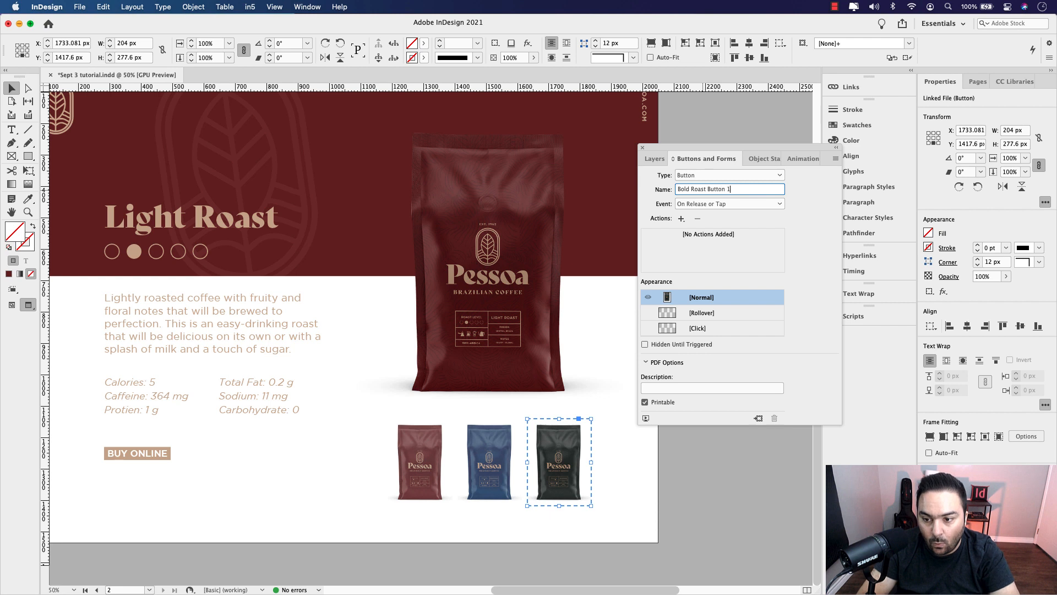
{"action": "key", "text": "Return"}
Give Bold Roast Button 1 a Go To State action targeting State 3 of Coffee Bag Images
{"action": "left_click", "coordinate": [681, 219]}
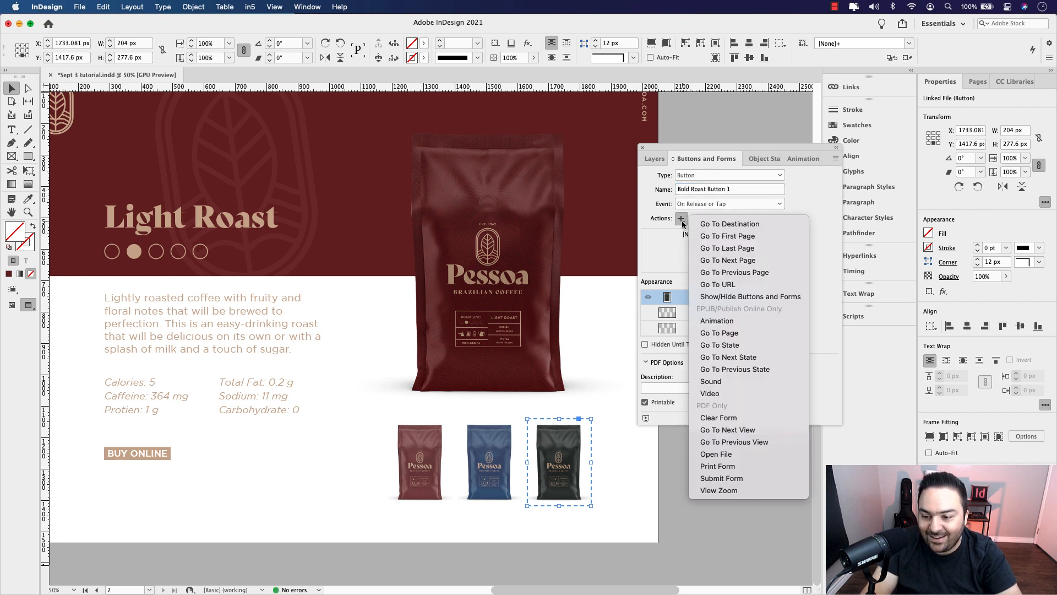
{"action": "left_click", "coordinate": [732, 344]}
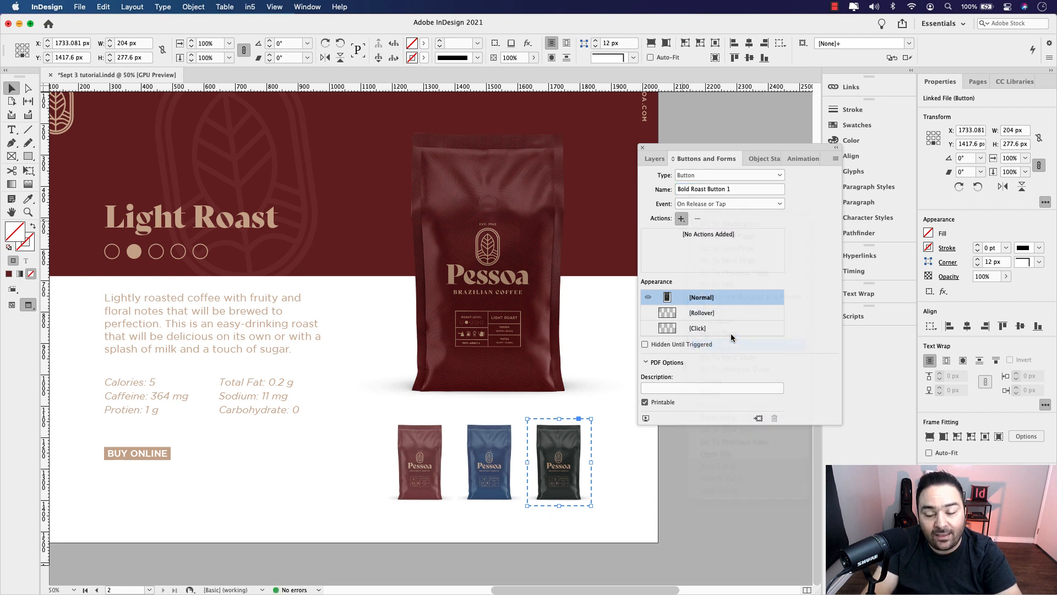
{"action": "left_click", "coordinate": [718, 281]}
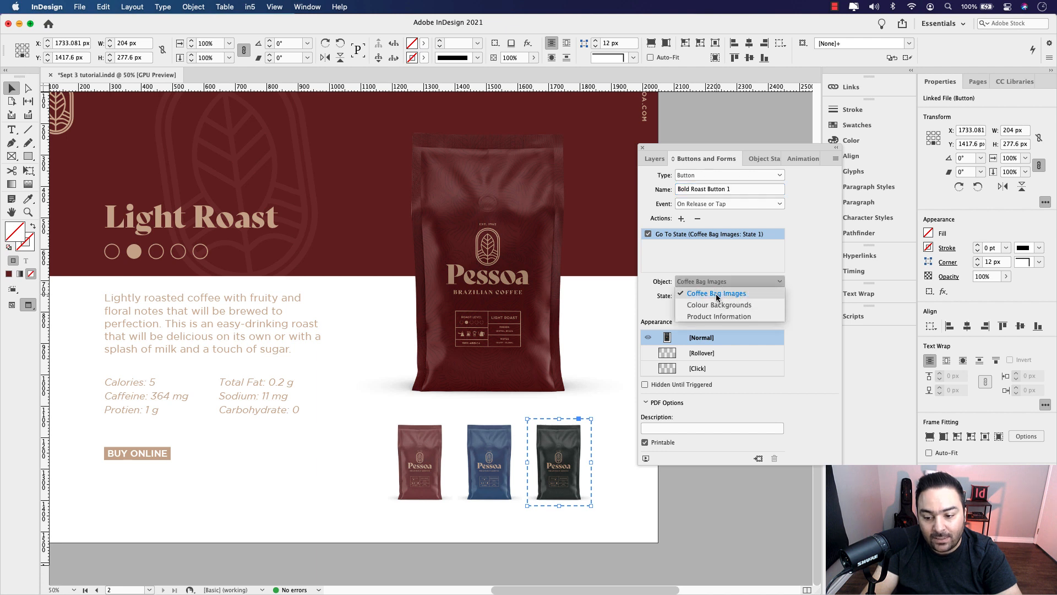
{"action": "left_click", "coordinate": [731, 295]}
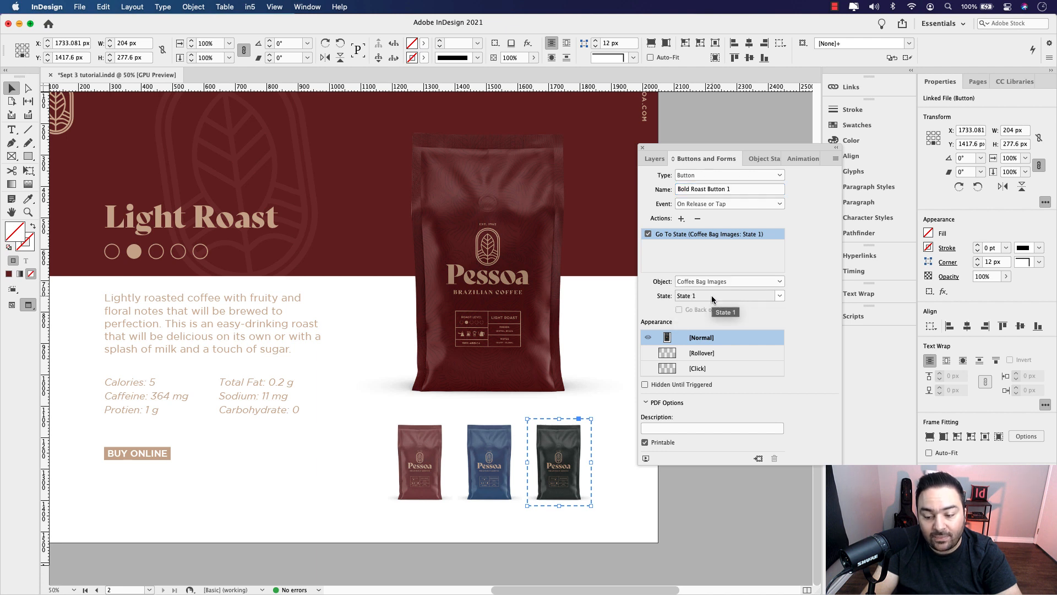
{"action": "left_click", "coordinate": [711, 295]}
{"action": "left_click", "coordinate": [710, 358]}
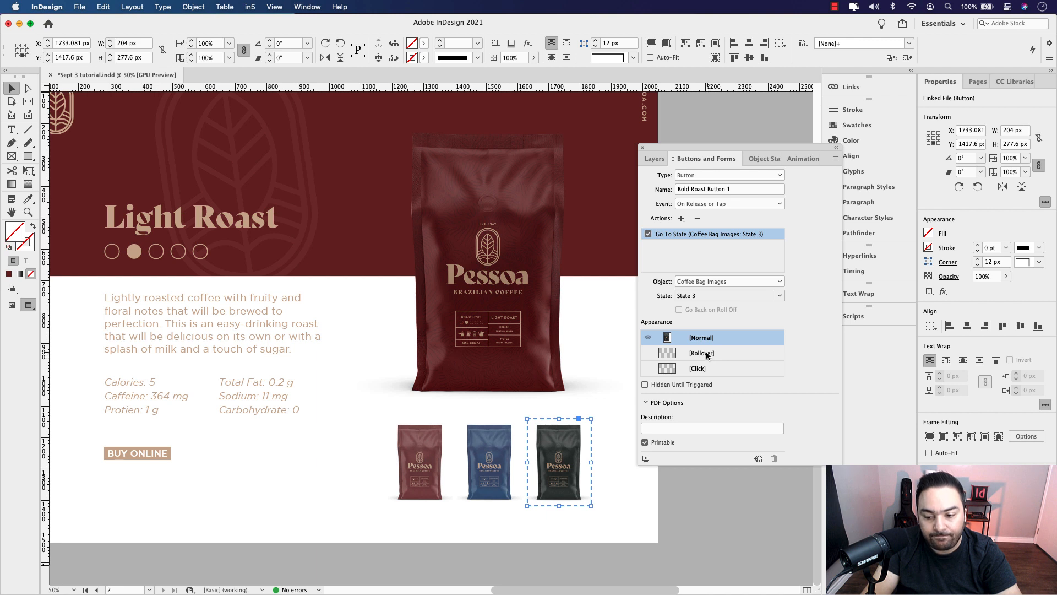
Add a Go To State action to Bold Roast Button 1 that targets State 2 of Colour Backgrounds
{"action": "left_click", "coordinate": [681, 219]}
{"action": "left_click", "coordinate": [719, 345]}
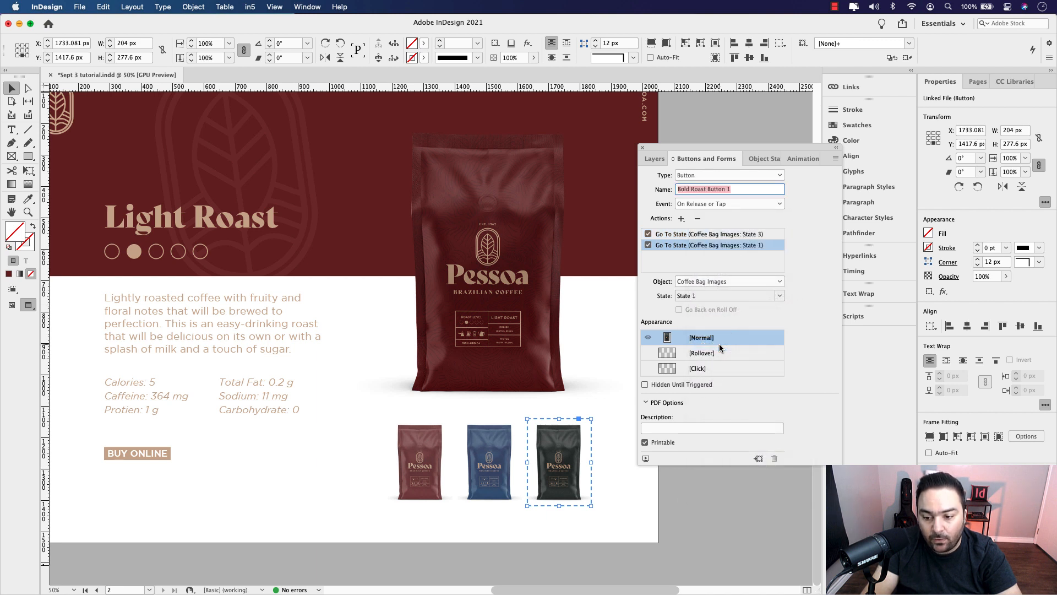
{"action": "left_click", "coordinate": [708, 282]}
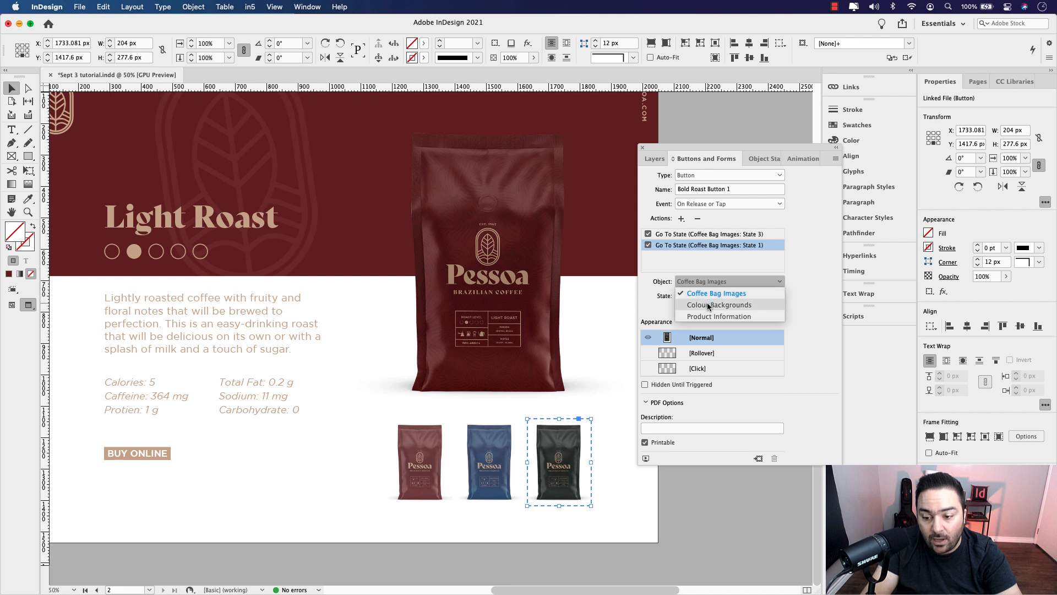
{"action": "left_click", "coordinate": [709, 305]}
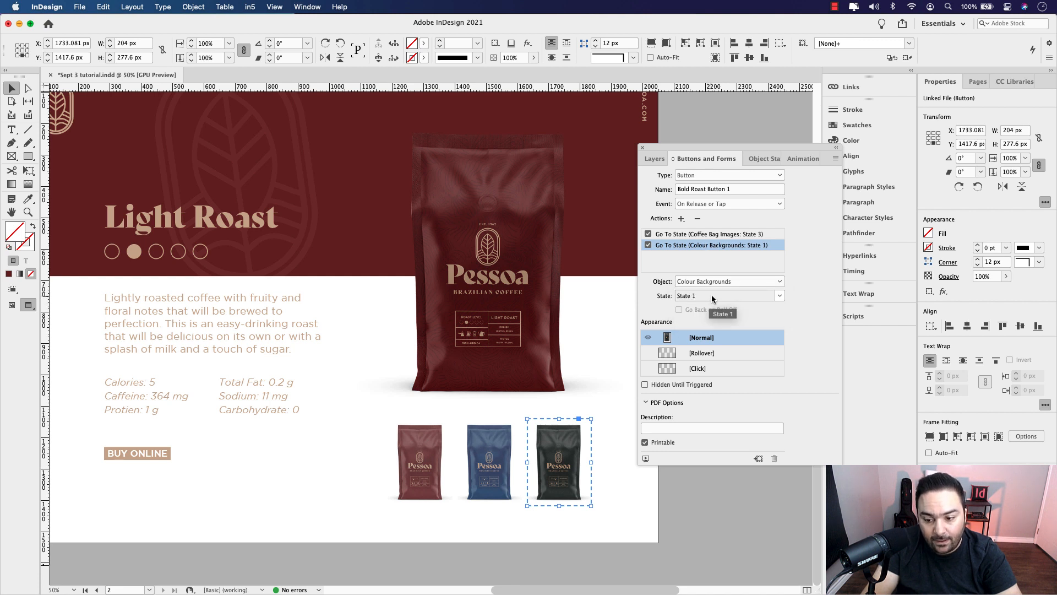
{"action": "left_click", "coordinate": [711, 296]}
{"action": "left_click", "coordinate": [712, 332]}
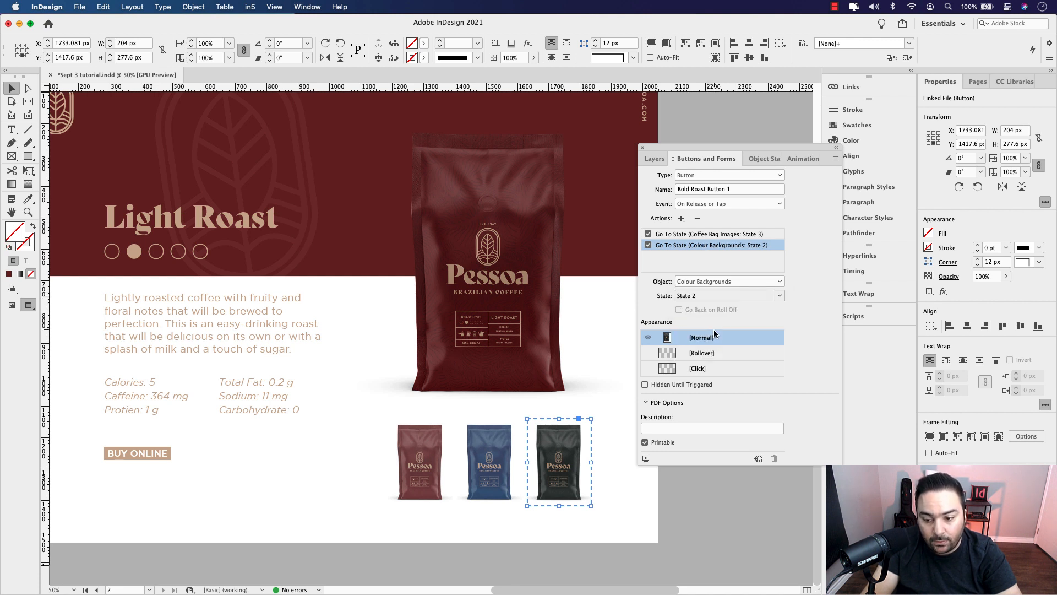
Add a Go To State action to Bold Roast Button 1 that targets the Bold Roast Info state of Product Information
{"action": "left_click", "coordinate": [681, 218]}
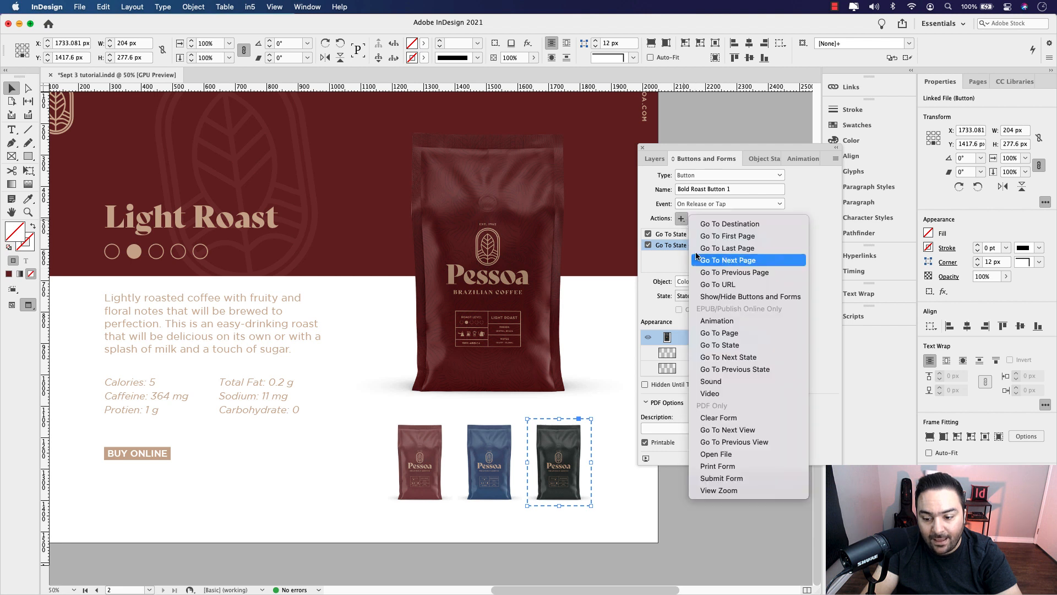
{"action": "left_click", "coordinate": [721, 344]}
{"action": "left_click", "coordinate": [698, 282]}
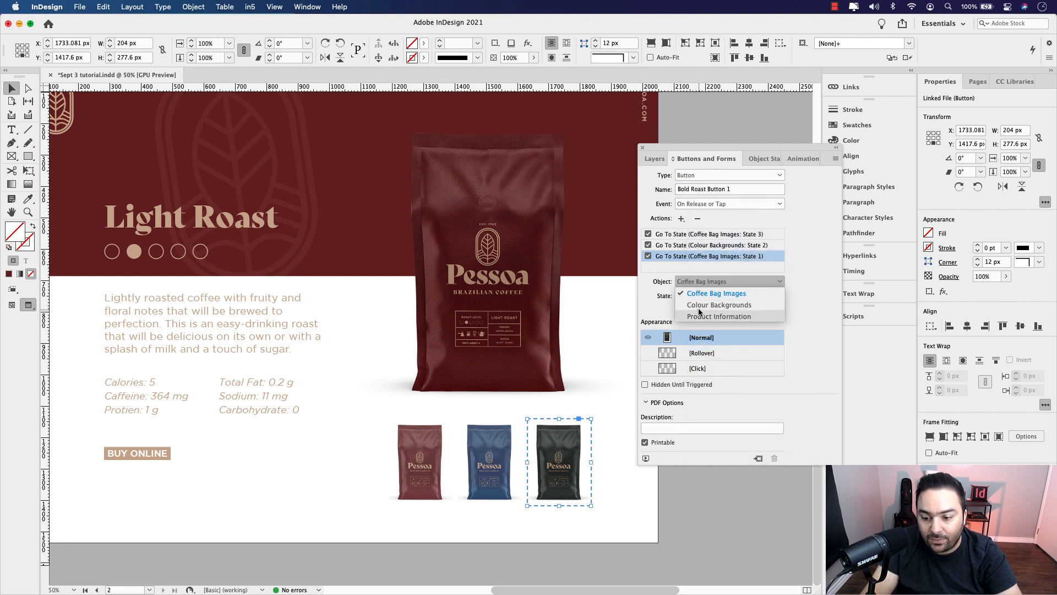
{"action": "left_click", "coordinate": [700, 321]}
{"action": "left_click", "coordinate": [698, 295]}
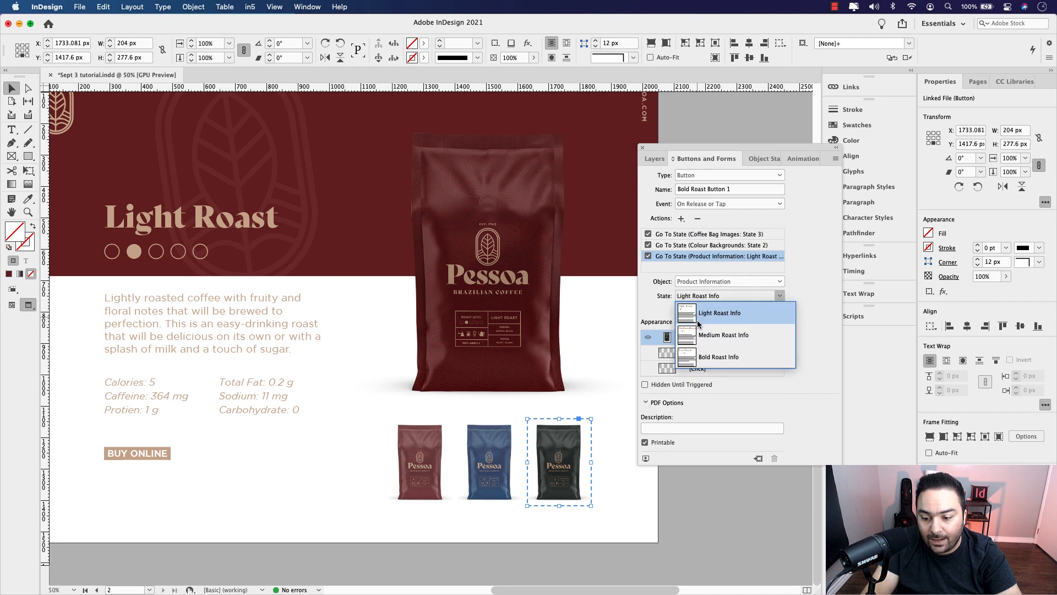
{"action": "left_click", "coordinate": [713, 356]}
Add an Animation action to Bold Roast Button 1 that plays Bold_Roast.png from State 3 of Coffee Bag Images
{"action": "left_click", "coordinate": [681, 219]}
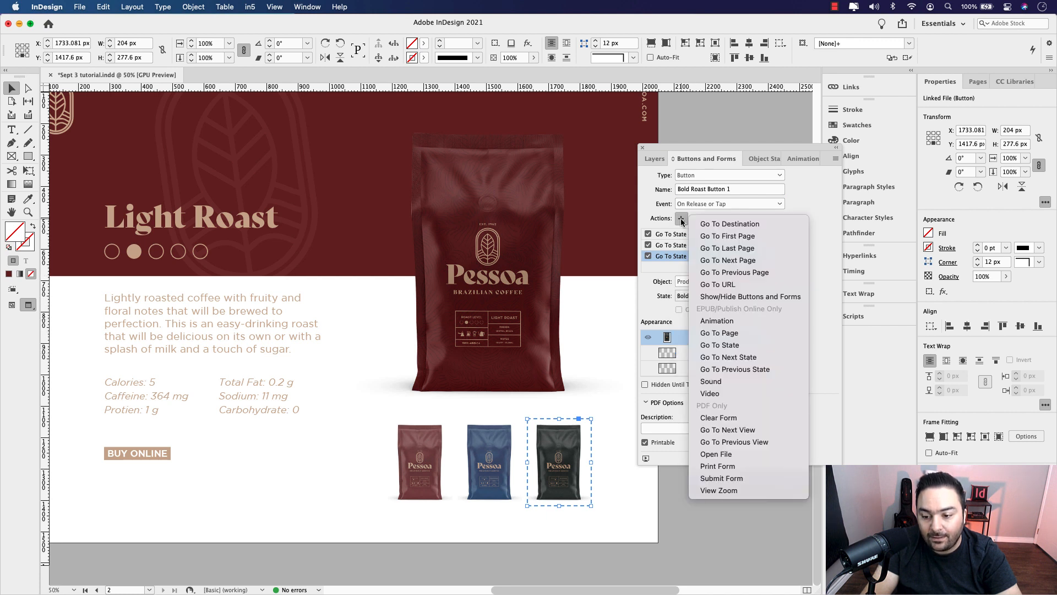
{"action": "left_click", "coordinate": [739, 322]}
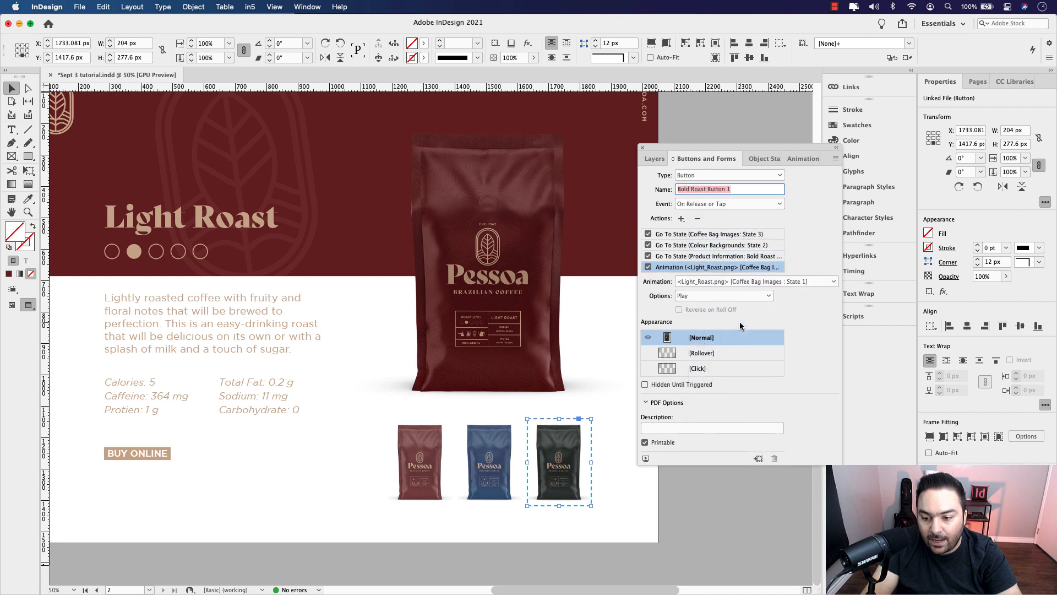
{"action": "left_click", "coordinate": [704, 282]}
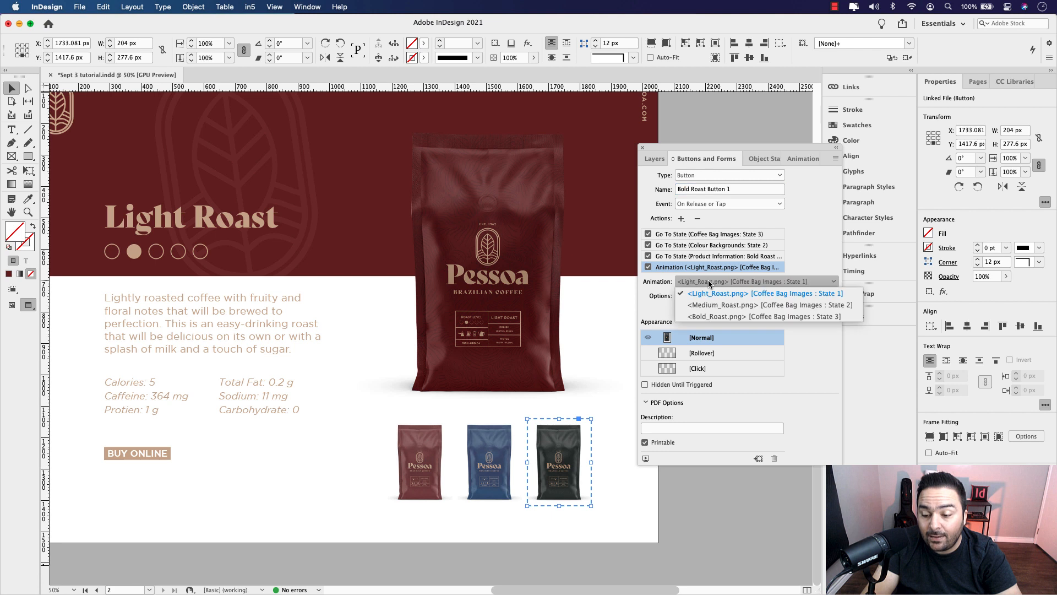
{"action": "left_click", "coordinate": [712, 316]}
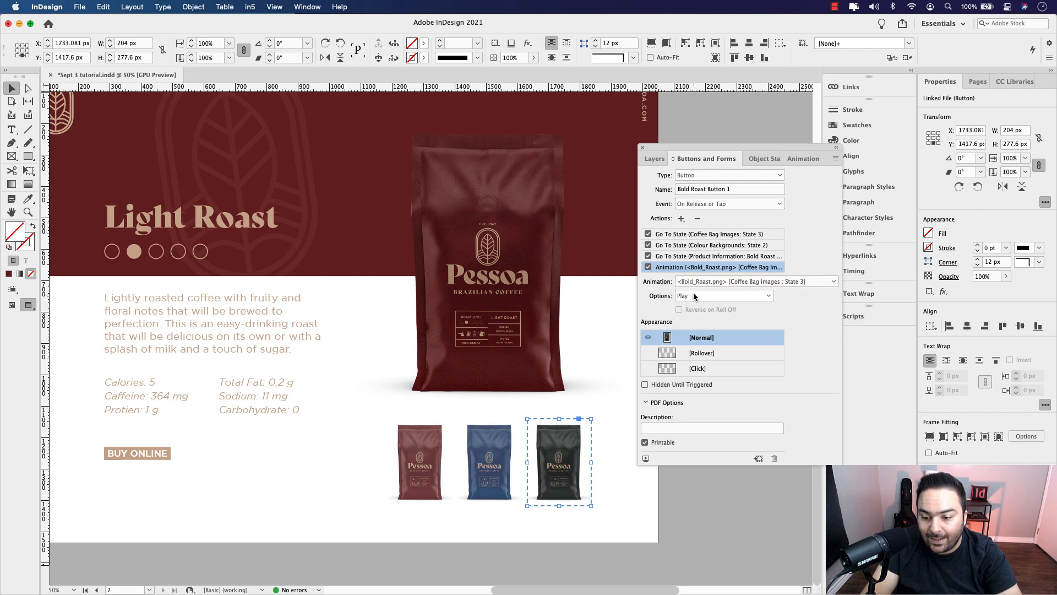
Add a rollover appearance to Bold Roast Button 1 and set the bag image in its normal appearance to 80% opacity
{"action": "left_click", "coordinate": [701, 353]}
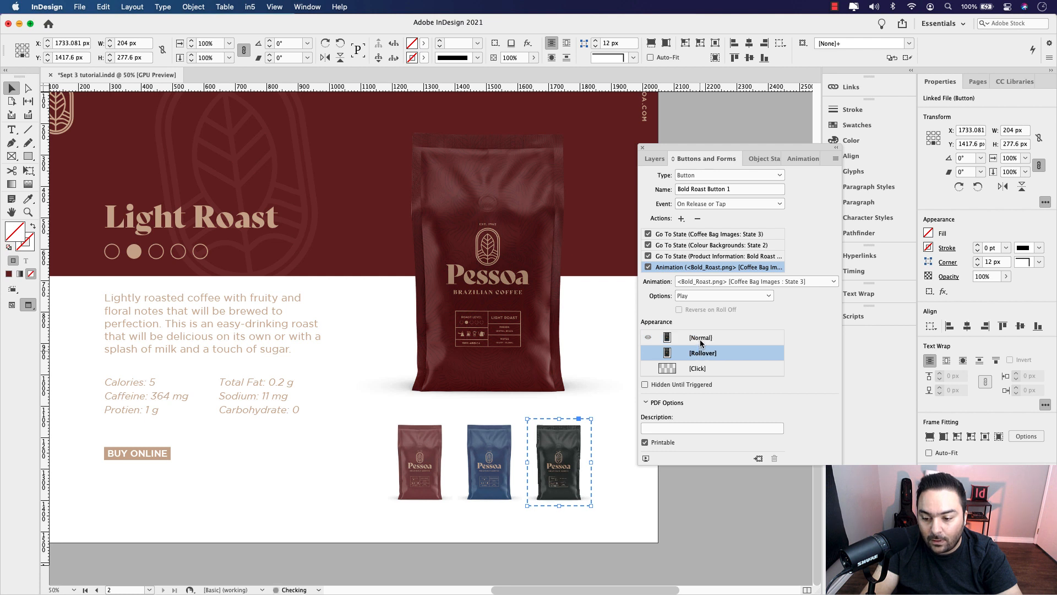
{"action": "left_click", "coordinate": [701, 337]}
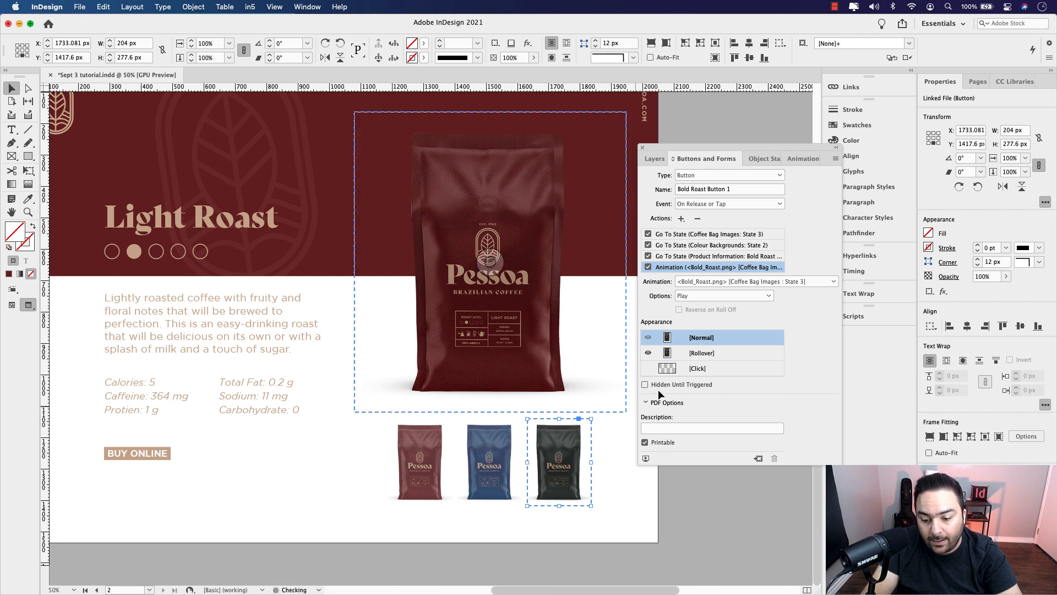
{"action": "double_click", "coordinate": [574, 440]}
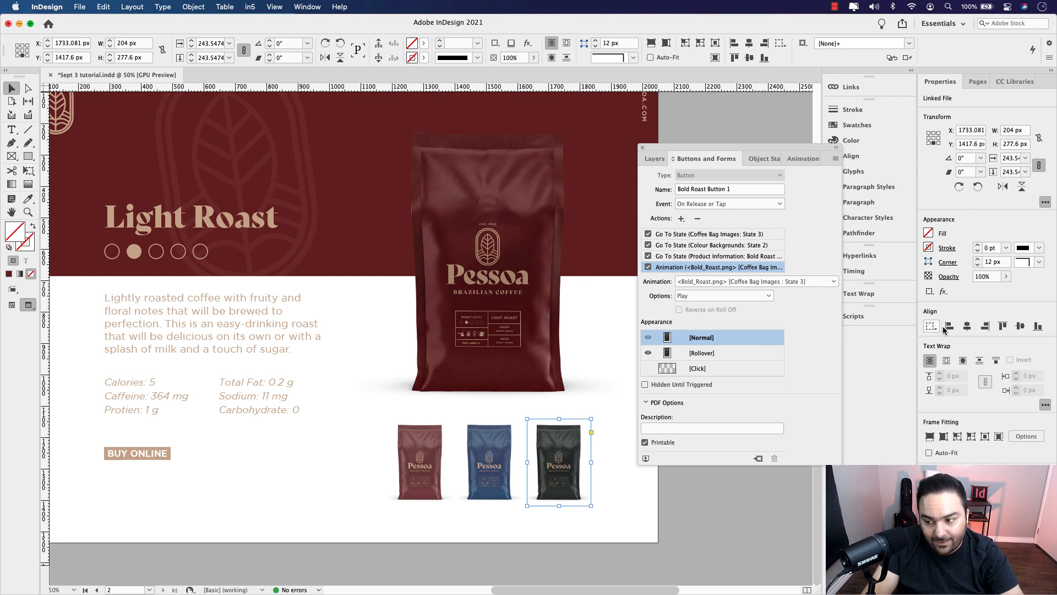
{"action": "double_click", "coordinate": [991, 276]}
{"action": "type", "text": "80"}
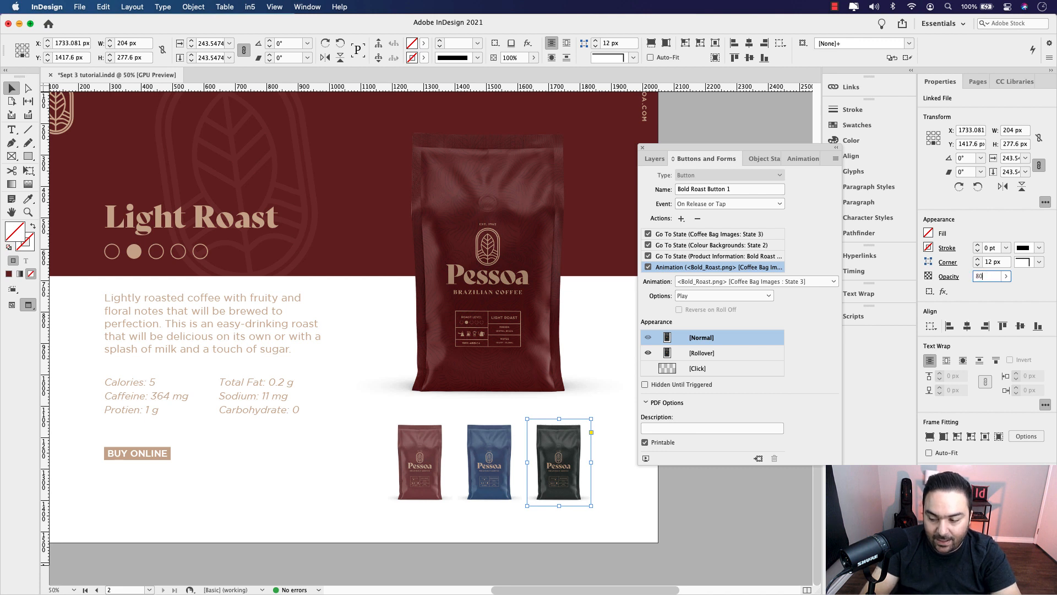
{"action": "key", "text": "Tab"}
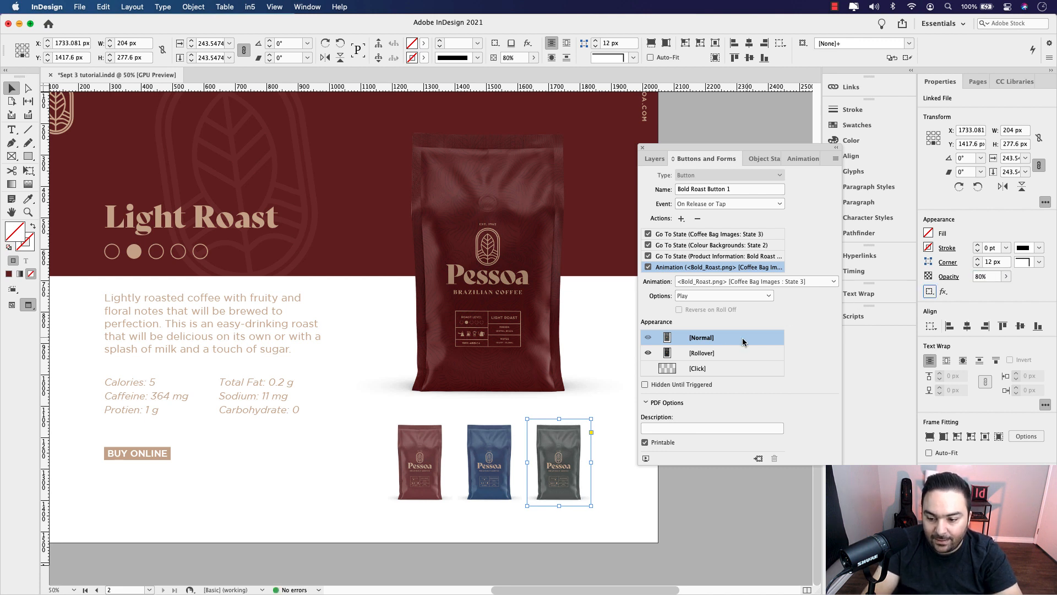
{"action": "left_click", "coordinate": [700, 353]}
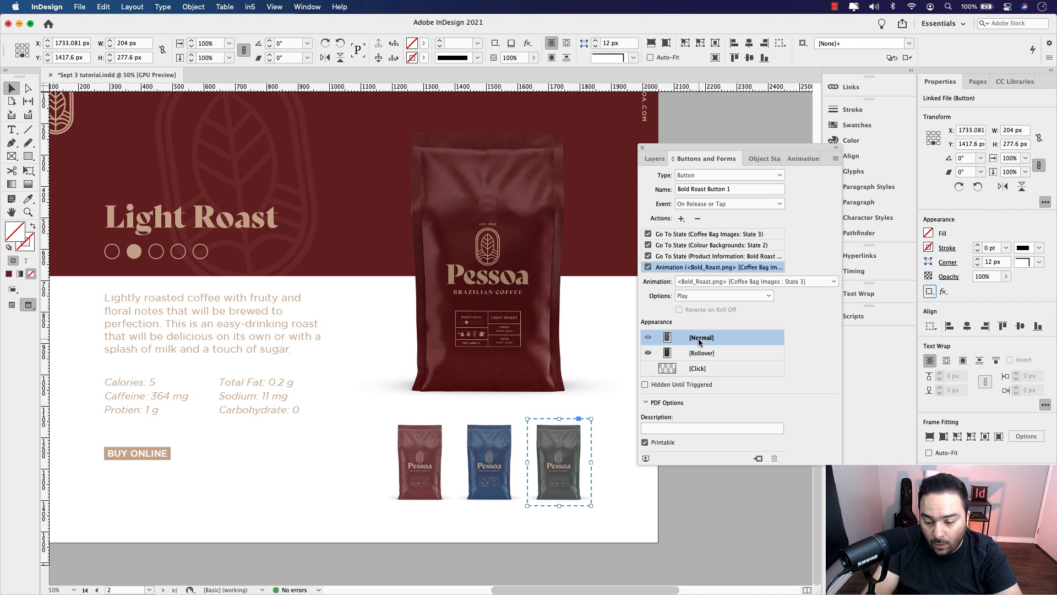
{"action": "left_click", "coordinate": [698, 338]}
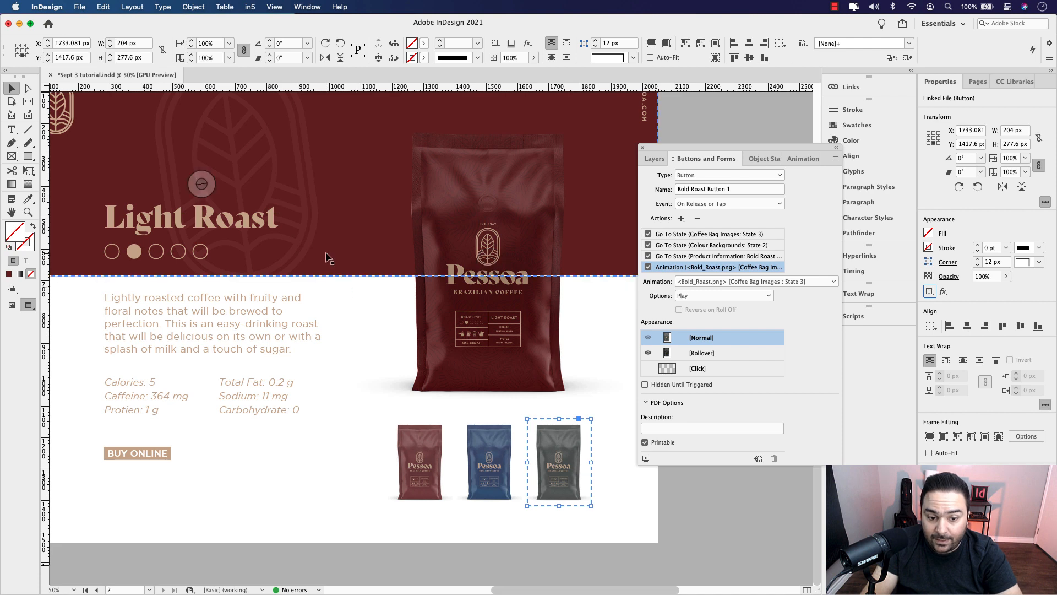
Preview the page's interactivity and test the light, medium and bold roast thumbnail buttons in turn
{"action": "key", "text": "space"}
{"action": "left_click", "coordinate": [404, 267]}
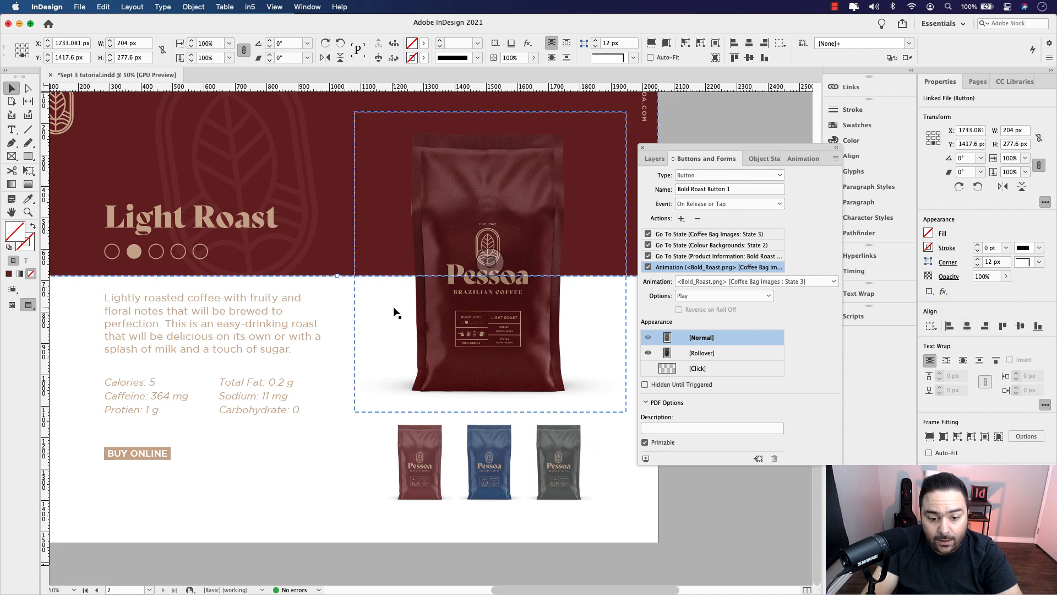
{"action": "left_click", "coordinate": [339, 297]}
{"action": "key", "text": "space"}
{"action": "left_click_drag", "start_coordinate": [334, 272], "coordinate": [382, 282]}
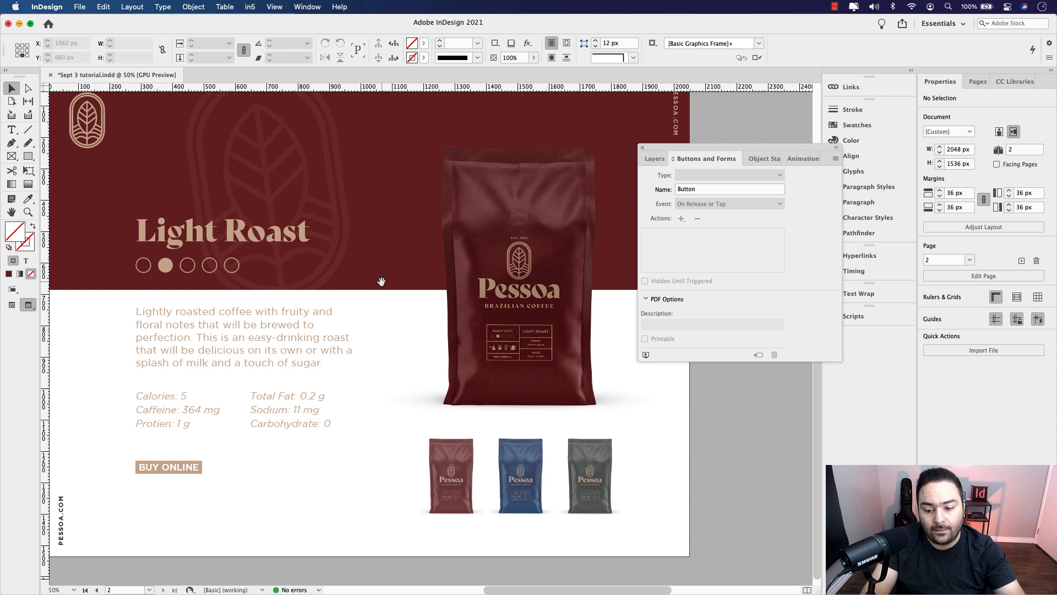
{"action": "left_click", "coordinate": [646, 356]}
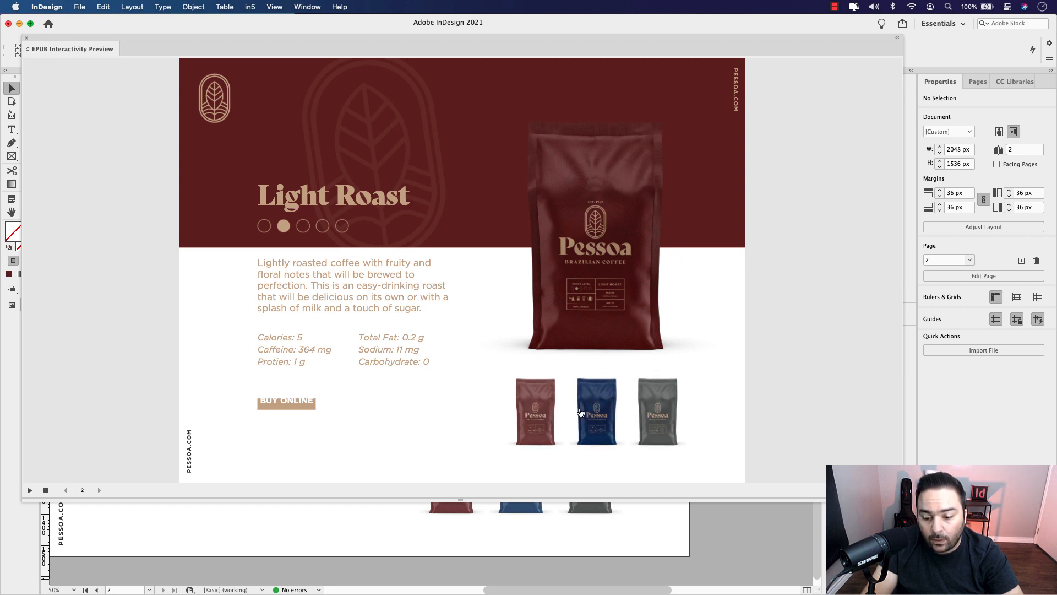
{"action": "left_click", "coordinate": [553, 412]}
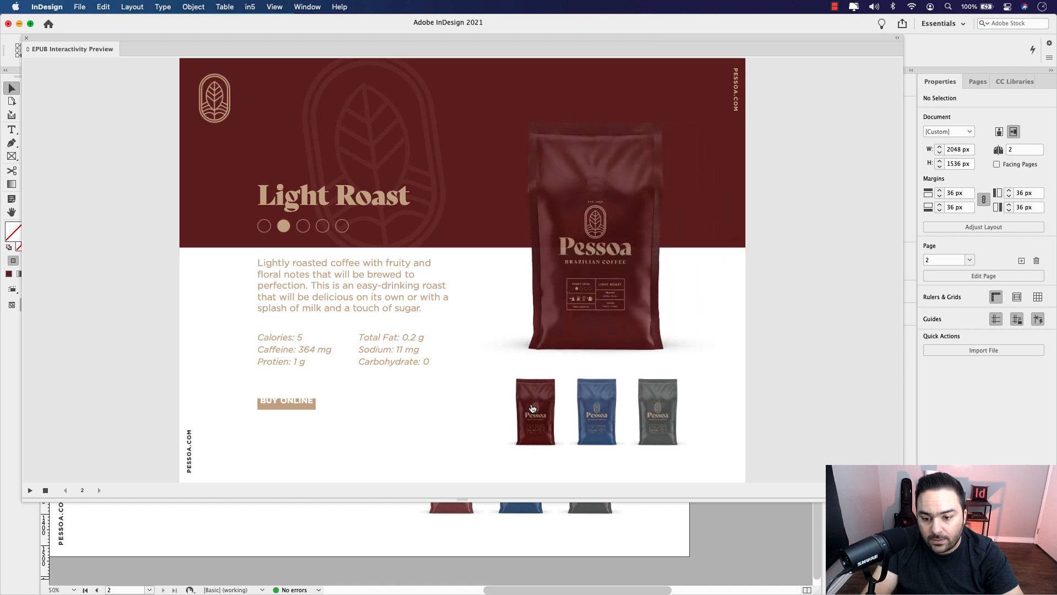
{"action": "left_click", "coordinate": [593, 414]}
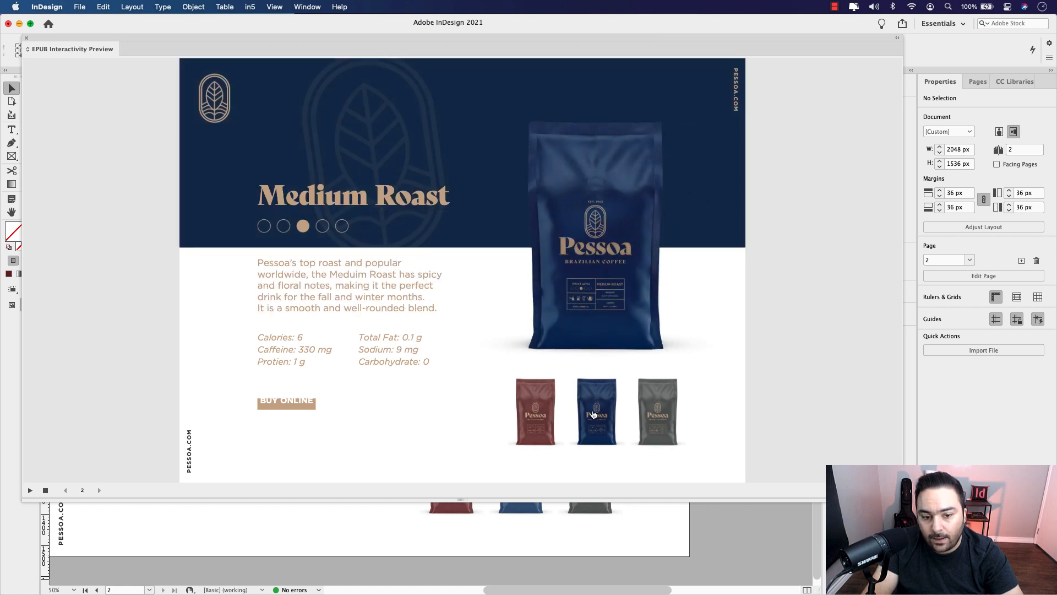
{"action": "left_click", "coordinate": [654, 417]}
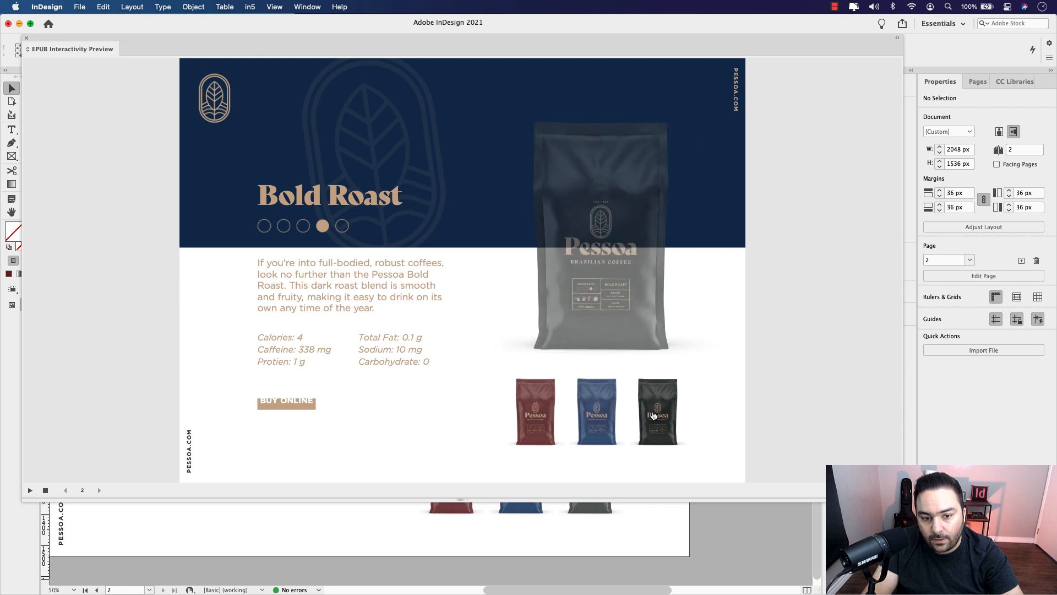
{"action": "left_click", "coordinate": [604, 413]}
{"action": "left_click", "coordinate": [553, 409]}
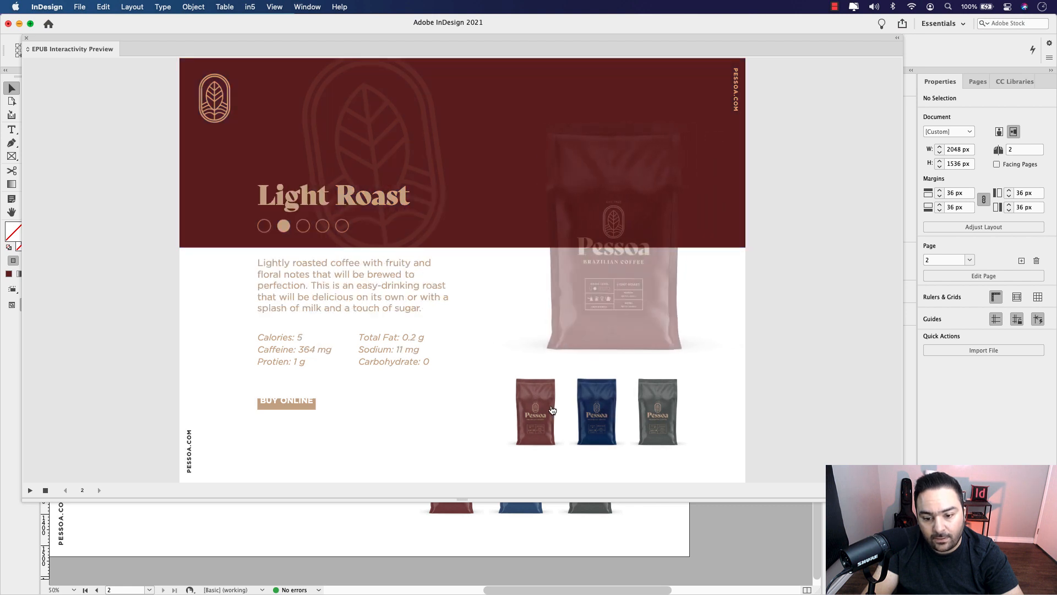
{"action": "left_click", "coordinate": [600, 410]}
{"action": "left_click", "coordinate": [648, 407]}
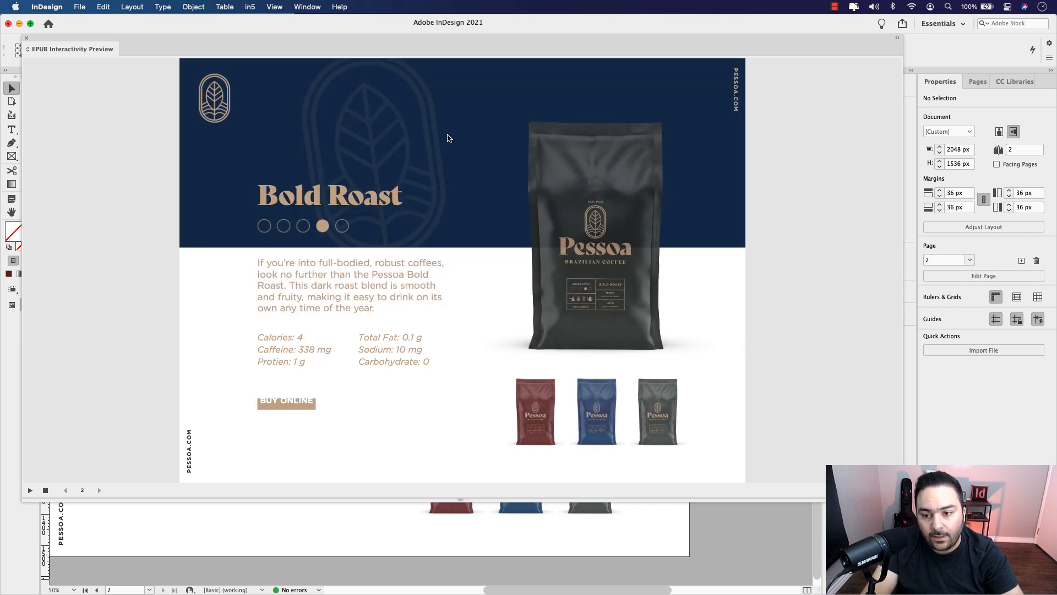
{"action": "left_click", "coordinate": [589, 401]}
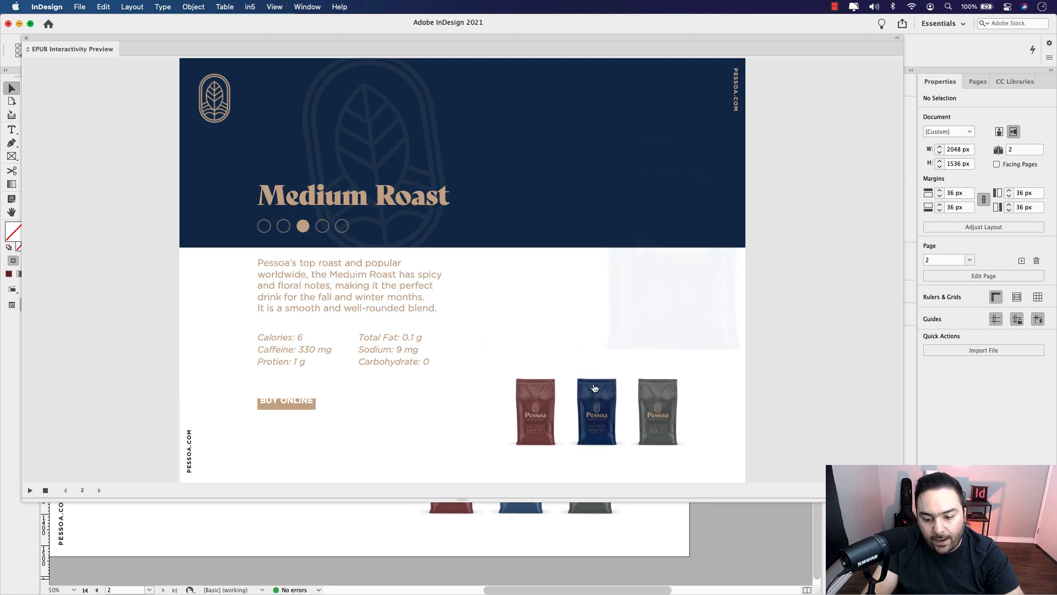
{"action": "left_click", "coordinate": [535, 411]}
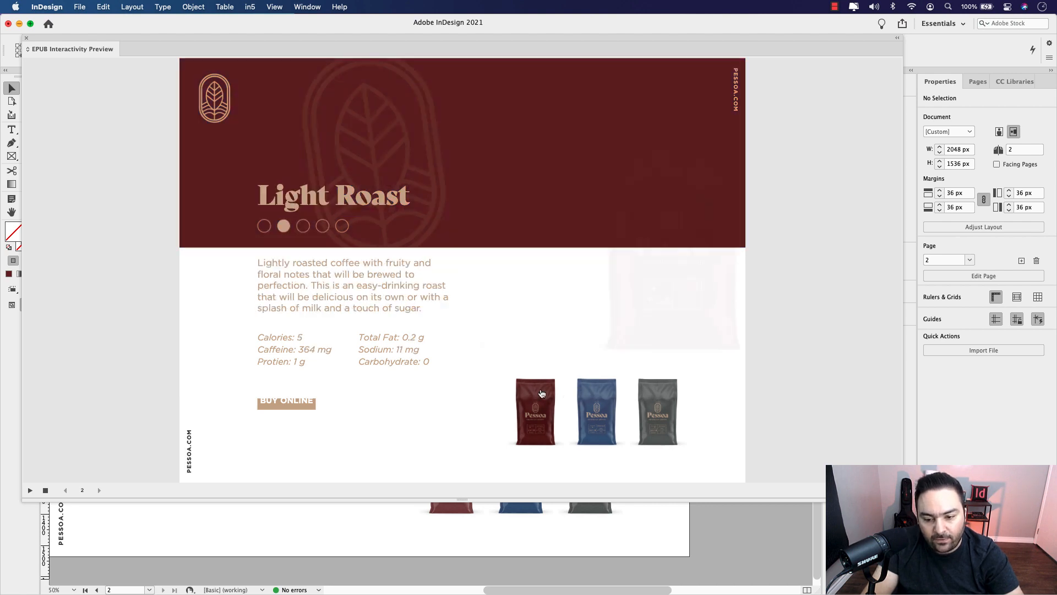
{"action": "left_click", "coordinate": [26, 39]}
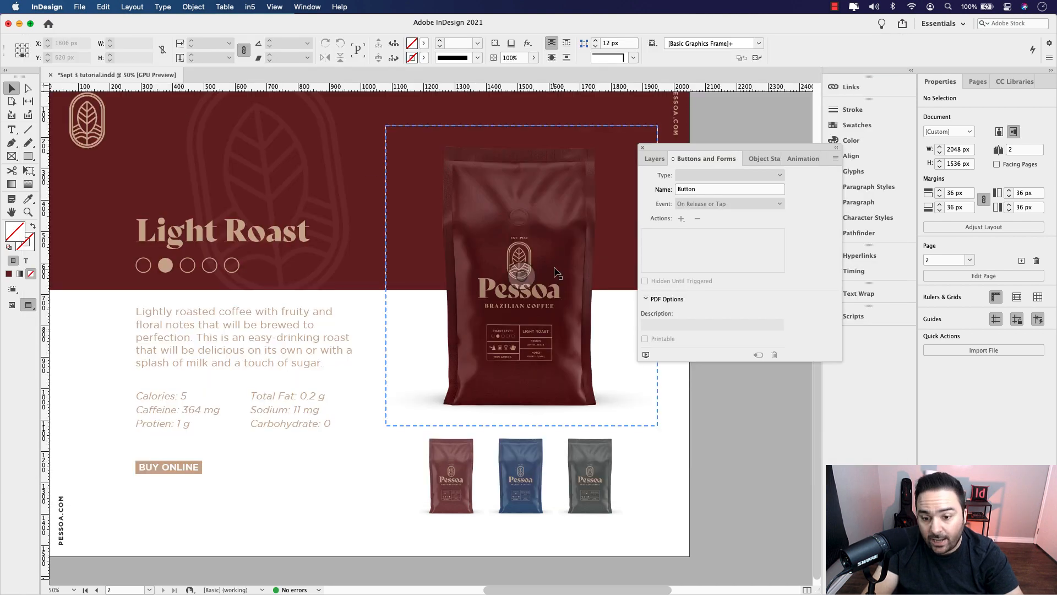
Retarget Bold Roast Button 1's Colour Backgrounds action to State 3 and check the Product Information actions of all three roast buttons
{"action": "left_click", "coordinate": [515, 464]}
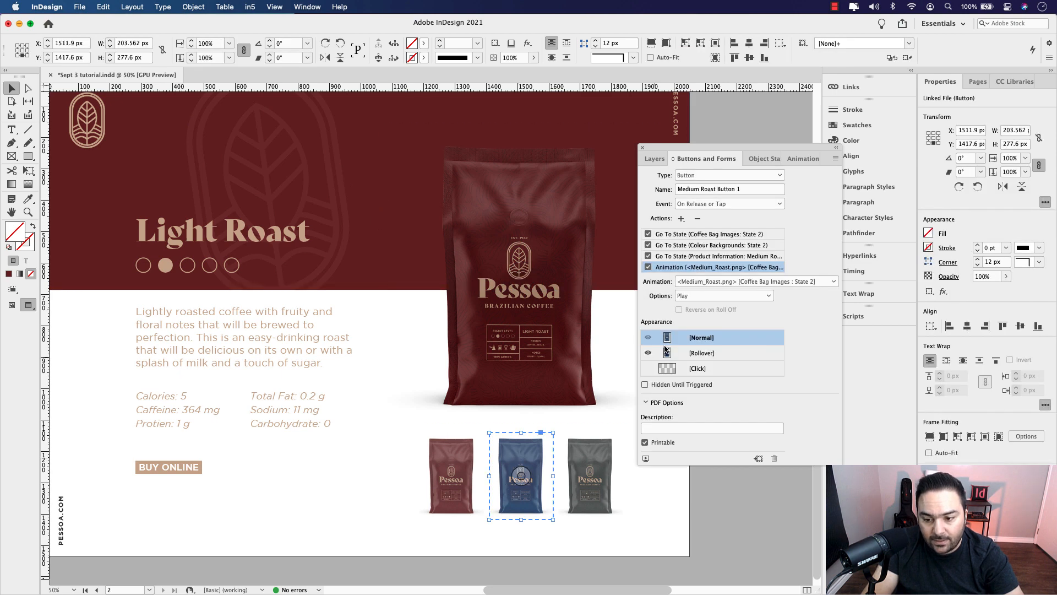
{"action": "left_click", "coordinate": [702, 247]}
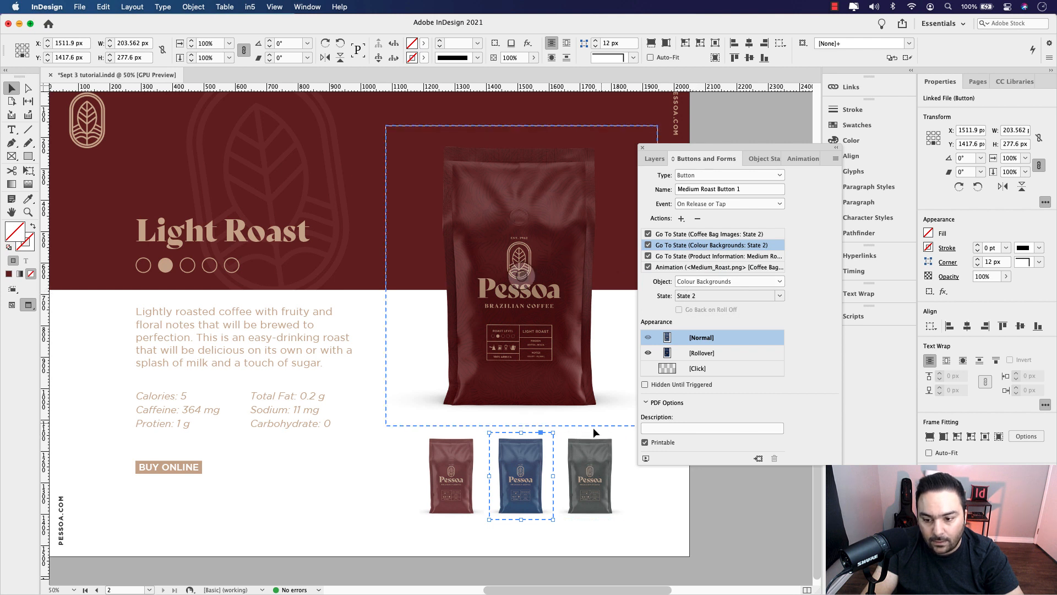
{"action": "left_click", "coordinate": [589, 466]}
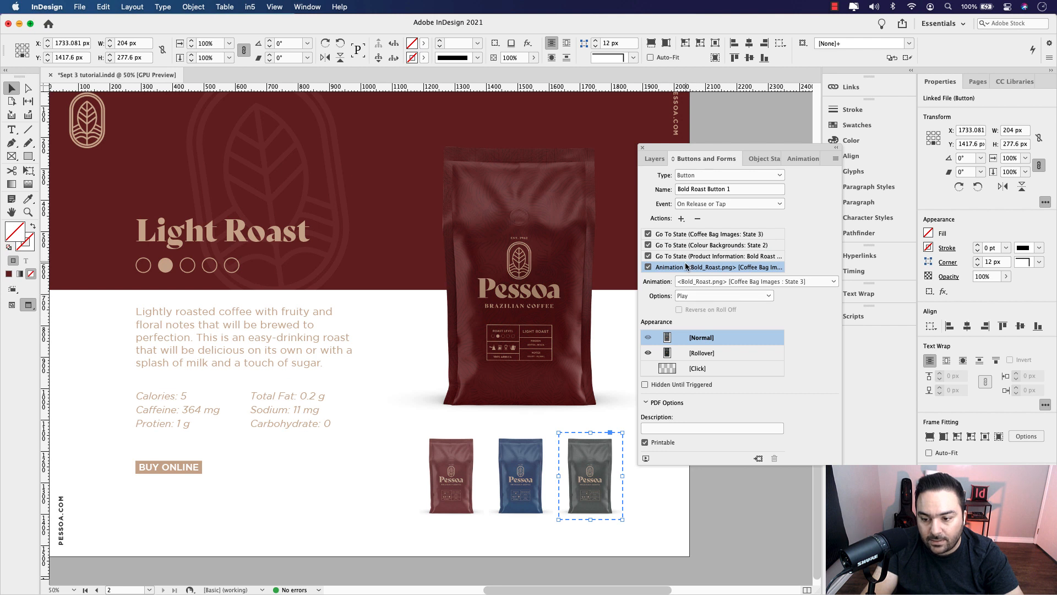
{"action": "left_click", "coordinate": [688, 256]}
{"action": "left_click", "coordinate": [689, 245]}
{"action": "left_click", "coordinate": [693, 296]}
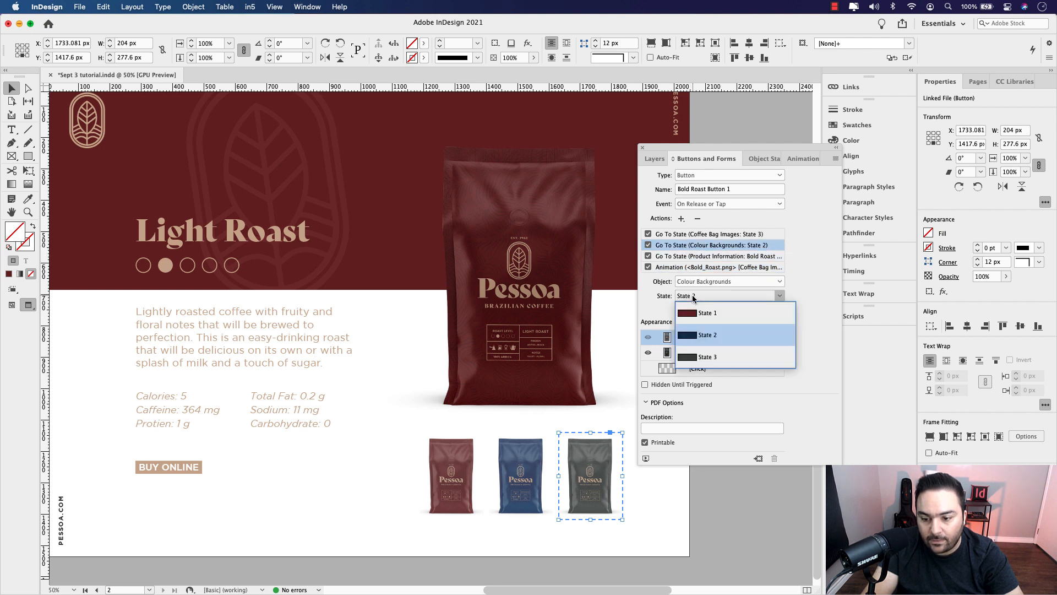
{"action": "left_click", "coordinate": [702, 362]}
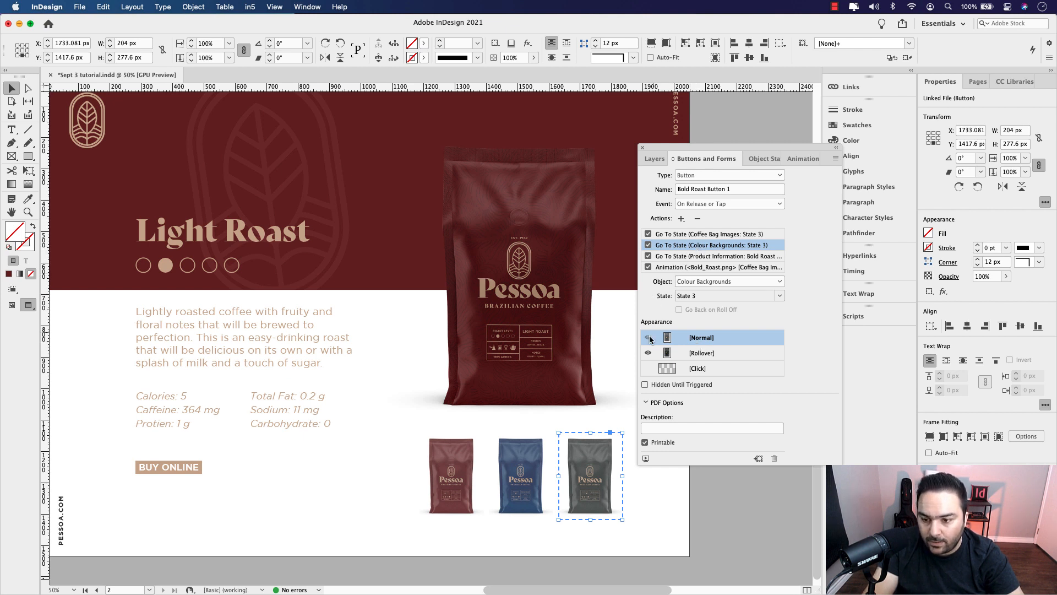
{"action": "left_click", "coordinate": [689, 256]}
{"action": "left_click", "coordinate": [528, 448]}
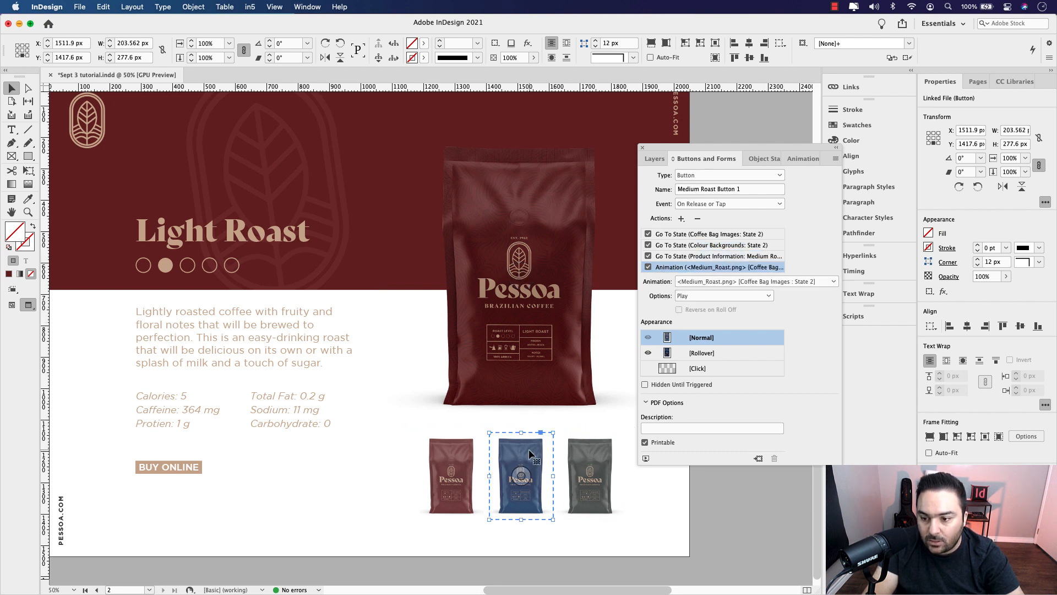
{"action": "left_click", "coordinate": [732, 257]}
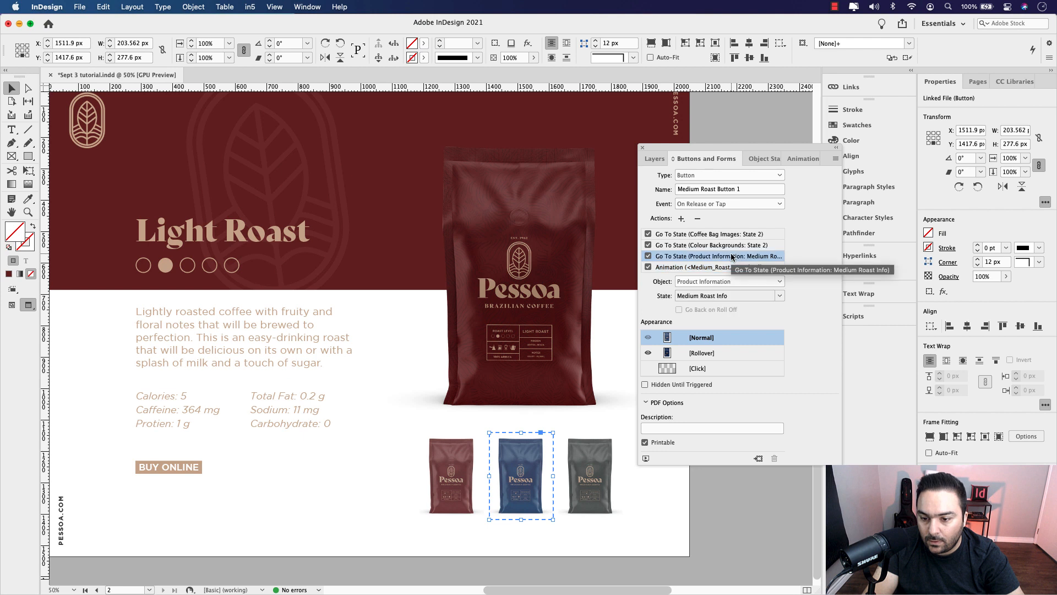
{"action": "left_click", "coordinate": [469, 451]}
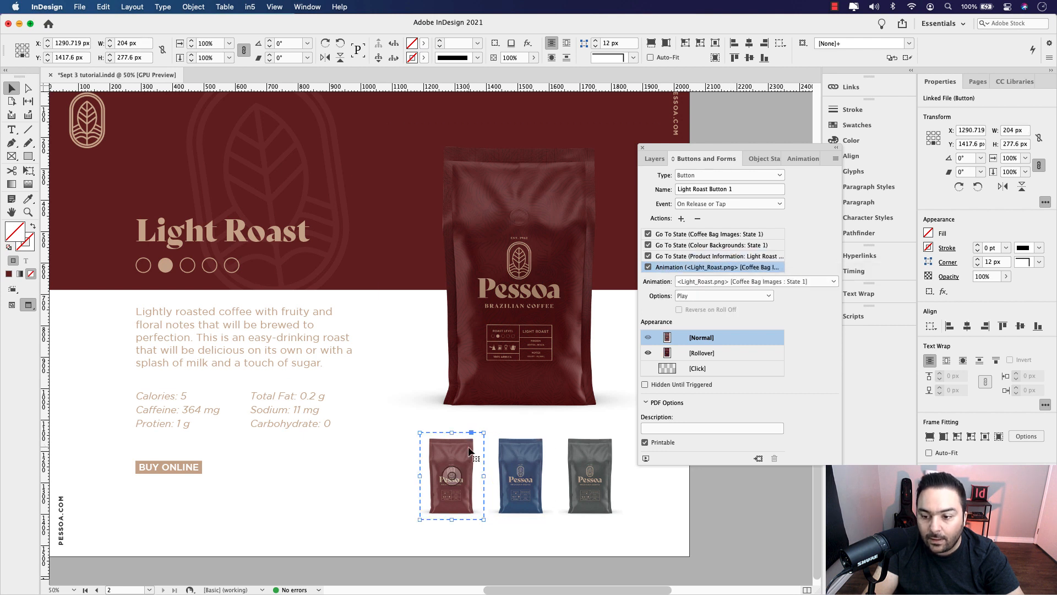
{"action": "left_click", "coordinate": [683, 257]}
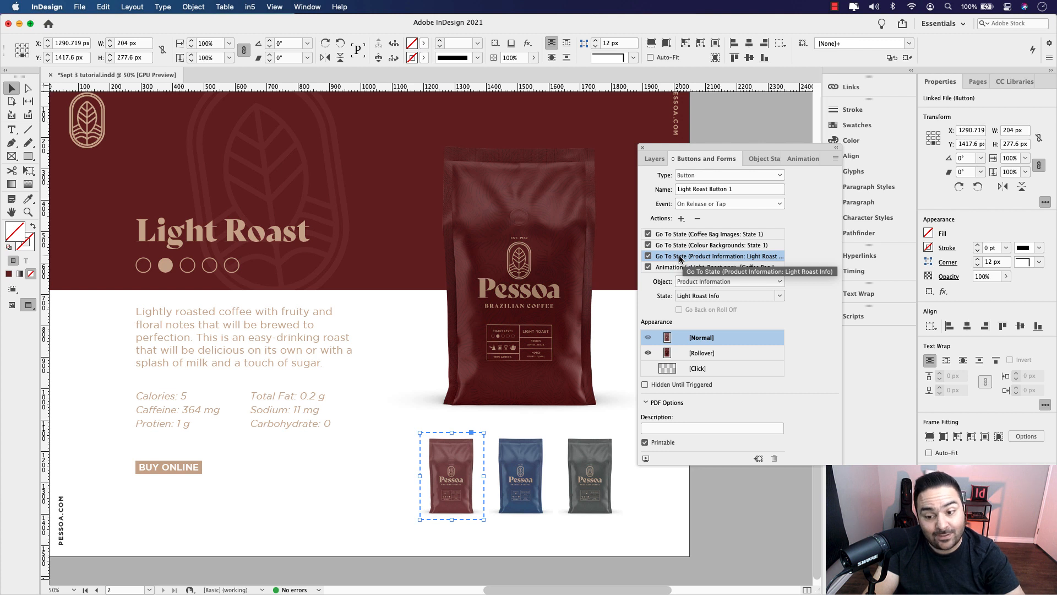
Set the animation opacity of the Light_Roast.png bag in State 1 of Coffee Bag Images to None
{"action": "left_click", "coordinate": [560, 320]}
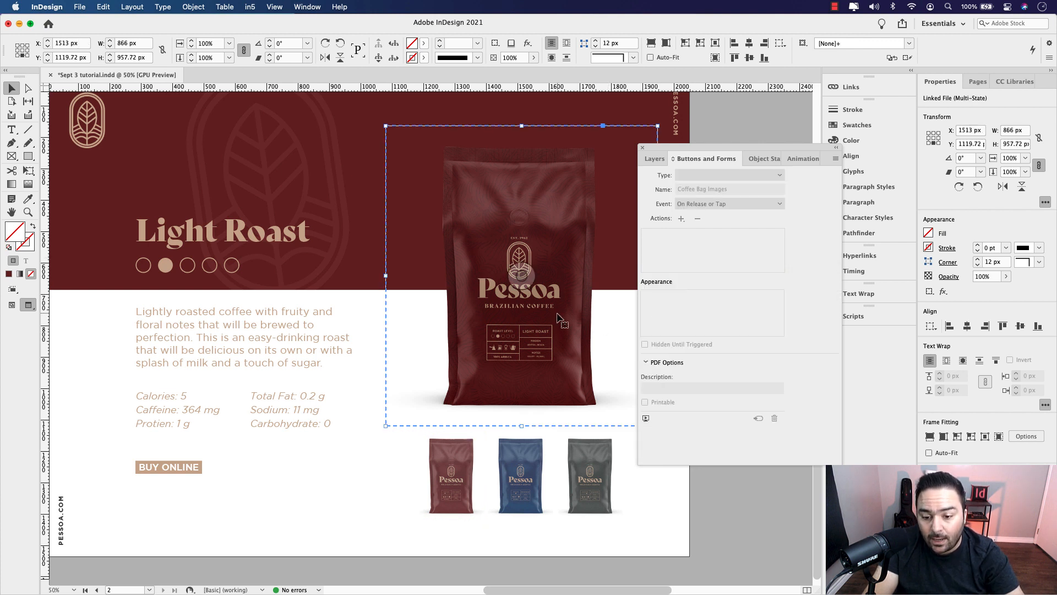
{"action": "left_click", "coordinate": [791, 159]}
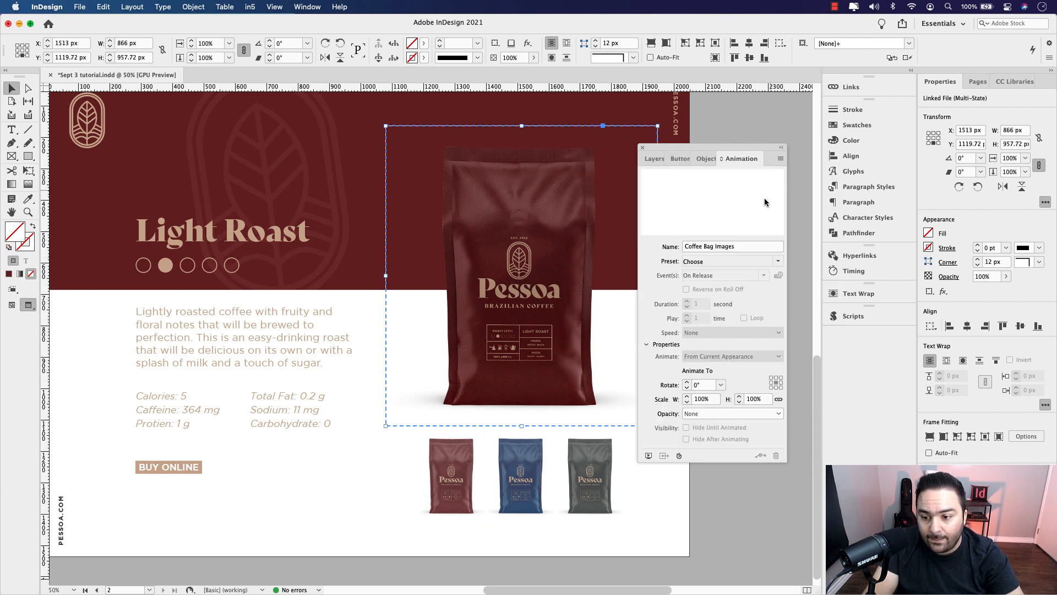
{"action": "left_click", "coordinate": [703, 158]}
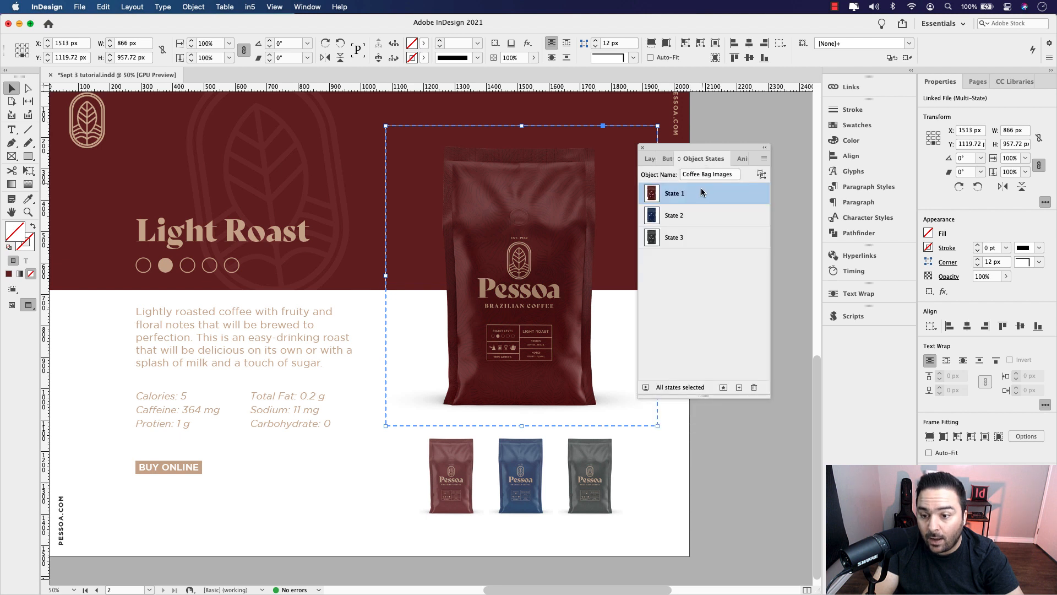
{"action": "left_click", "coordinate": [579, 234]}
{"action": "left_click", "coordinate": [739, 160]}
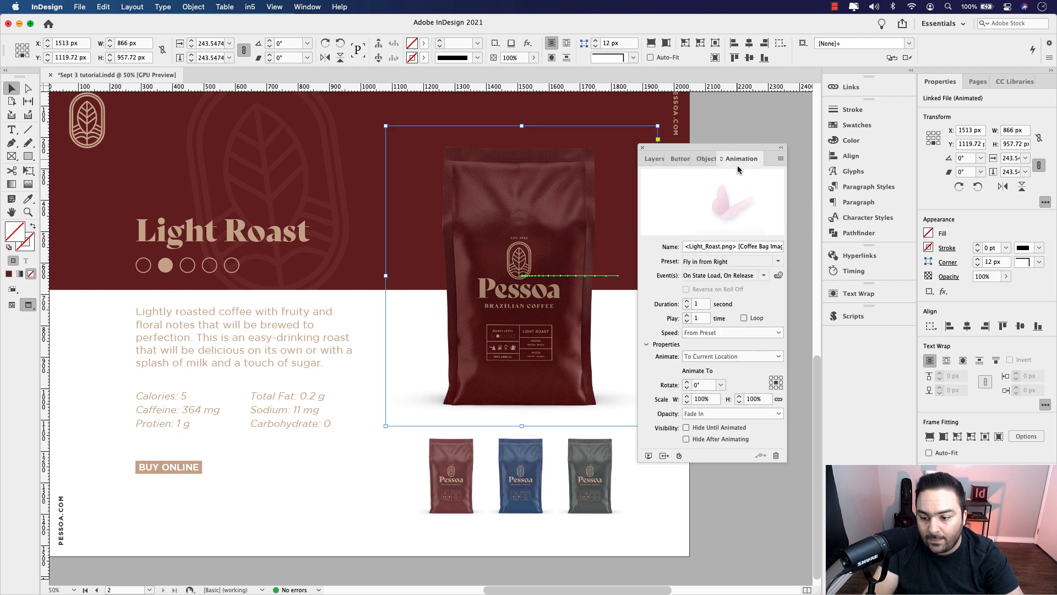
{"action": "left_click", "coordinate": [705, 414]}
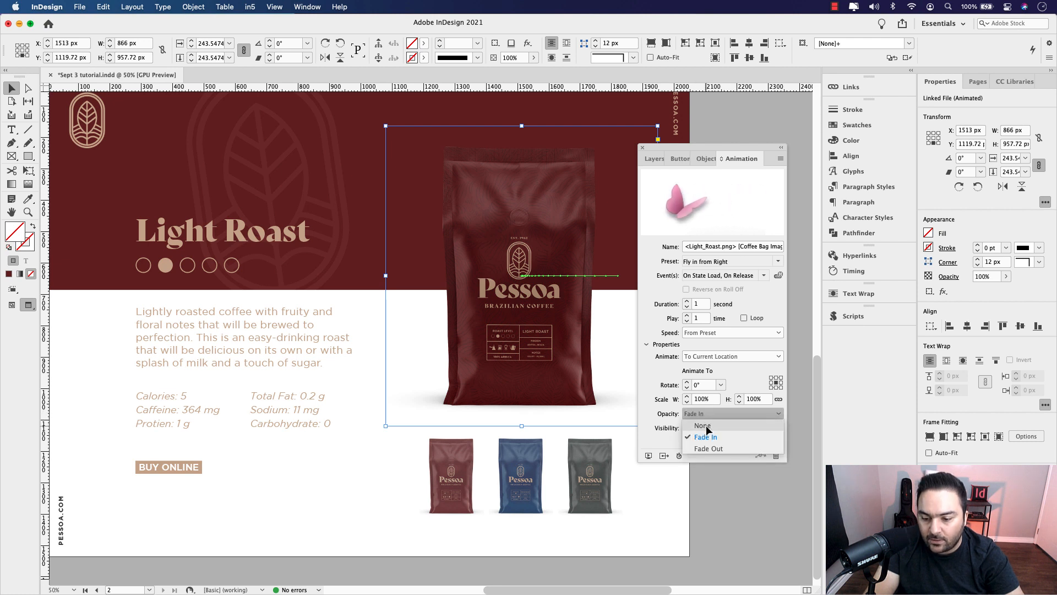
{"action": "left_click", "coordinate": [705, 426]}
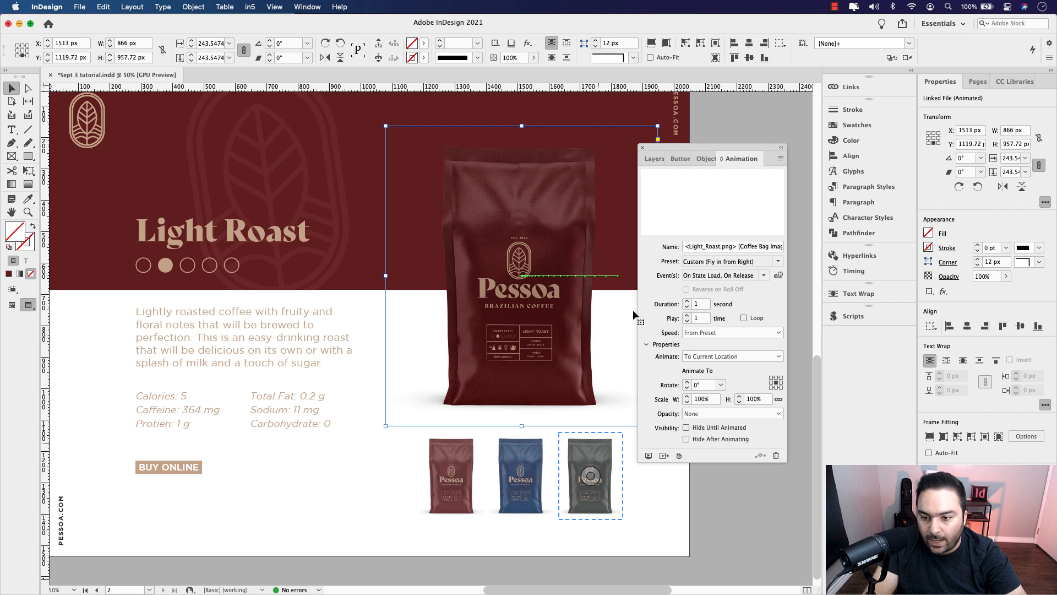
Set the animation opacity of the Medium_Roast.png bag in State 2 of Coffee Bag Images to None
{"action": "left_click", "coordinate": [681, 160]}
{"action": "left_click", "coordinate": [762, 158]}
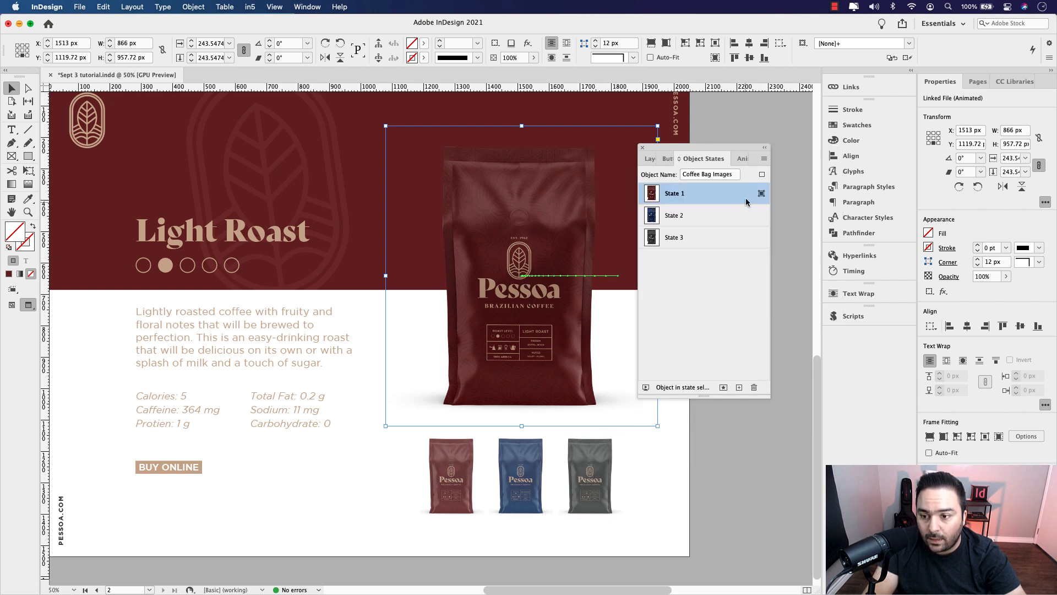
{"action": "left_click", "coordinate": [683, 218]}
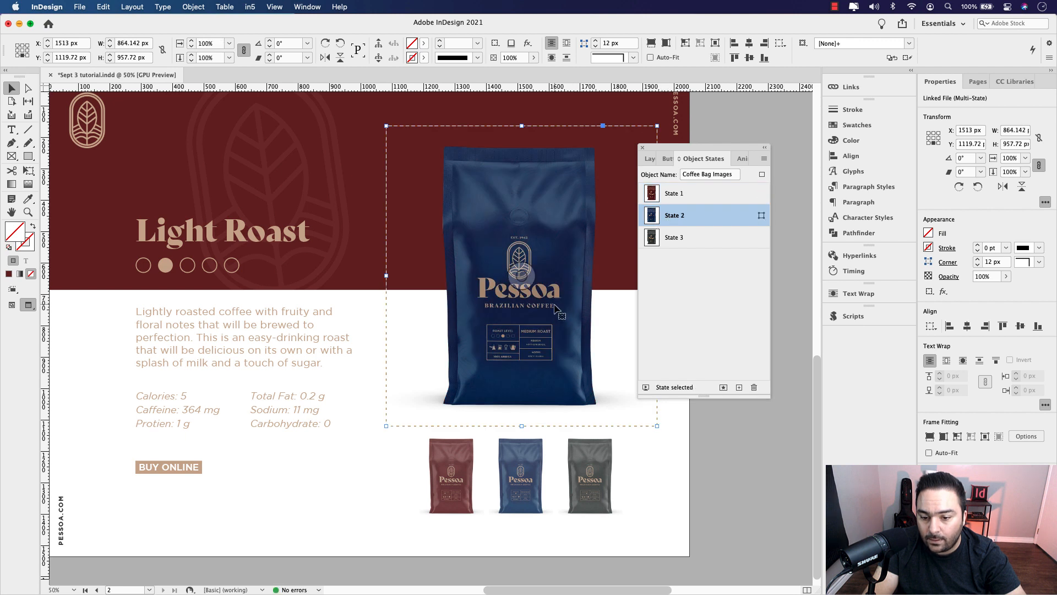
{"action": "left_click", "coordinate": [742, 158]}
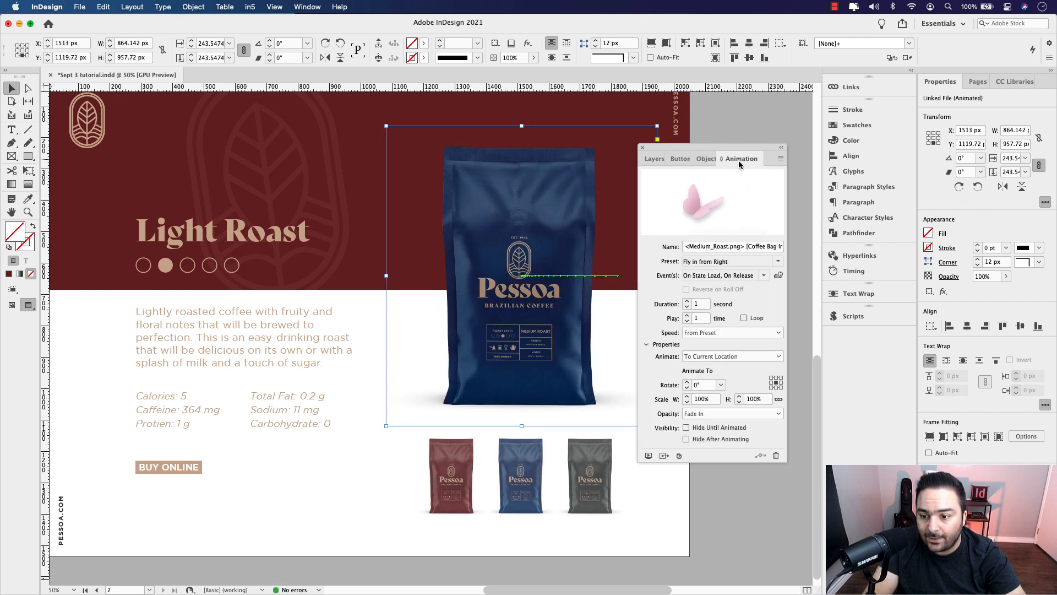
{"action": "left_click", "coordinate": [726, 413]}
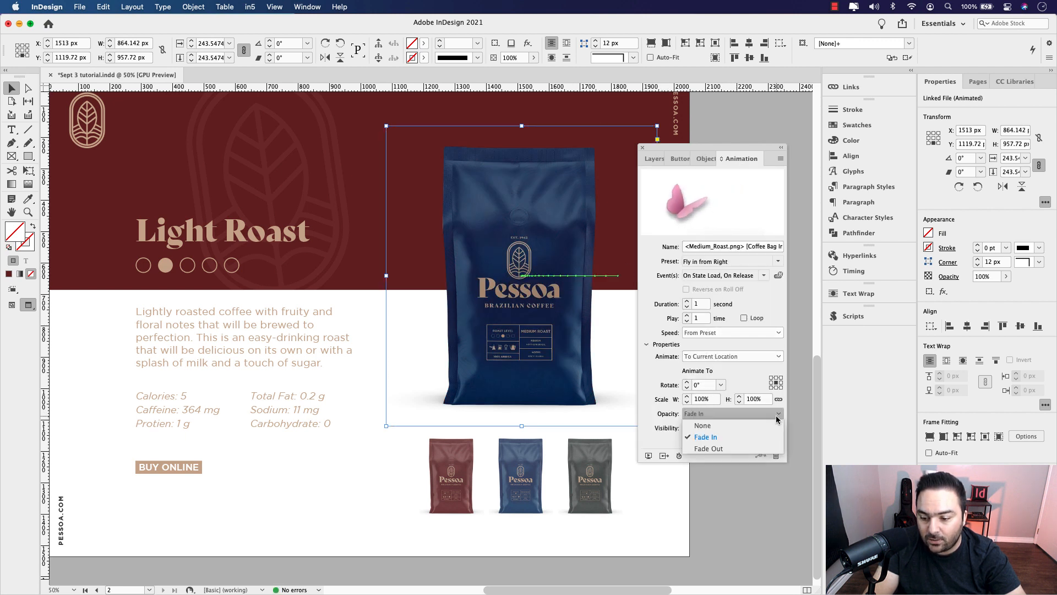
{"action": "left_click", "coordinate": [704, 426]}
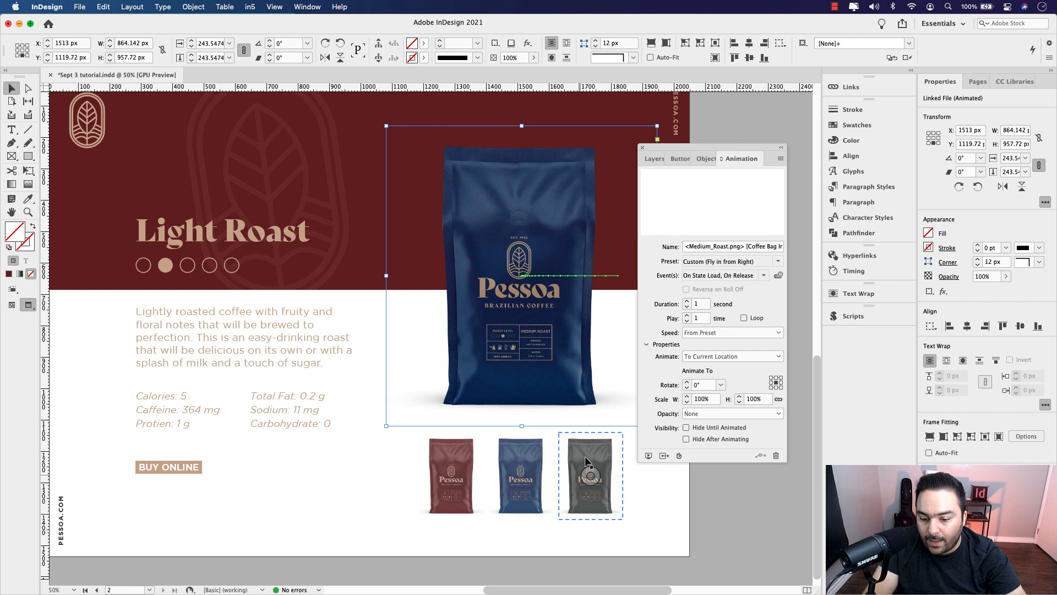
Set the animation opacity of the Bold_Roast.png bag in State 3 of Coffee Bag Images to None
{"action": "left_click", "coordinate": [706, 158]}
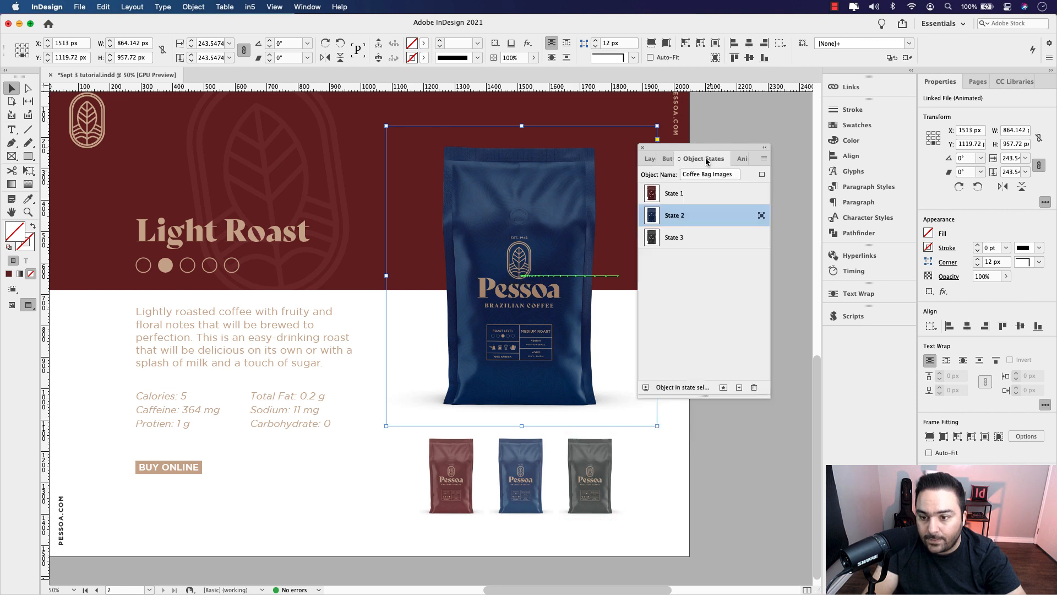
{"action": "left_click", "coordinate": [670, 238]}
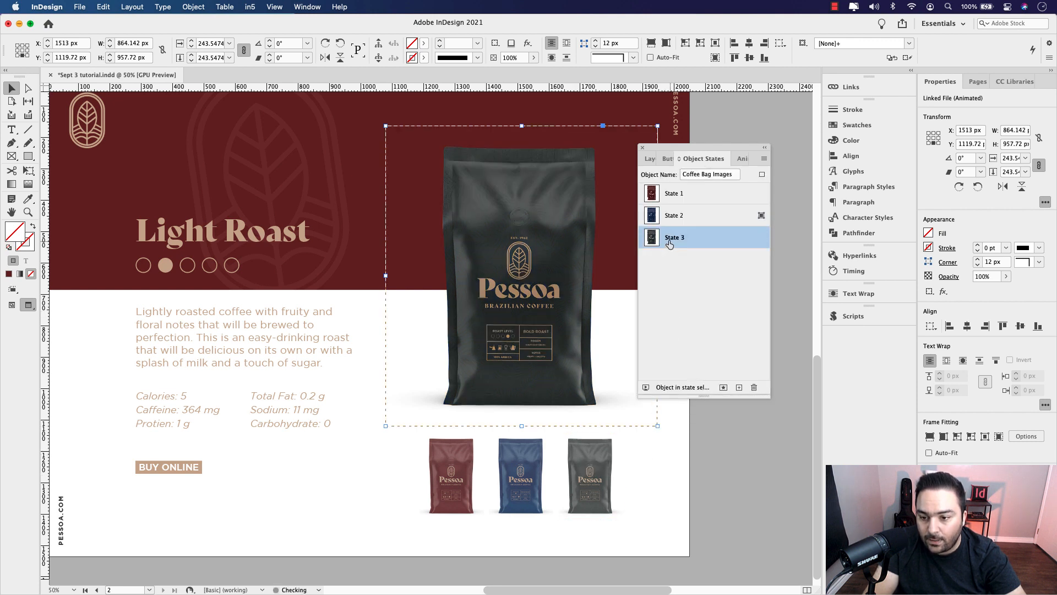
{"action": "left_click", "coordinate": [594, 451]}
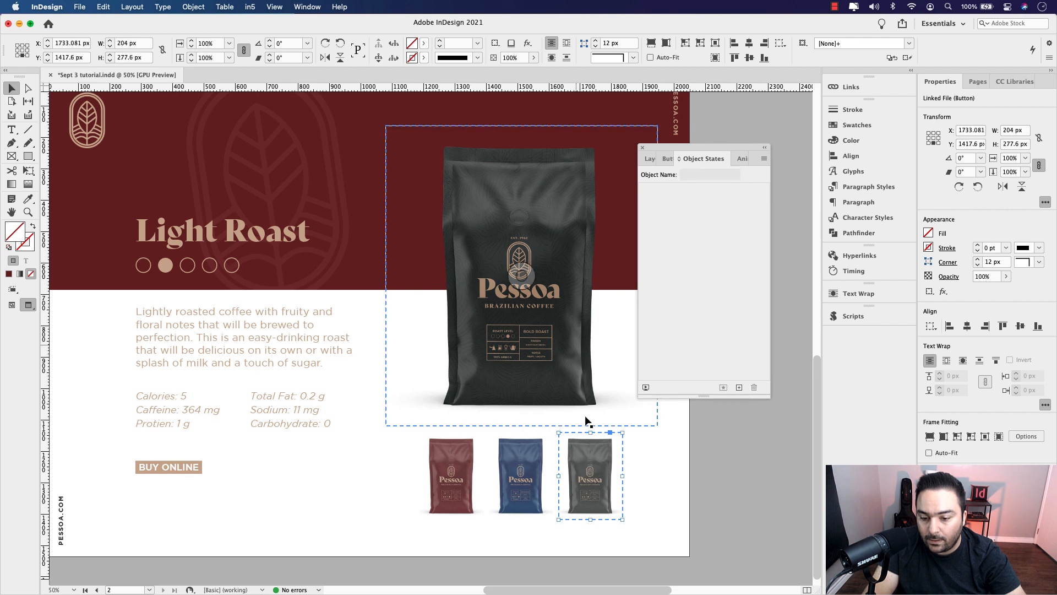
{"action": "left_click", "coordinate": [583, 352]}
{"action": "double_click", "coordinate": [596, 254]}
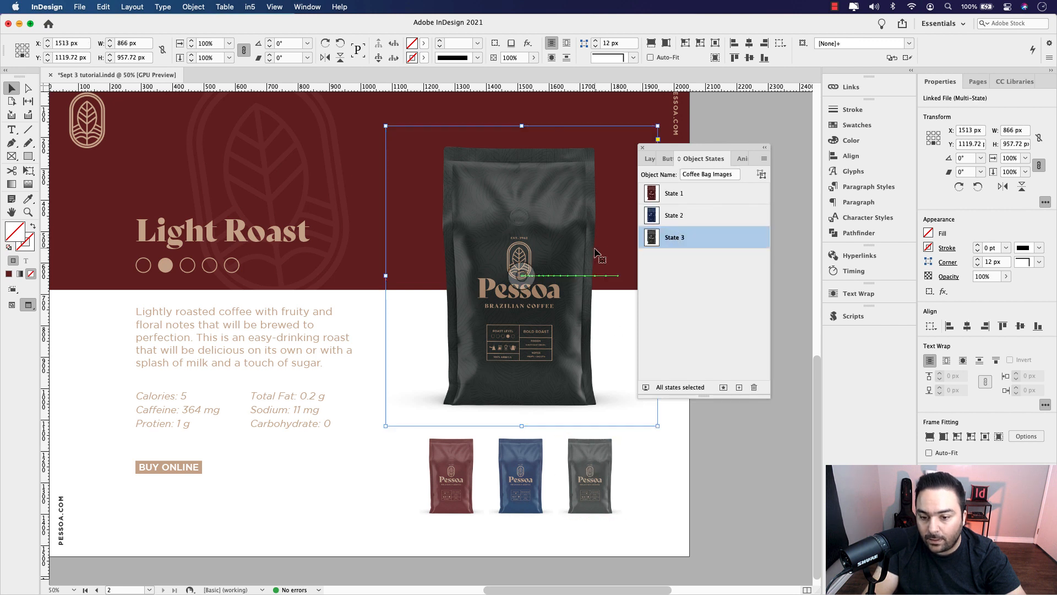
{"action": "left_click", "coordinate": [741, 158]}
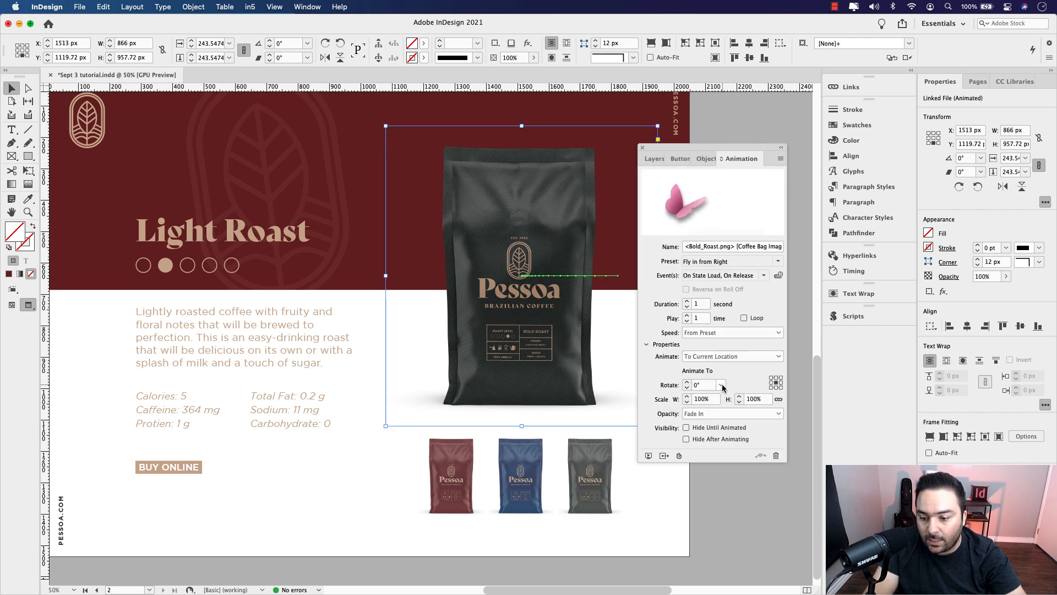
{"action": "left_click", "coordinate": [716, 414]}
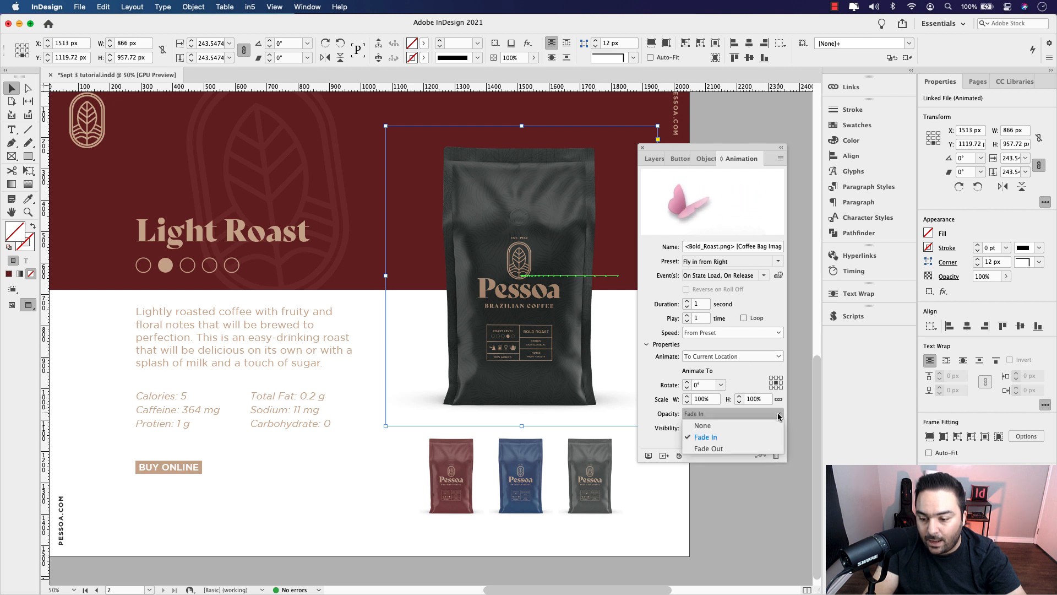
{"action": "left_click", "coordinate": [704, 425]}
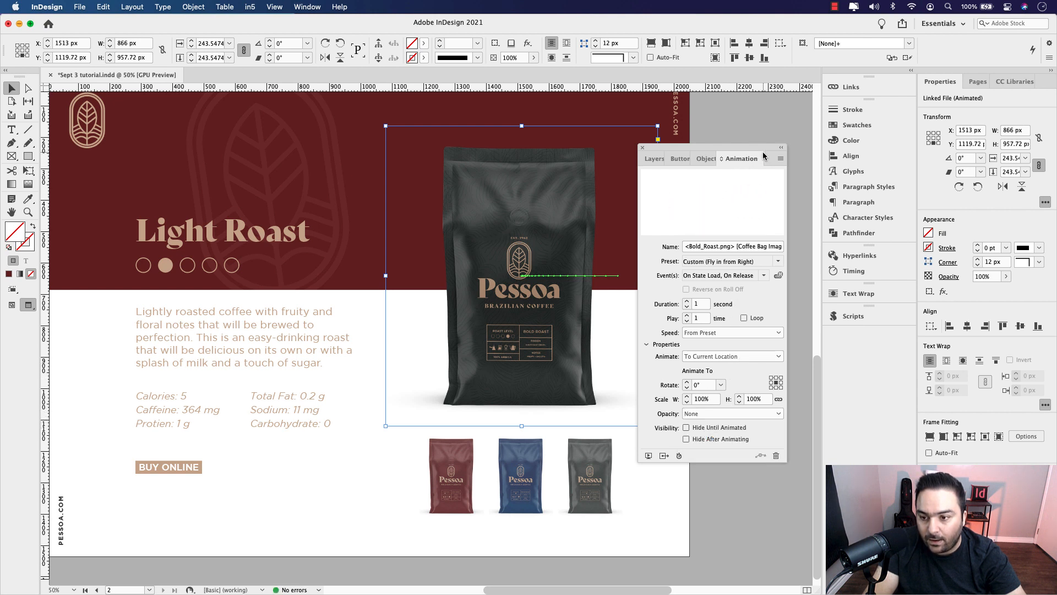
Preview the page's interactivity and switch repeatedly between the light, medium and bold roast thumbnails to check the bag animations
{"action": "left_click", "coordinate": [647, 456]}
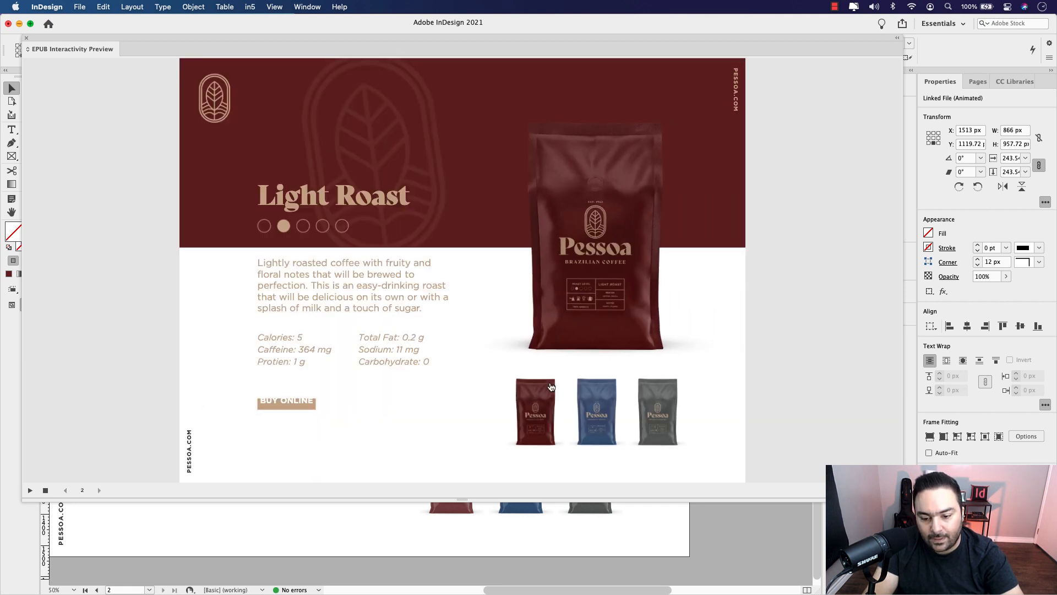
{"action": "left_click", "coordinate": [597, 412]}
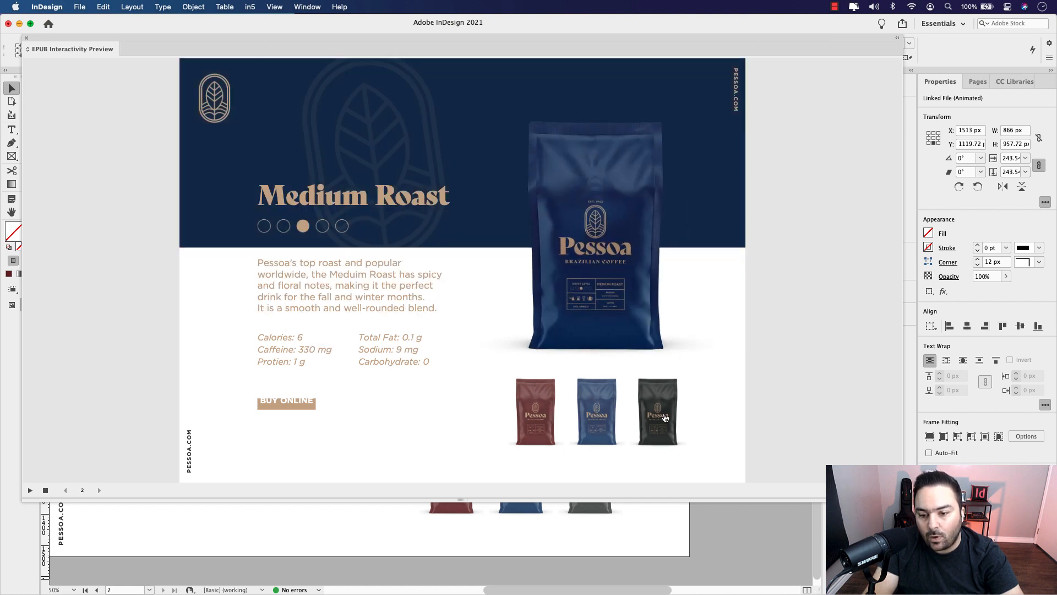
{"action": "left_click", "coordinate": [664, 416]}
{"action": "left_click", "coordinate": [597, 413]}
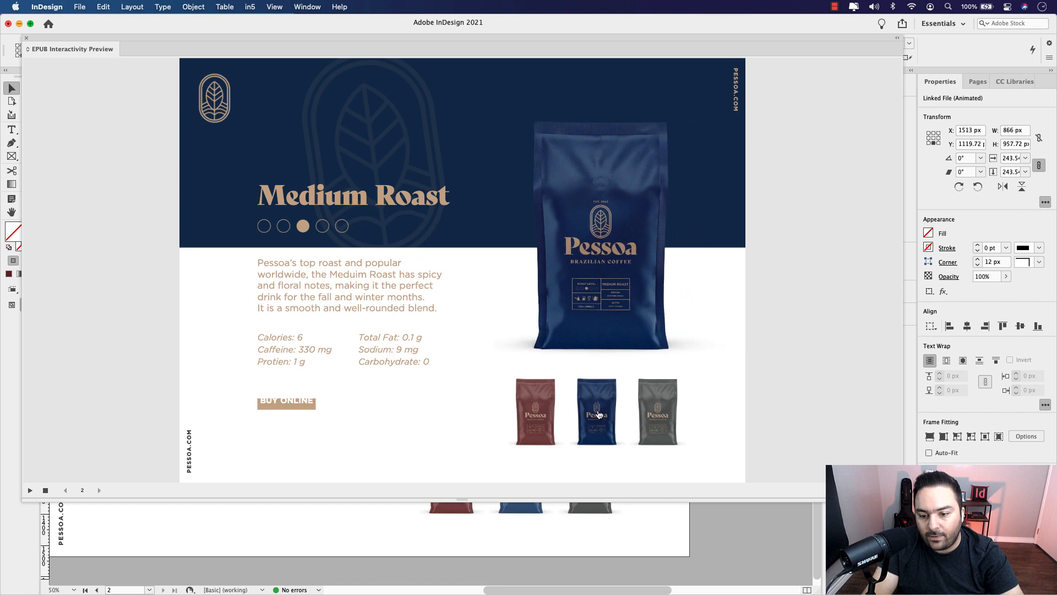
{"action": "left_click", "coordinate": [544, 407]}
{"action": "left_click", "coordinate": [597, 411]}
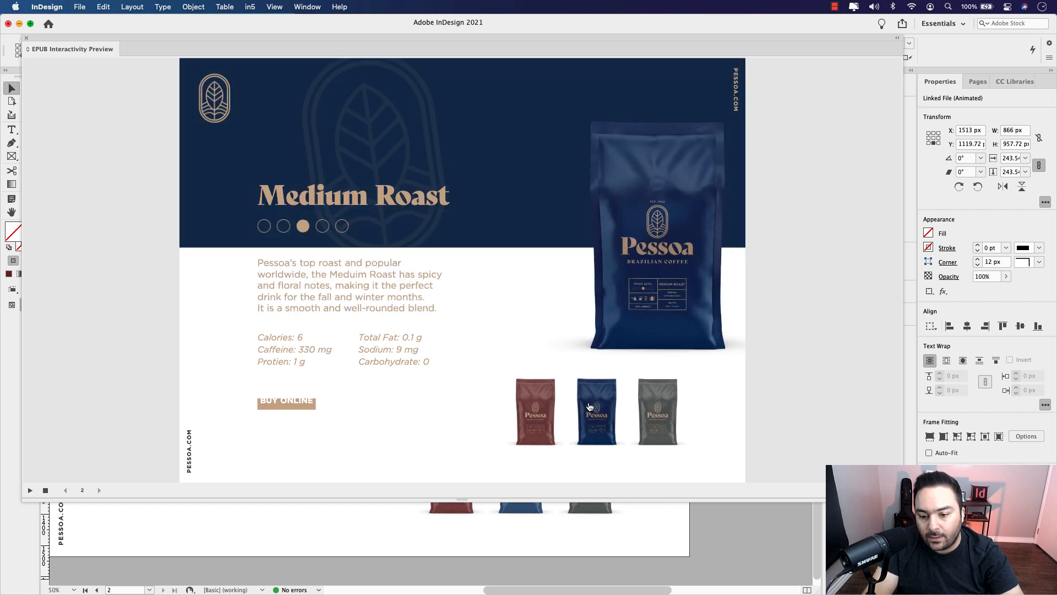
{"action": "left_click", "coordinate": [644, 411]}
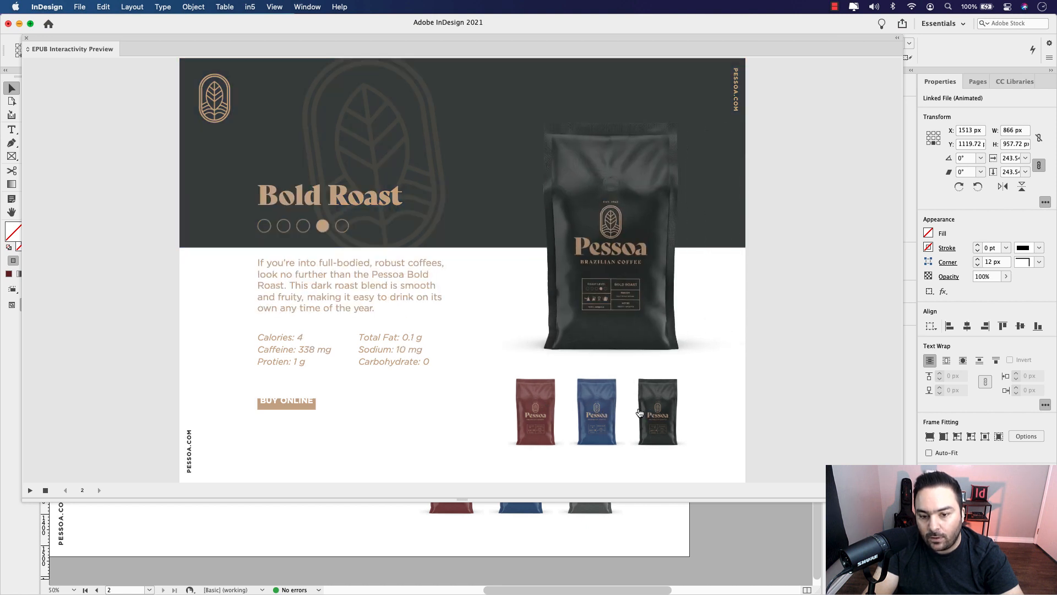
{"action": "left_click", "coordinate": [601, 412]}
{"action": "left_click", "coordinate": [543, 407]}
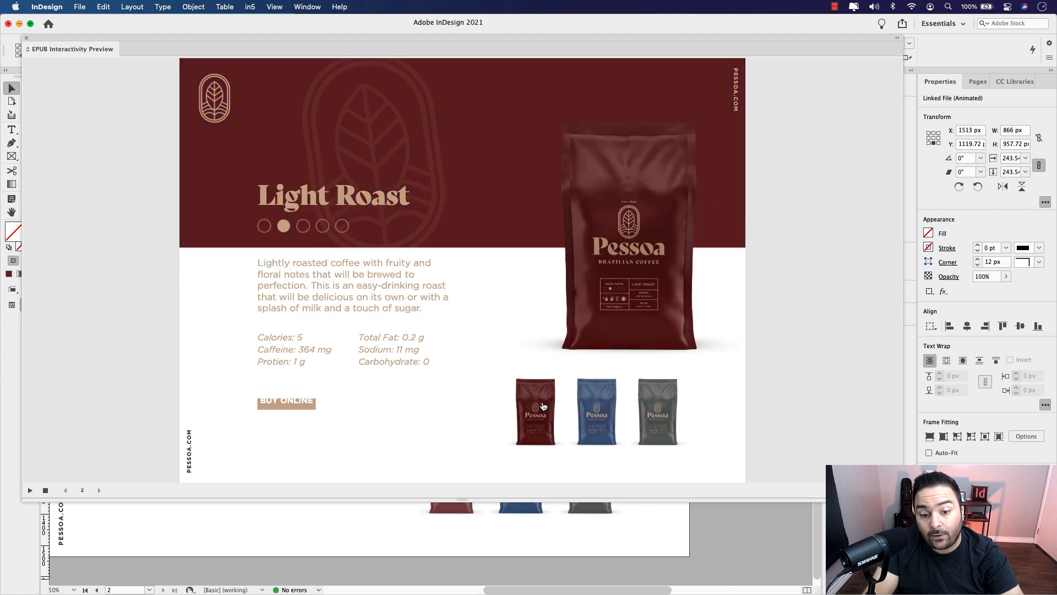
{"action": "left_click", "coordinate": [609, 408]}
{"action": "left_click", "coordinate": [655, 410]}
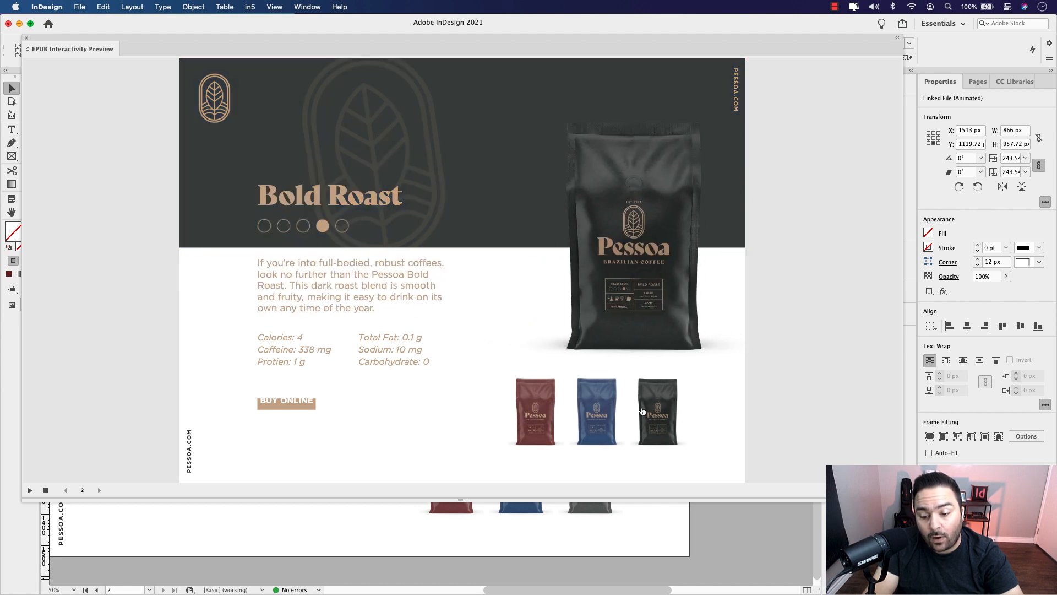
{"action": "left_click", "coordinate": [581, 409]}
{"action": "left_click", "coordinate": [535, 411]}
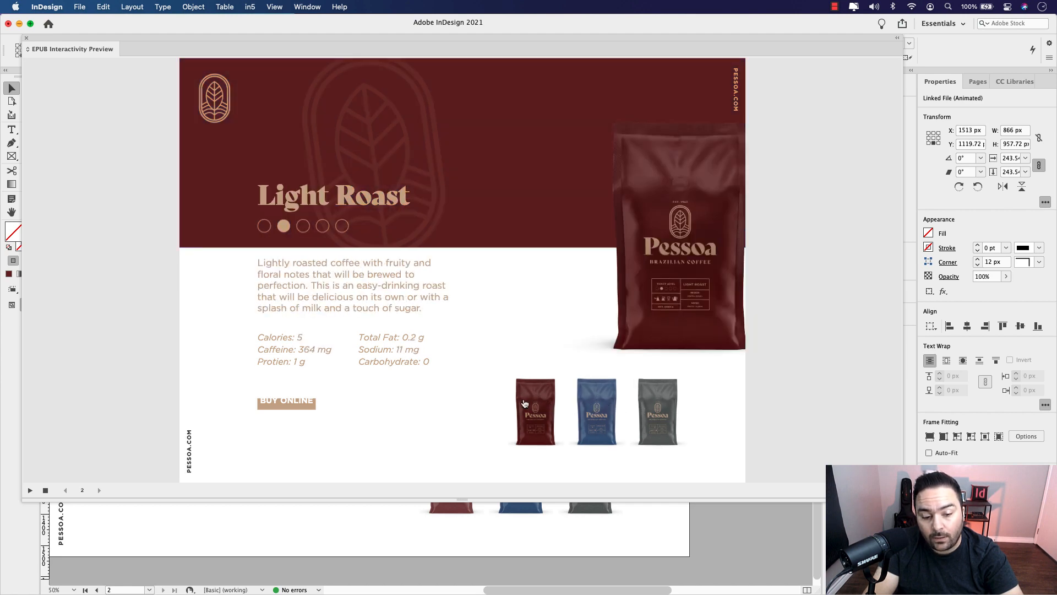
{"action": "left_click", "coordinate": [597, 410]}
{"action": "left_click", "coordinate": [648, 411]}
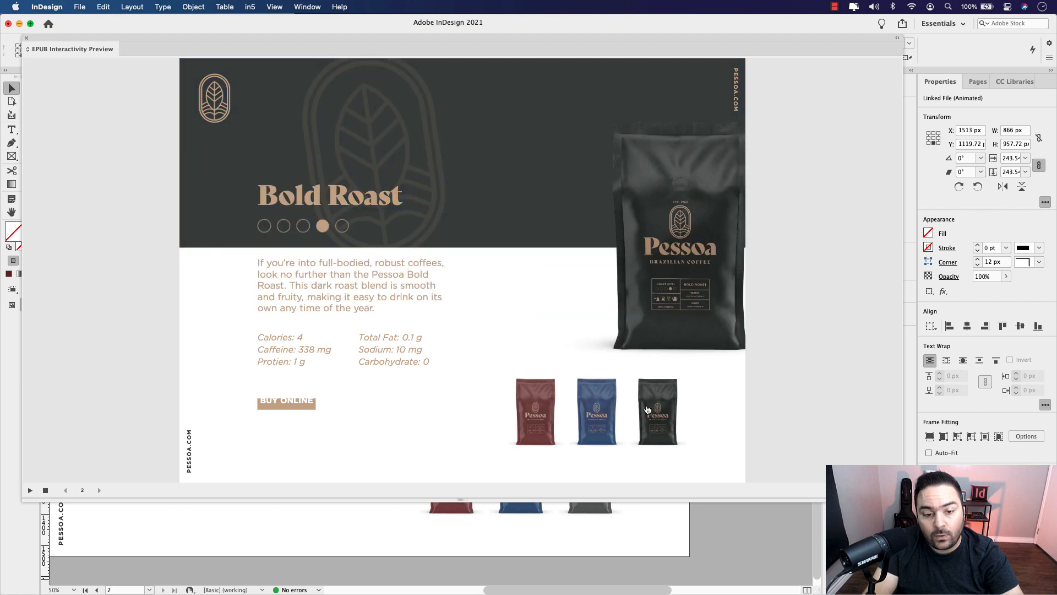
{"action": "left_click", "coordinate": [26, 38]}
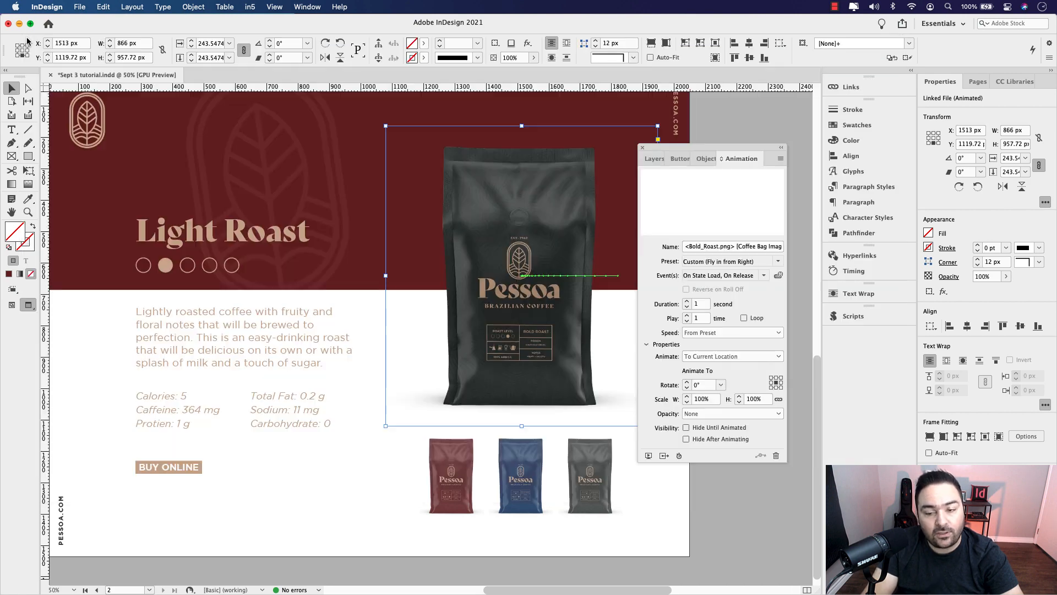
Publish page 2 online as a new document titled Branding Design Interactive Project, exported as single pages
{"action": "left_click", "coordinate": [699, 117]}
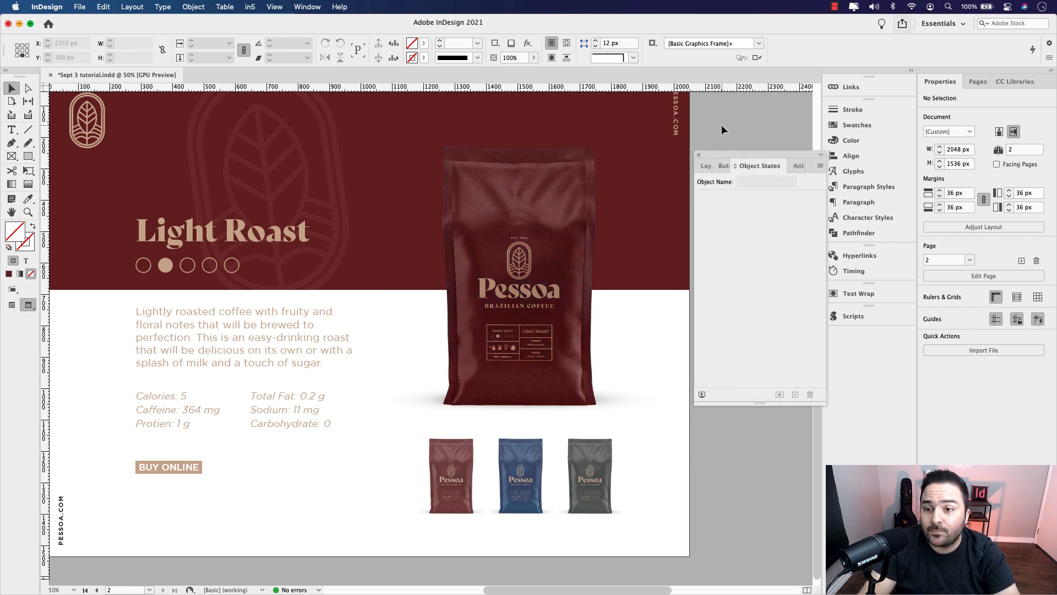
{"action": "left_click", "coordinate": [903, 24]}
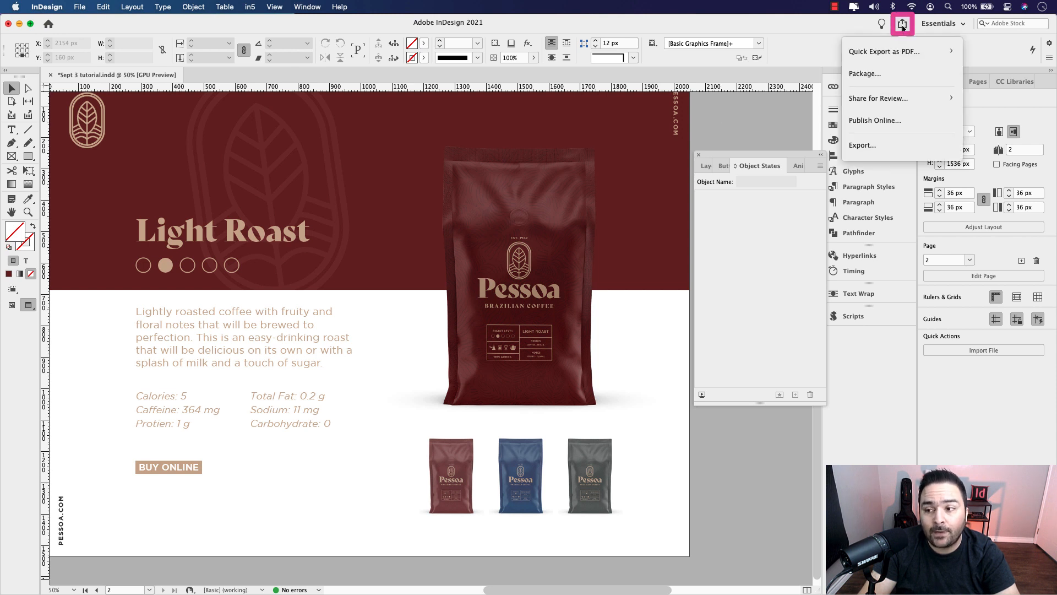
{"action": "left_click", "coordinate": [905, 121]}
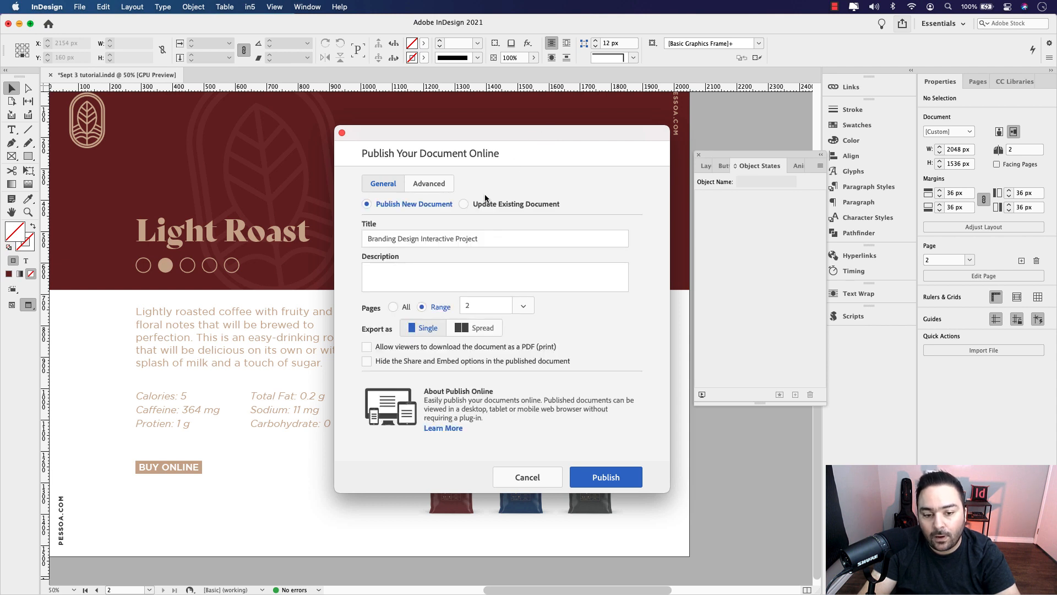
{"action": "left_click_drag", "start_coordinate": [487, 238], "coordinate": [353, 241]}
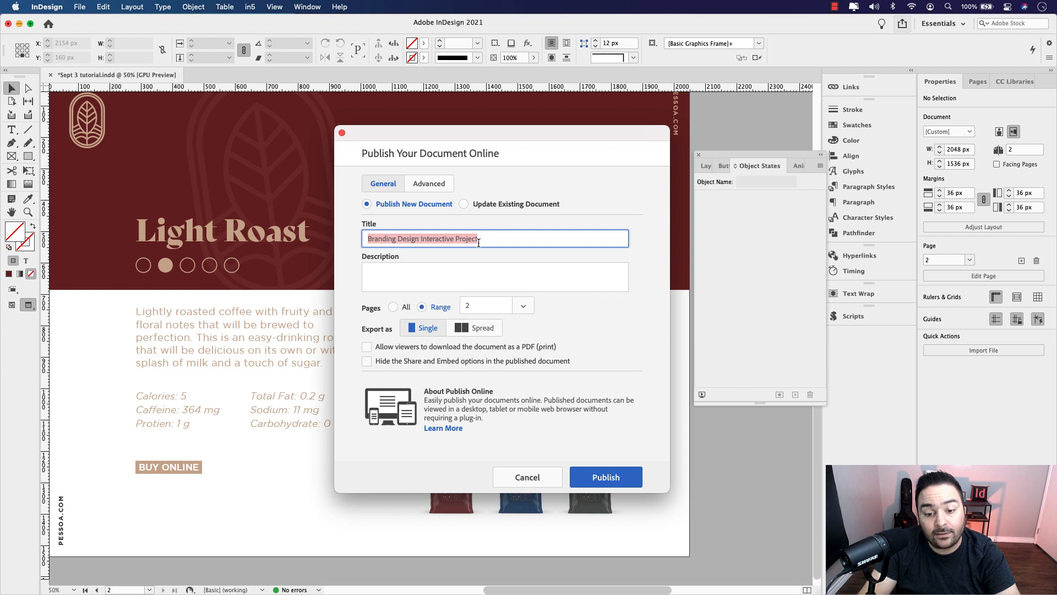
{"action": "left_click", "coordinate": [474, 305]}
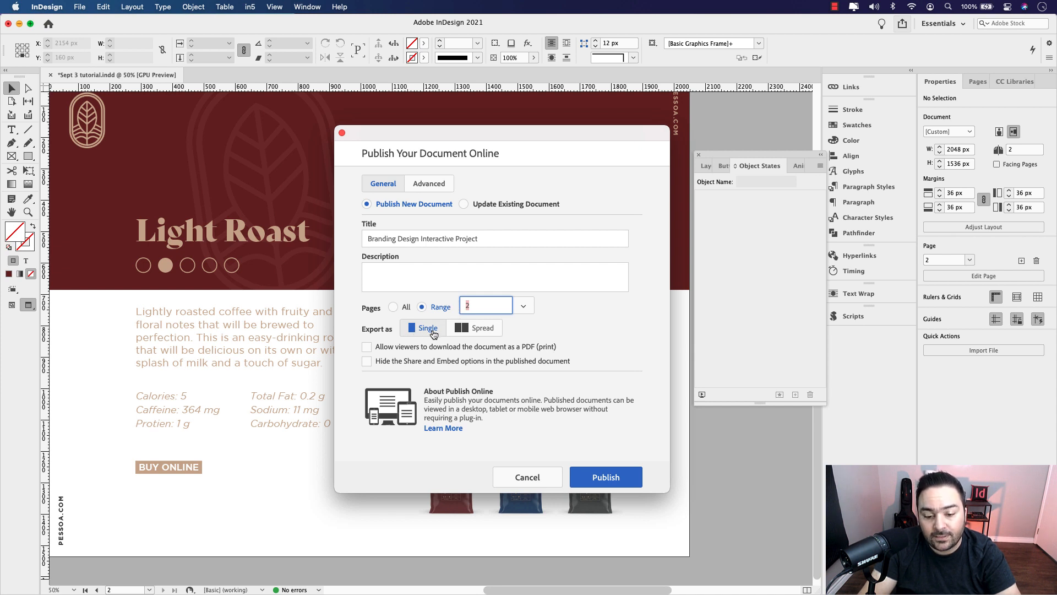
{"action": "left_click", "coordinate": [605, 477]}
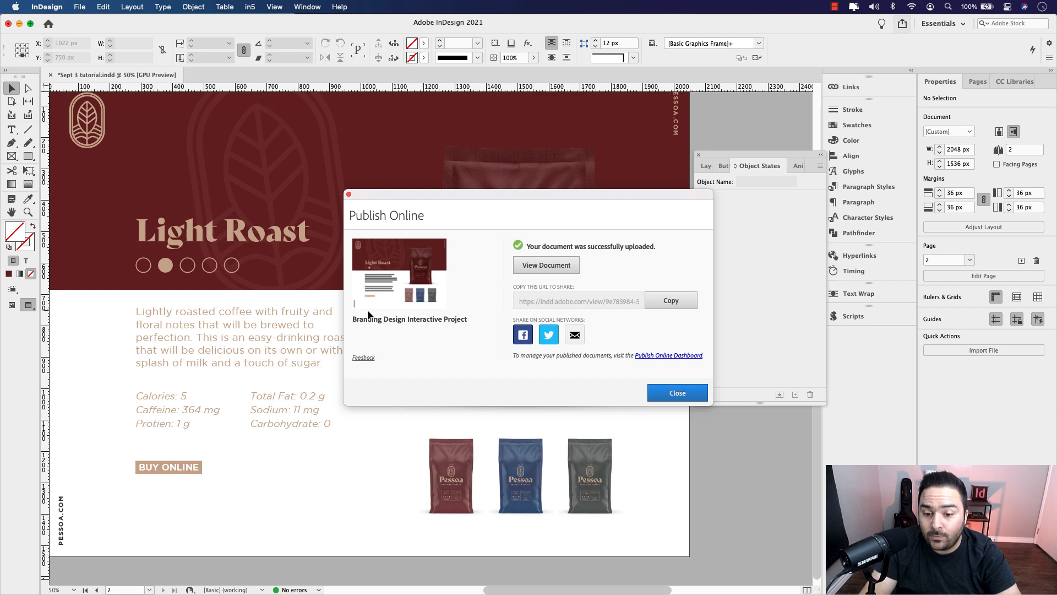
View the published document in the browser and test its light, medium and bold roast thumbnail buttons
{"action": "left_click", "coordinate": [557, 269]}
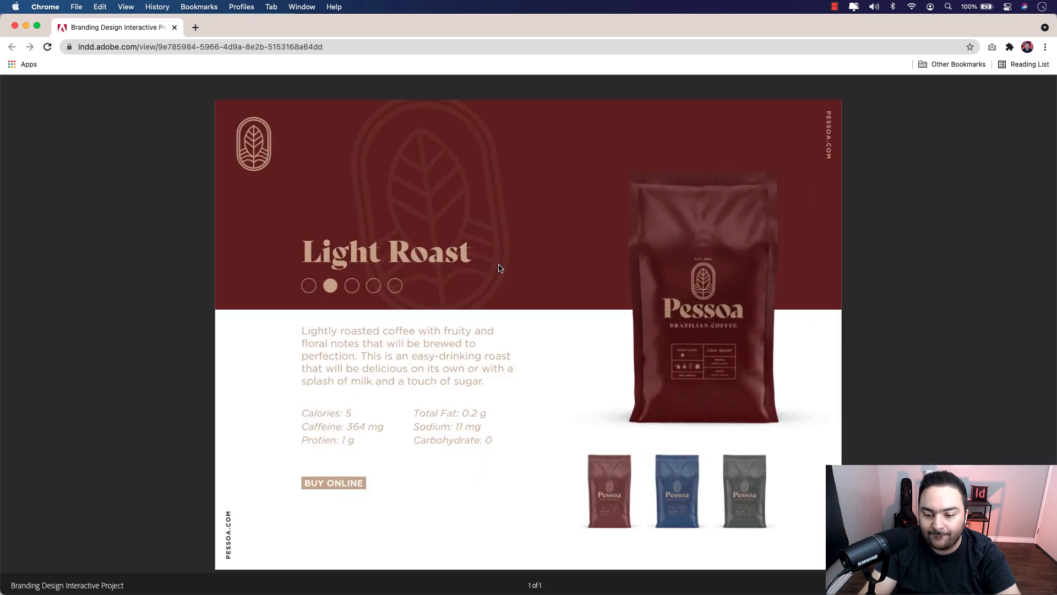
{"action": "left_click", "coordinate": [663, 476]}
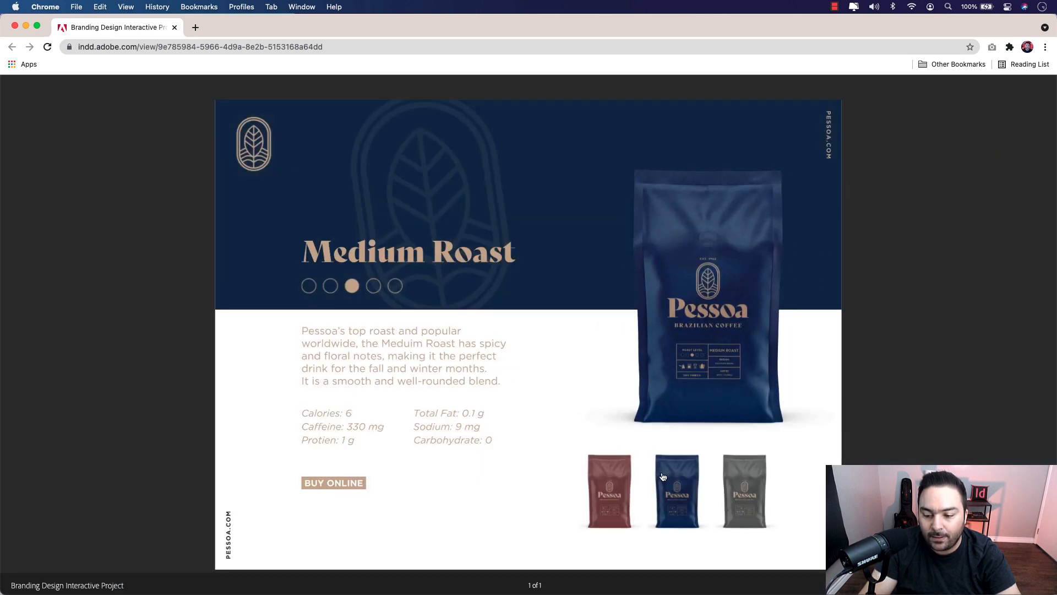
{"action": "left_click", "coordinate": [722, 485]}
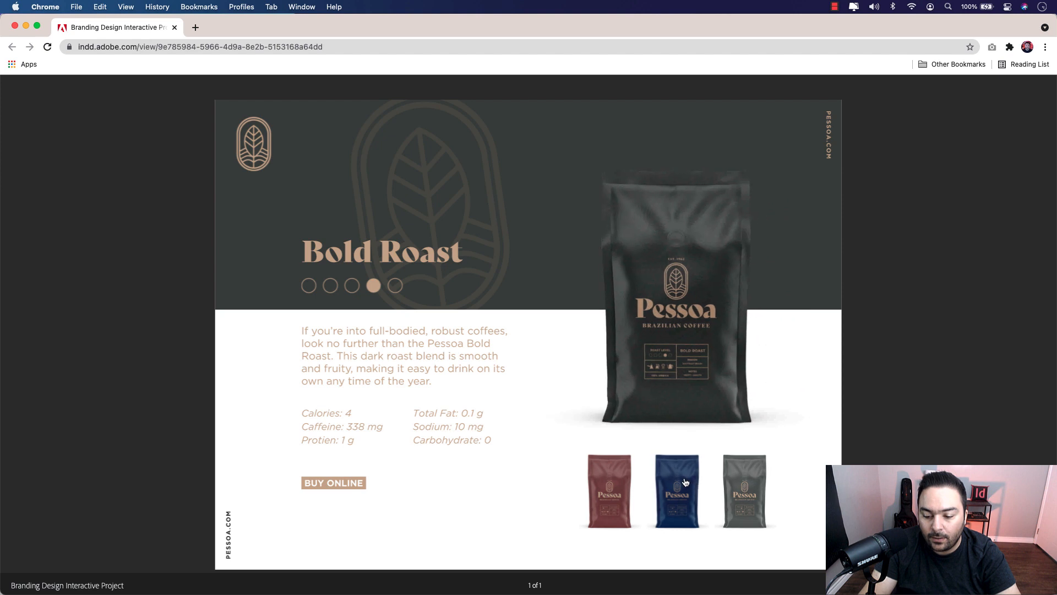
{"action": "left_click", "coordinate": [677, 483]}
{"action": "left_click", "coordinate": [612, 479]}
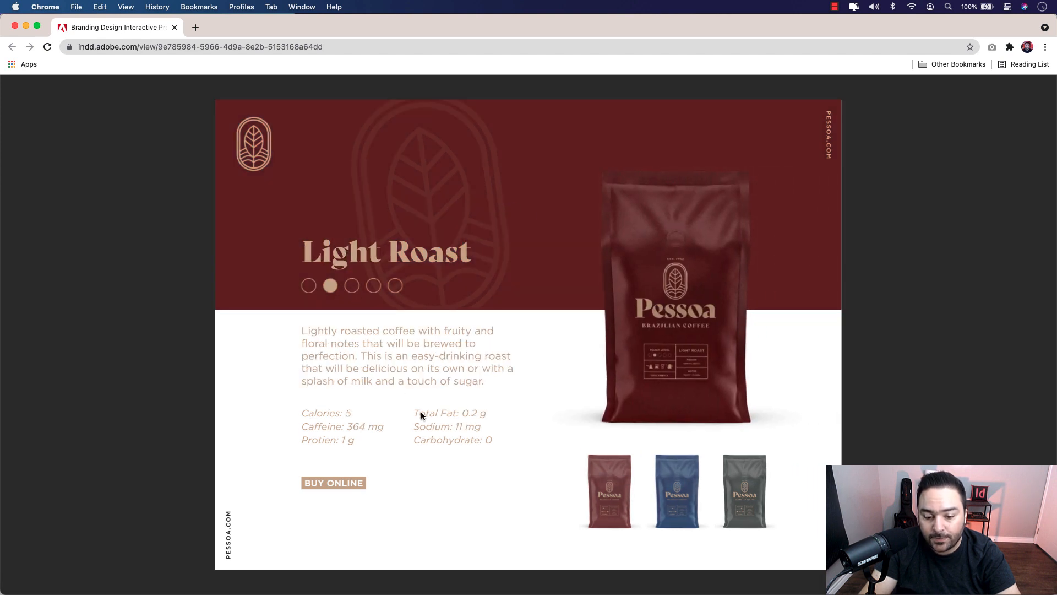
{"action": "left_click", "coordinate": [677, 490]}
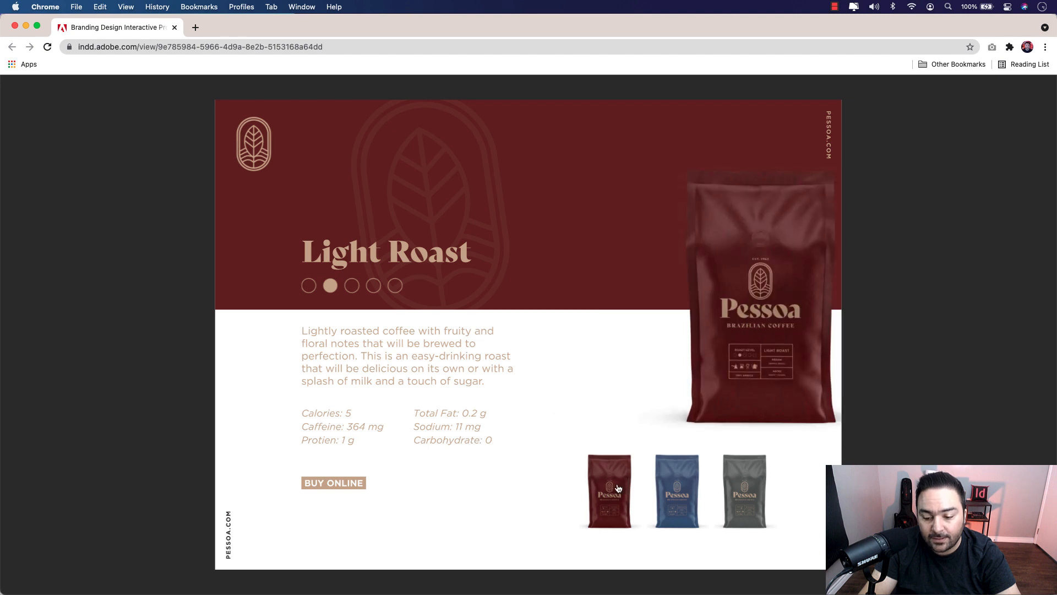
{"action": "left_click", "coordinate": [724, 500]}
{"action": "left_click", "coordinate": [678, 490]}
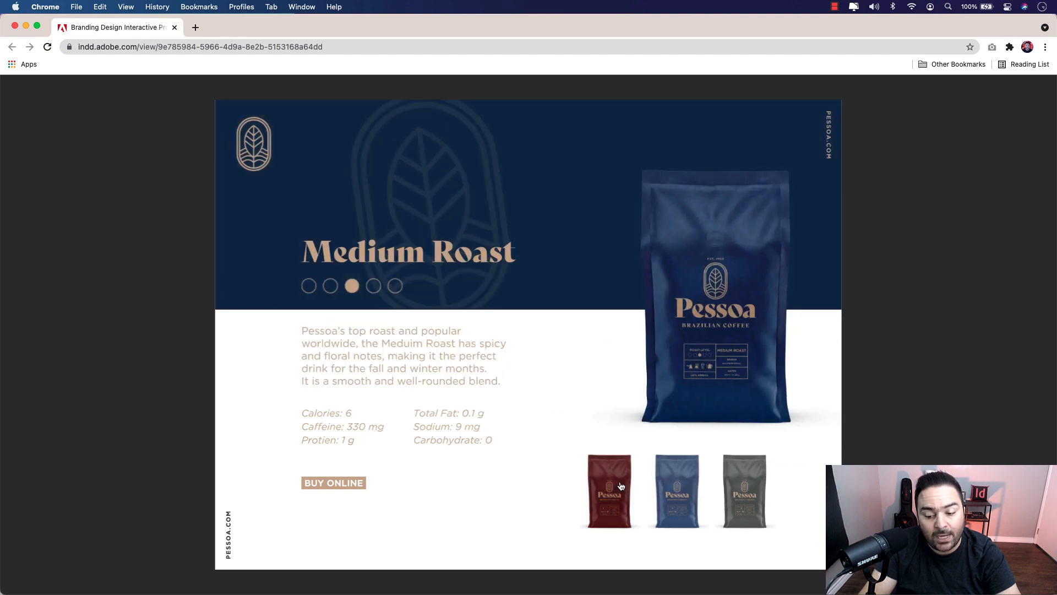
{"action": "left_click", "coordinate": [609, 489]}
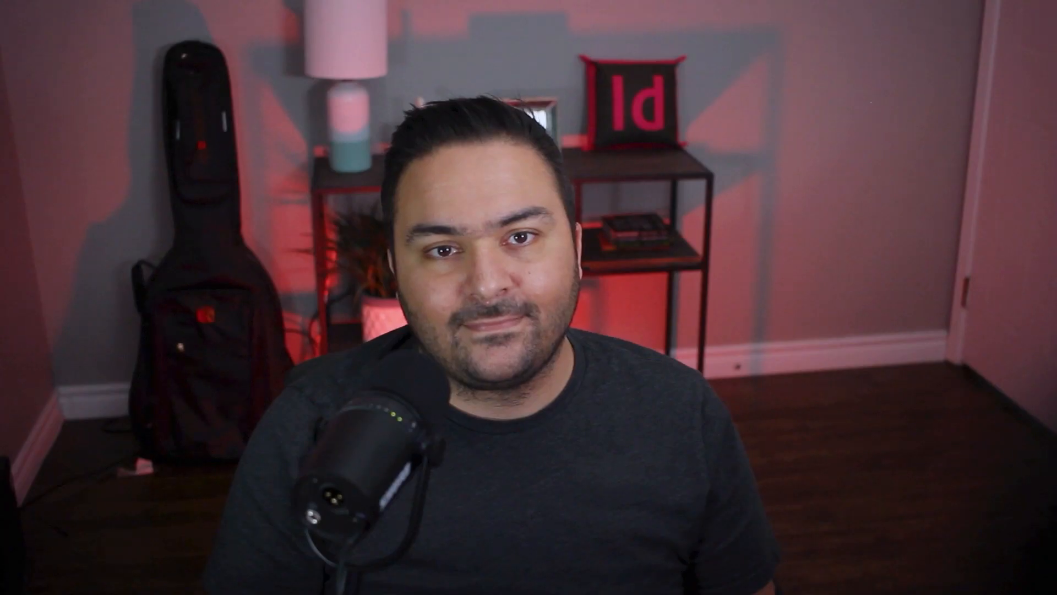